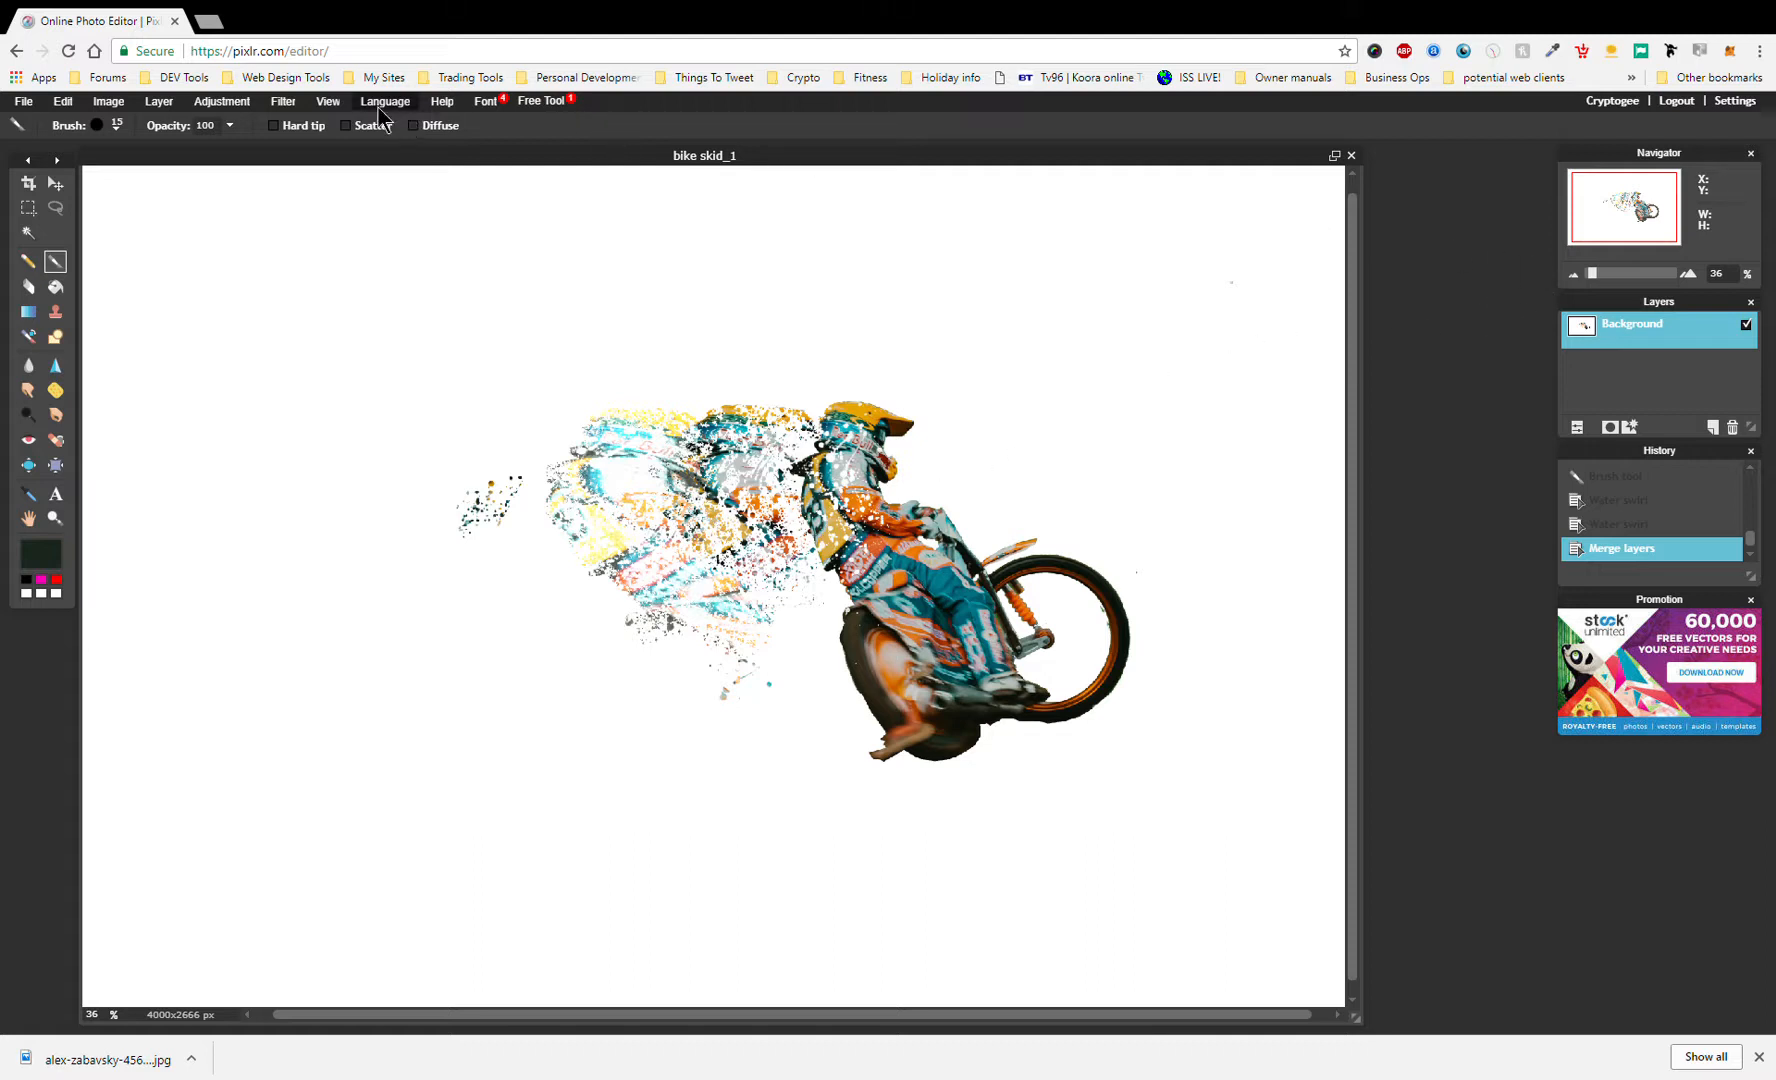
- Open the cut-out bike skid image and free-transform the rider to a smaller size, shifted toward the canvas's right side
left_click(22, 104)
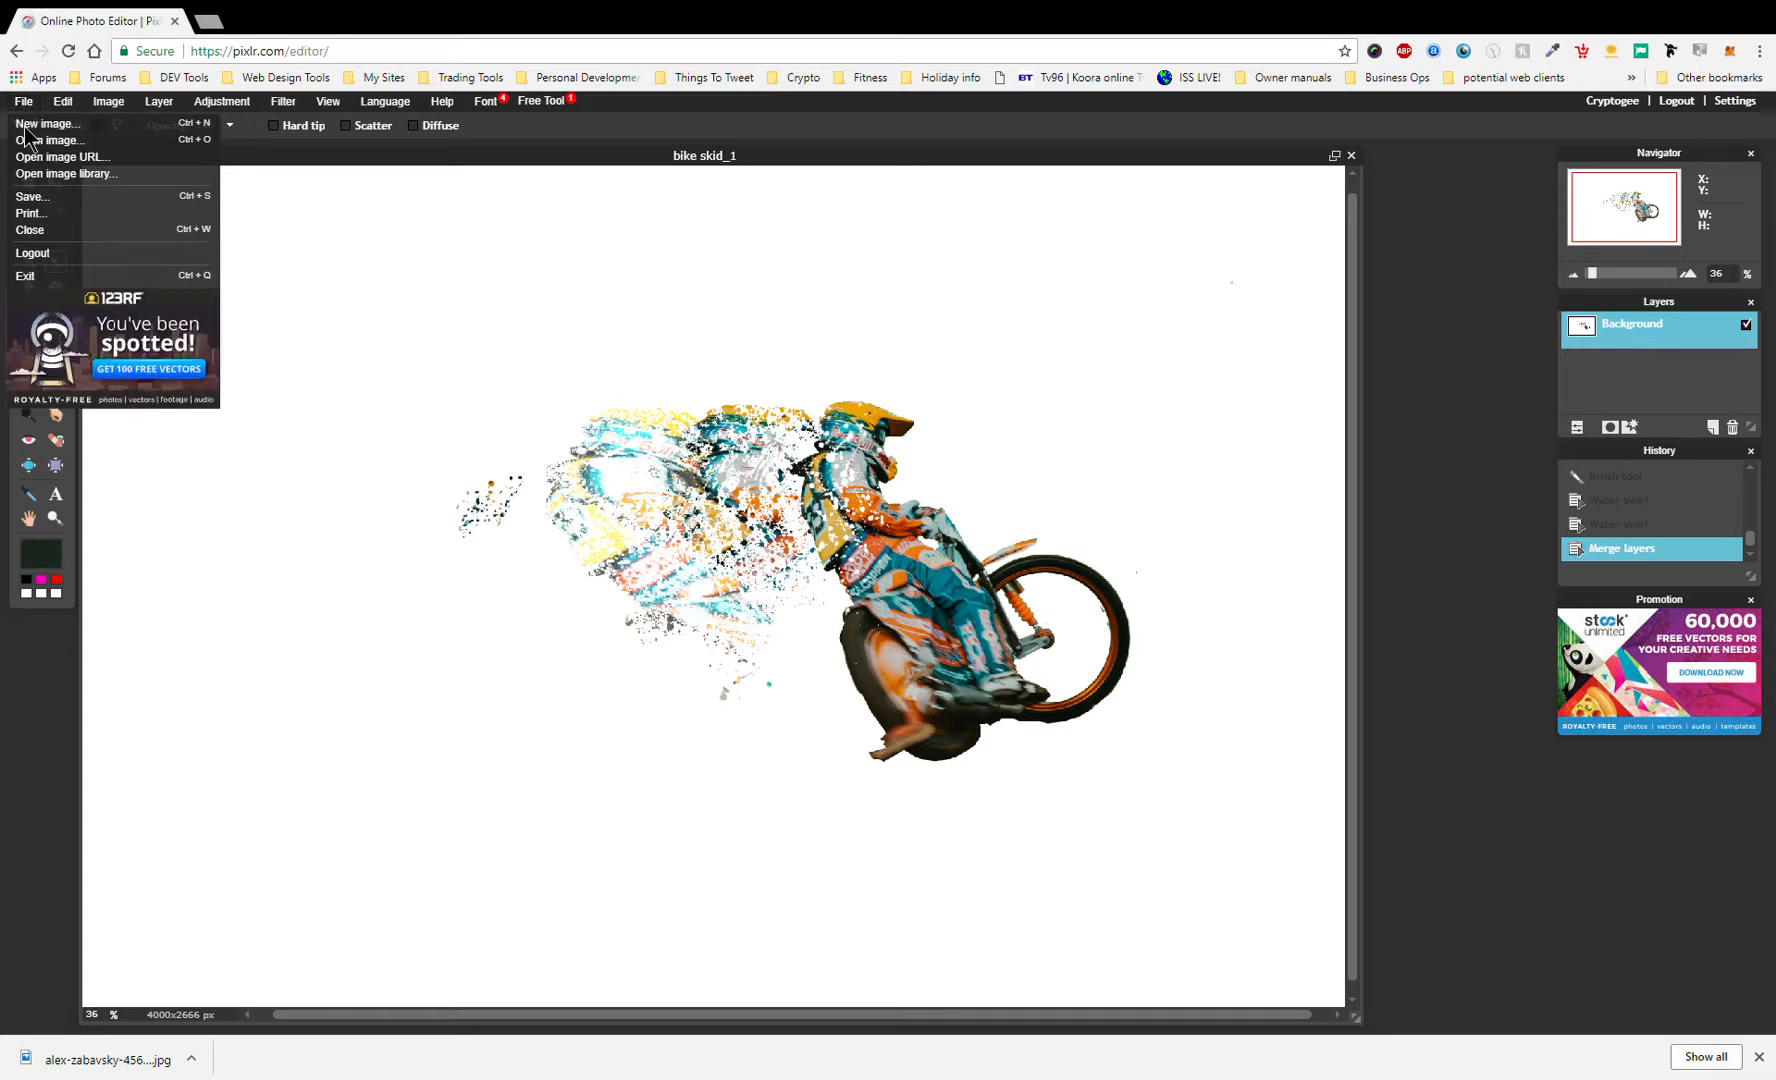
left_click(30, 141)
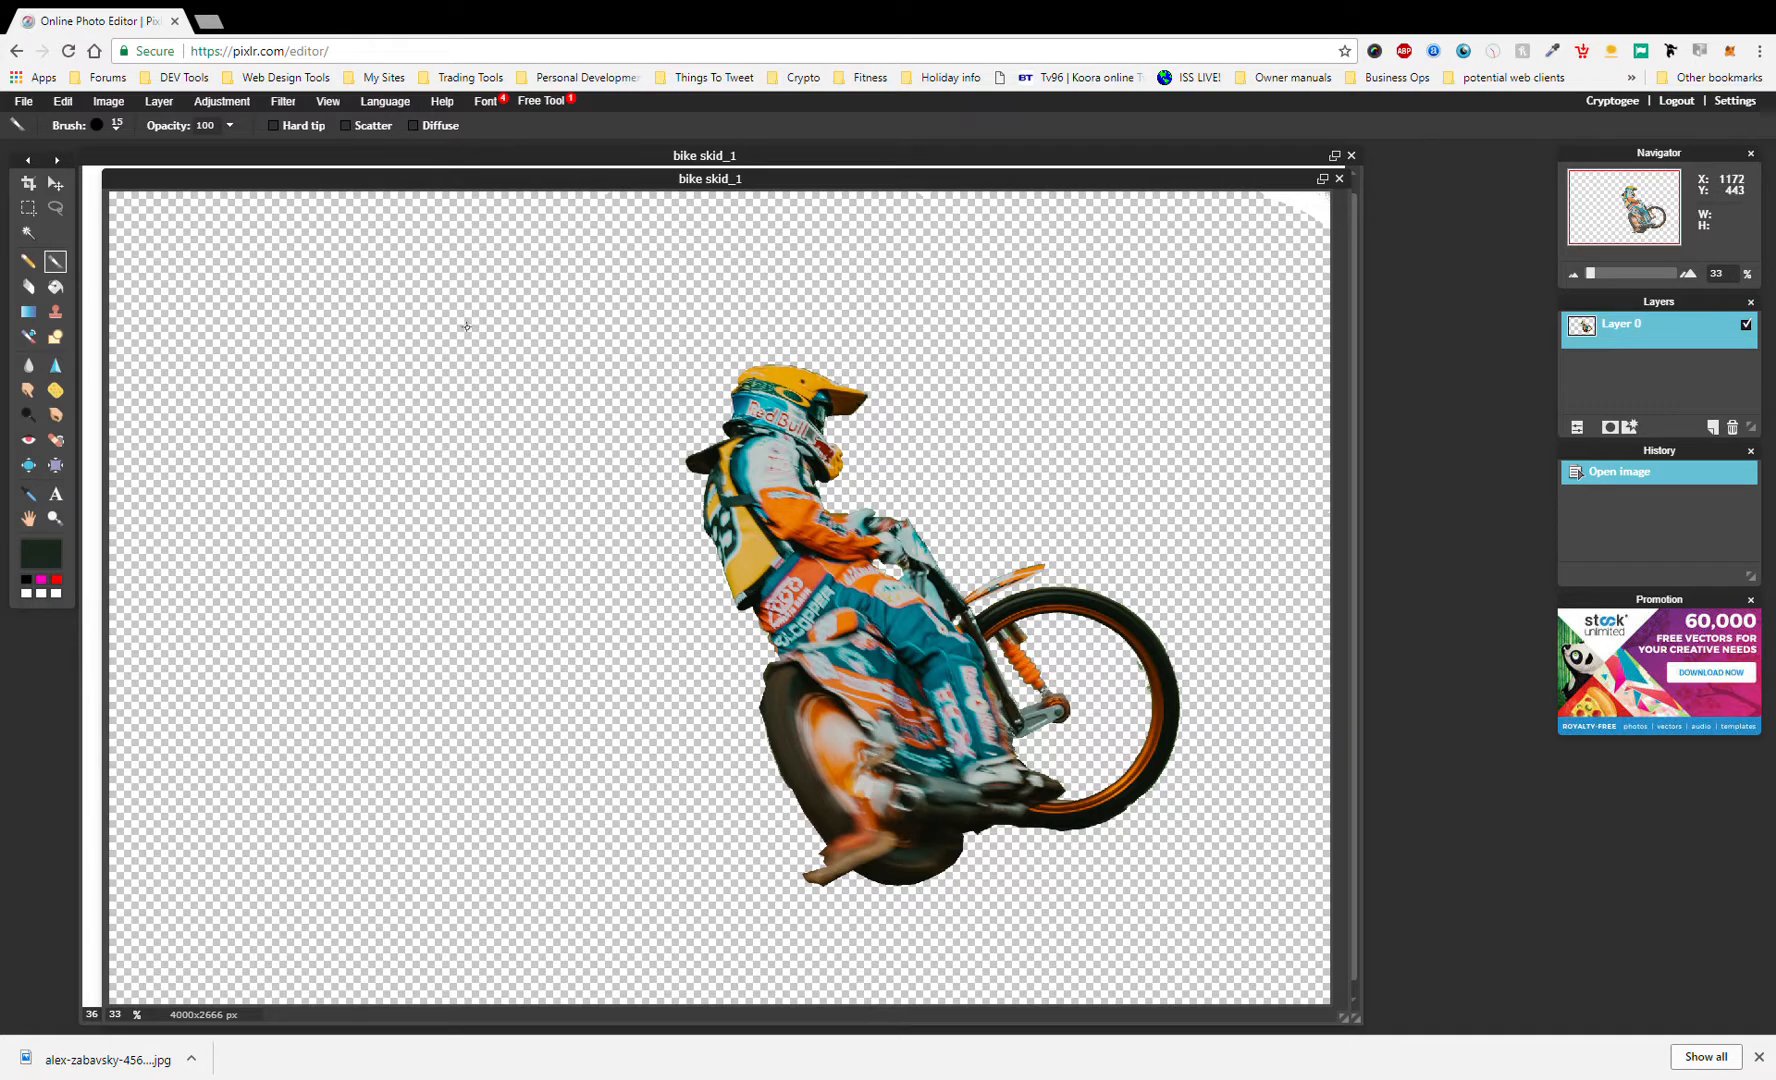
left_click(62, 101)
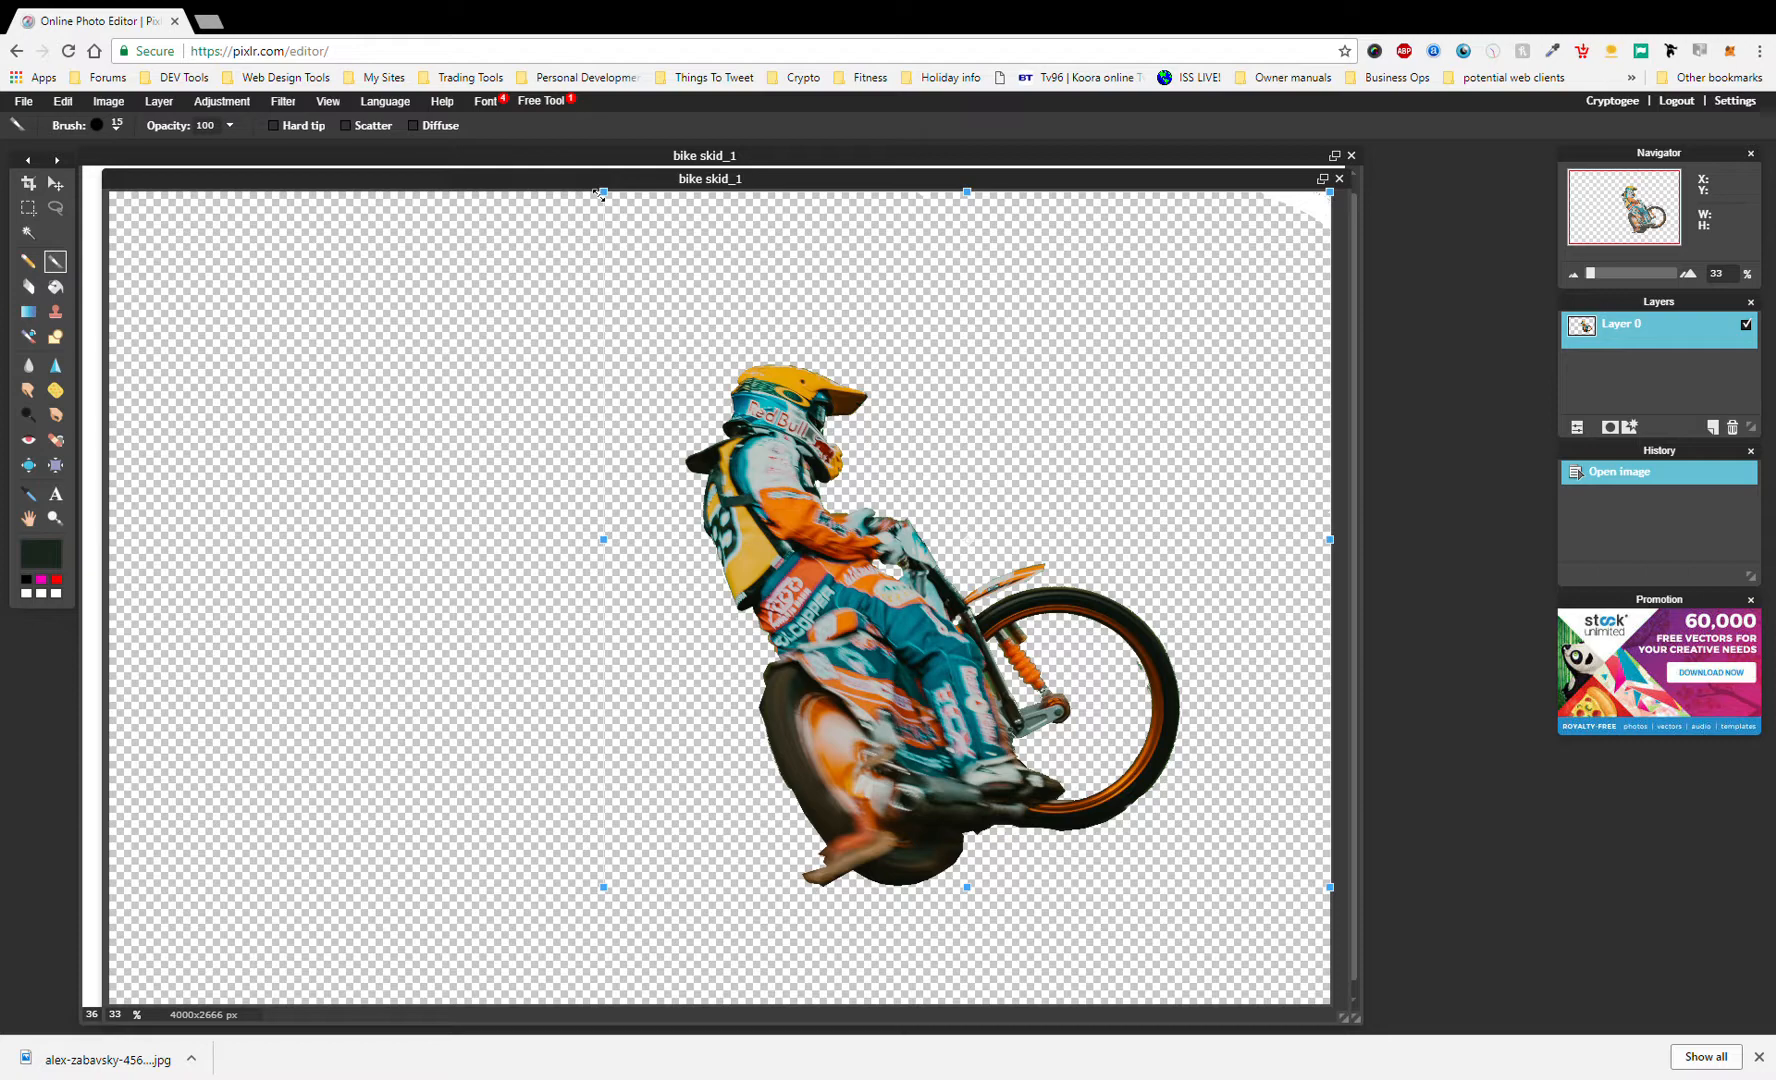
left_click_drag(598, 193, 746, 350)
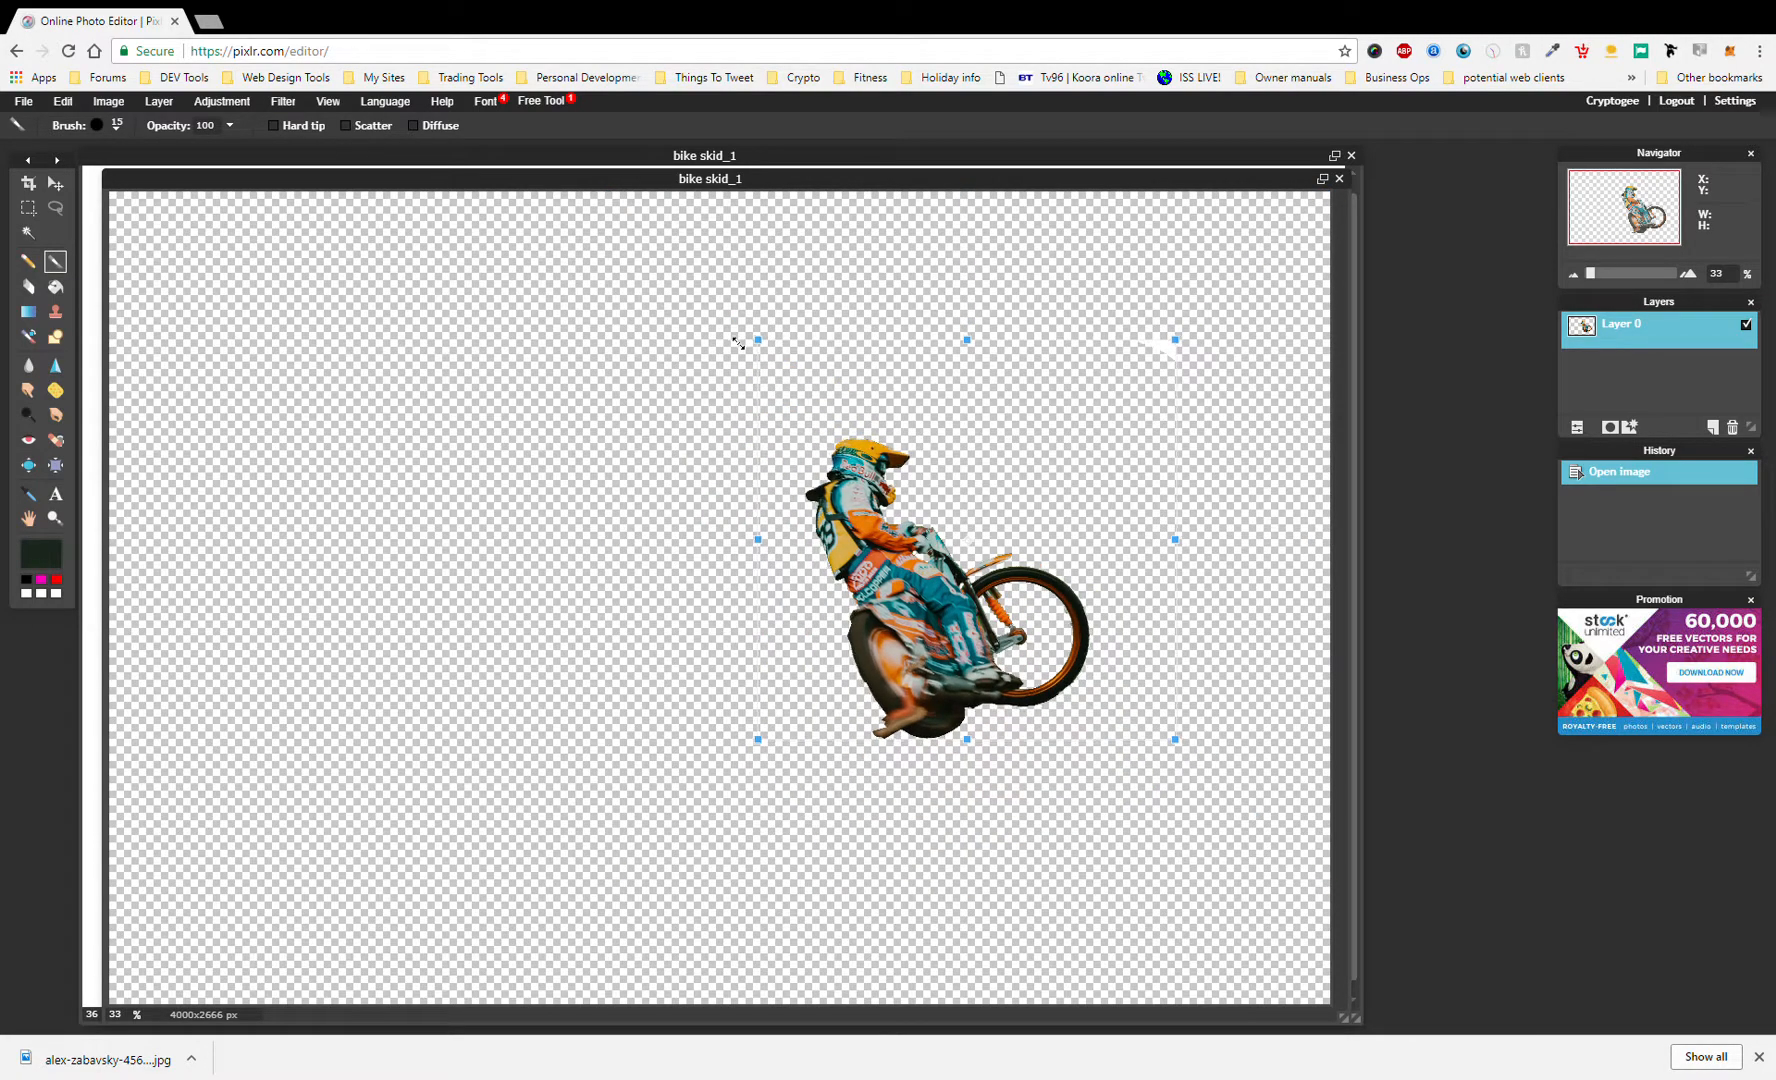
left_click_drag(908, 550, 994, 554)
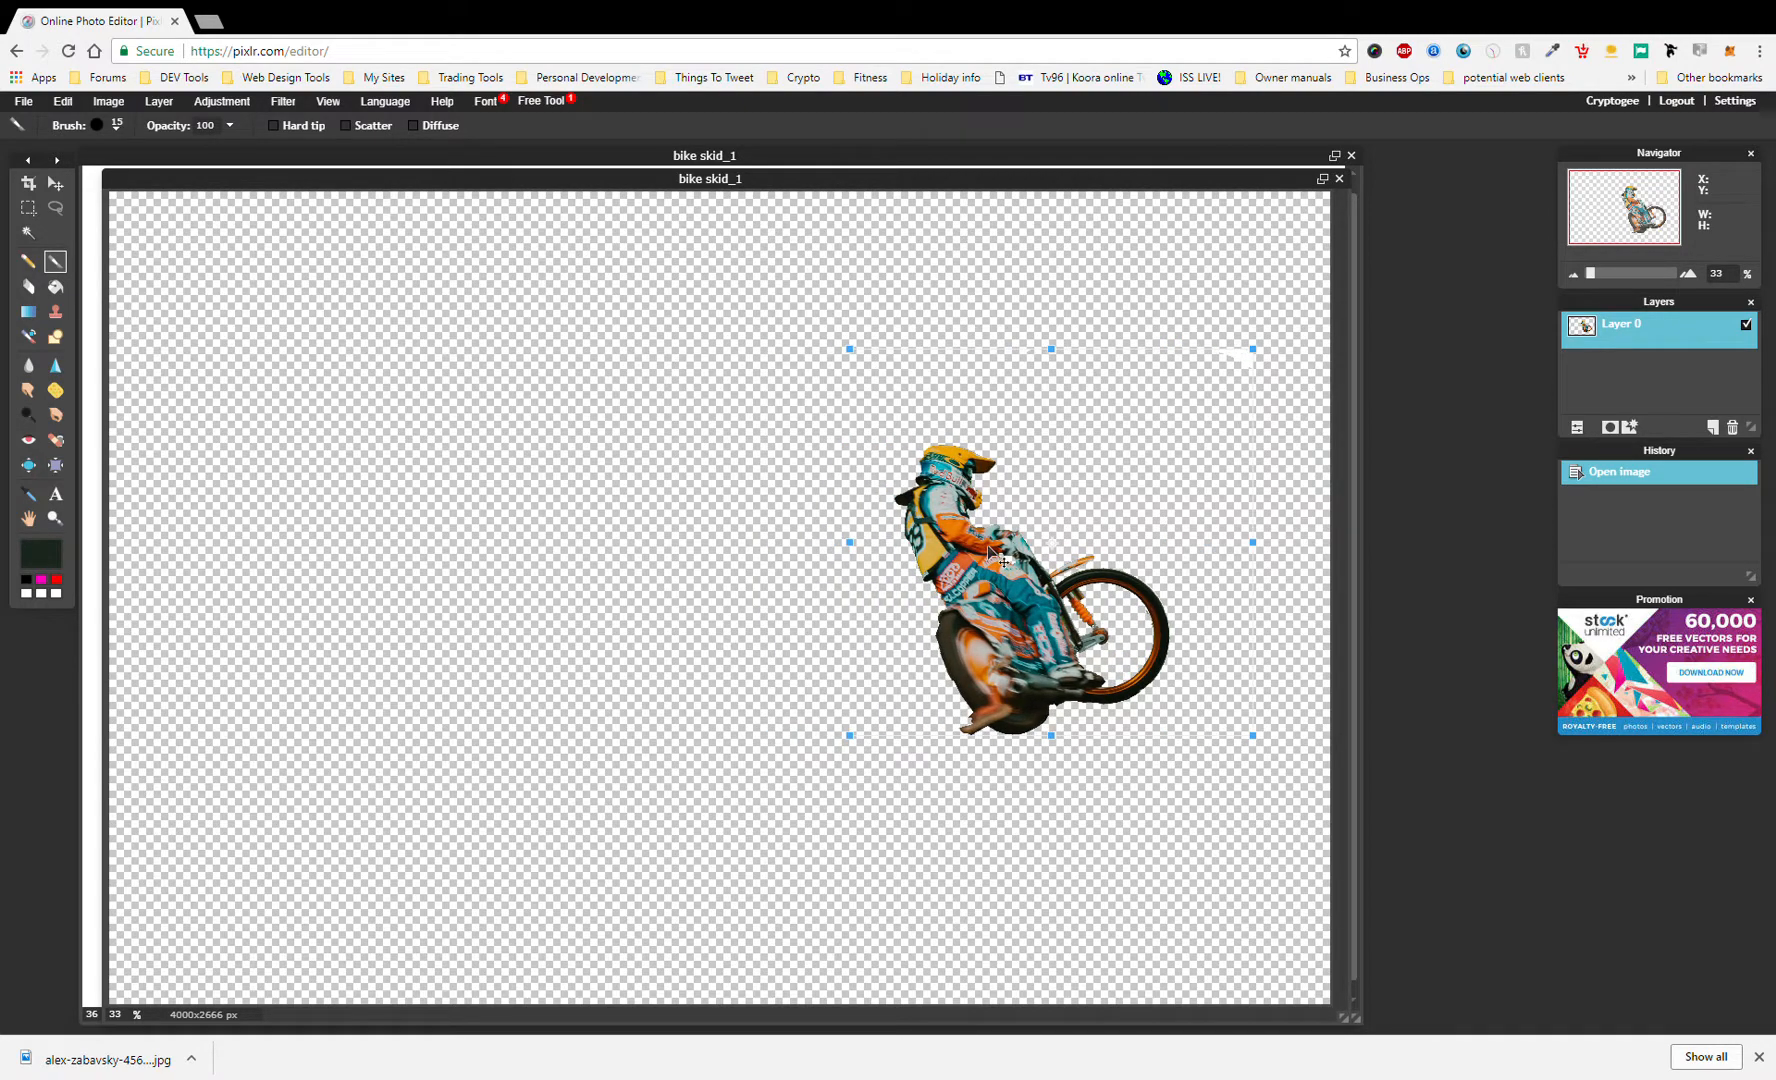
left_click(1405, 571)
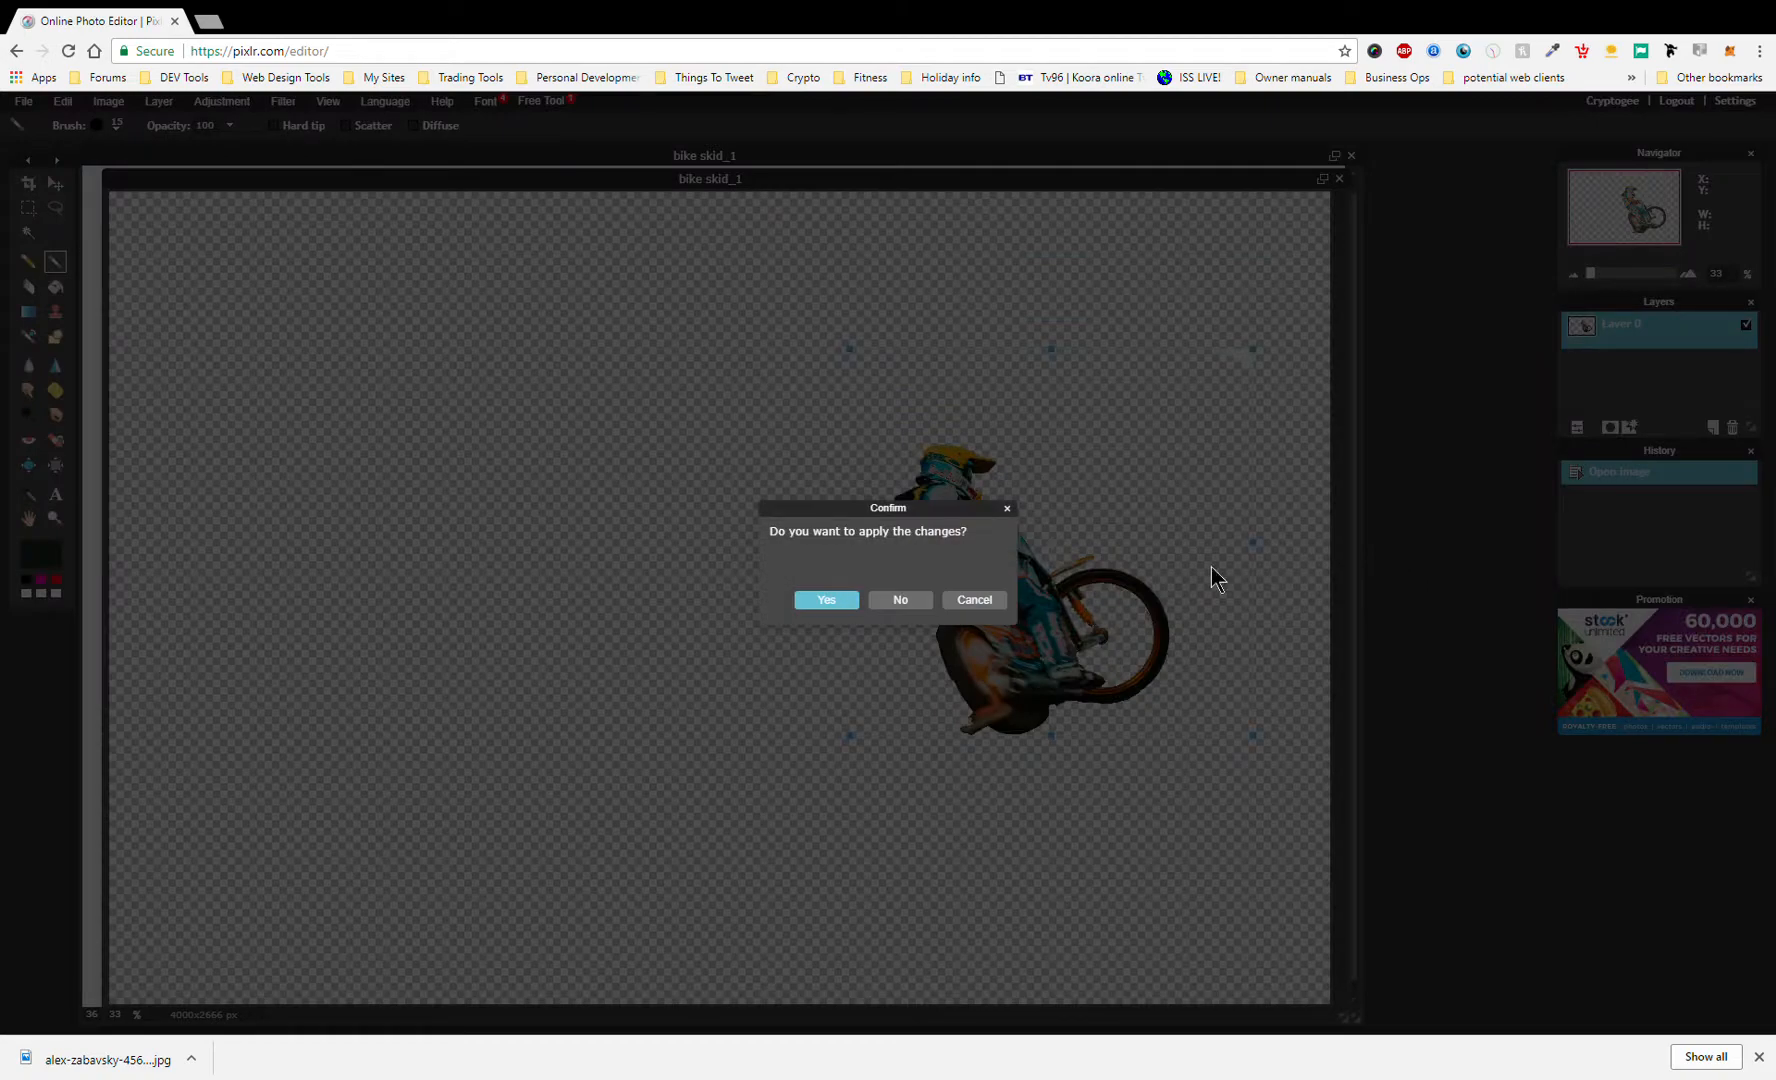
left_click(840, 600)
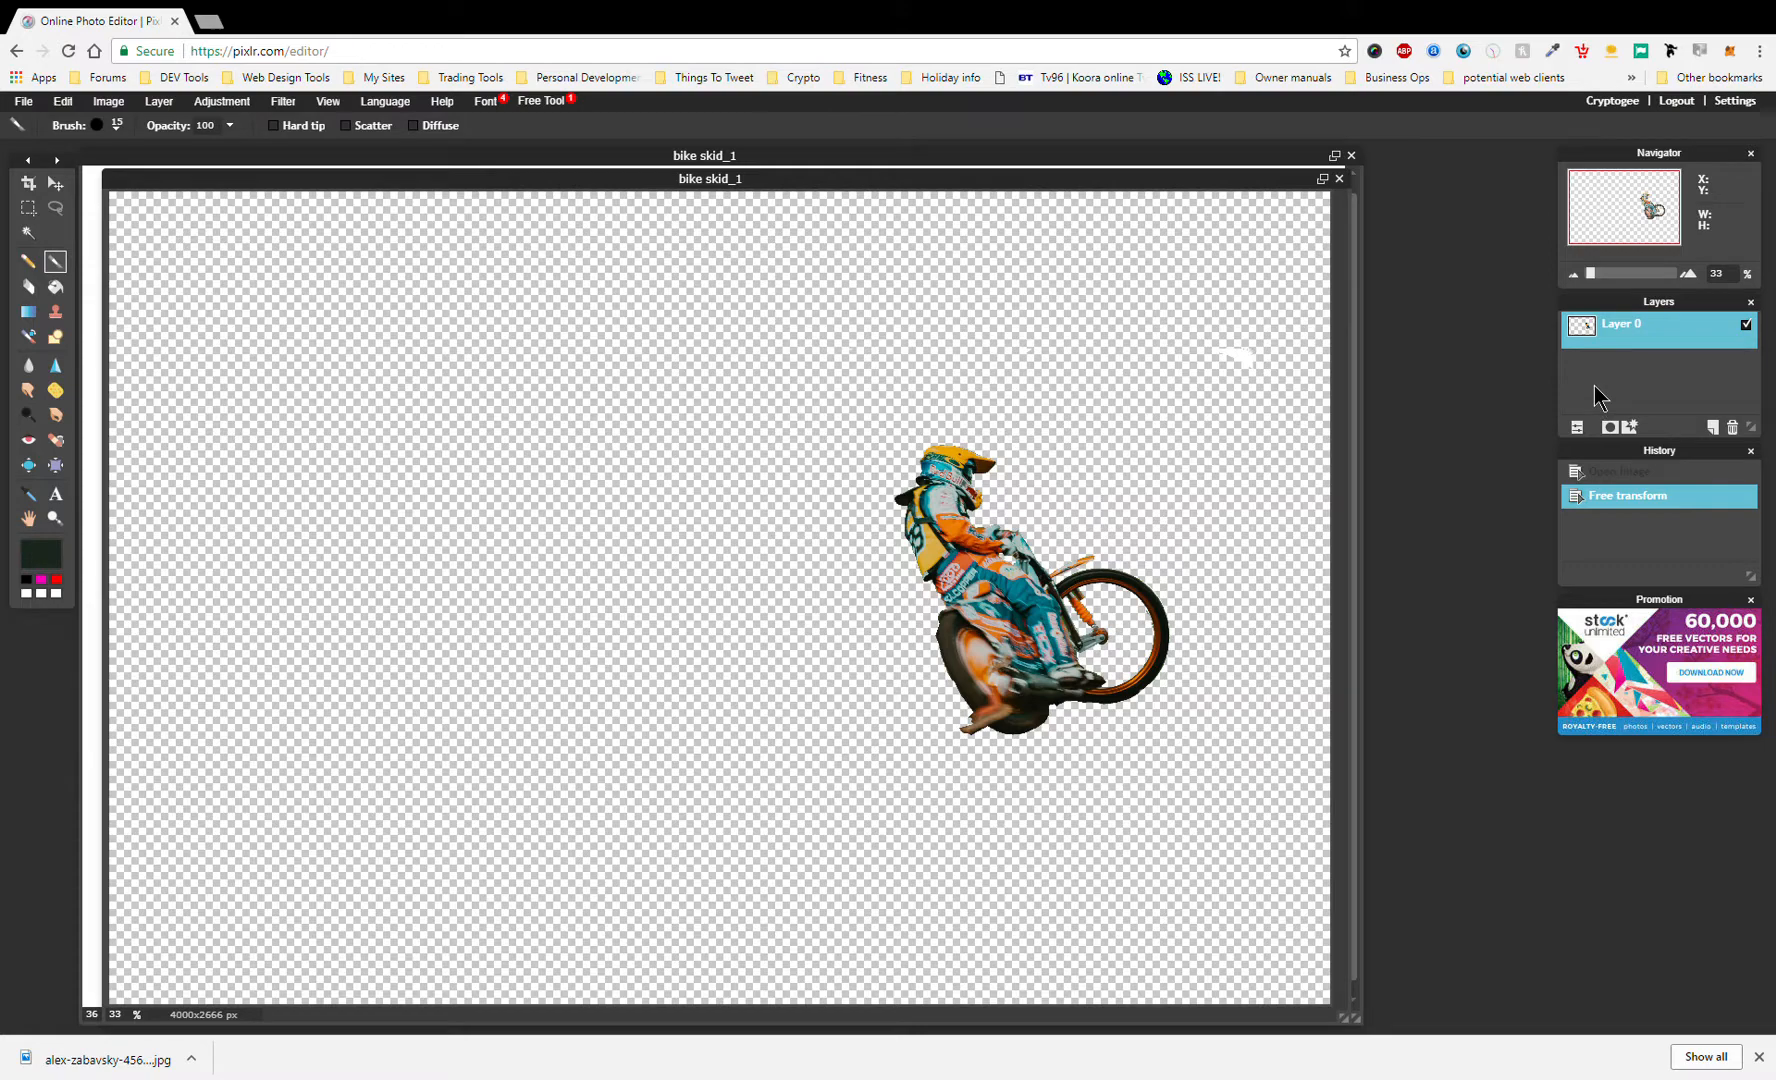
- Add a new empty layer beneath Layer 0 and name it Background
left_click(168, 104)
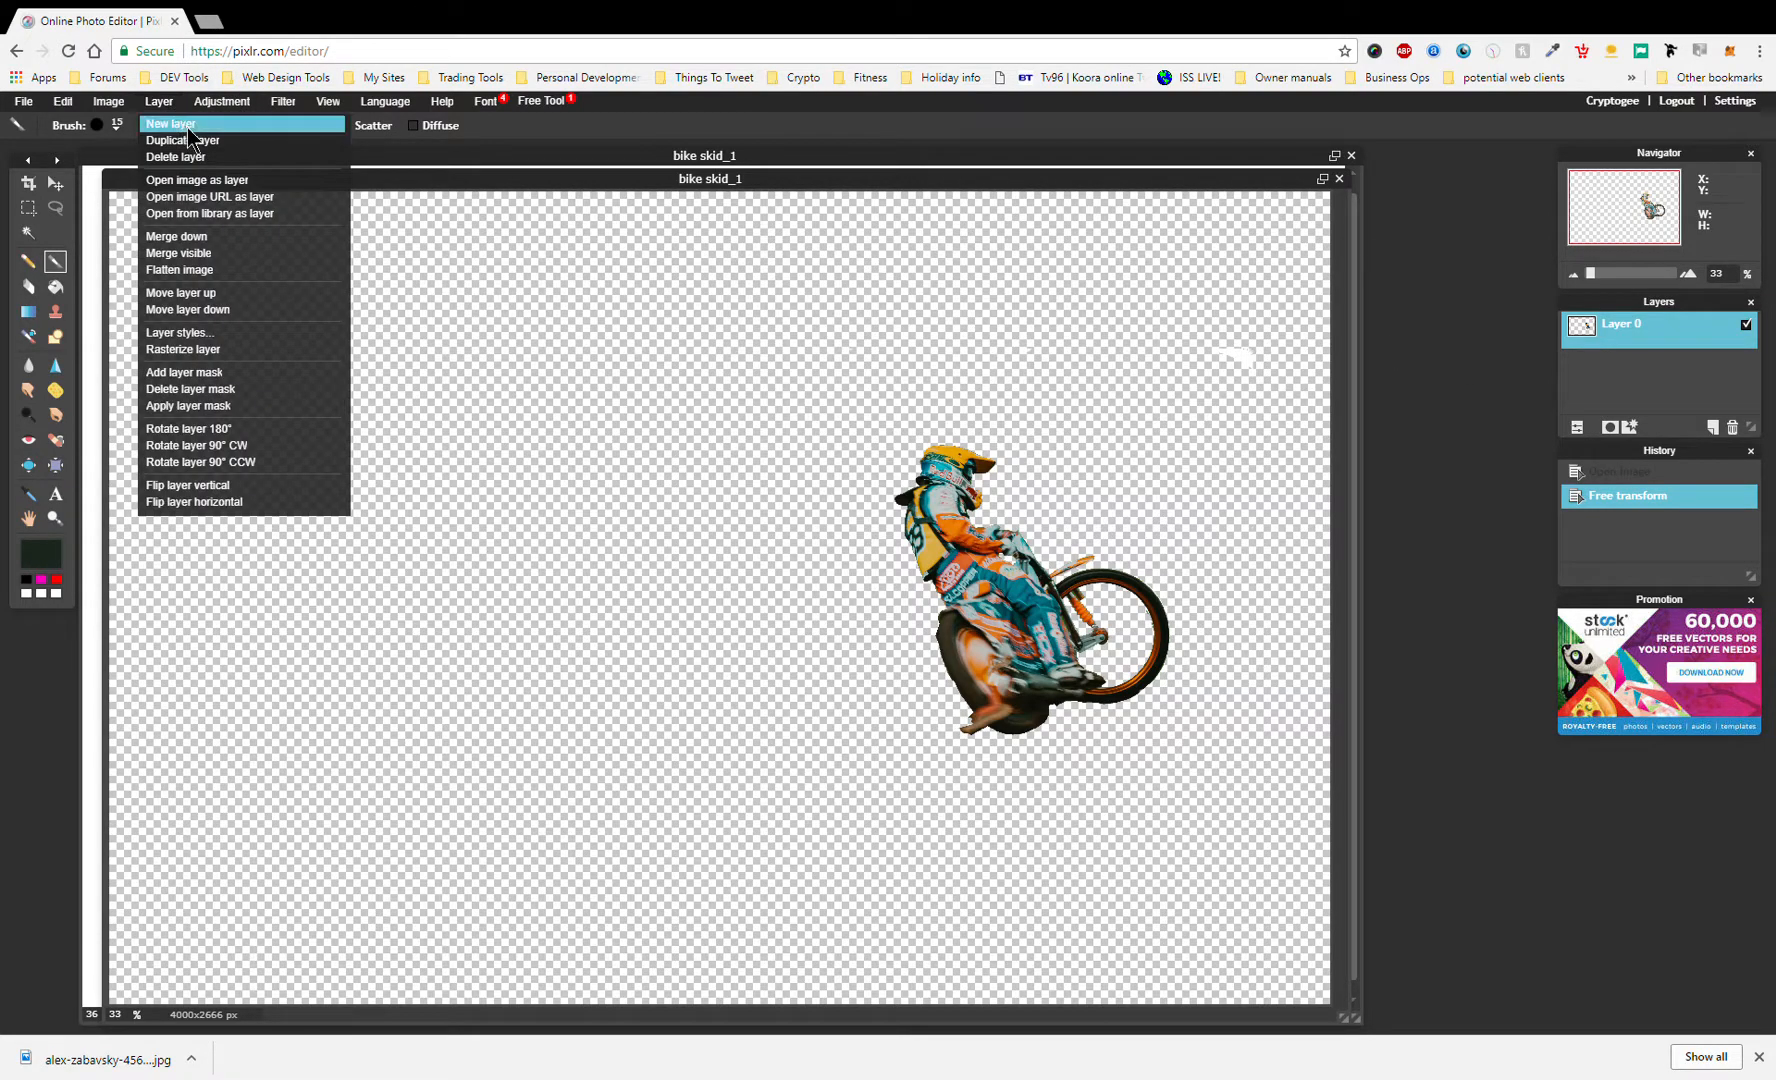
left_click(188, 127)
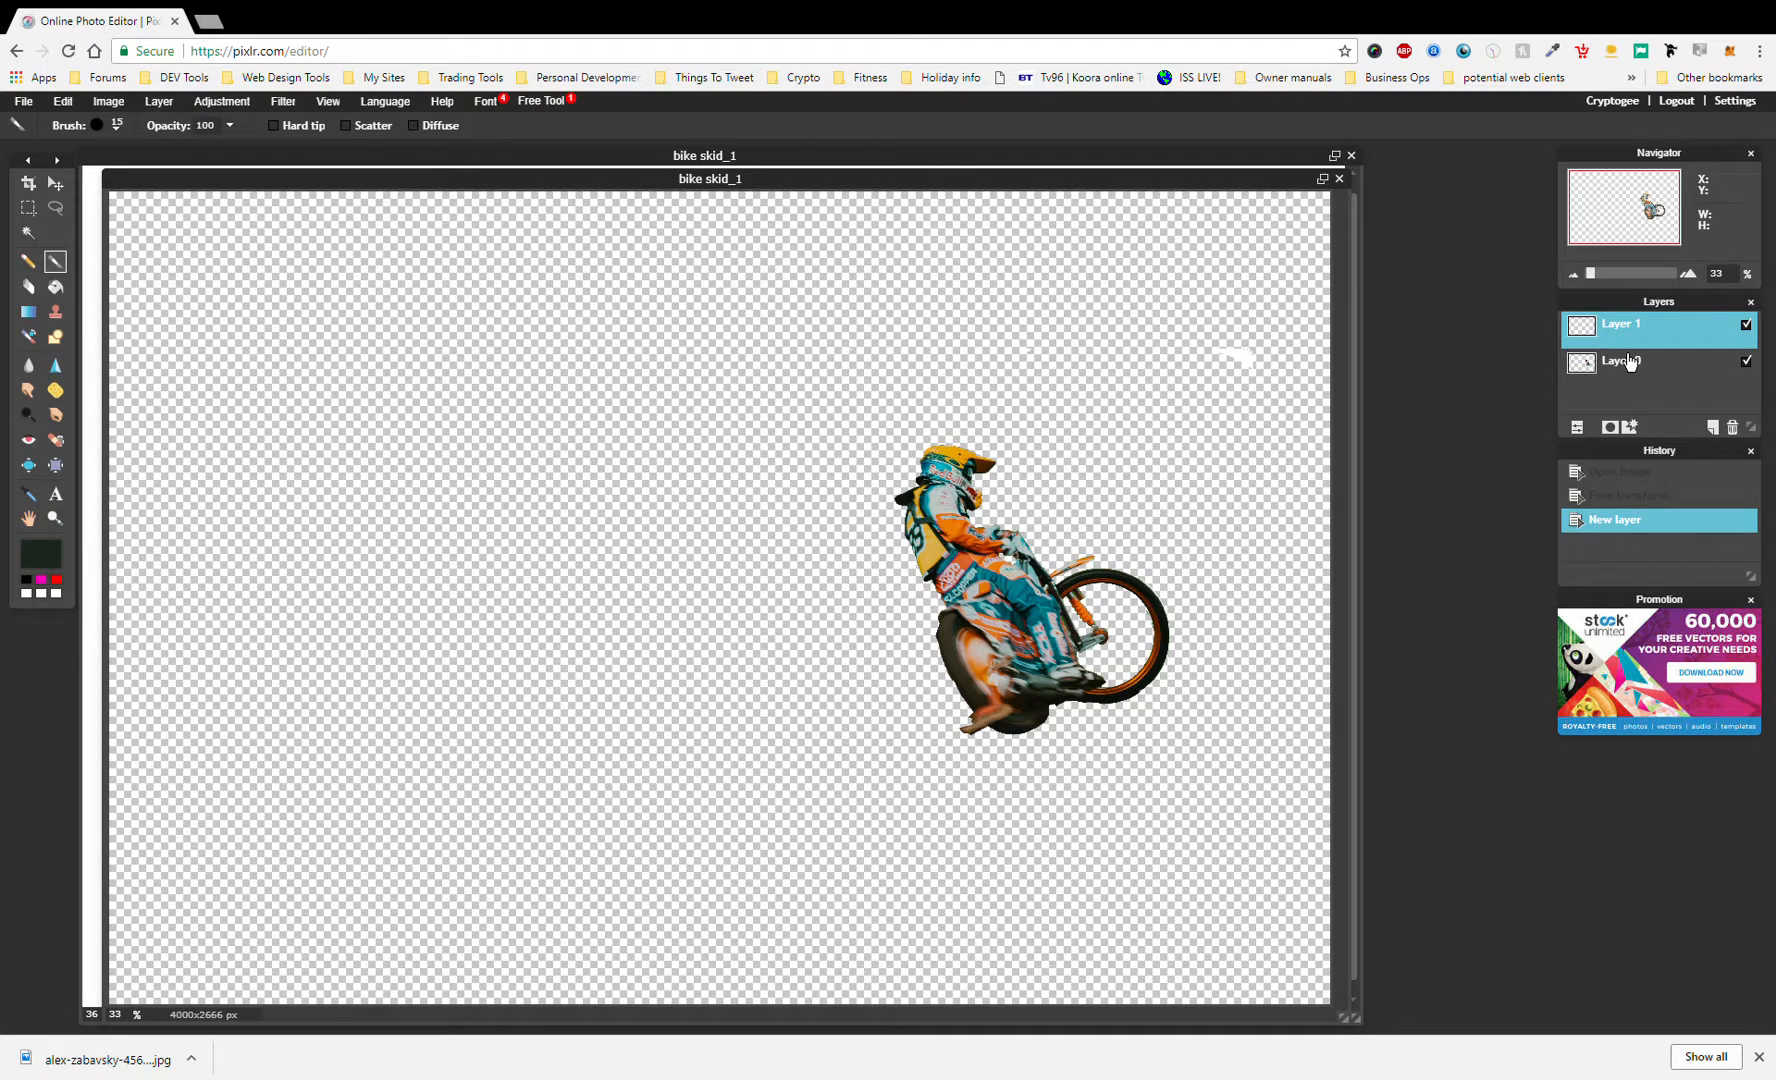
left_click(1747, 362)
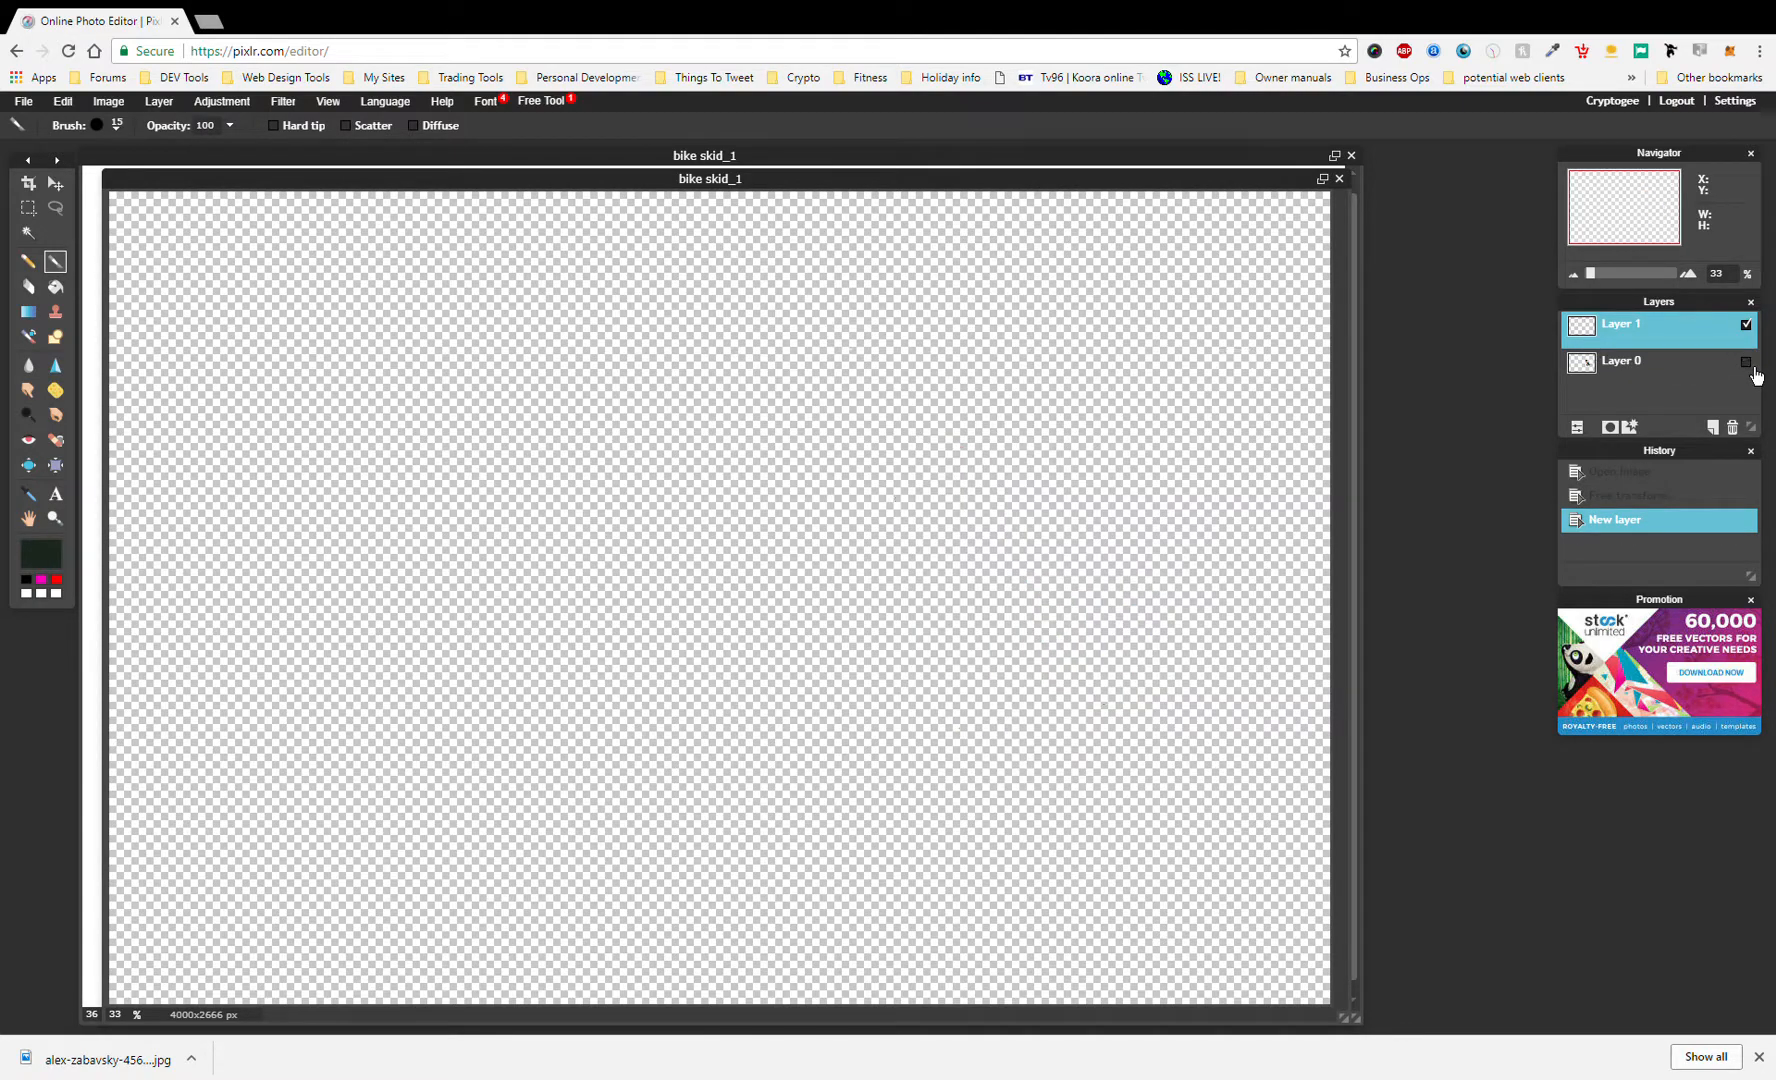
left_click(1748, 364)
left_click_drag(1729, 343, 1696, 393)
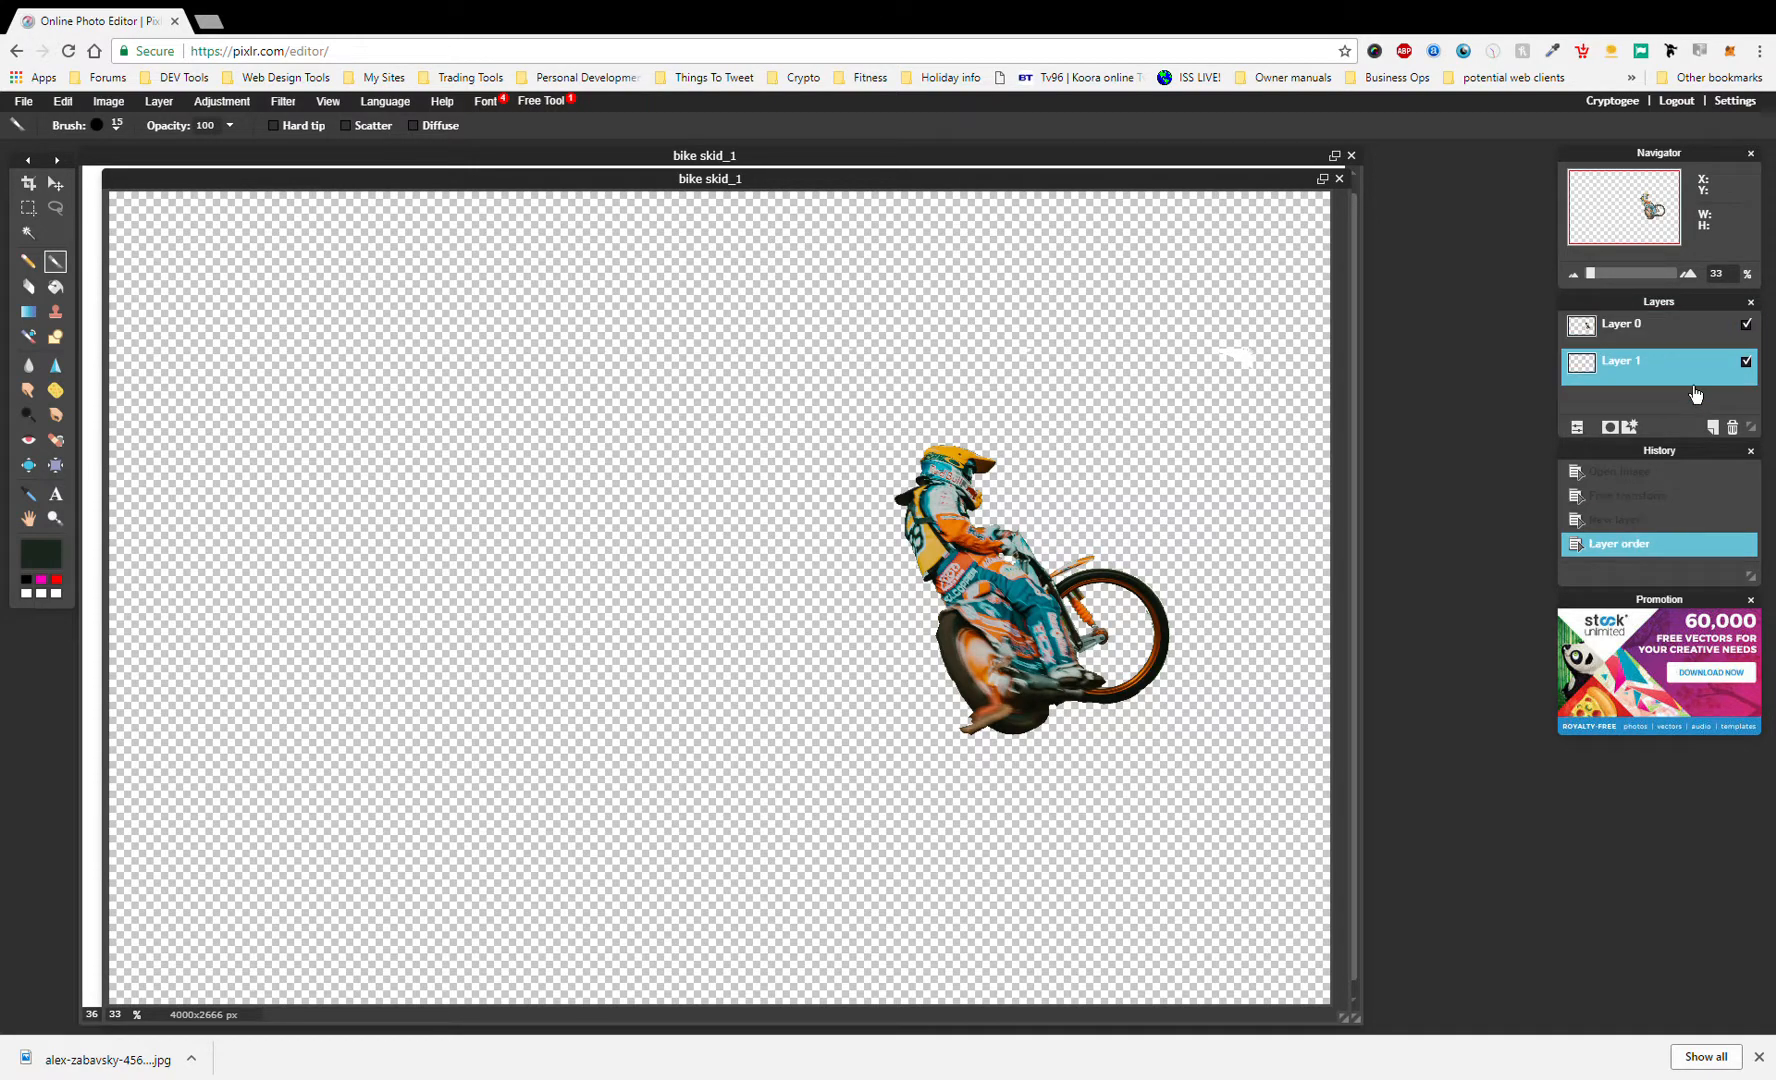
double_click(1637, 366)
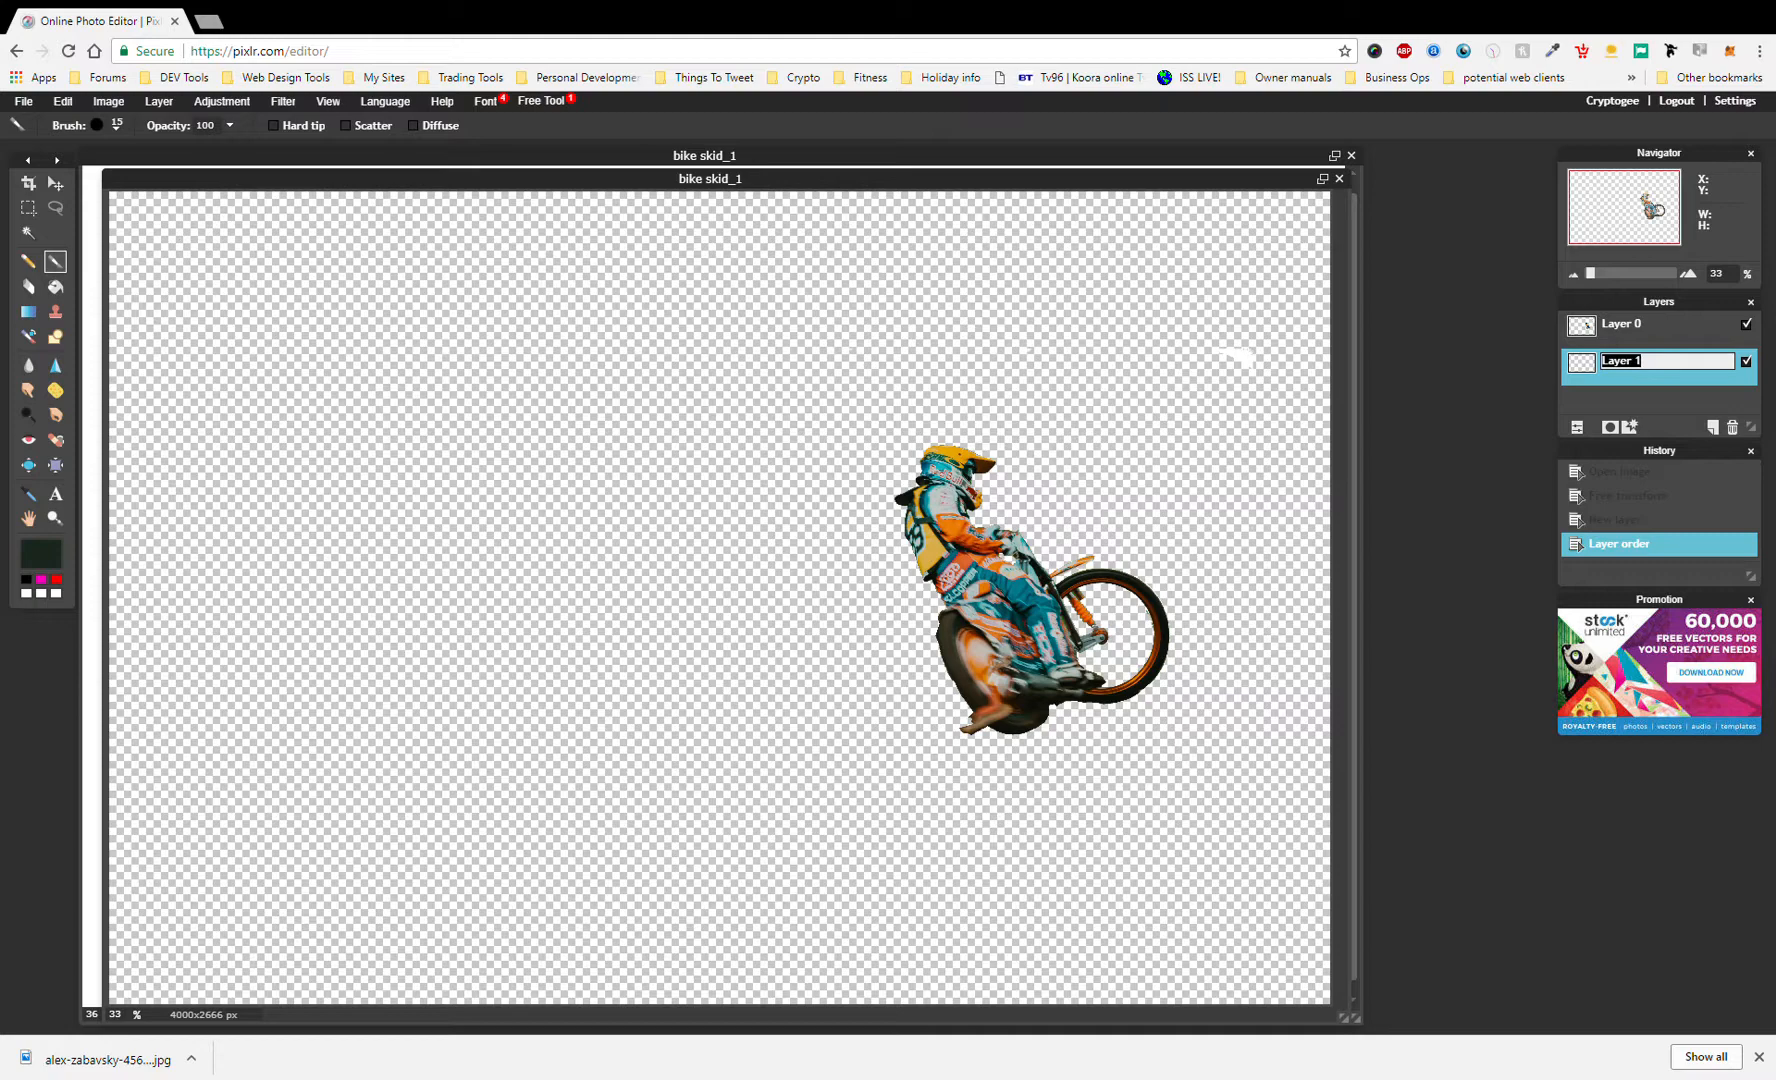
type("Background")
- Erase the leftover white patch above the front wheel on Layer 0
left_click(1681, 334)
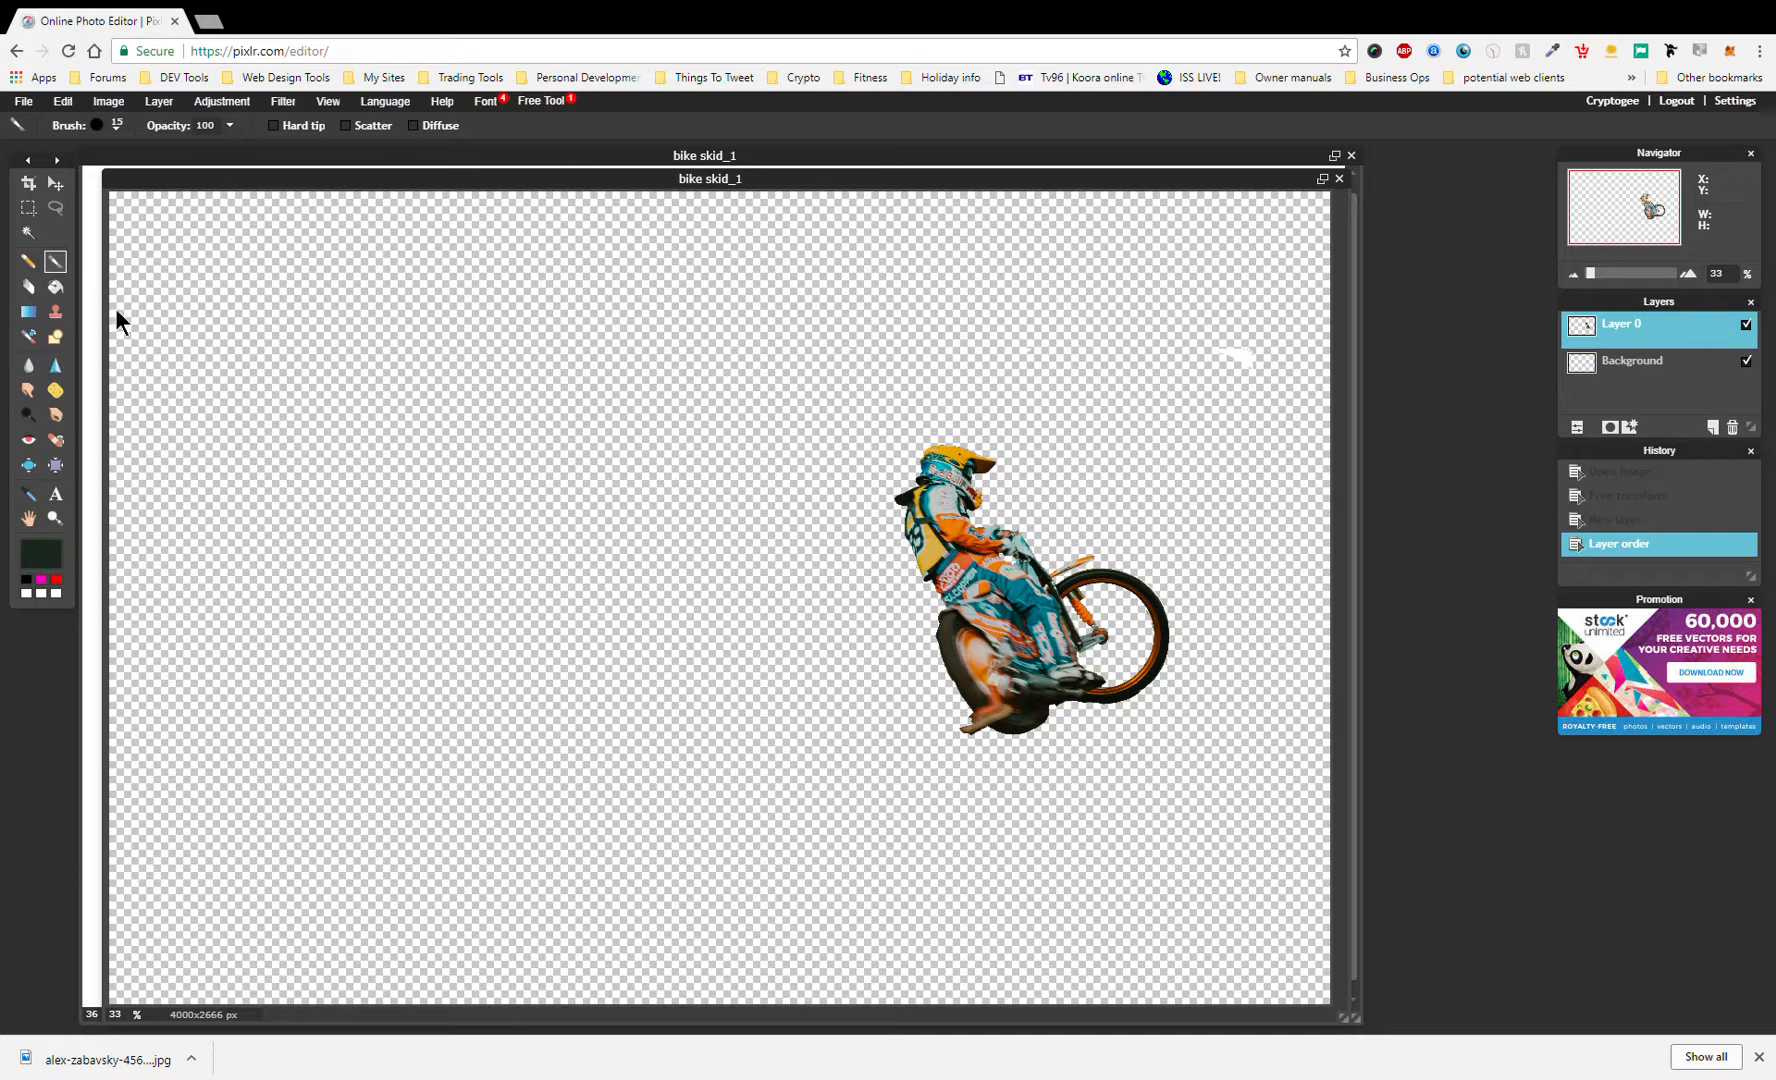
left_click(29, 289)
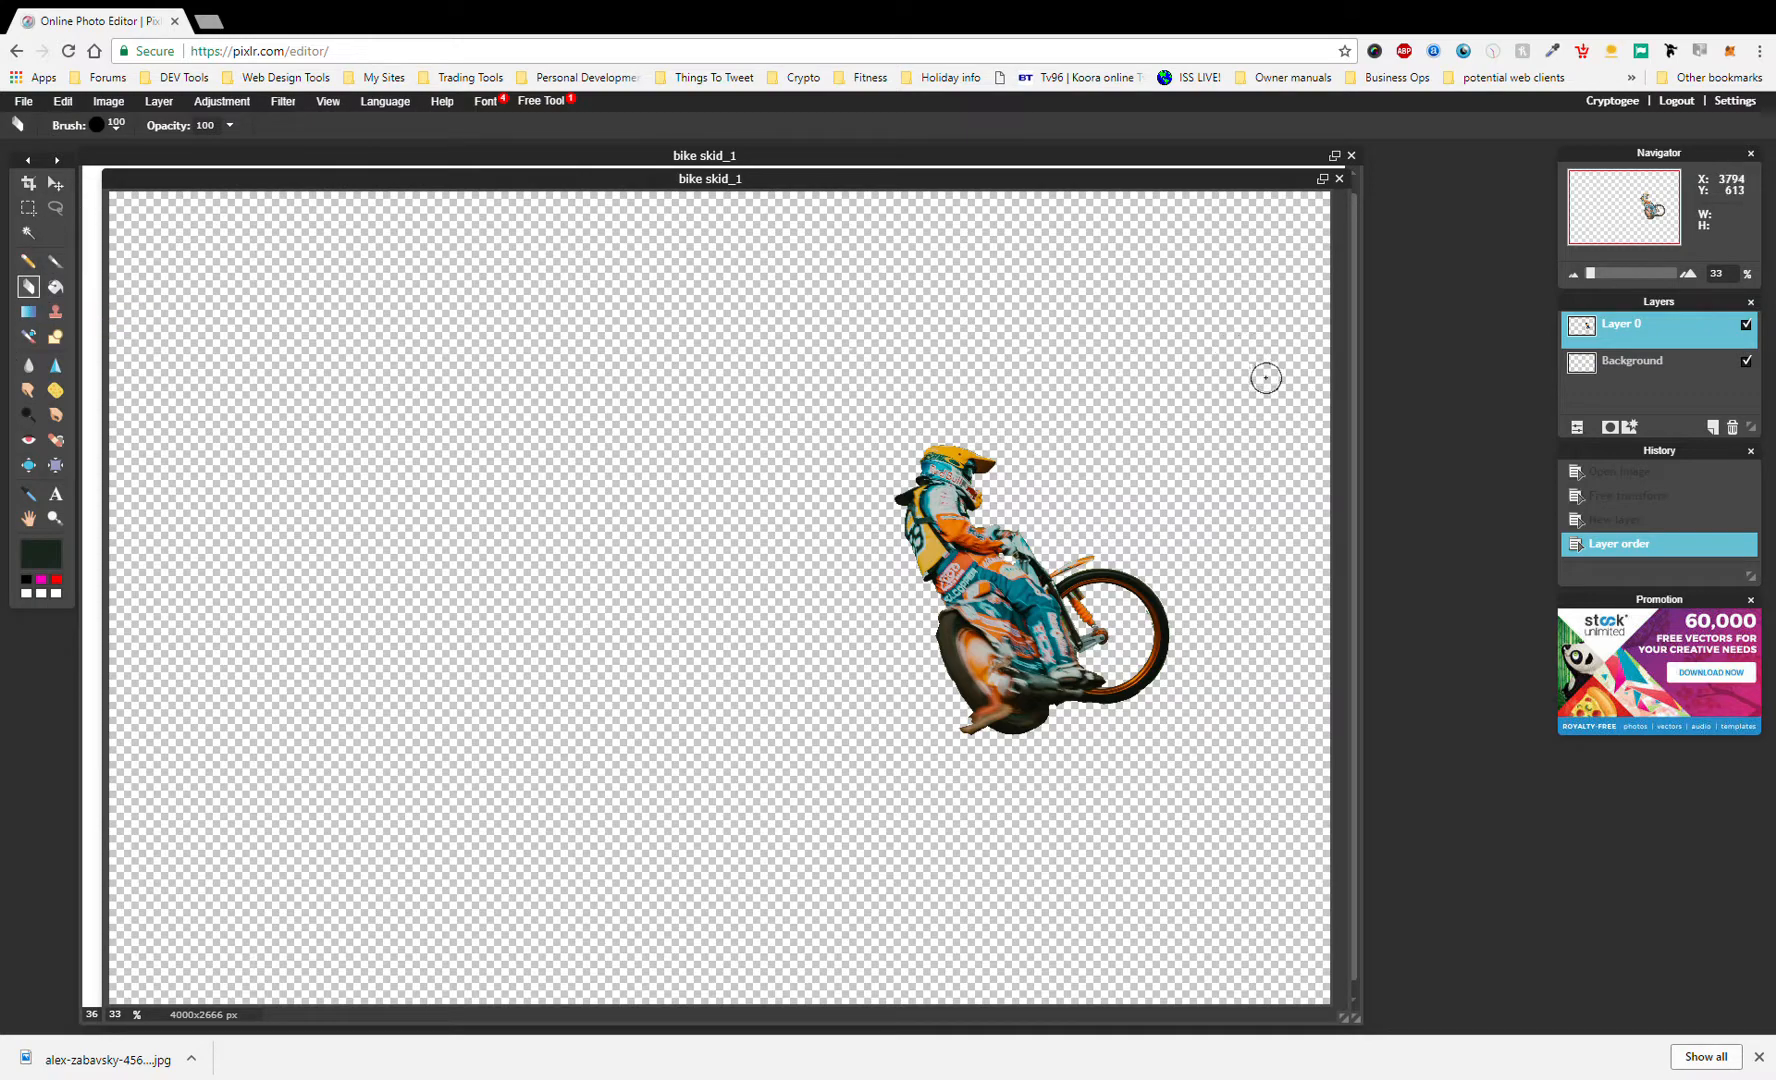
left_click(1237, 352)
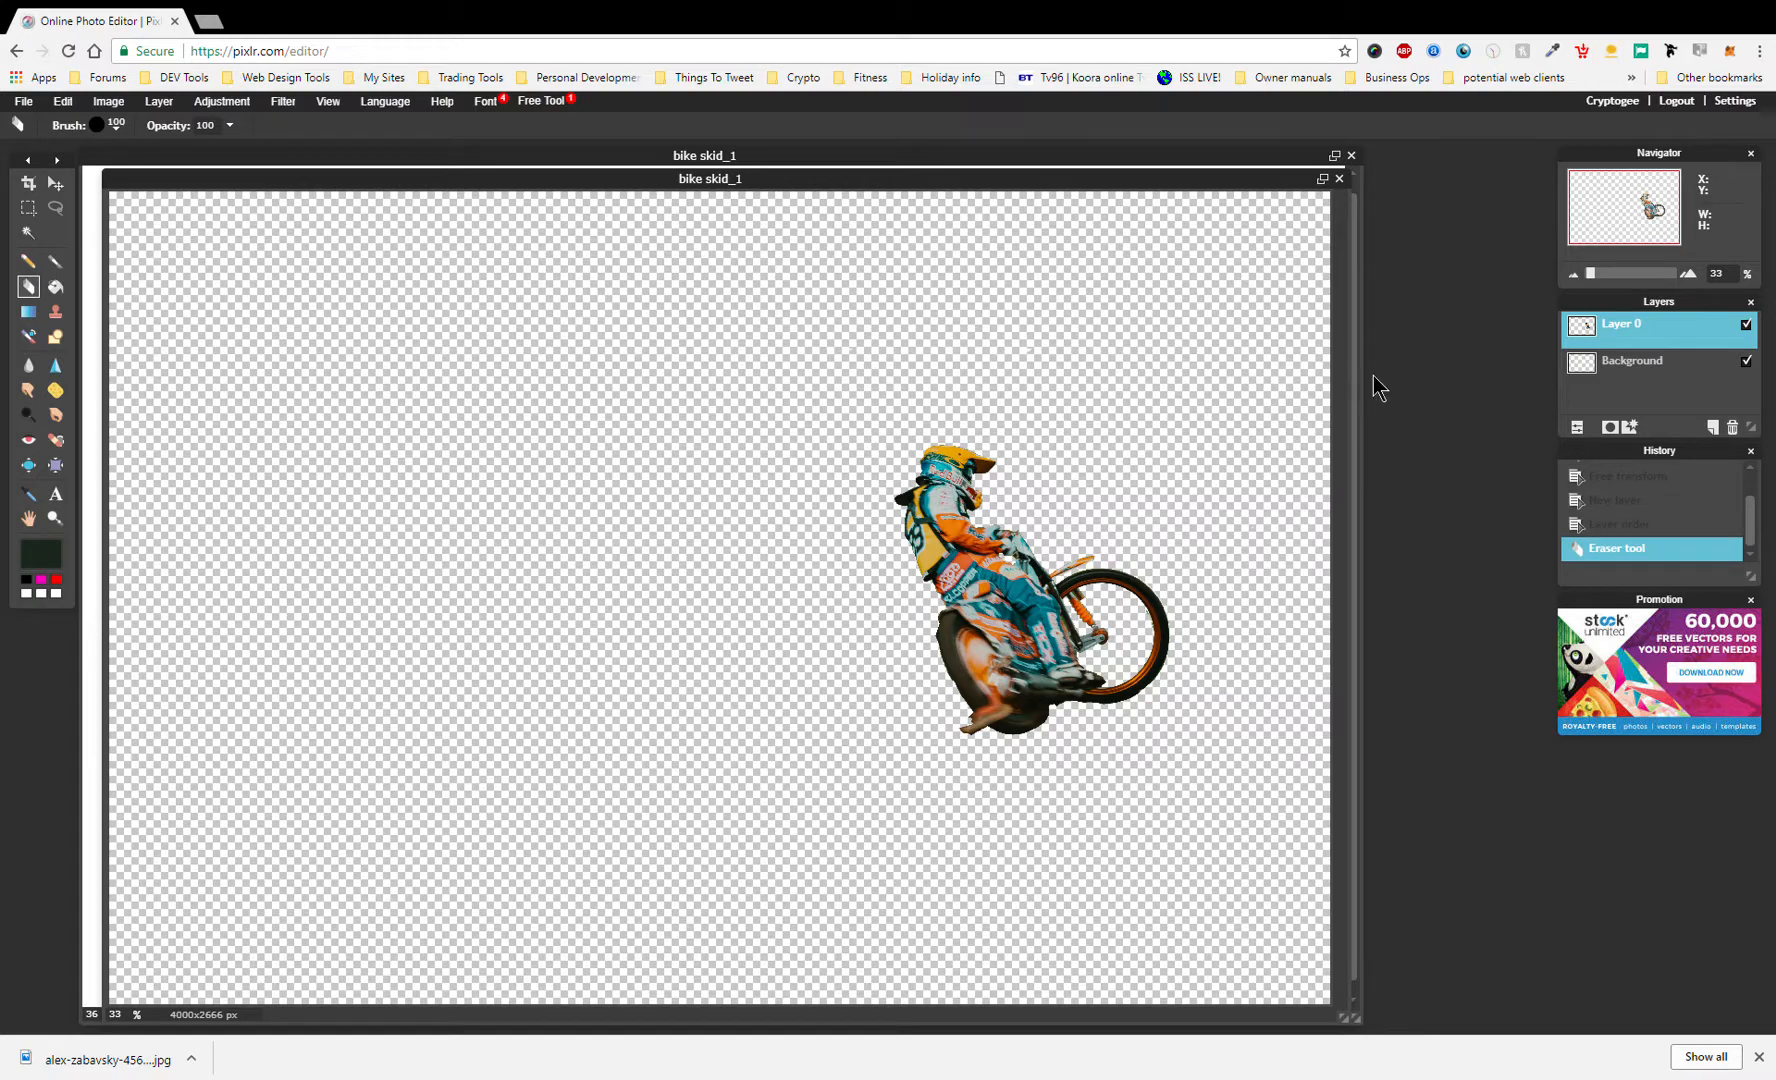
- Fill the Background layer with pure white (#ffffff) using the Paint bucket tool
left_click(1640, 373)
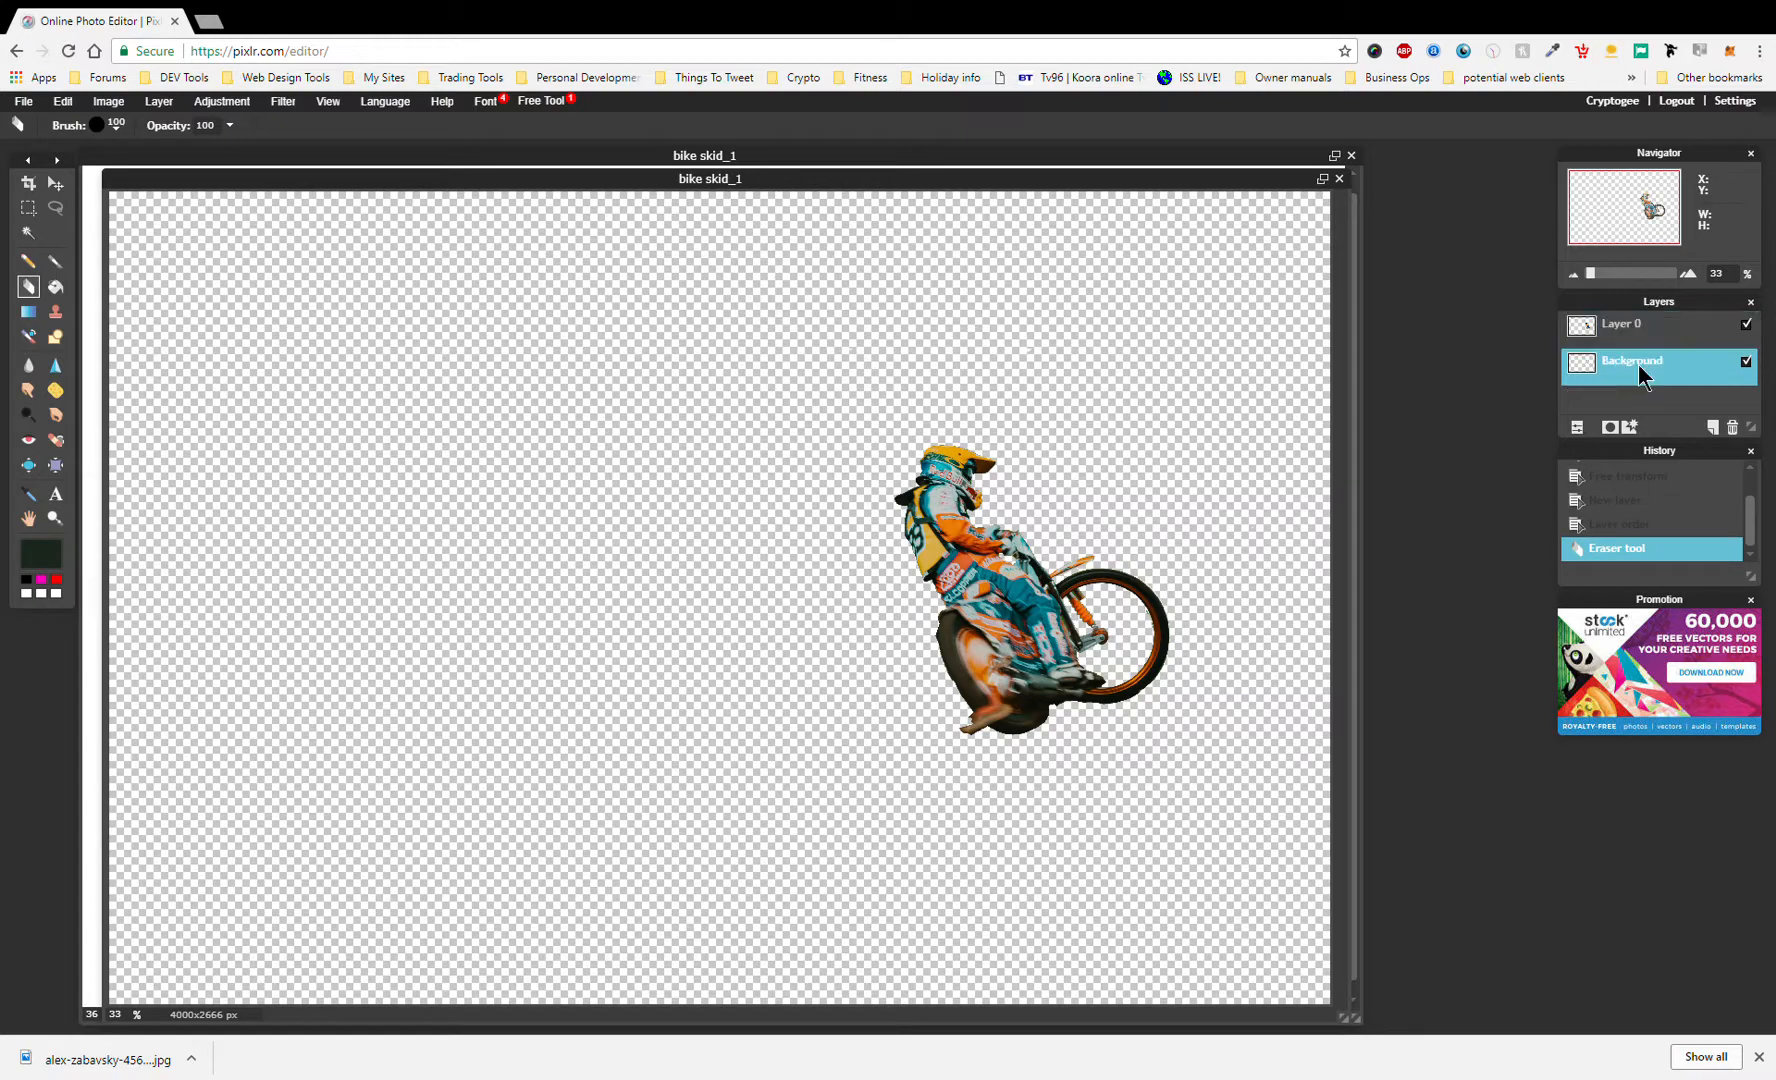
left_click(42, 555)
left_click_drag(900, 257, 895, 210)
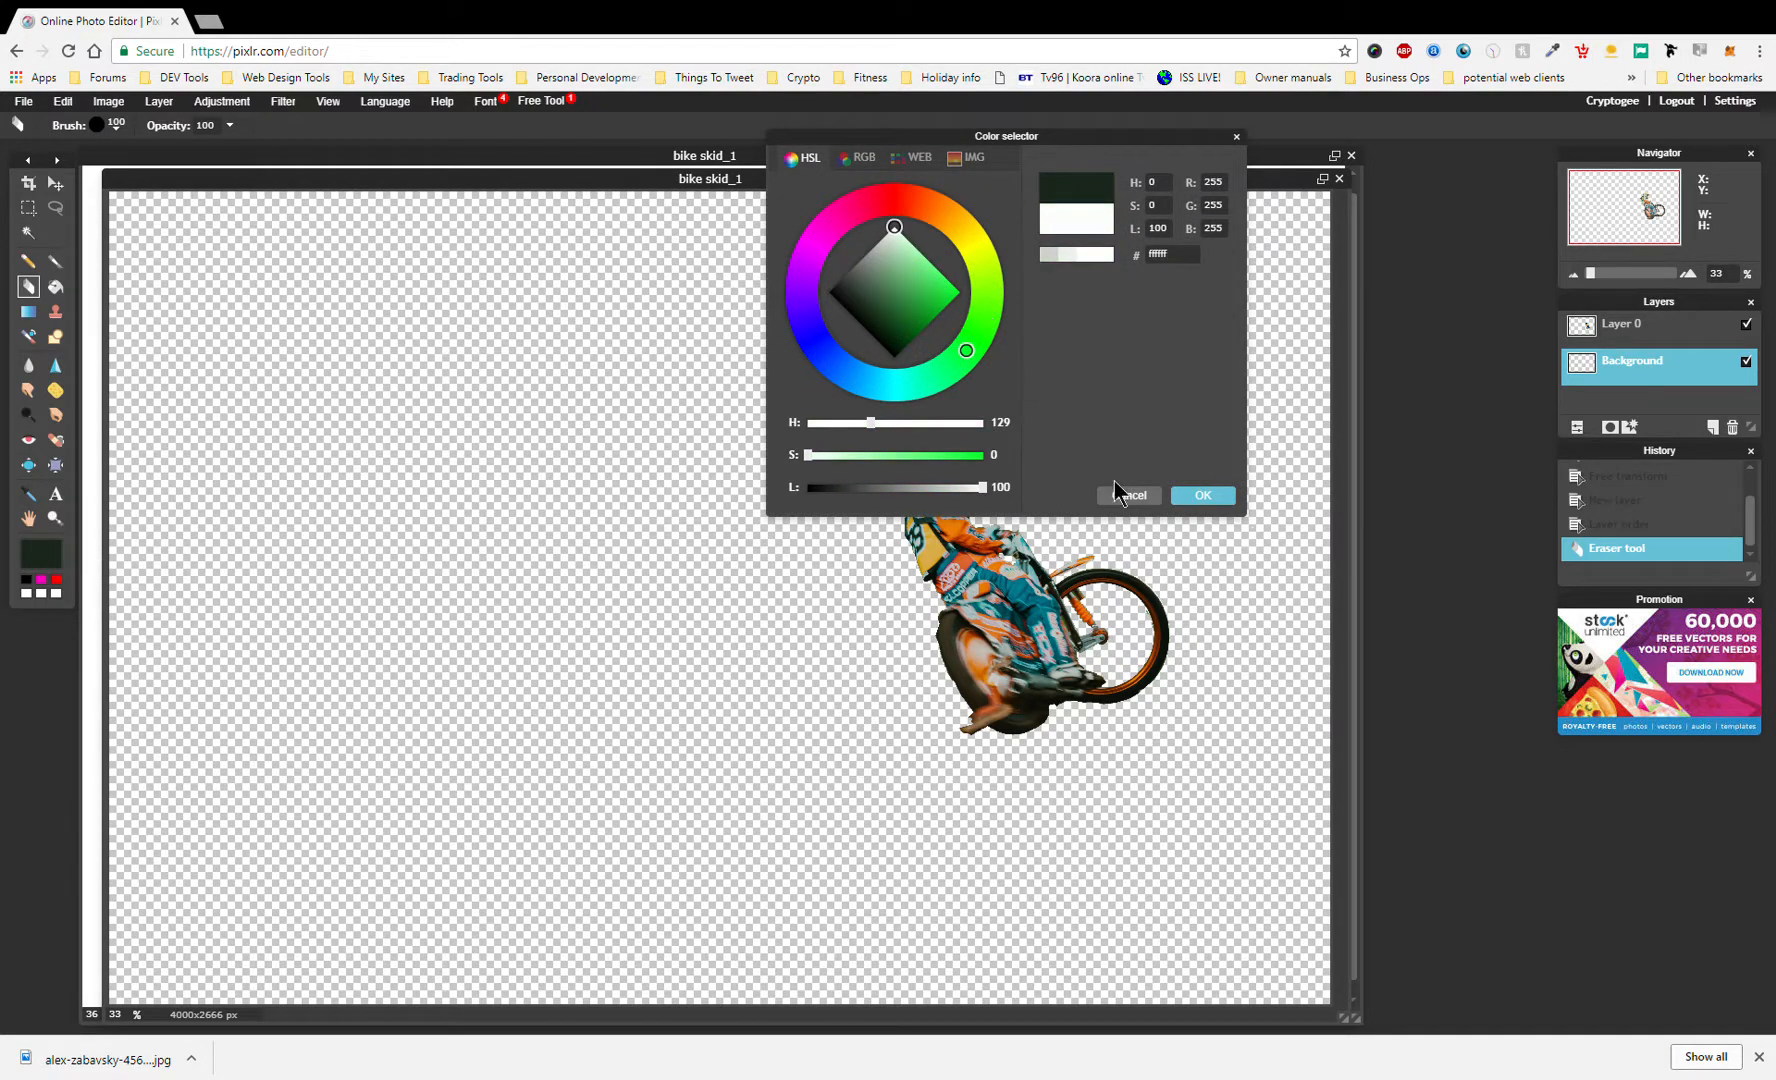
left_click(1200, 495)
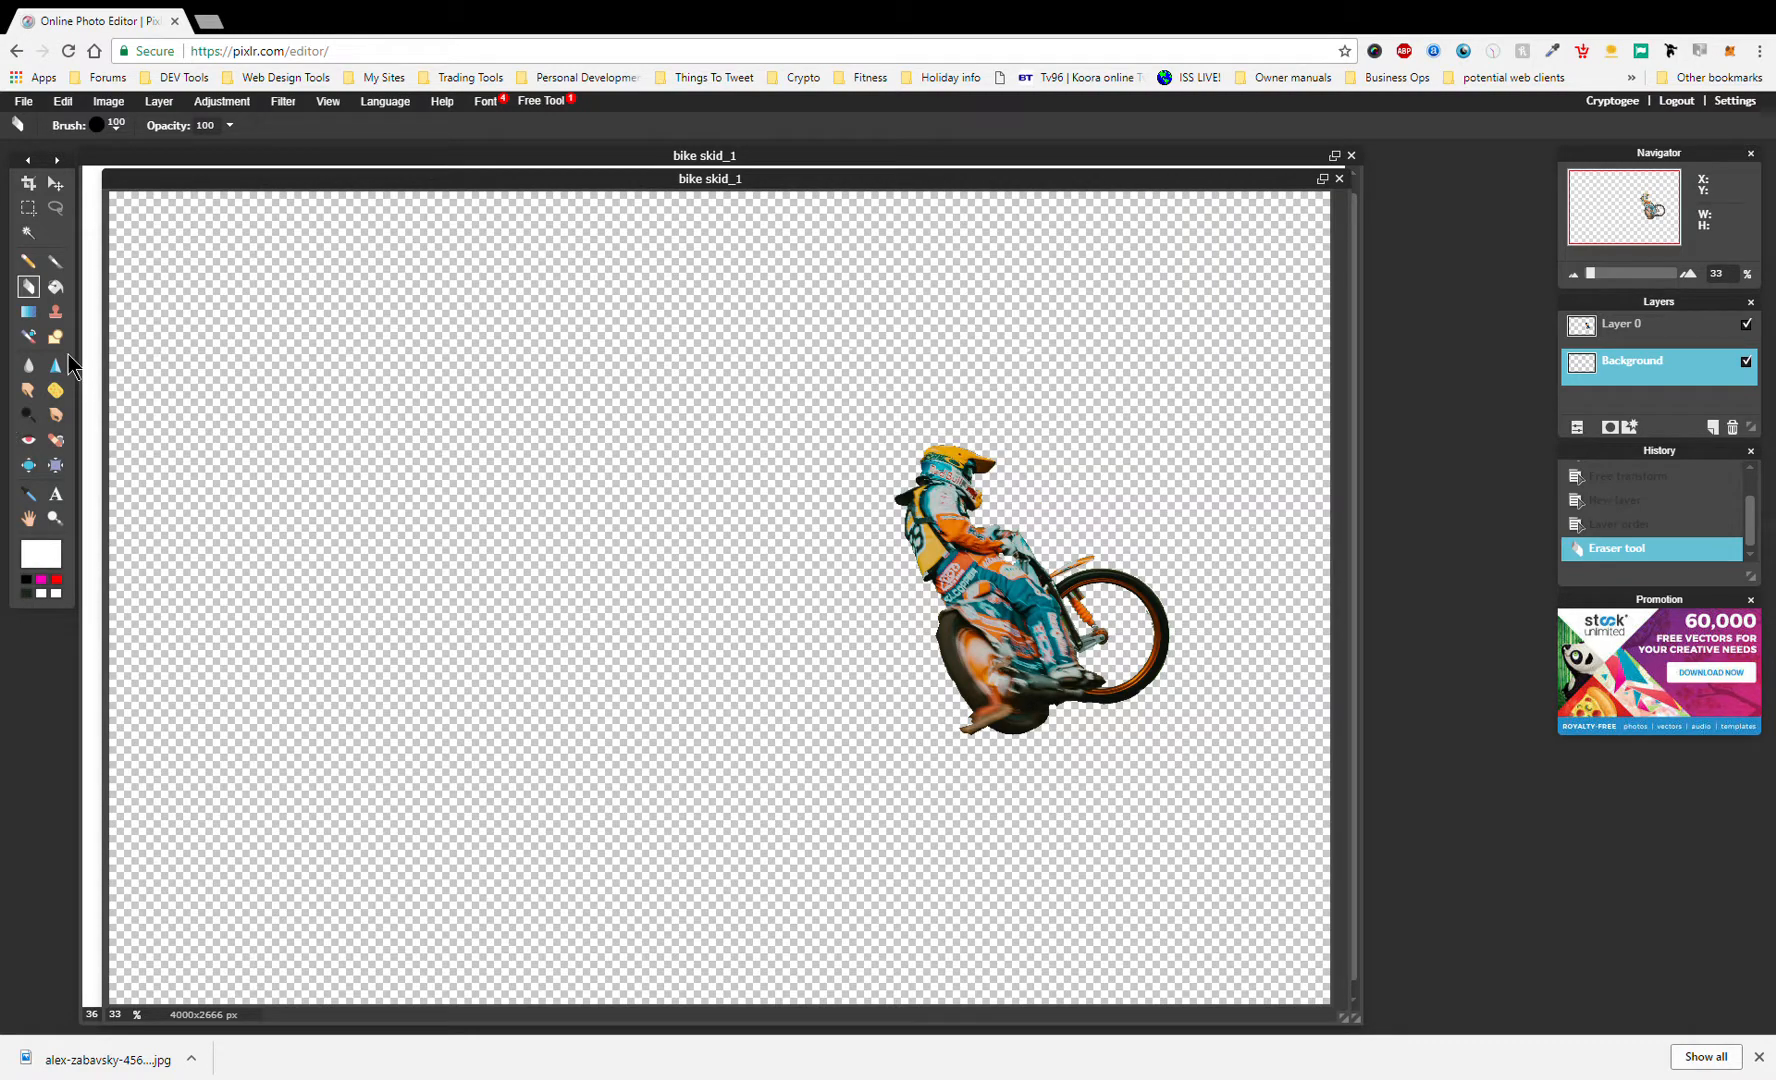
left_click(55, 289)
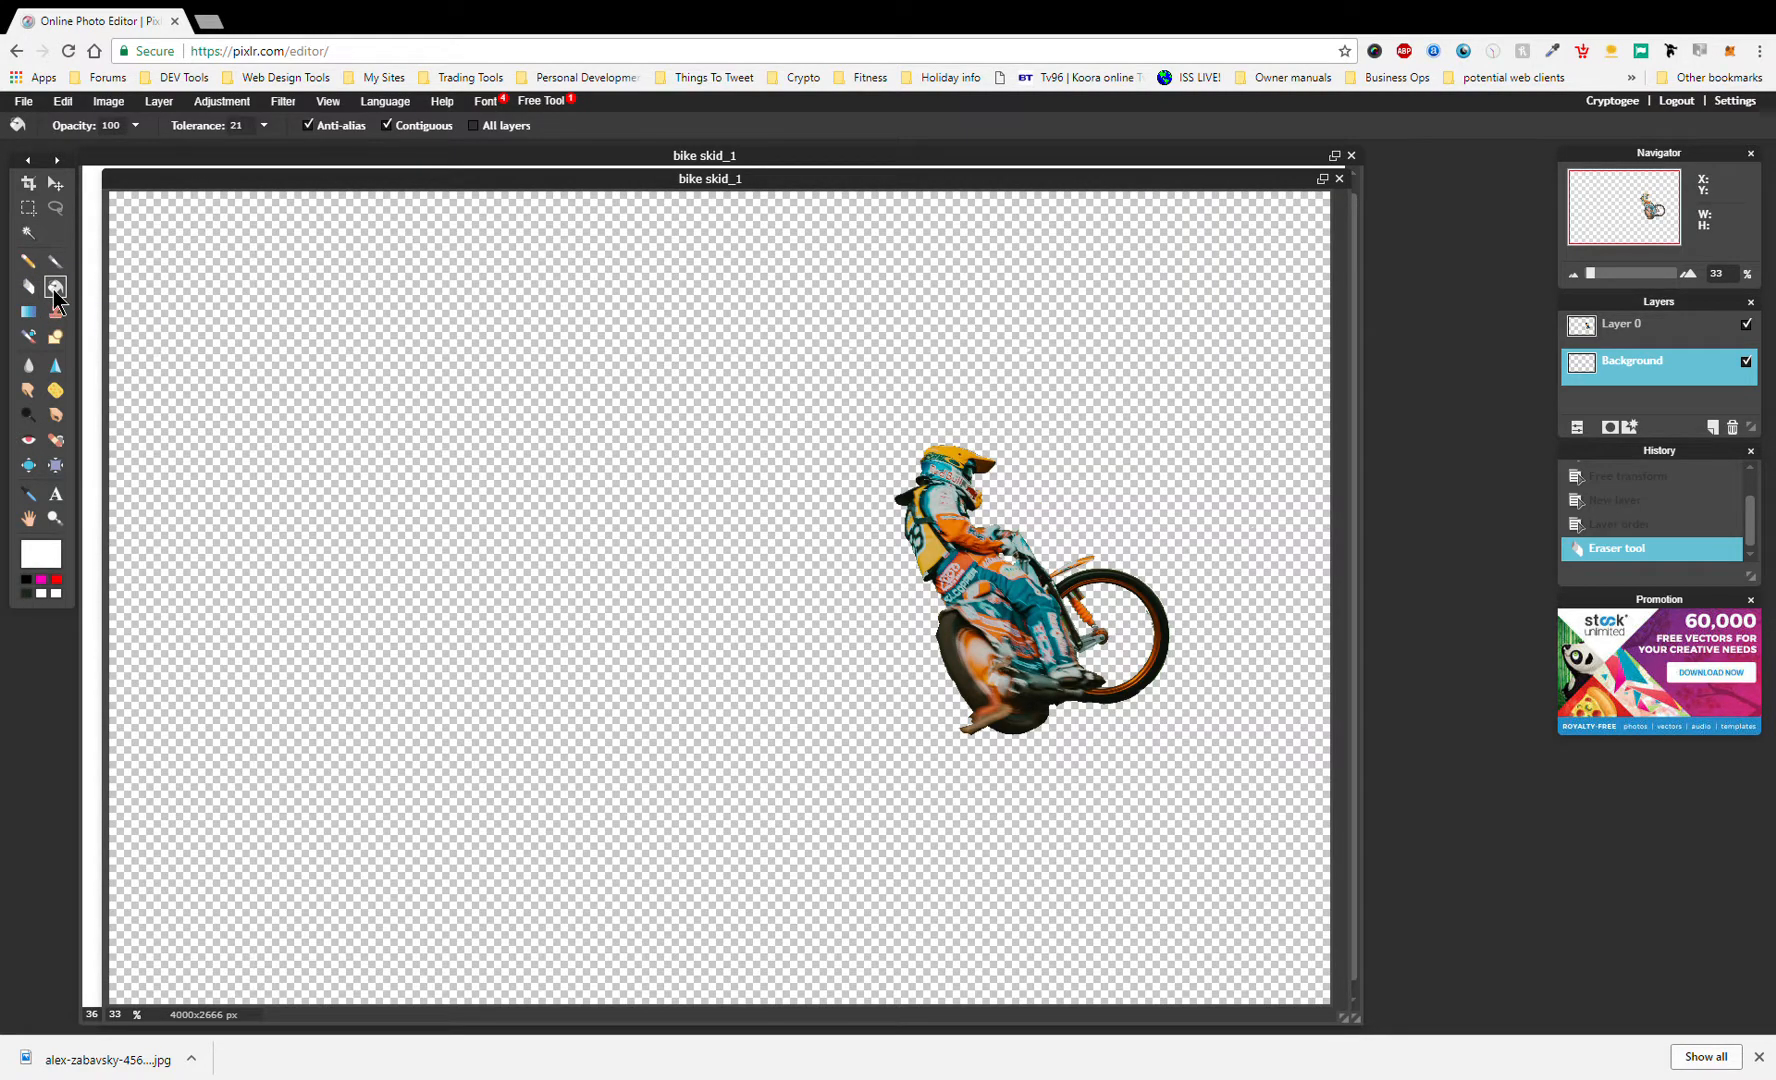
left_click(576, 318)
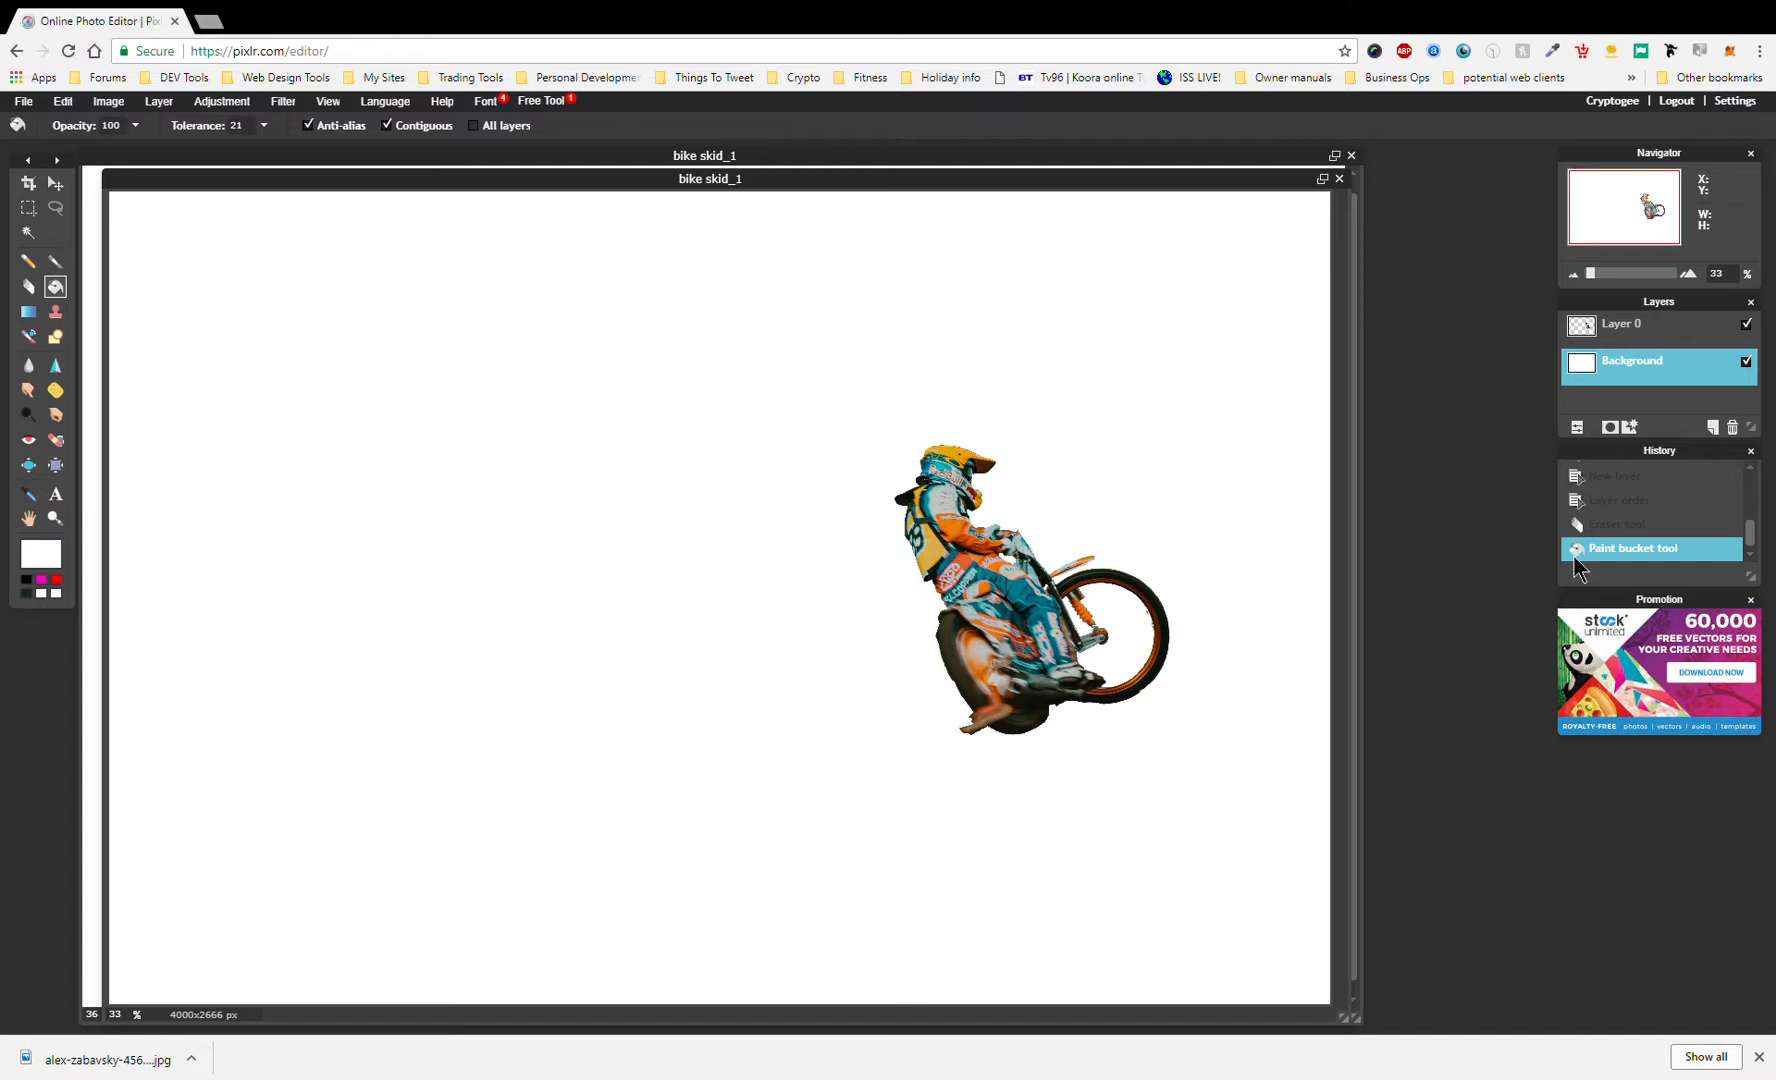
- Rename Layer 0 as Bike Layer and duplicate it twice
left_click(1630, 346)
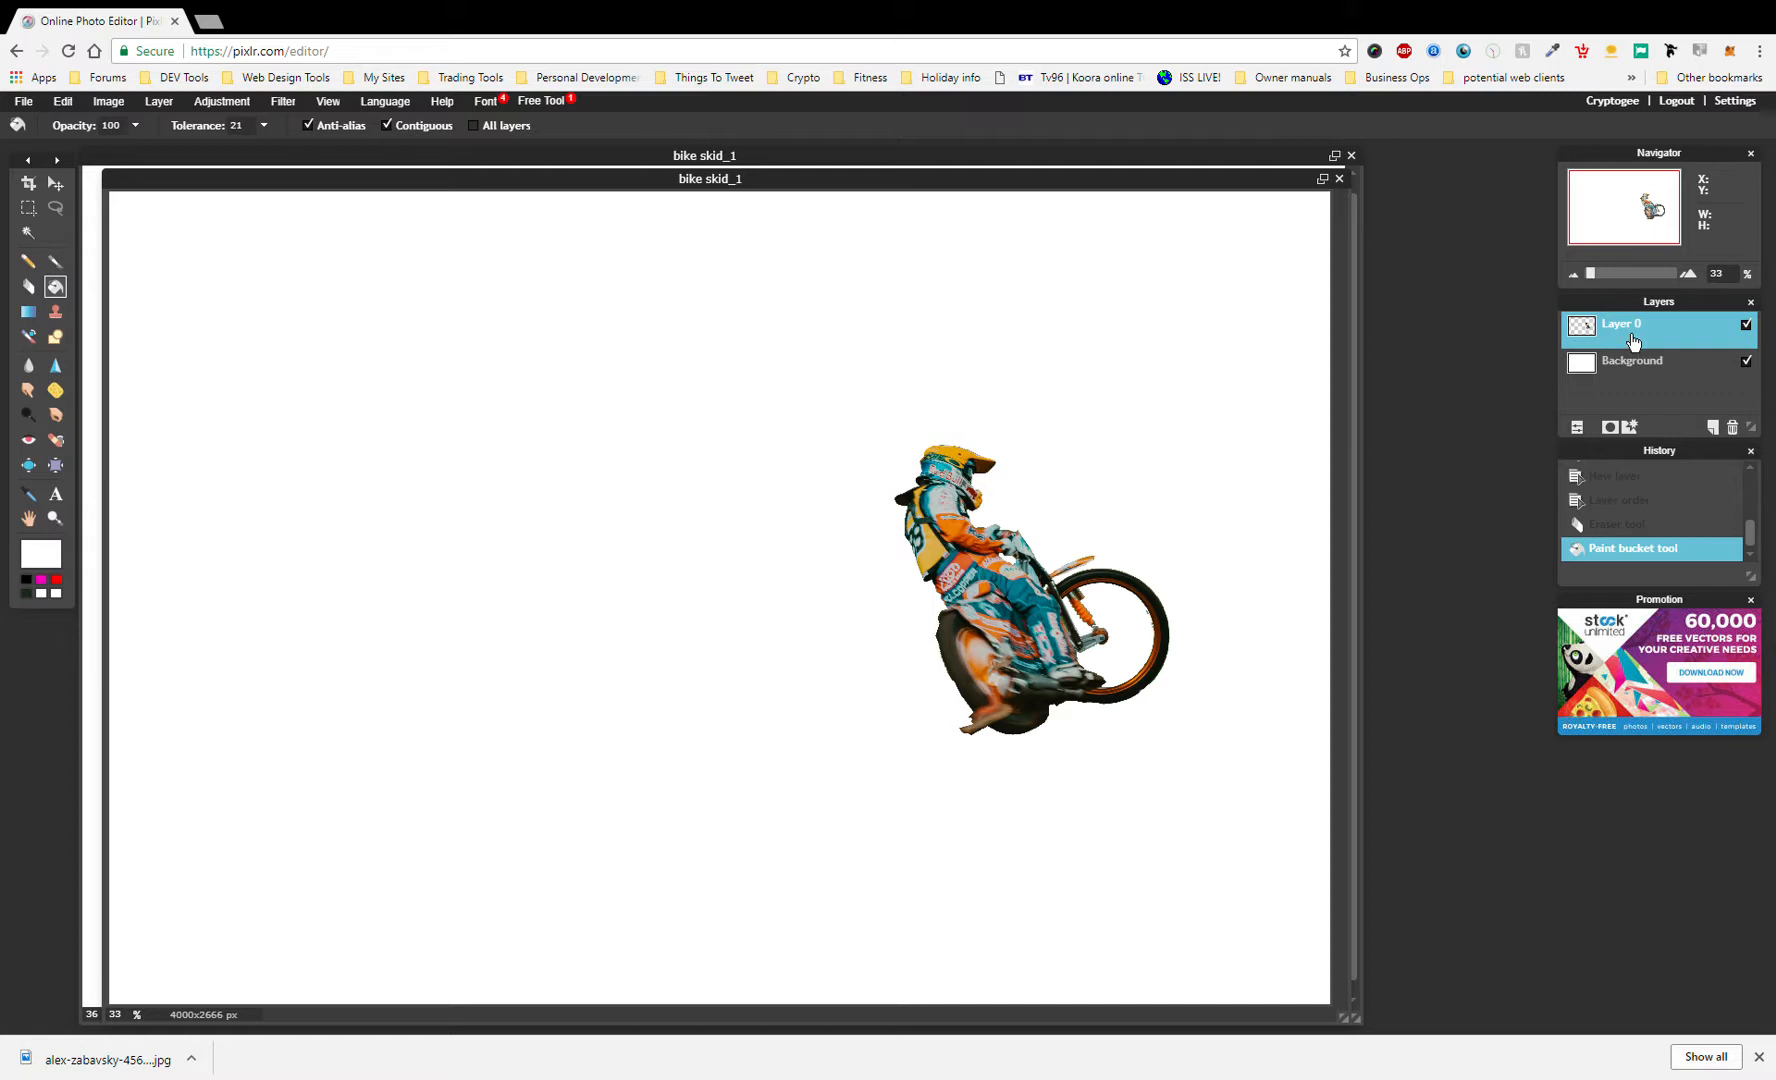
double_click(1633, 341)
type("Bike Laye")
left_click(1594, 340)
key("ctrl+j")
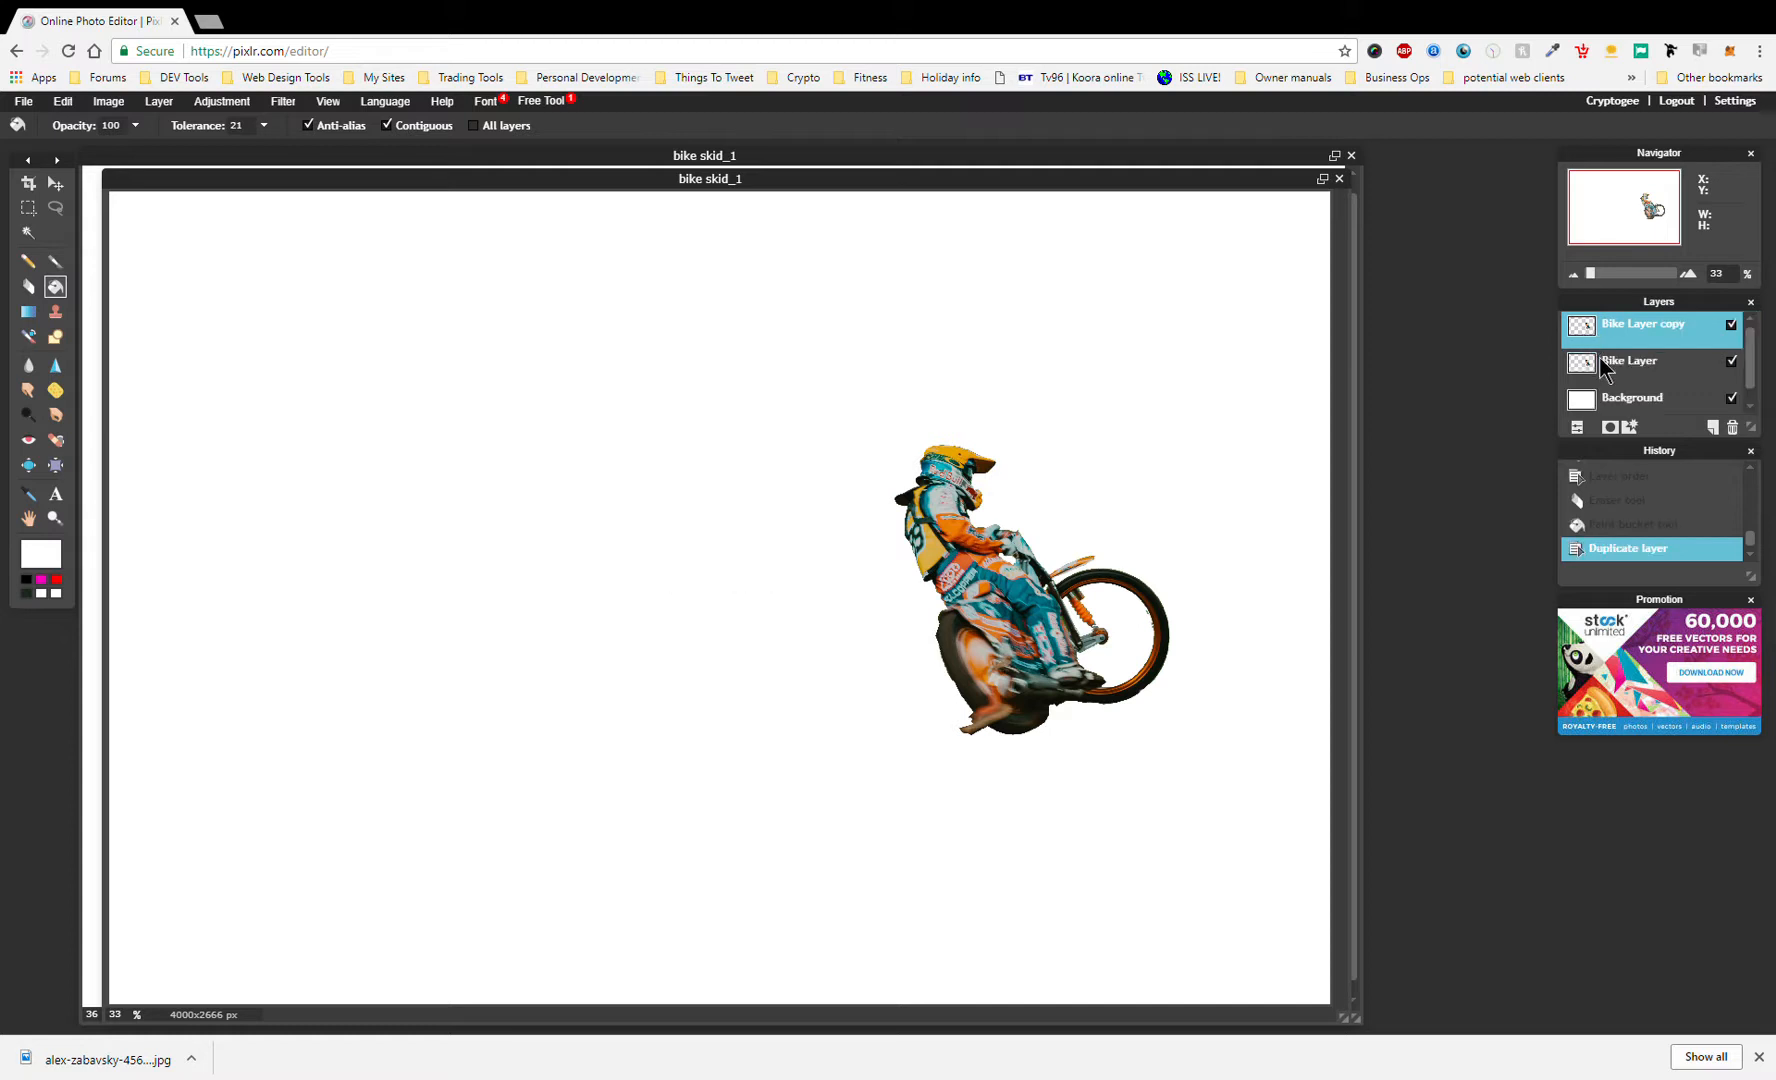
key("ctrl+j")
- Rename the lower copy of Bike Layer as Stretch 1
left_click(1660, 376)
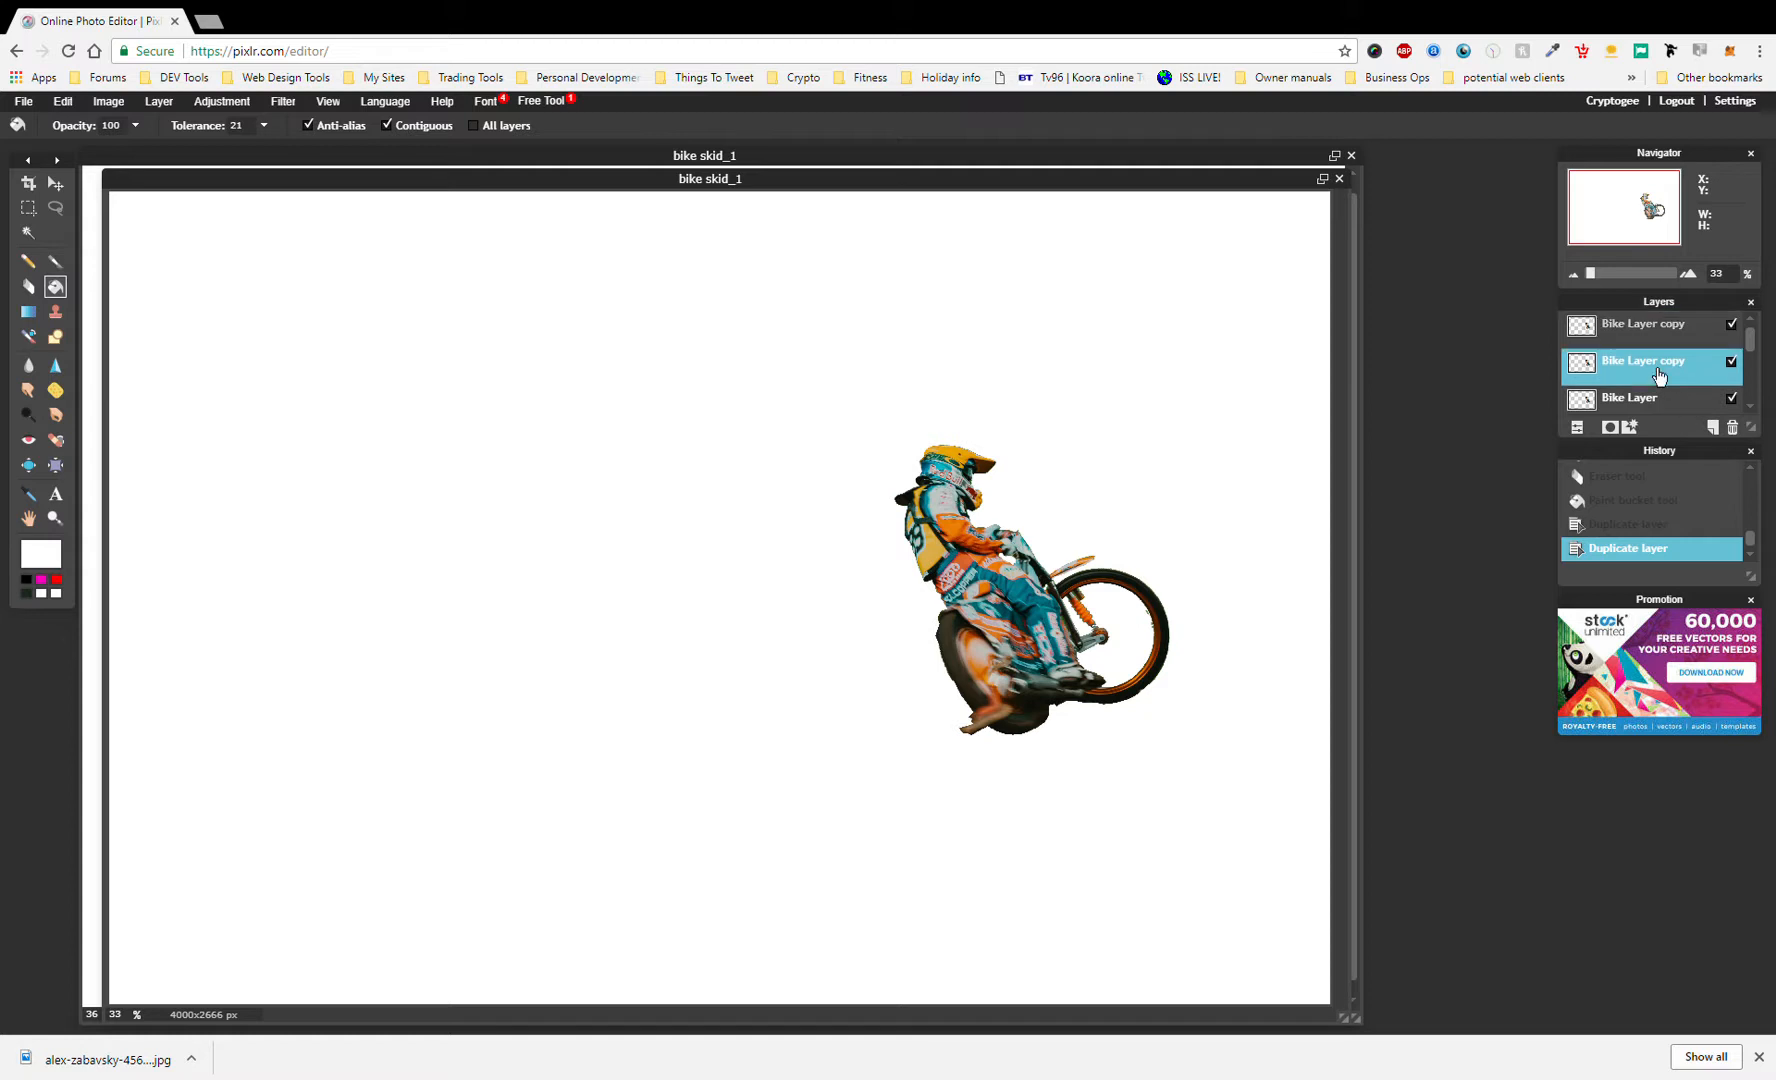
double_click(1660, 376)
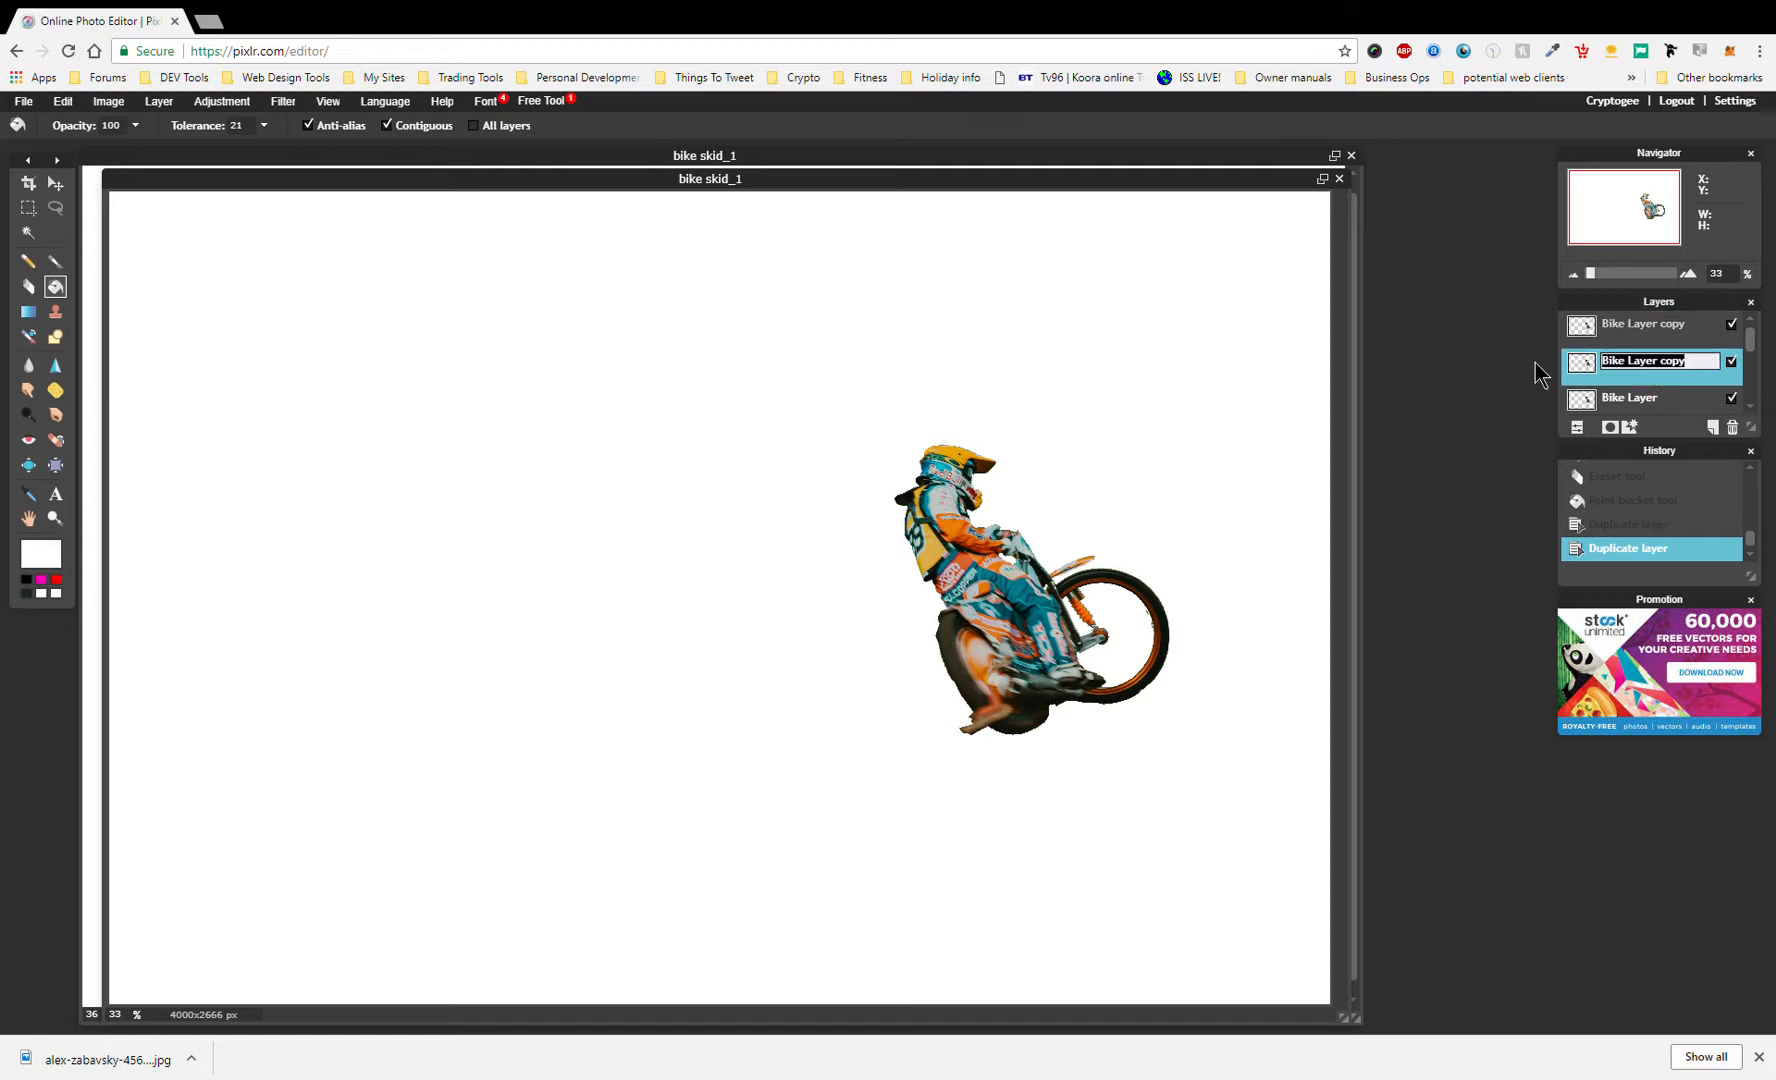
left_click(1636, 366)
left_click_drag(1628, 366, 1584, 372)
type("Stretch 1")
key("Return")
- Rename the topmost copy of Bike Layer as Effects
scroll(1684, 386, "down", 1)
scroll(1680, 380, "up", 1)
scroll(1677, 372, "down", 3)
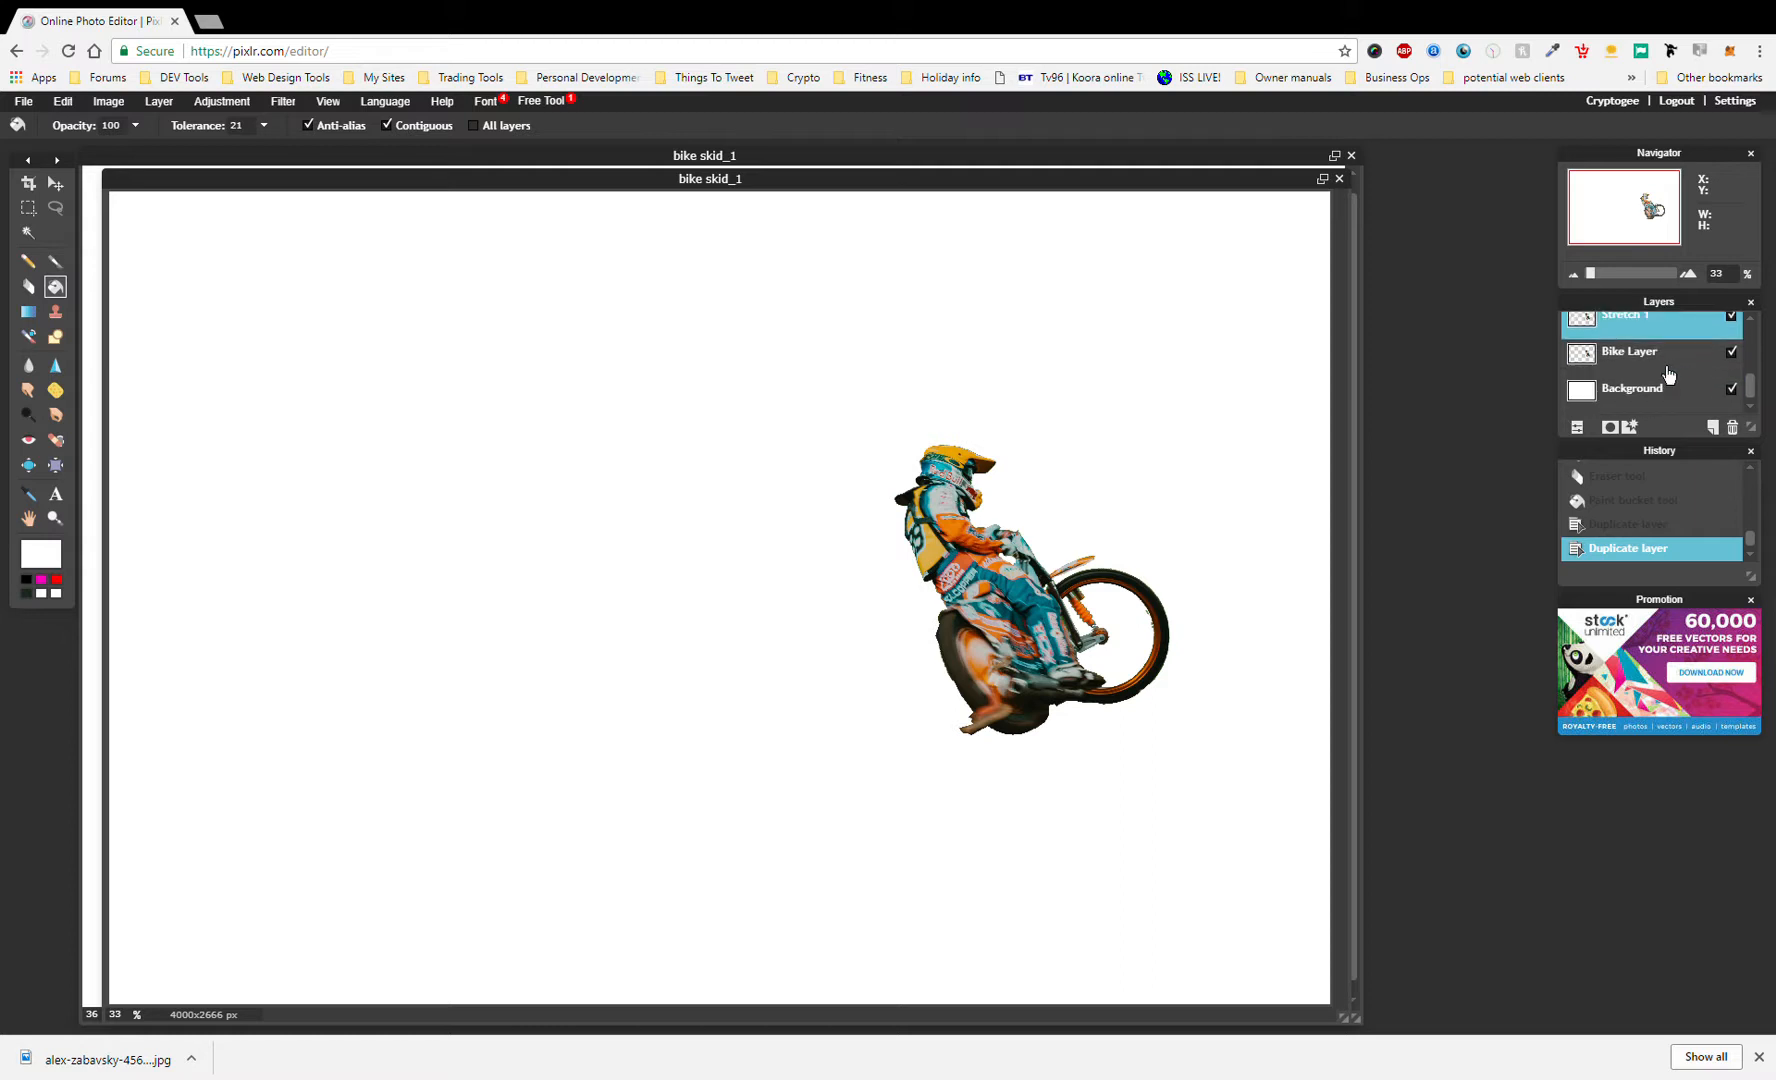
scroll(1612, 390, "up", 3)
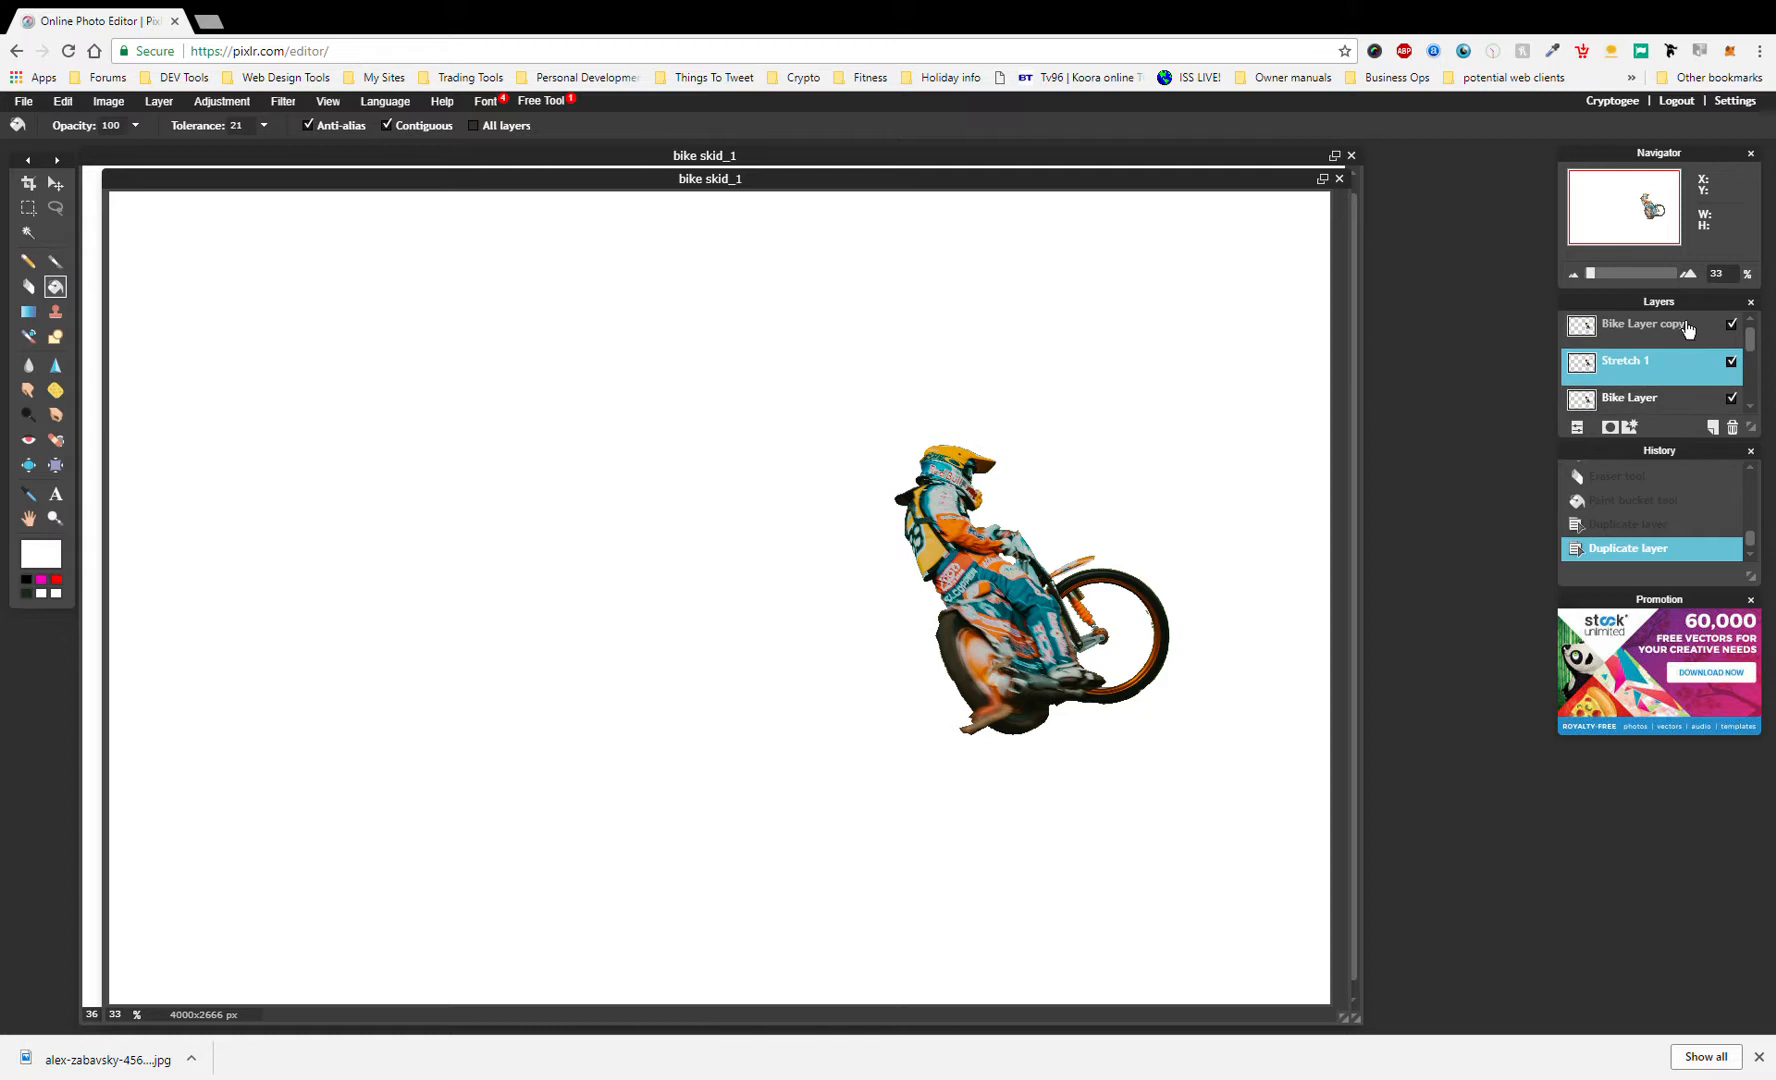
double_click(1656, 336)
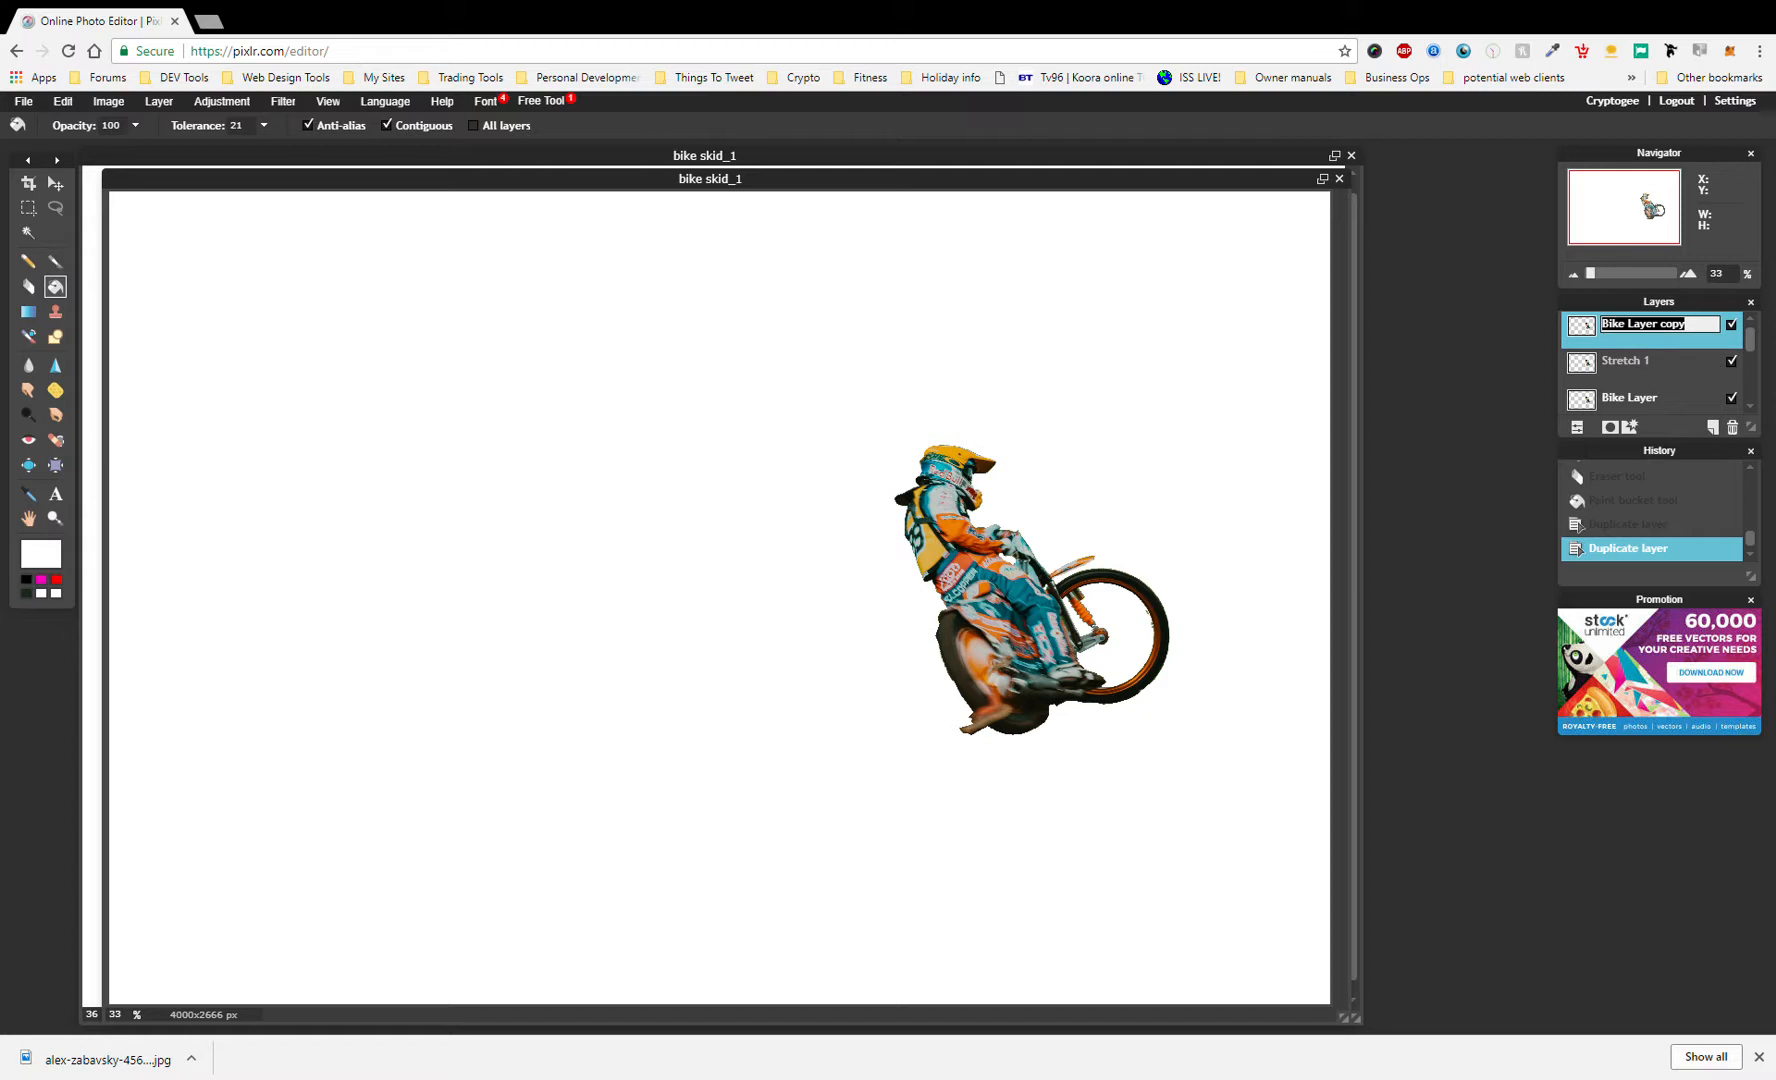
type("Effects")
left_click(1624, 346)
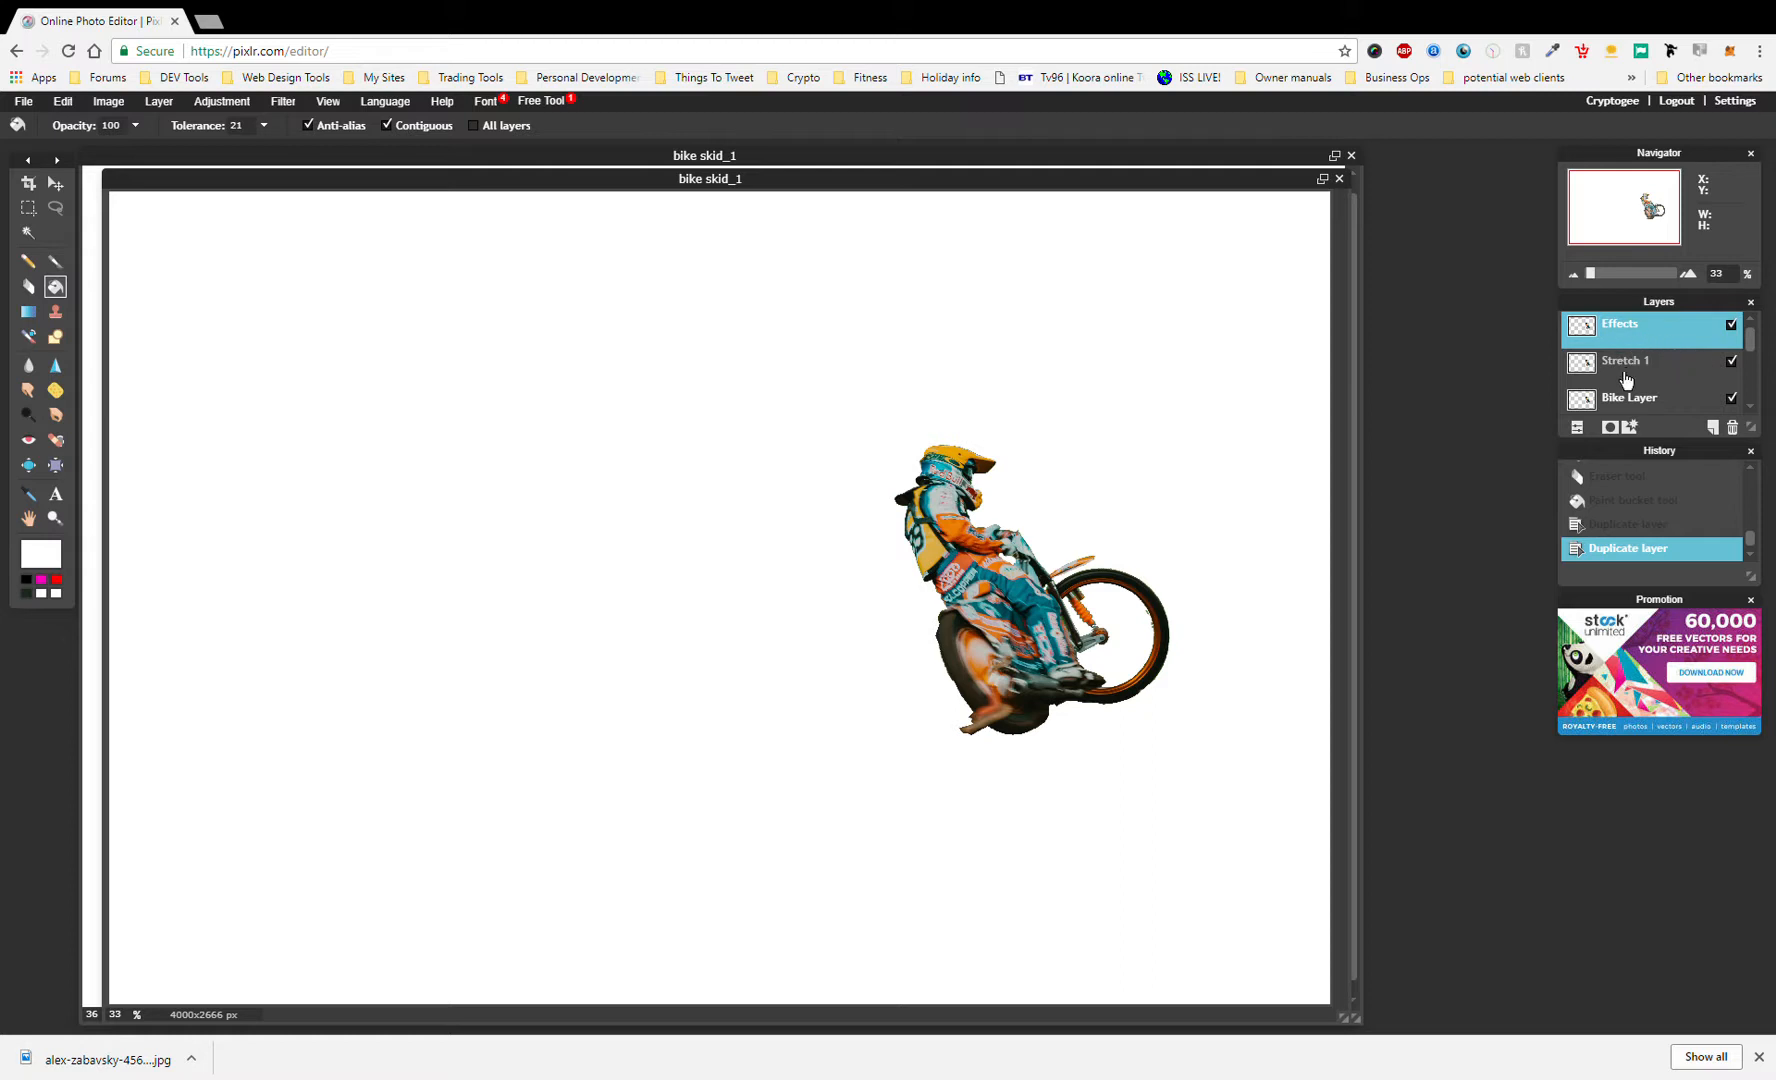
- Make Stretch 1 the active layer and hide the Bike Layer and Effects layers
left_click(1630, 377)
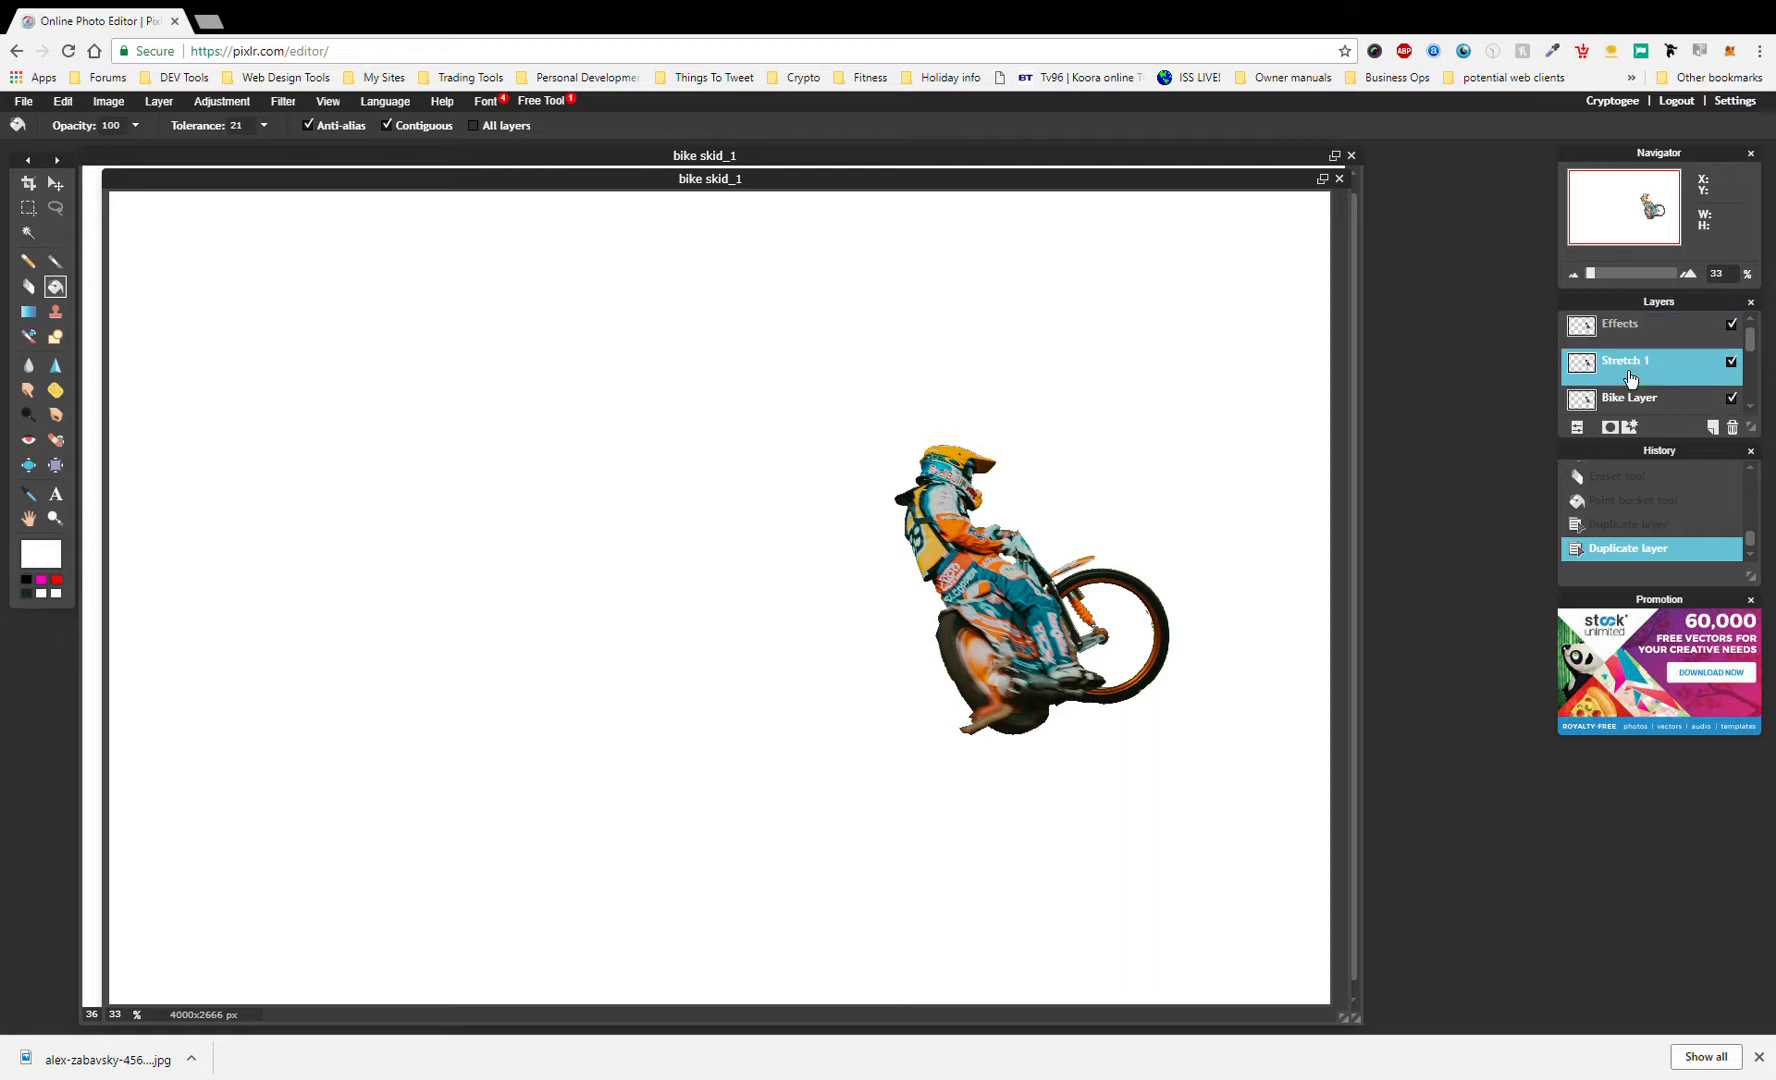
left_click(1731, 398)
scroll(1720, 377, "down", 2)
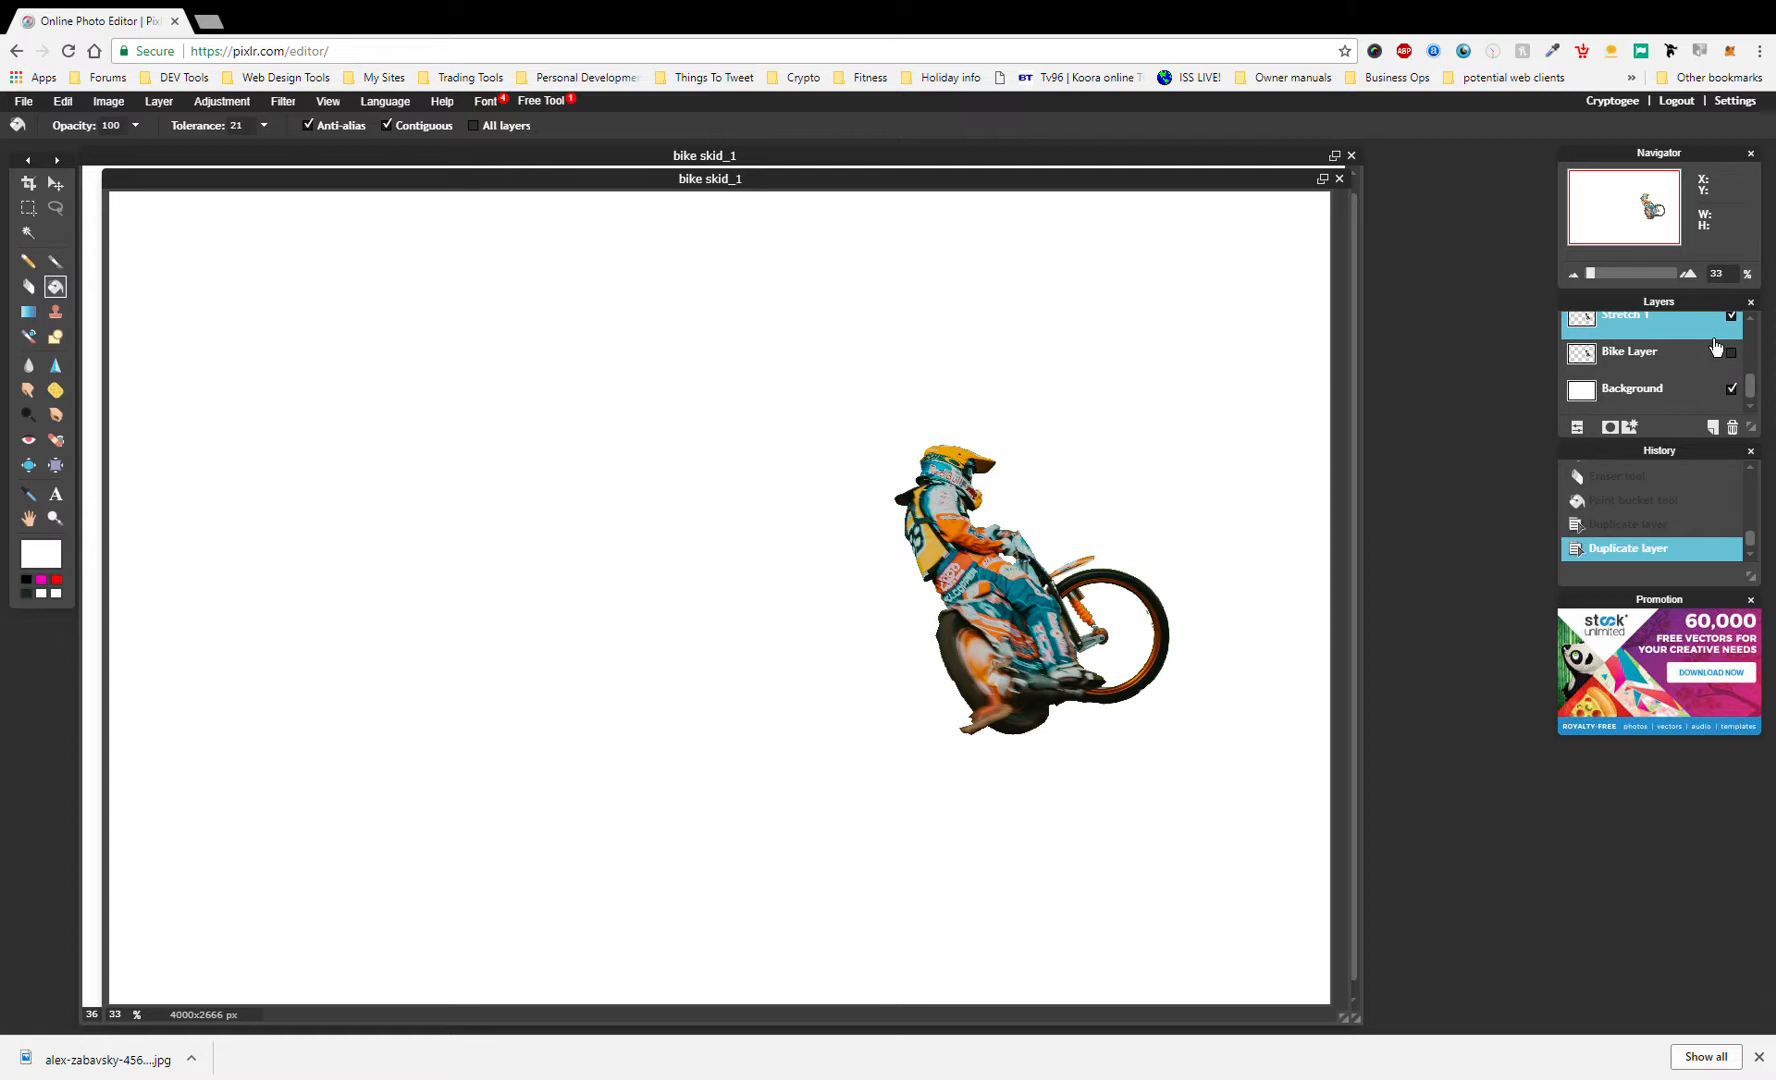
scroll(1716, 346, "up", 2)
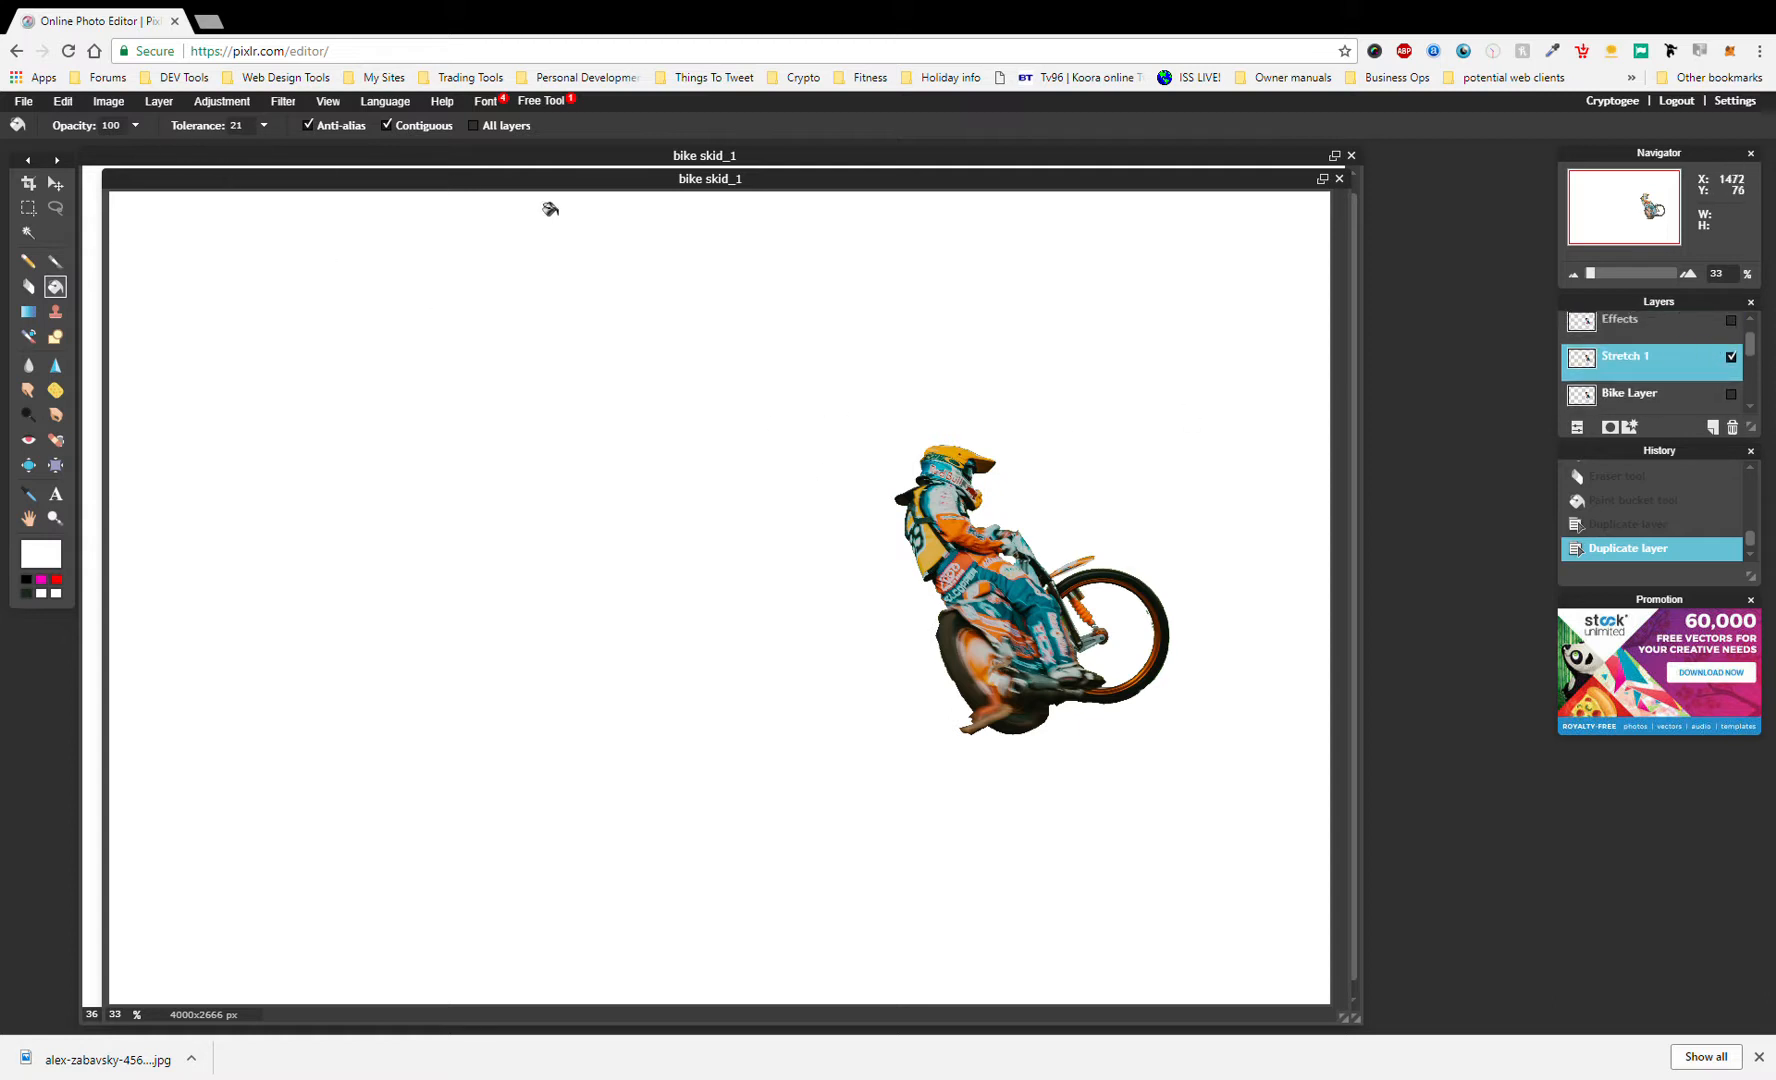
- Stretch the rider on the Stretch 1 layer horizontally with Free transform, keeping its height, and apply the change
left_click(64, 103)
left_click(123, 240)
left_click_drag(845, 546, 712, 543)
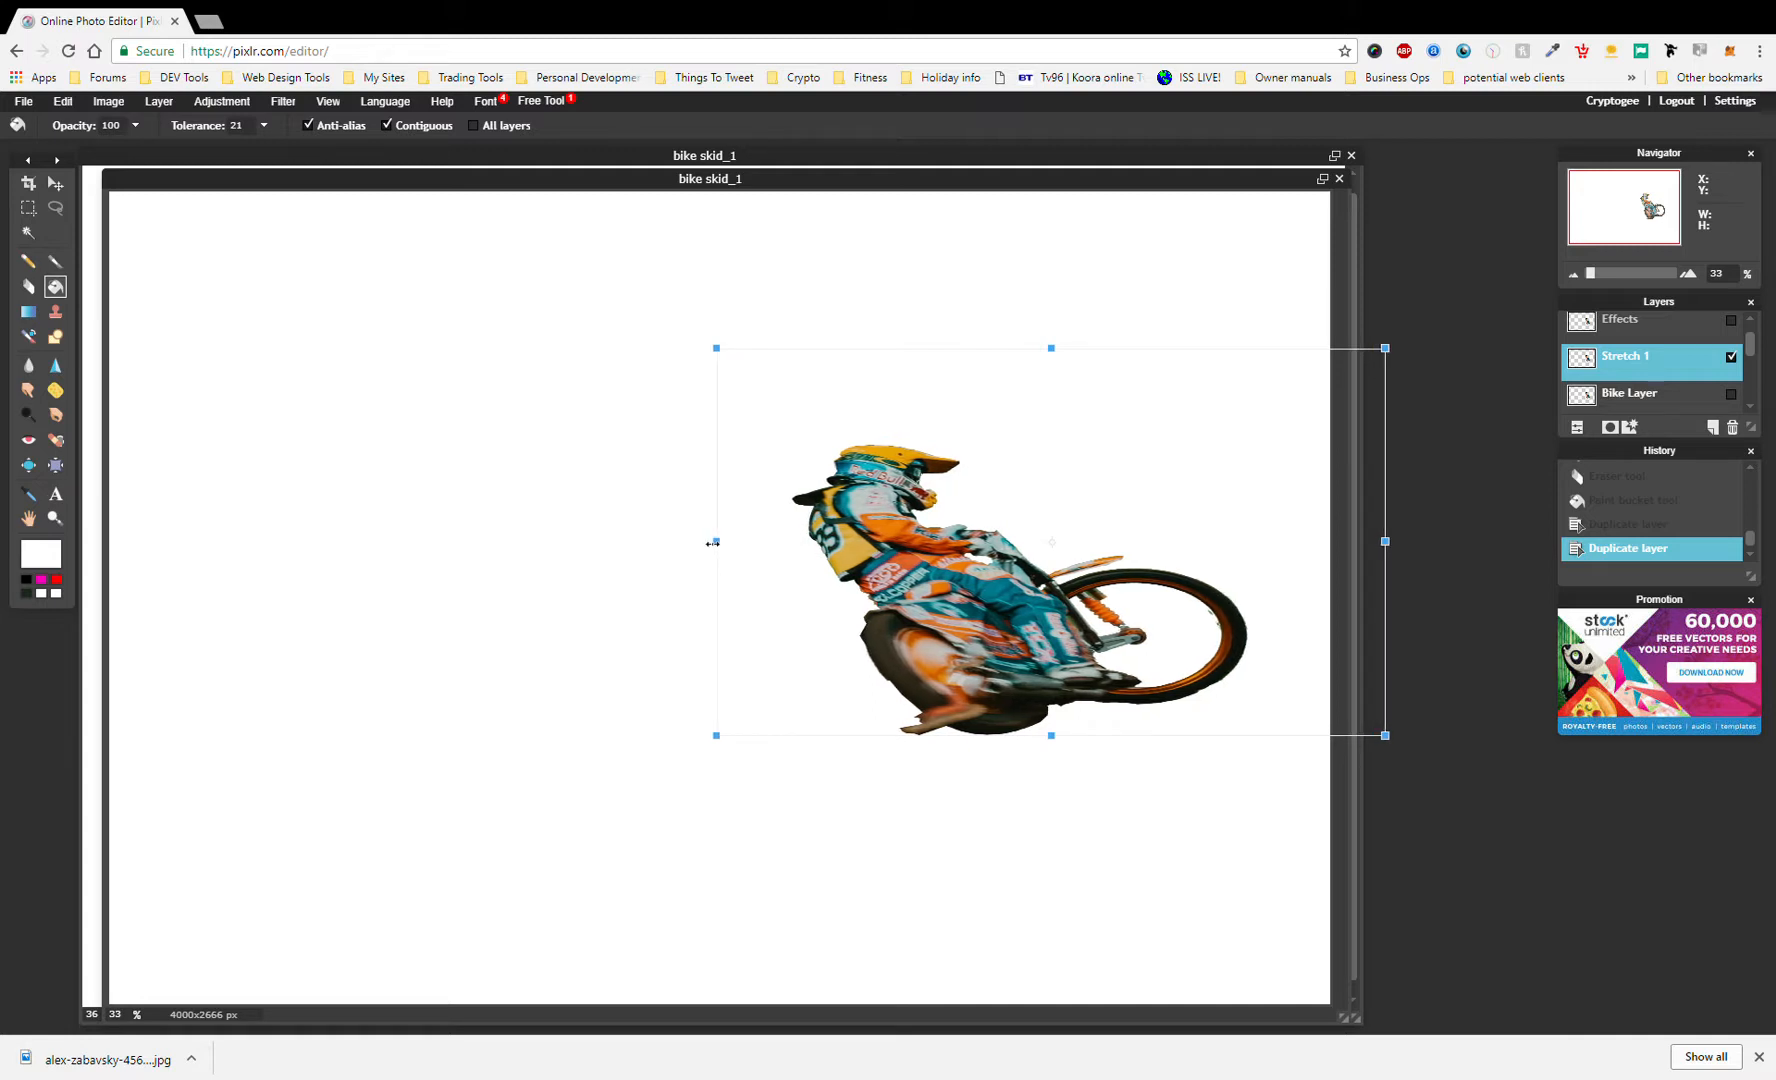
left_click_drag(712, 543, 724, 524)
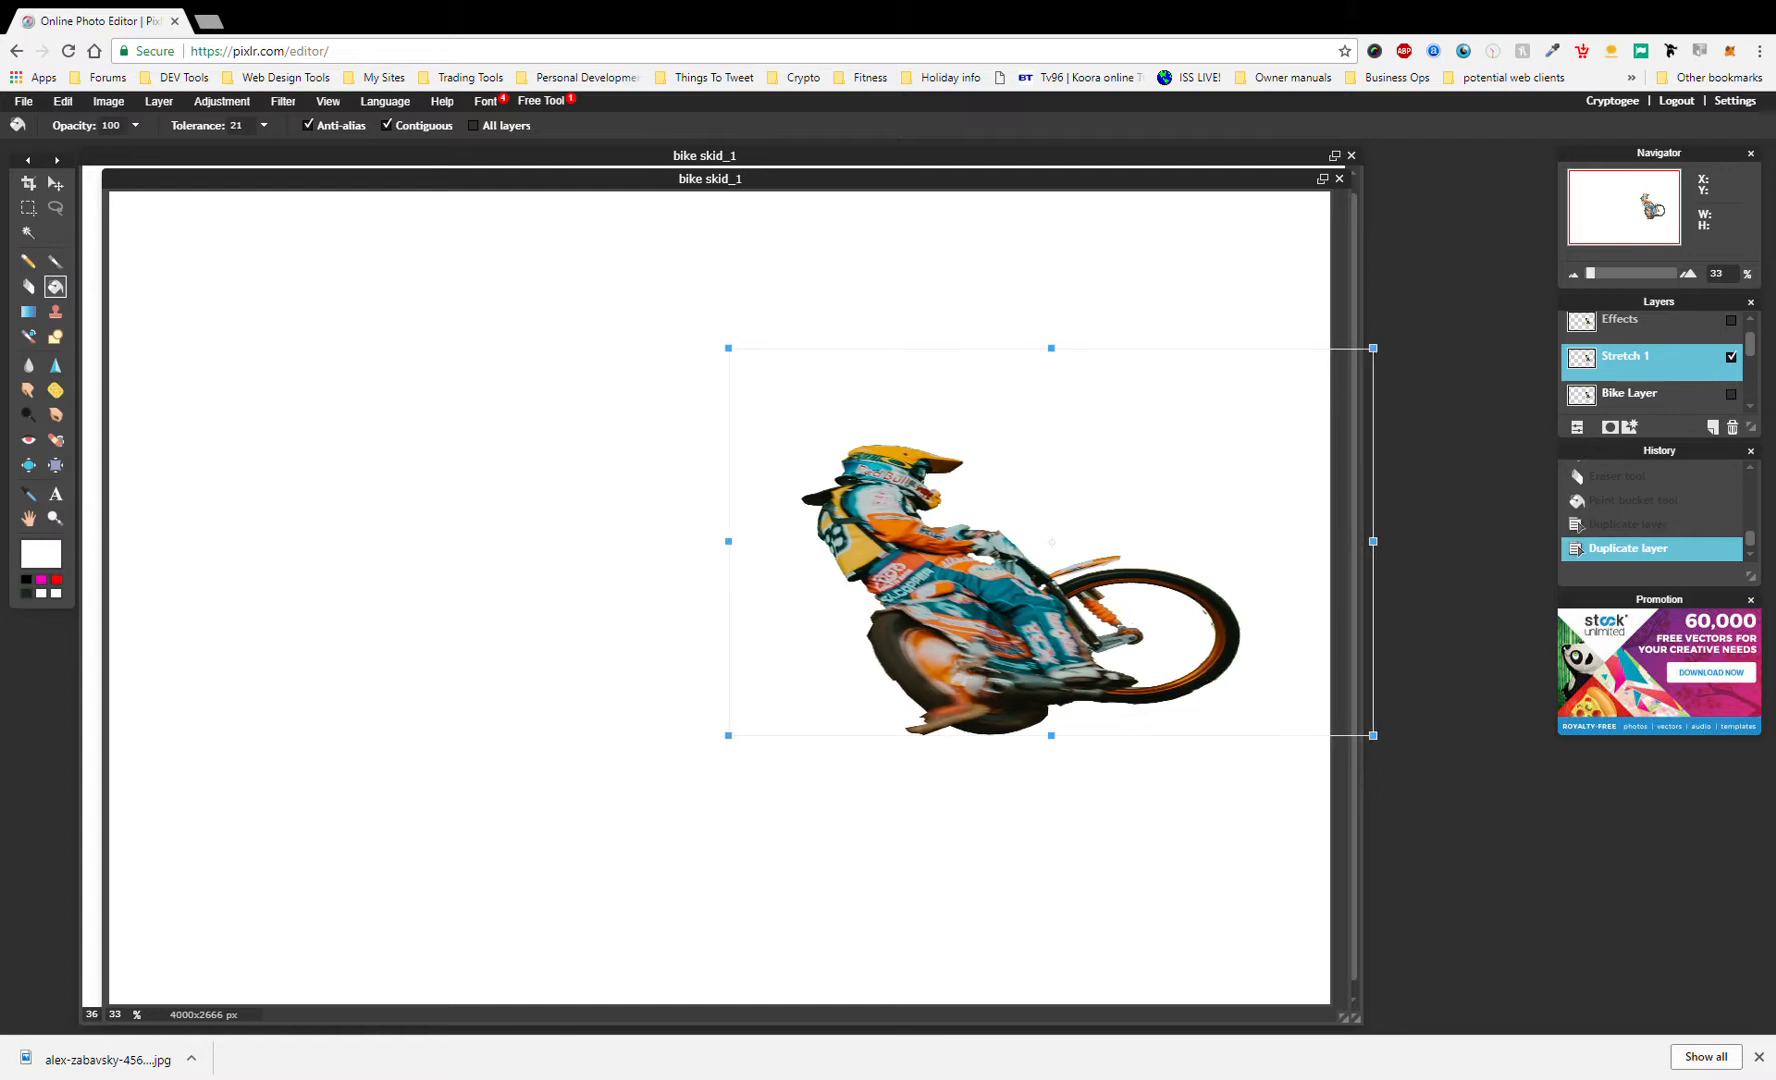
left_click(1438, 389)
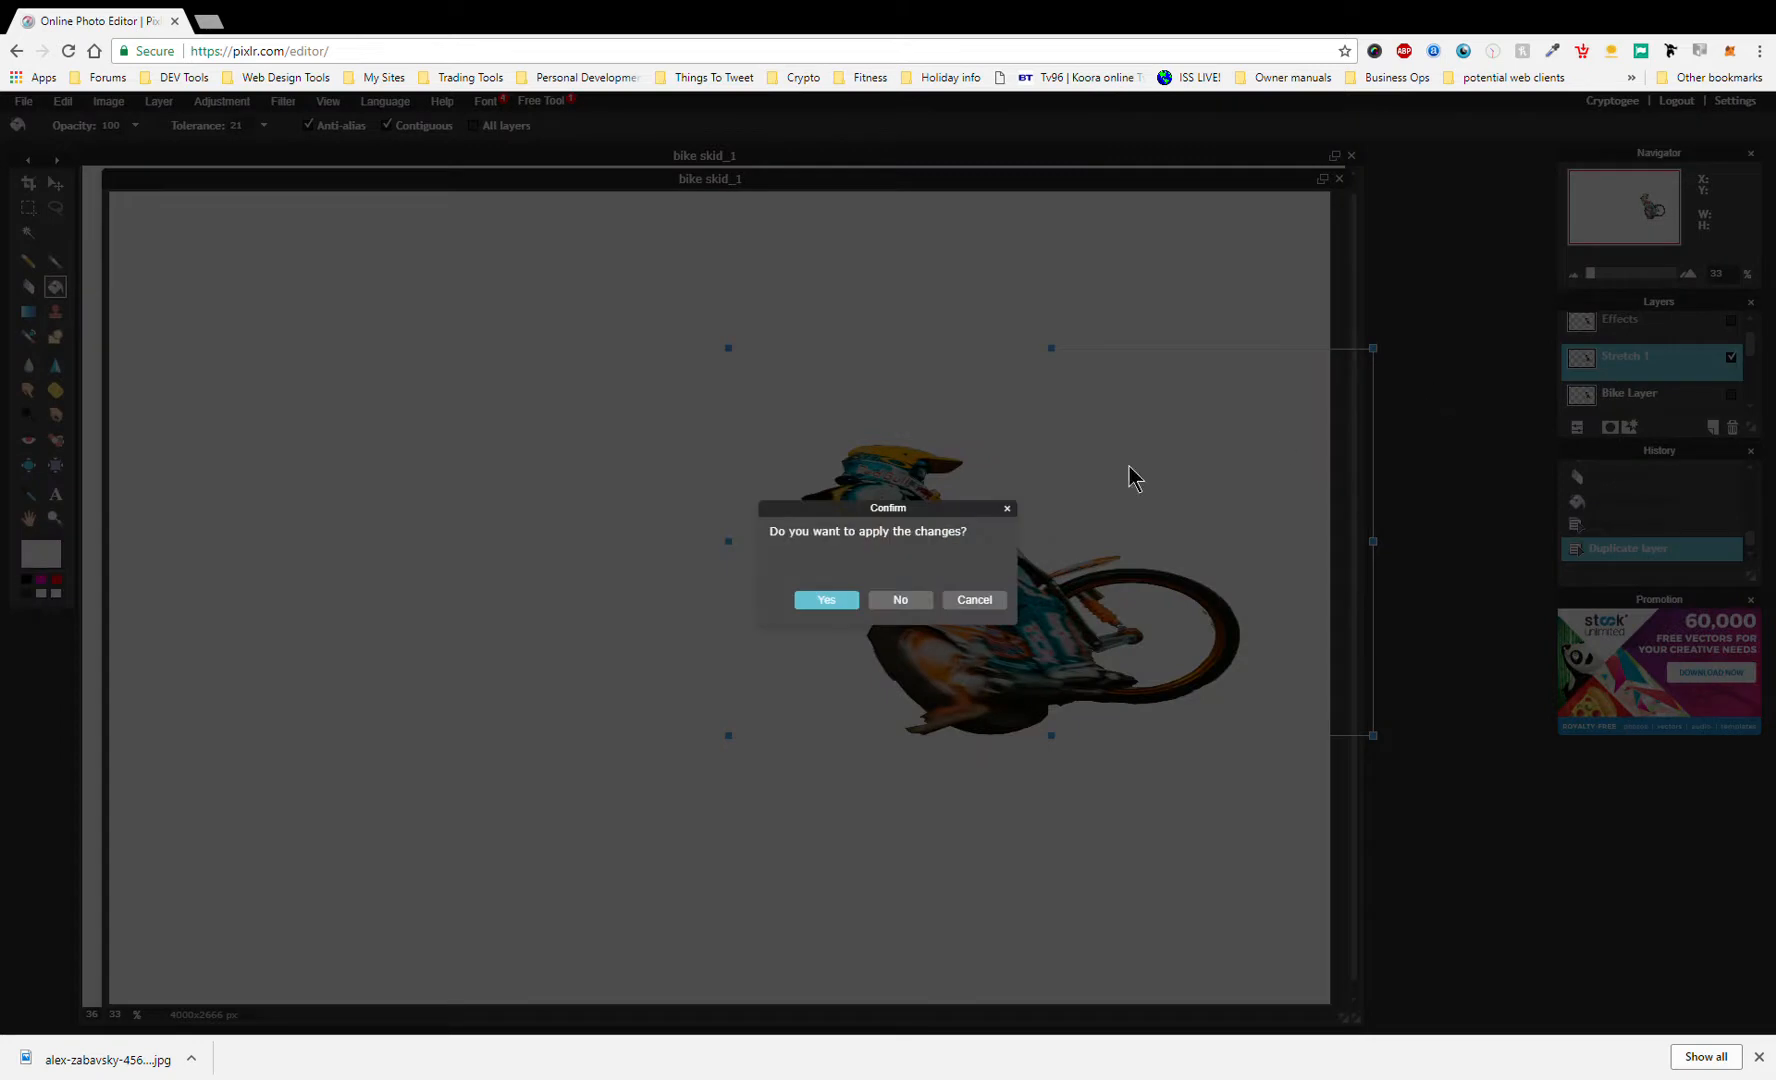
left_click(826, 600)
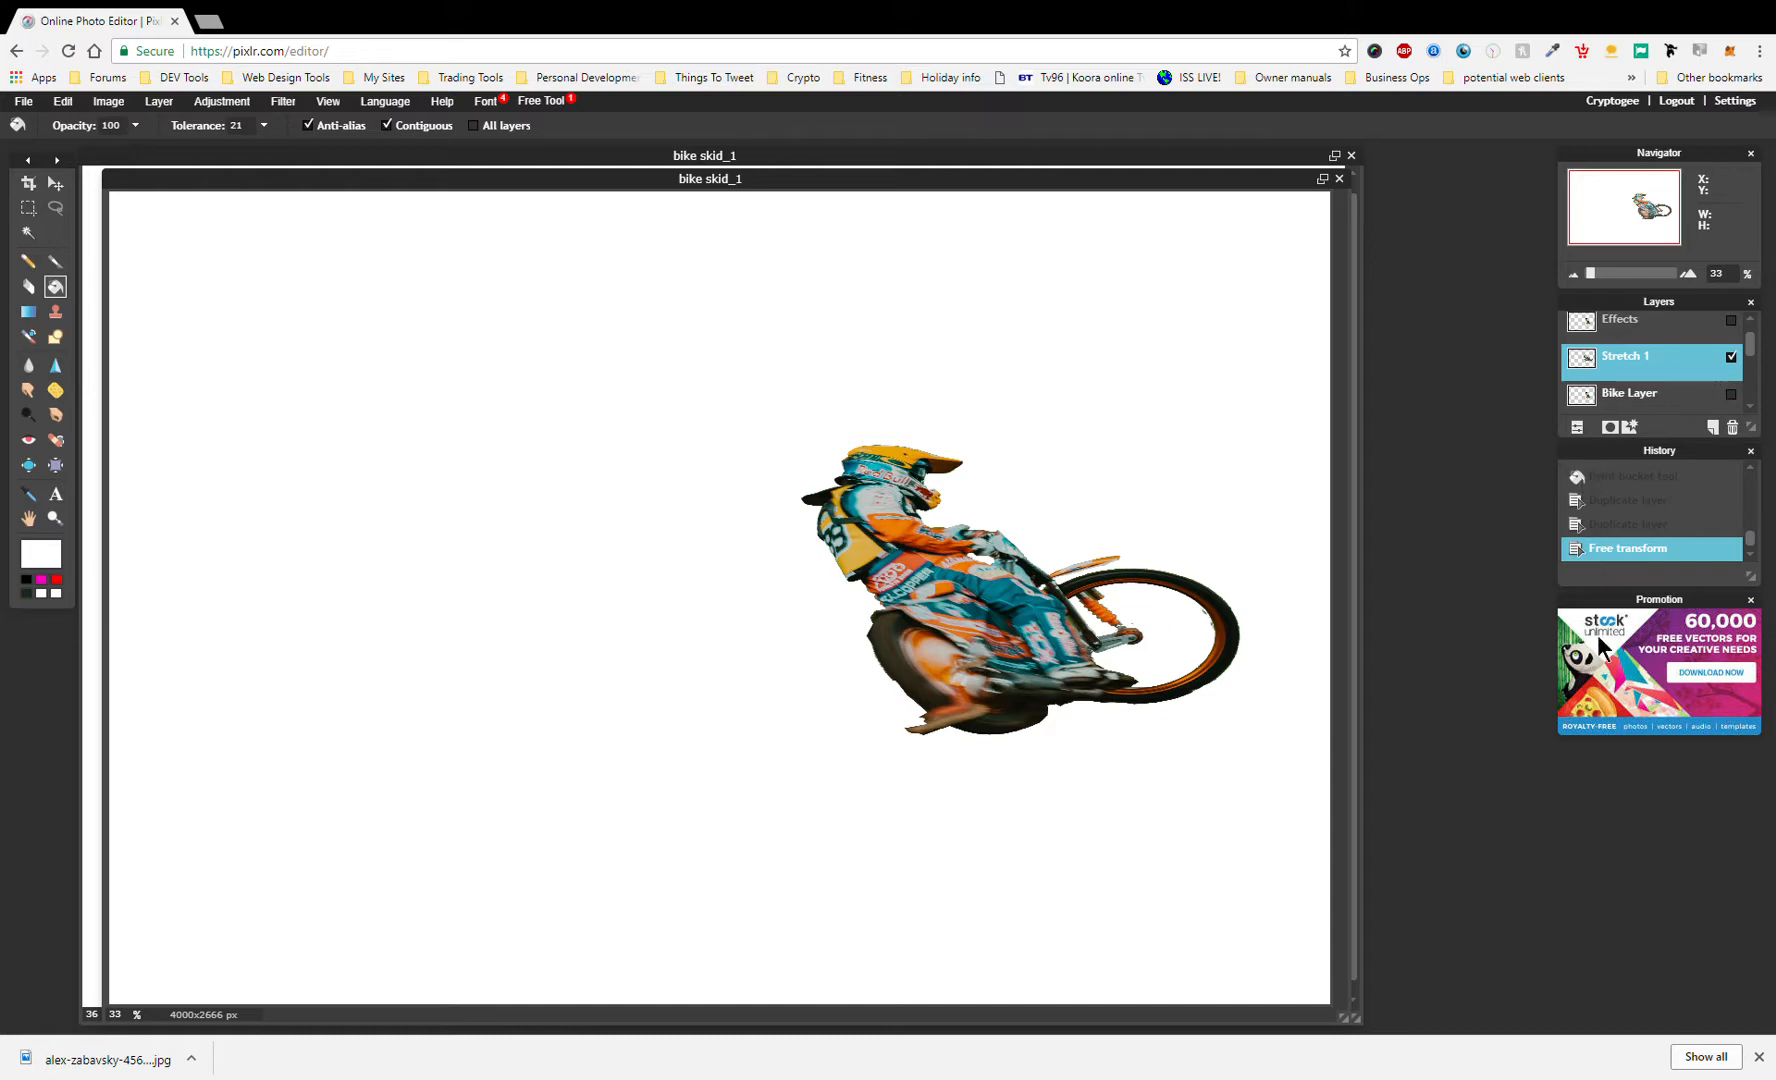
- Add a layer mask to Stretch 1 and show the Bike Layer and Effects layers, with Effects as the active layer
key("ctrl+shift+m")
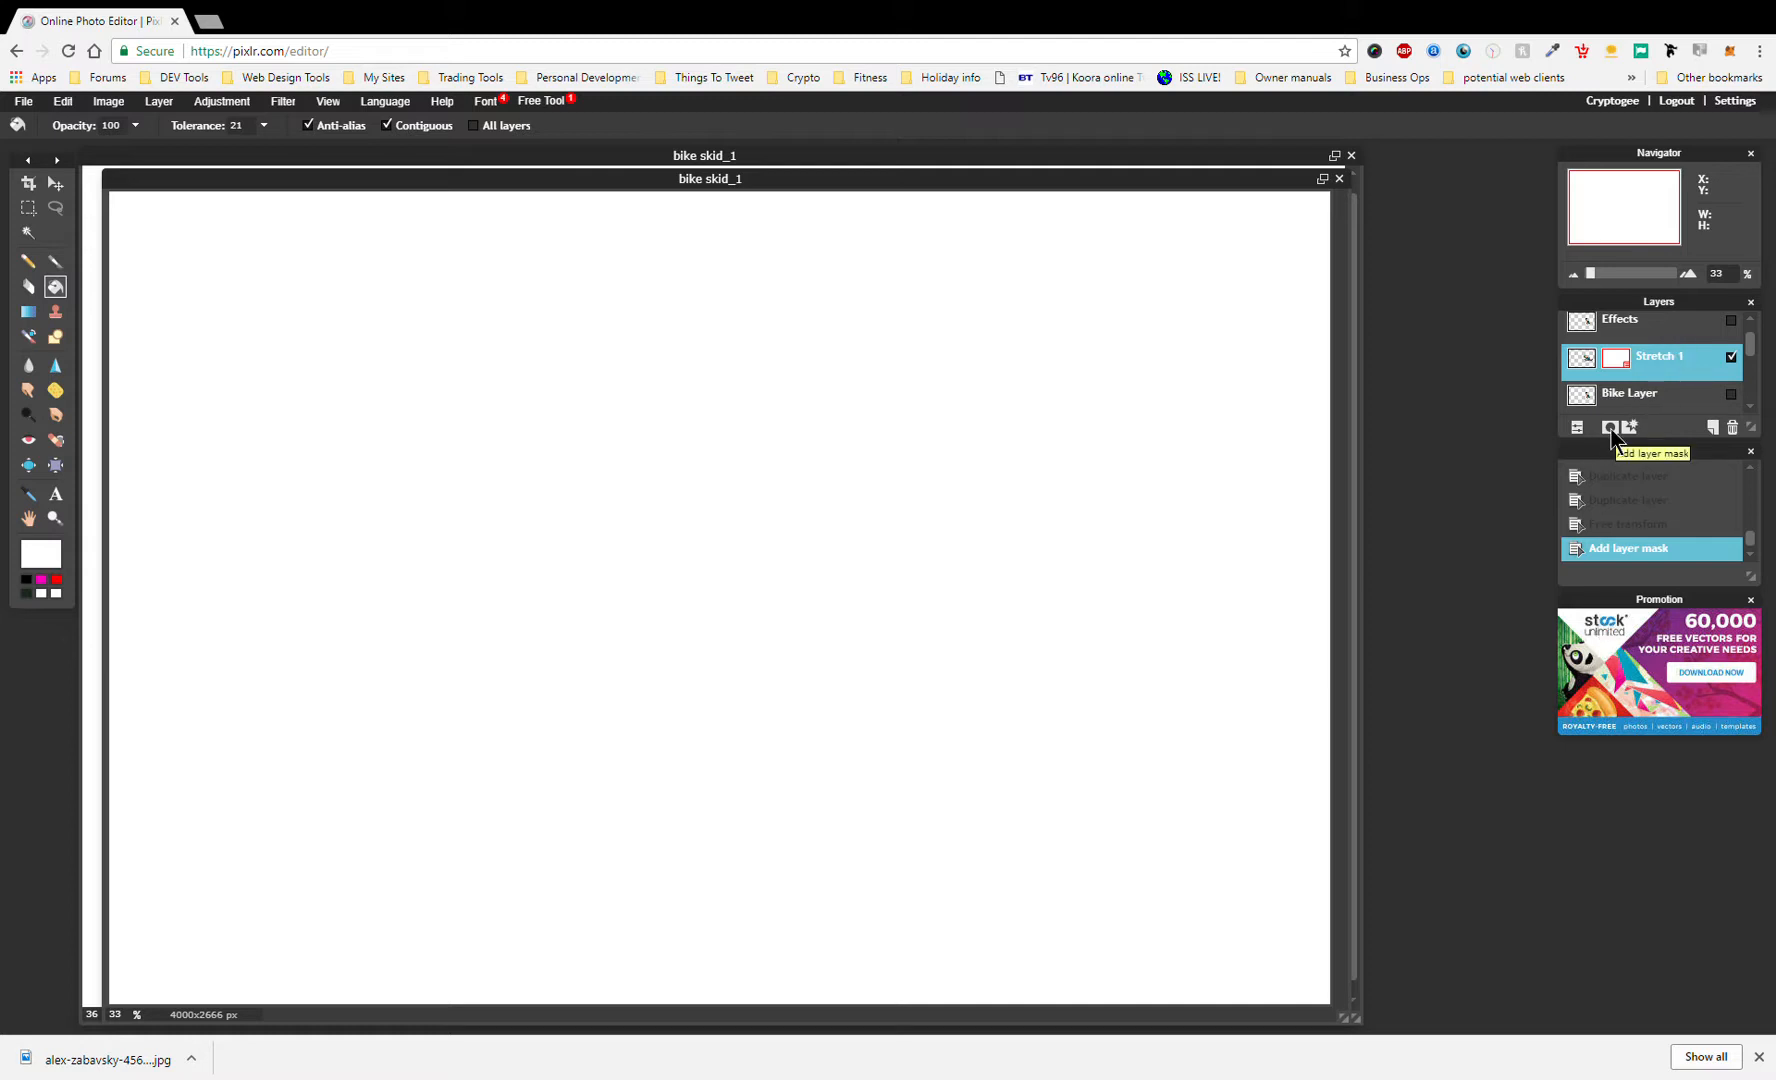
left_click(1731, 320)
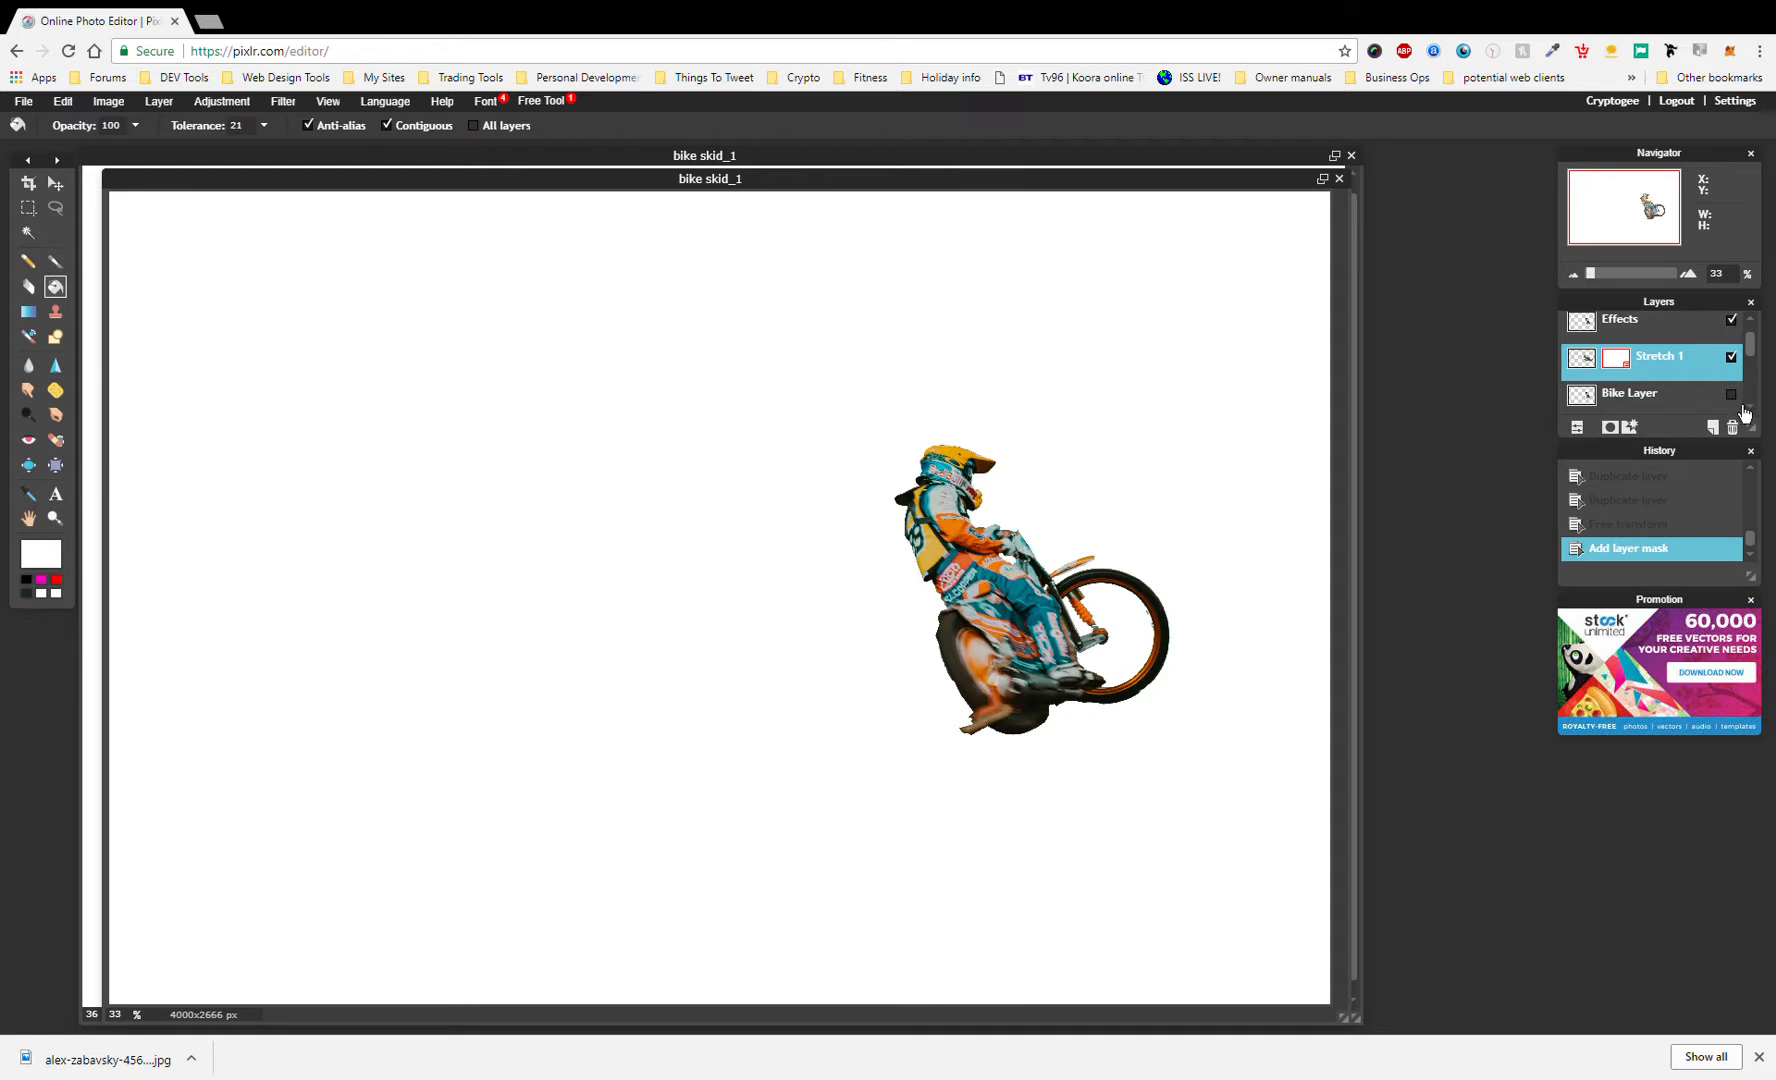
left_click(1706, 343)
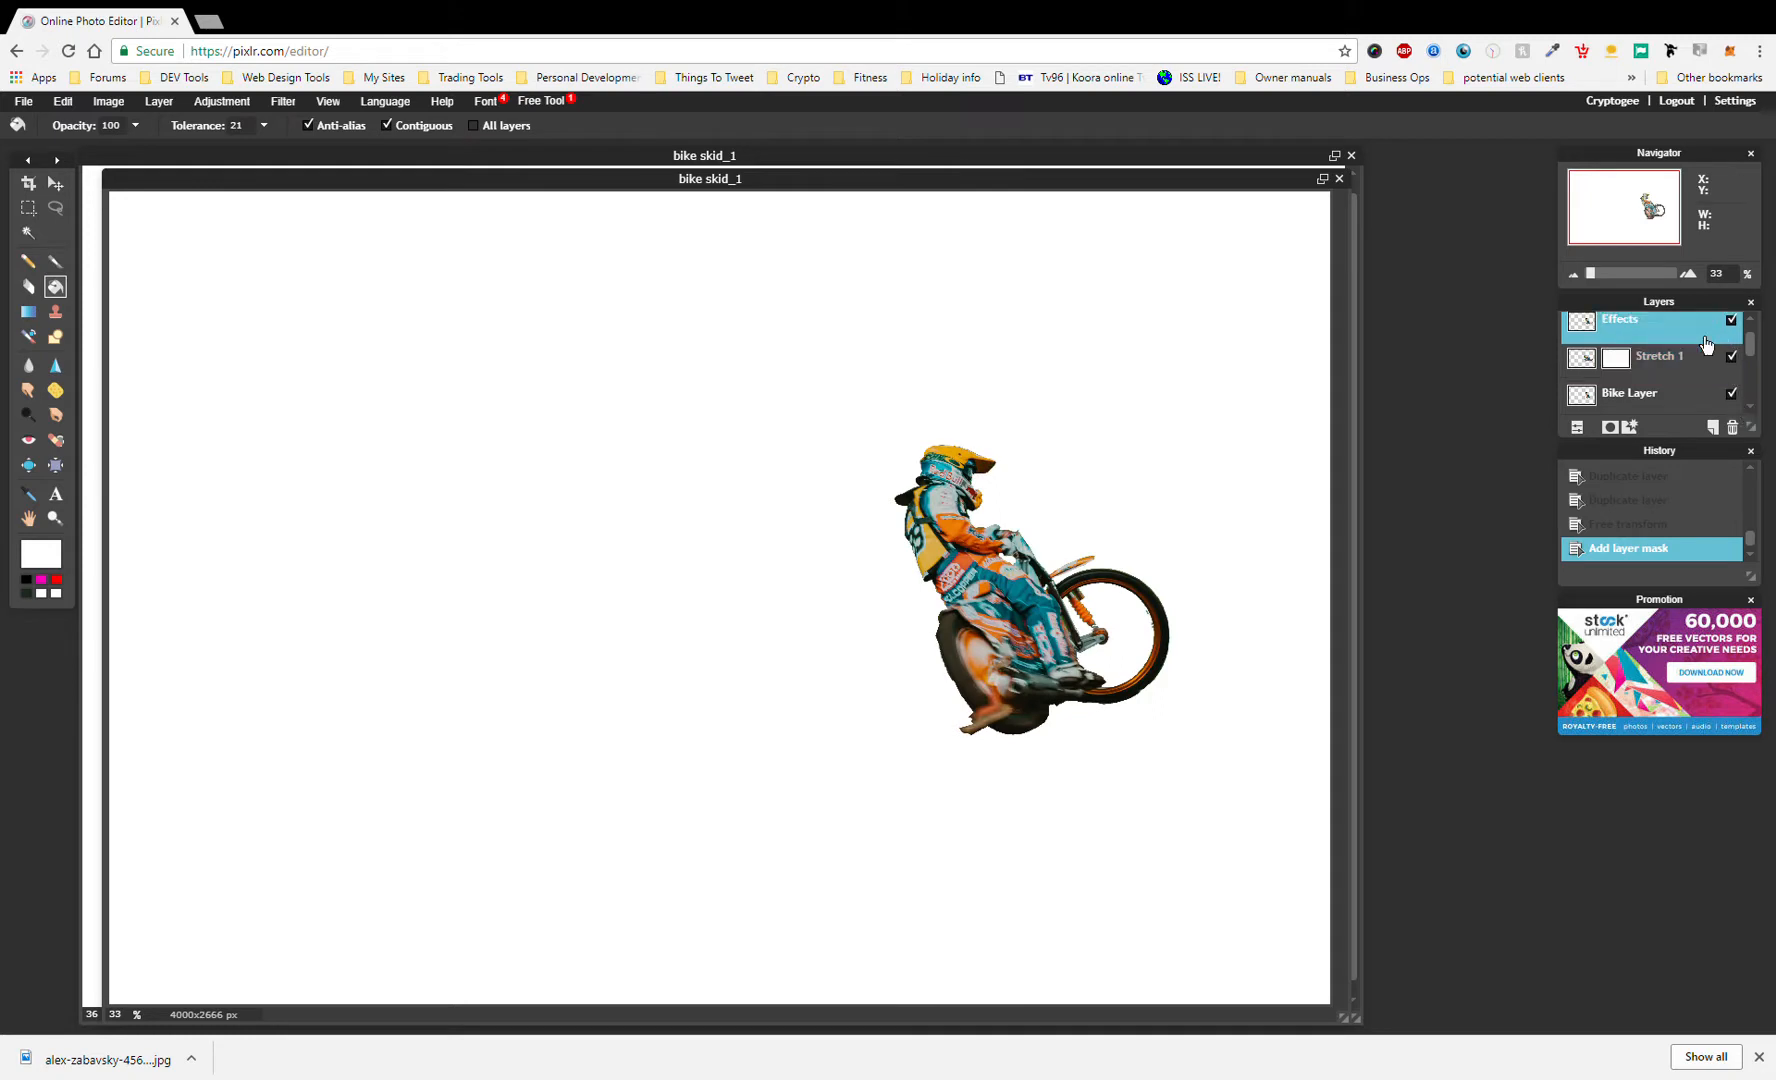
- Add the Splatter brush set from the Artistic category to the Brush tool's presets
left_click(55, 261)
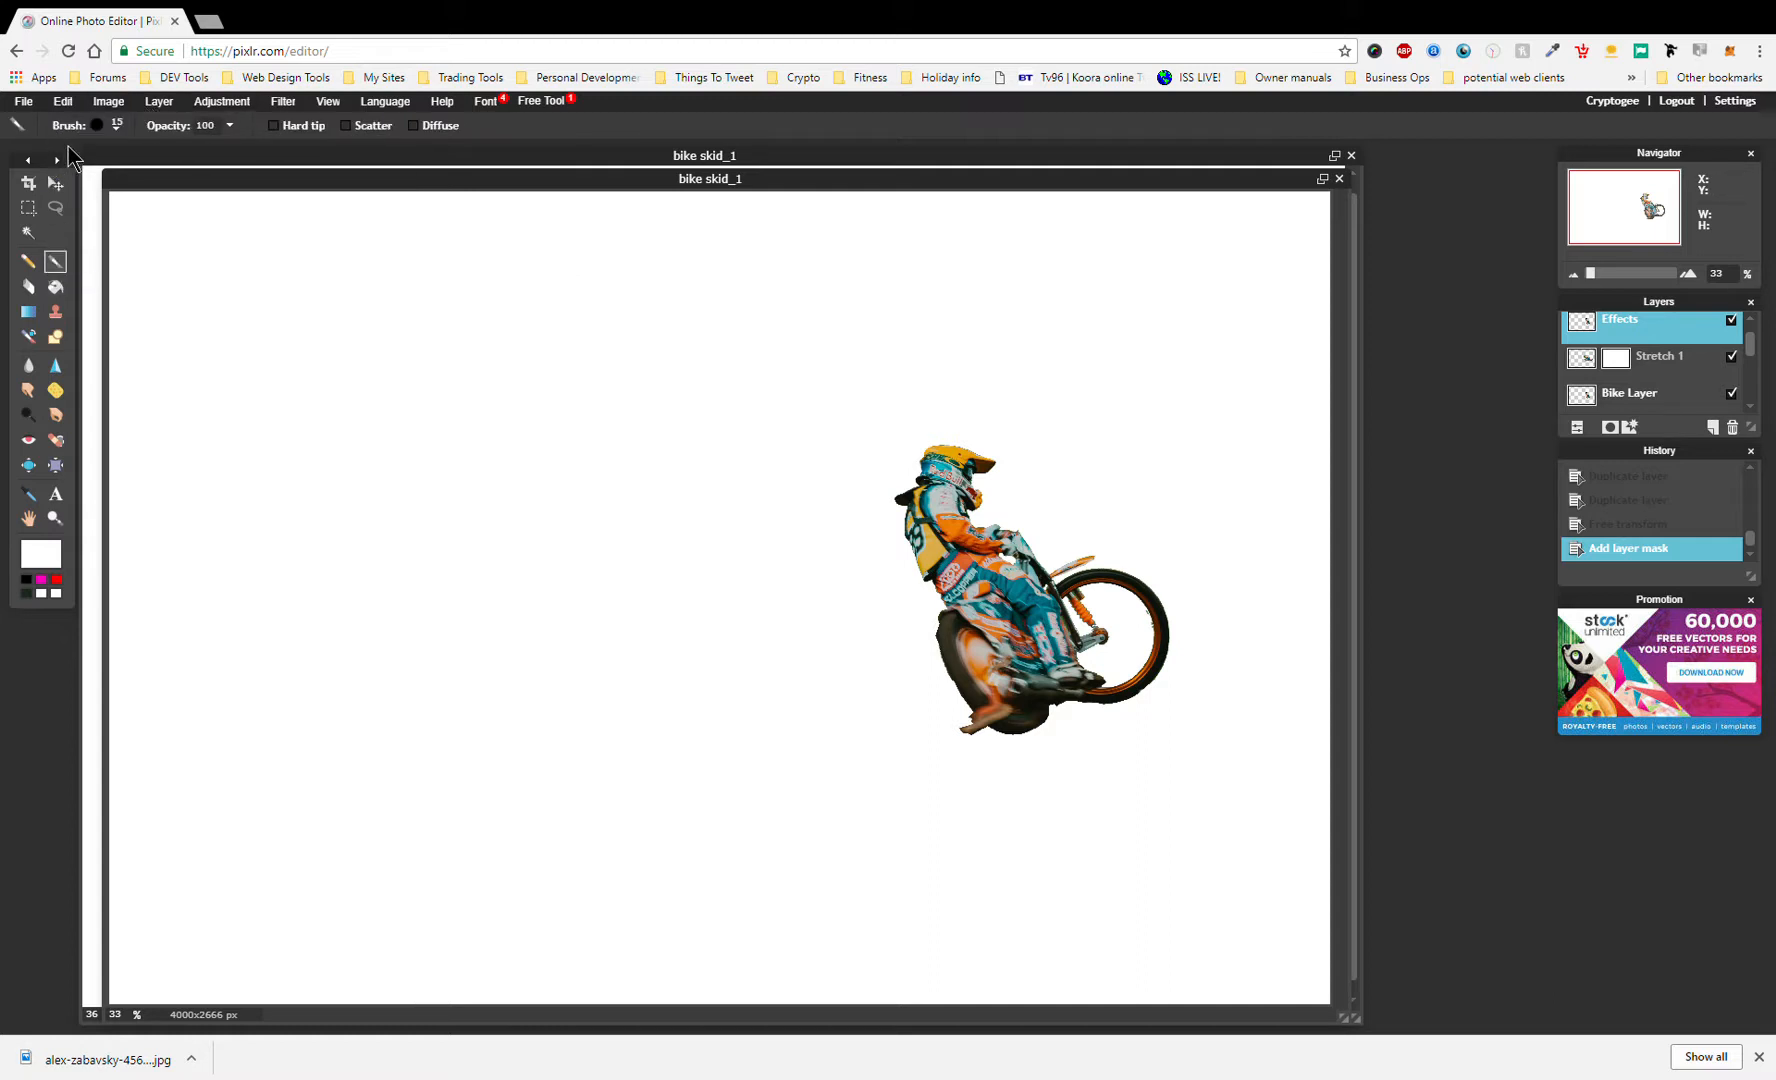
left_click(96, 124)
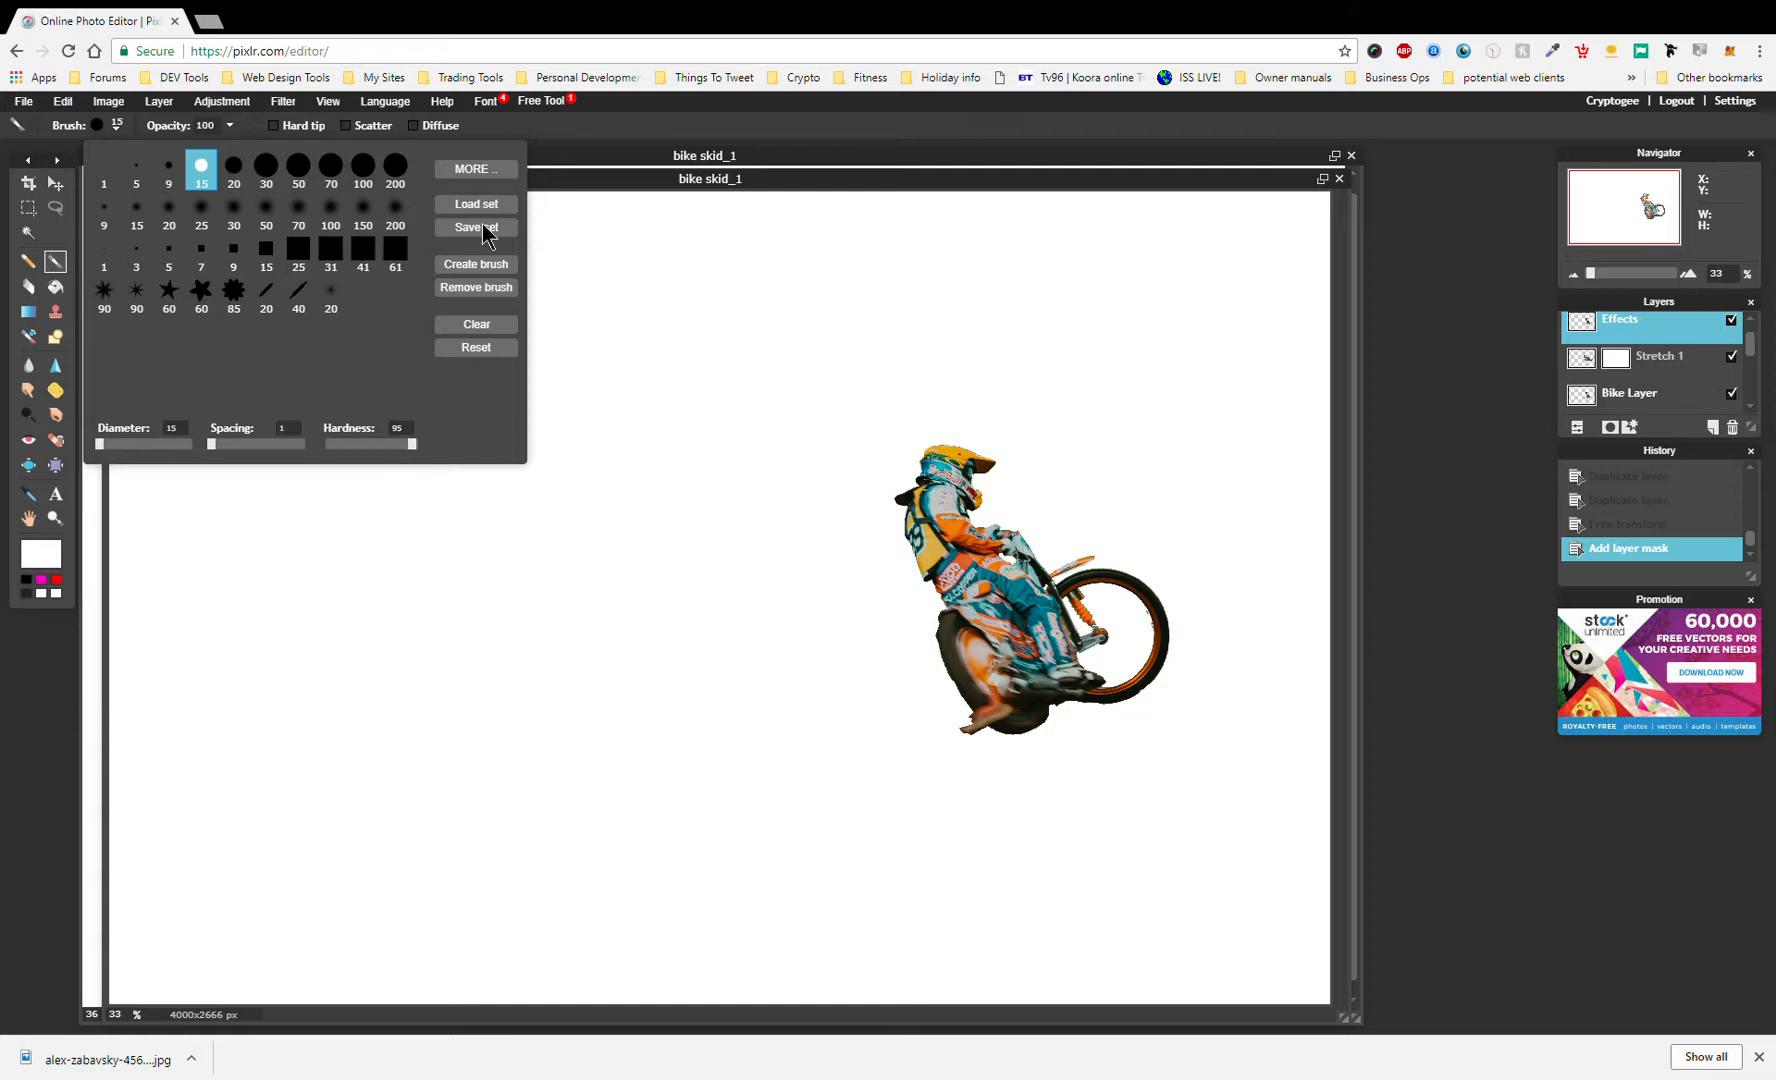
left_click(475, 169)
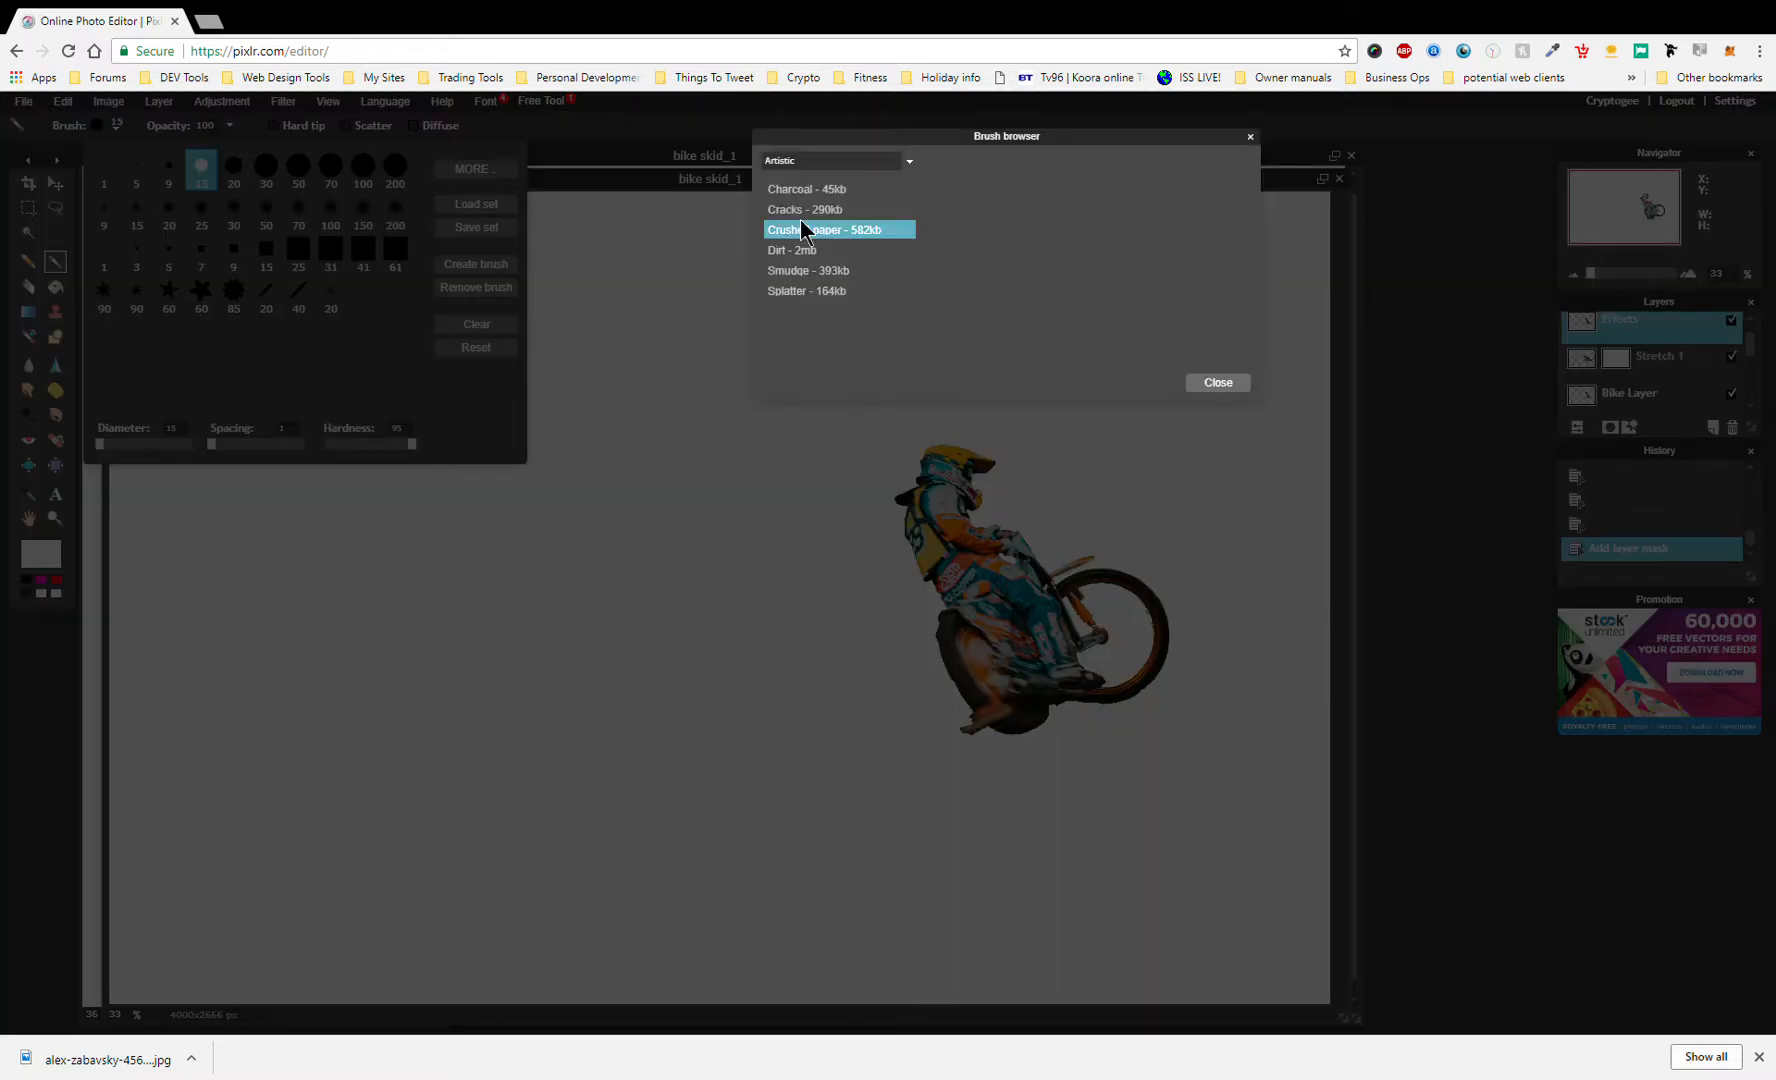
left_click(828, 272)
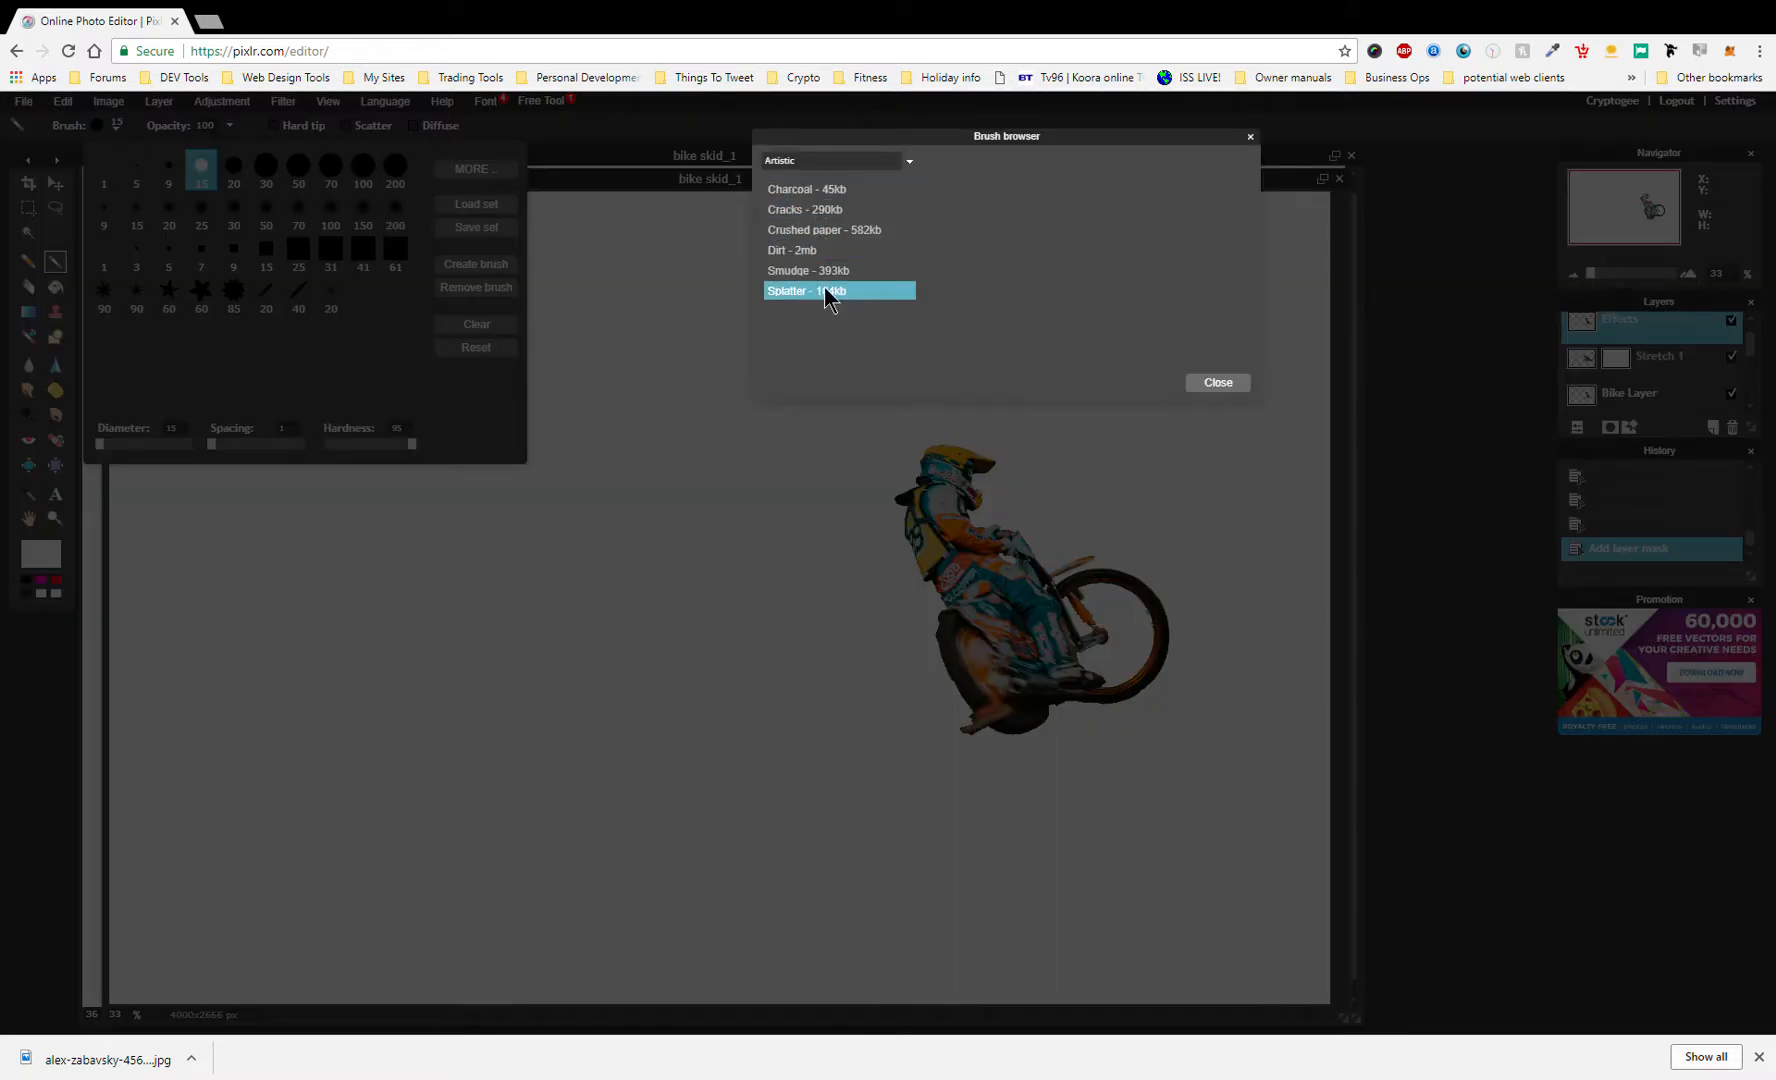
left_click(823, 162)
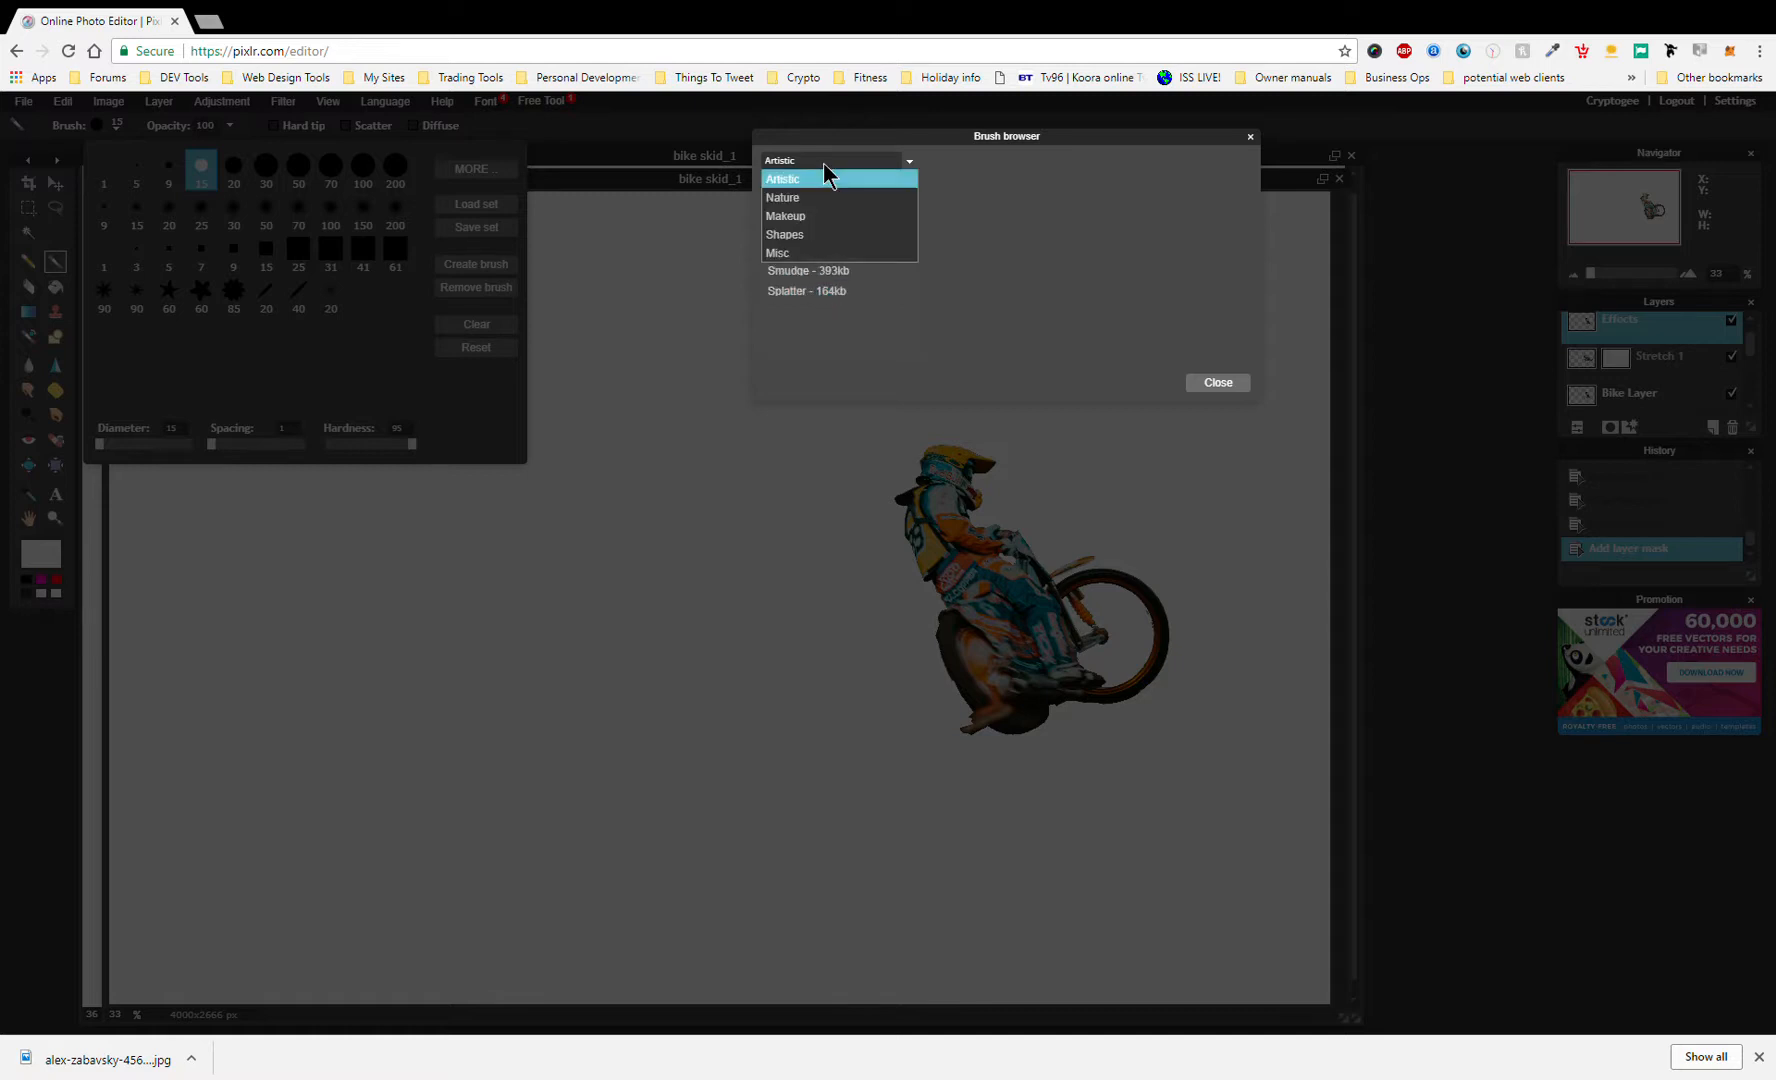
left_click(823, 164)
left_click(791, 291)
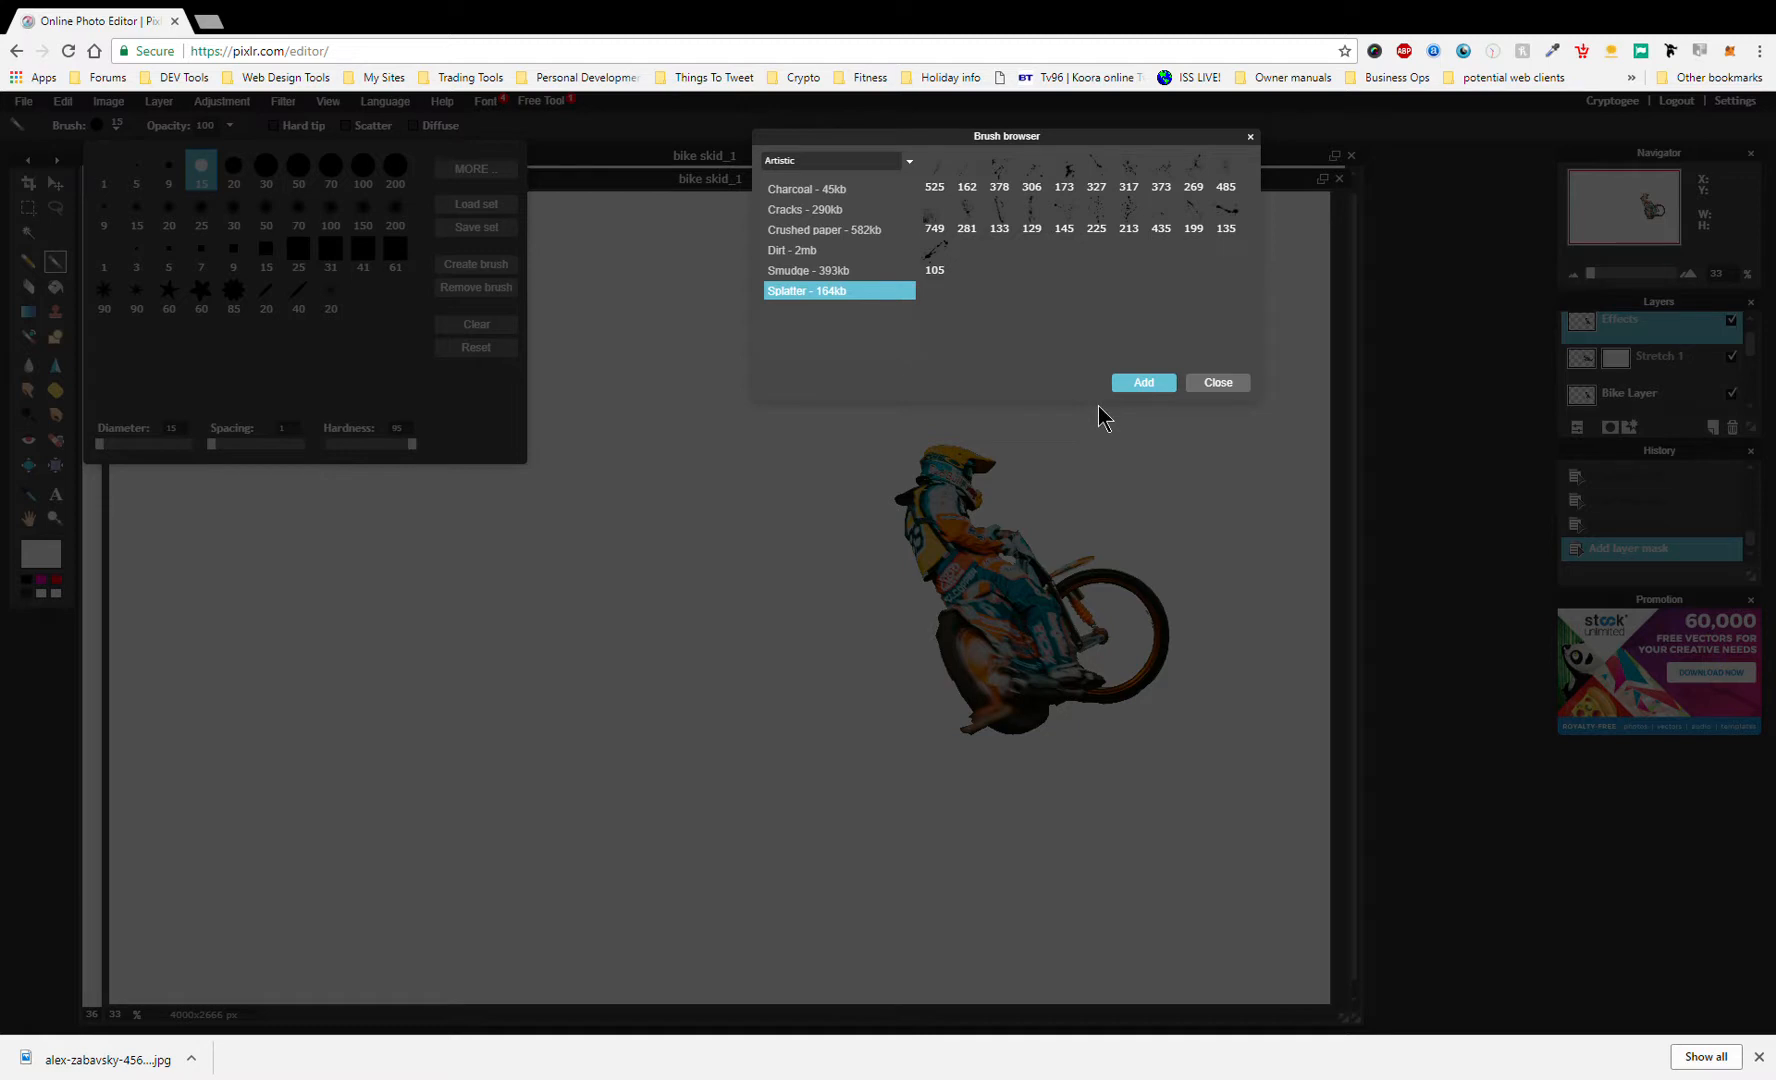
left_click(1160, 389)
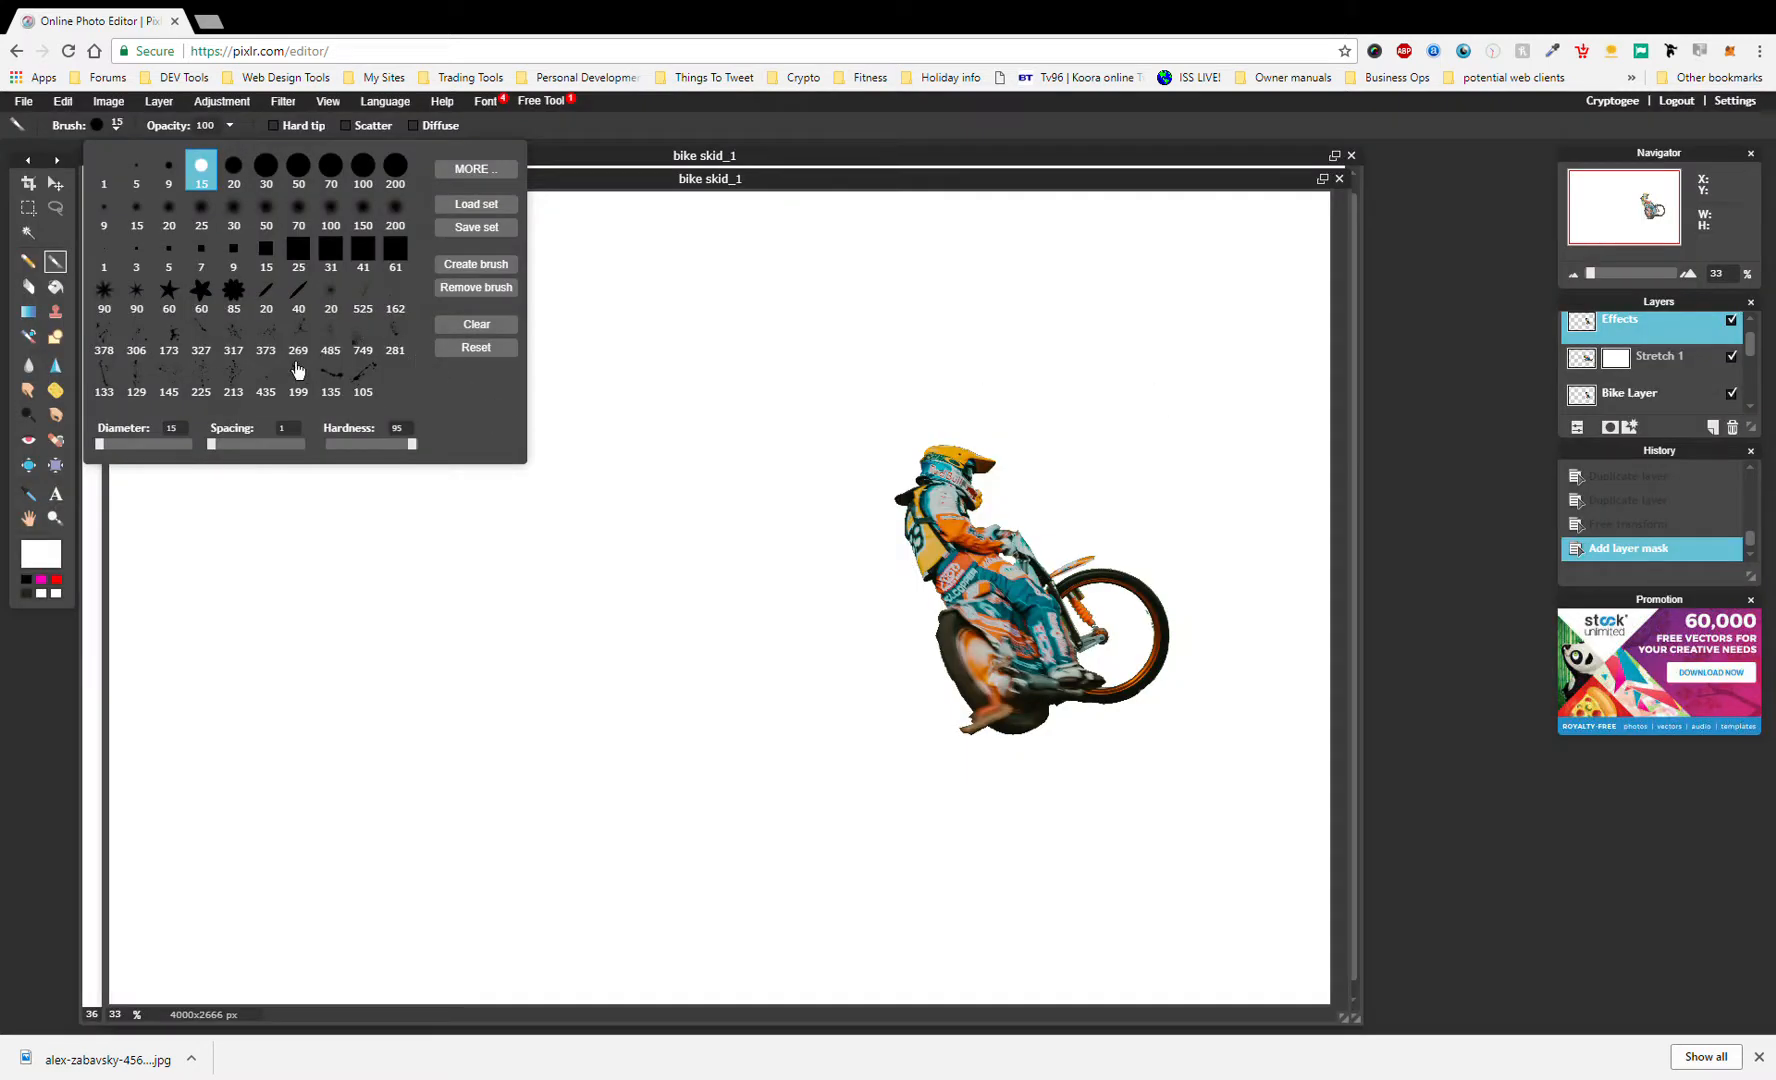
- Stamp white splatters over the rider's torso and arms on the Effects layer with the 378 splatter brush
left_click(106, 340)
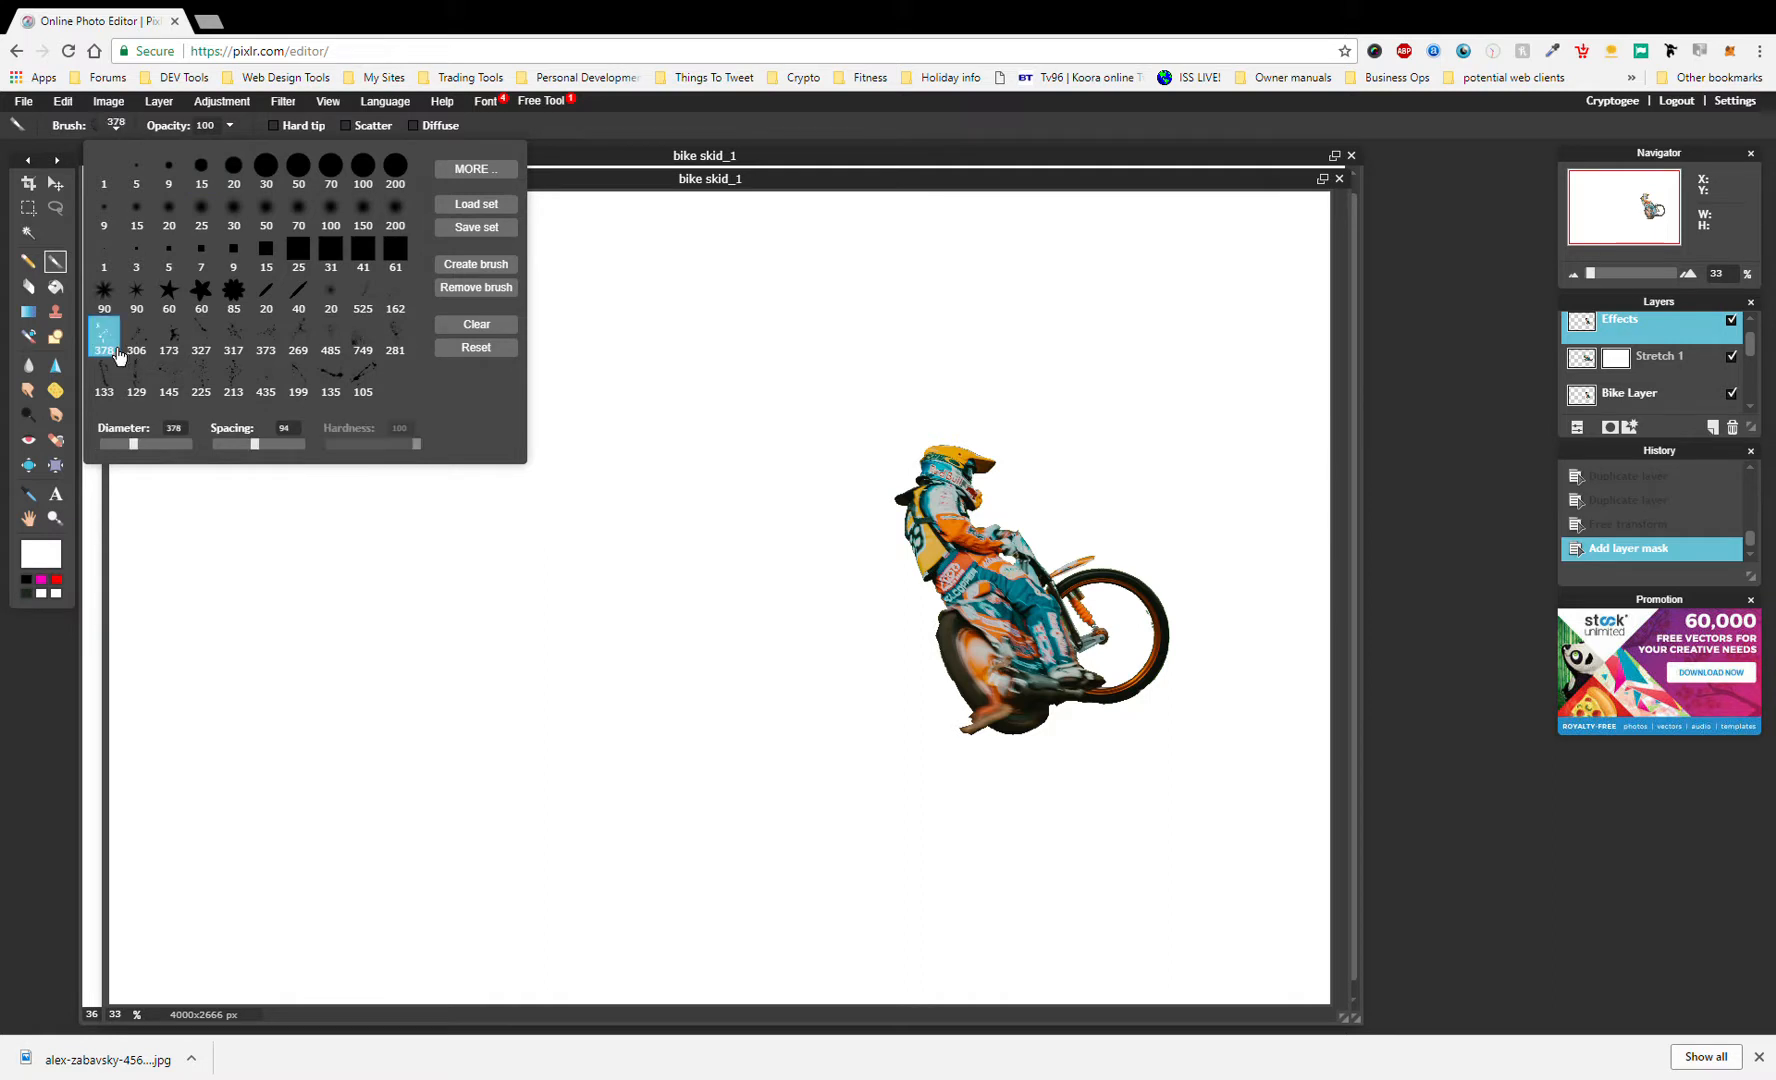
left_click(1088, 578)
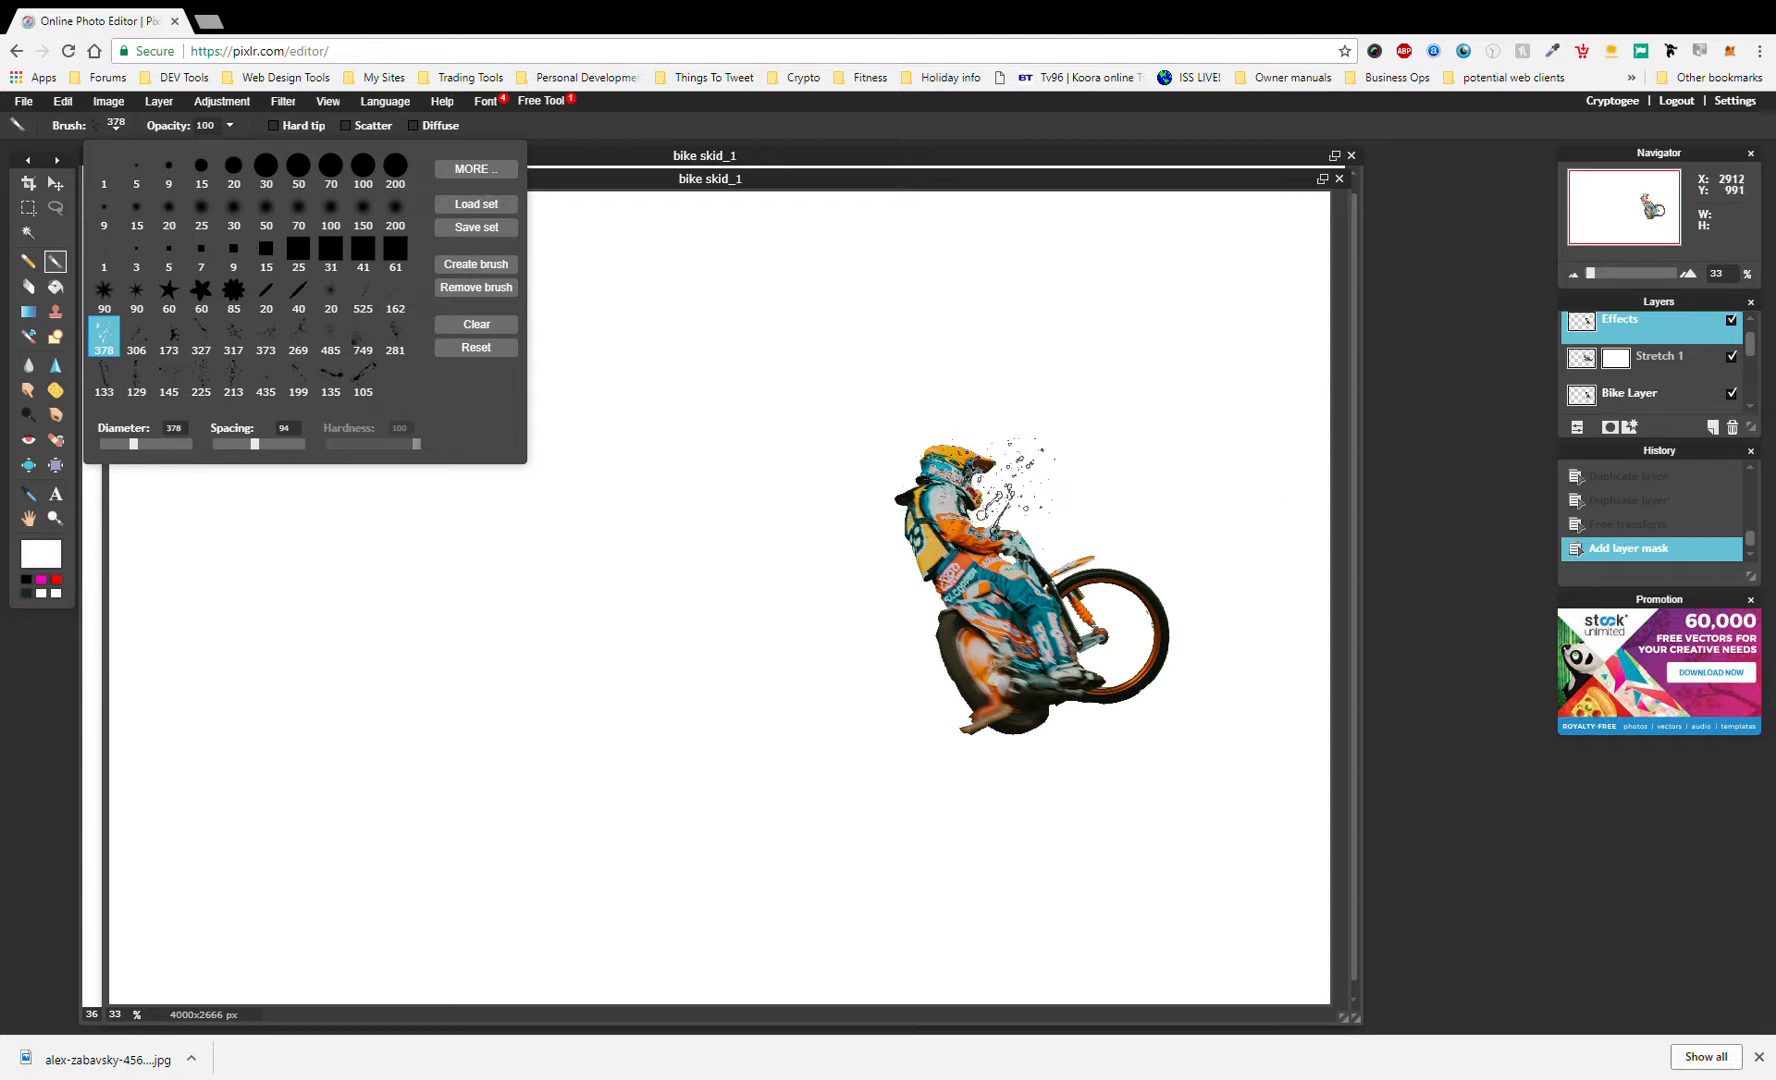
left_click(965, 520)
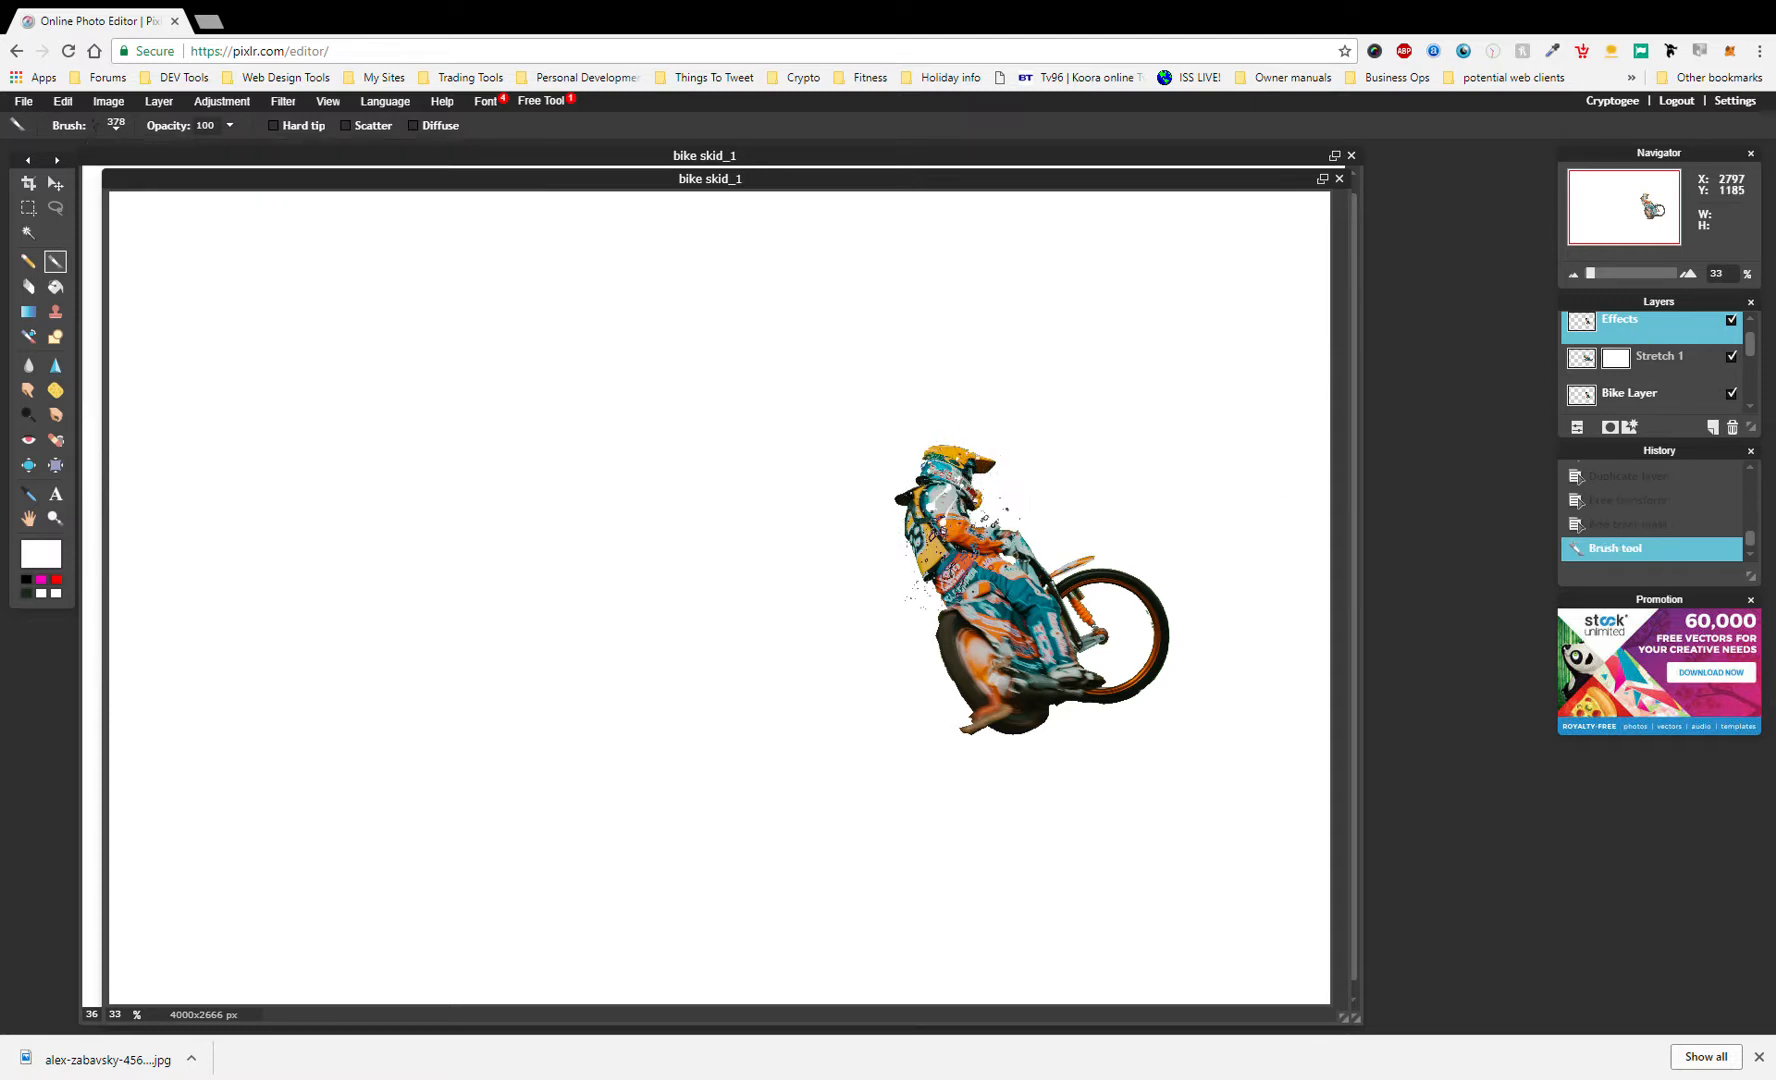
left_click(924, 544)
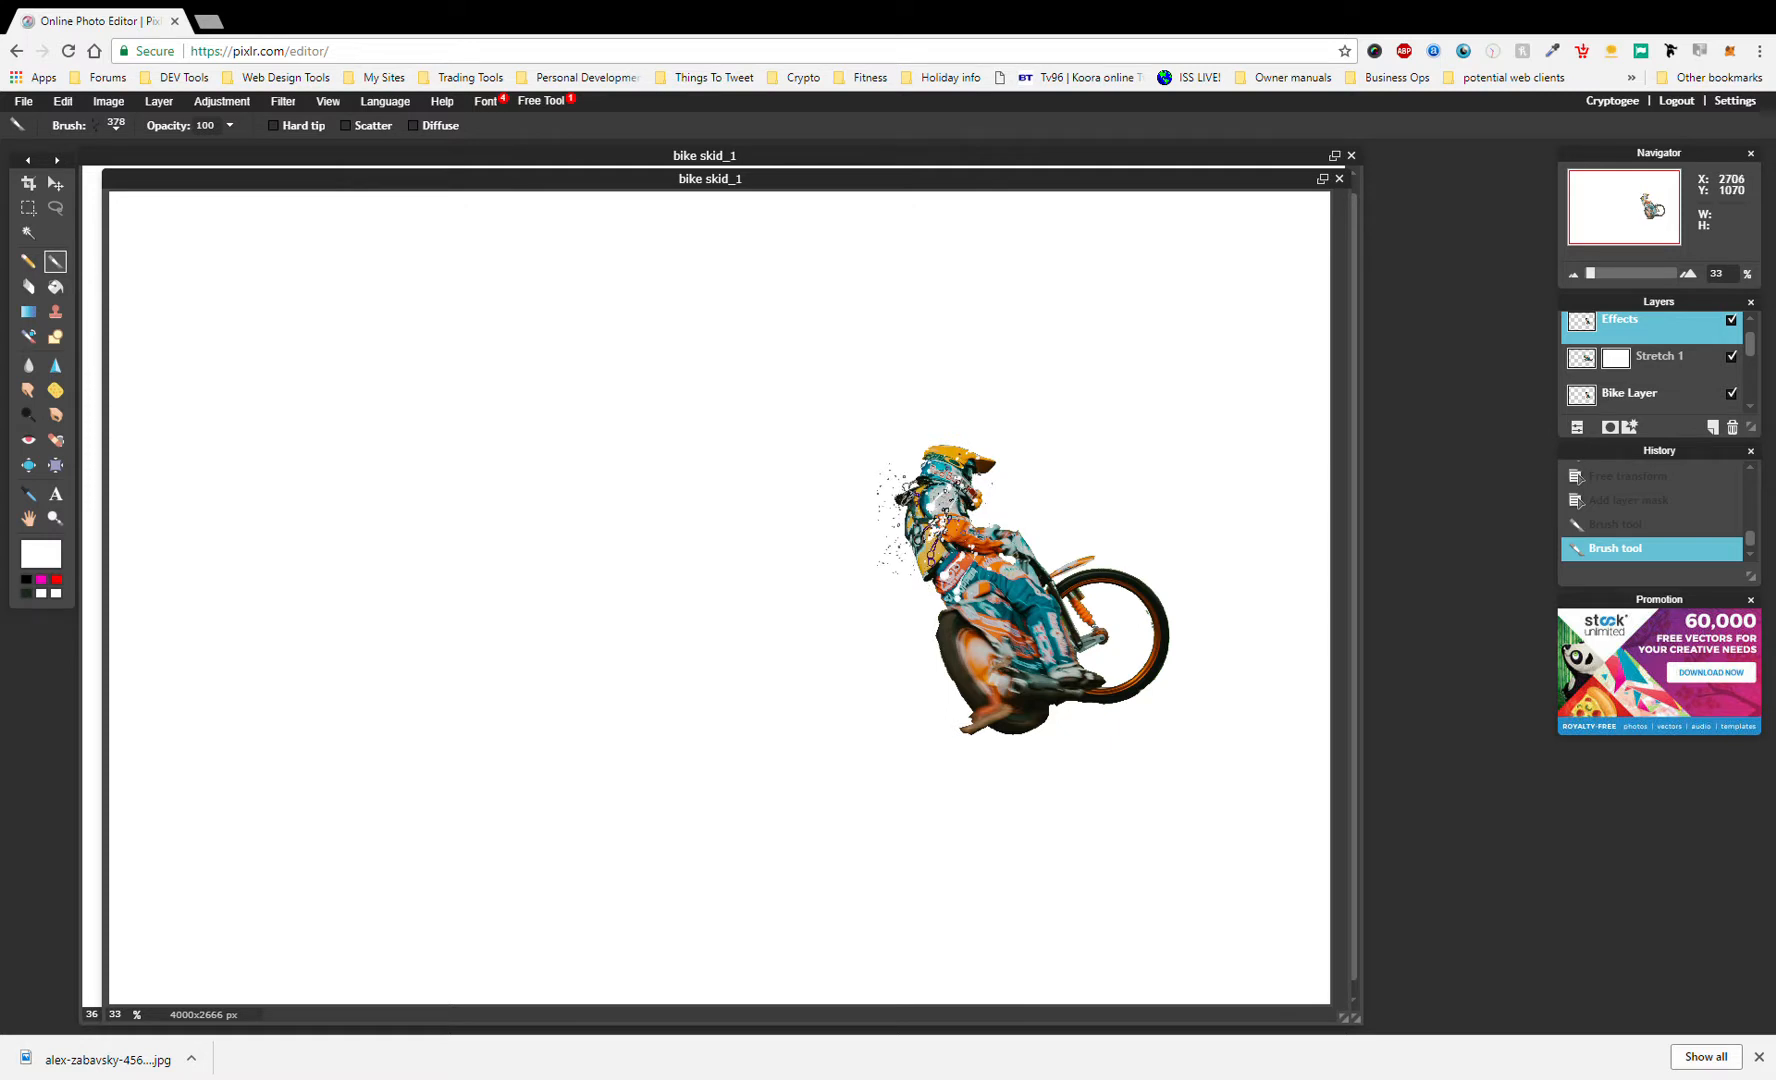
left_click(935, 517)
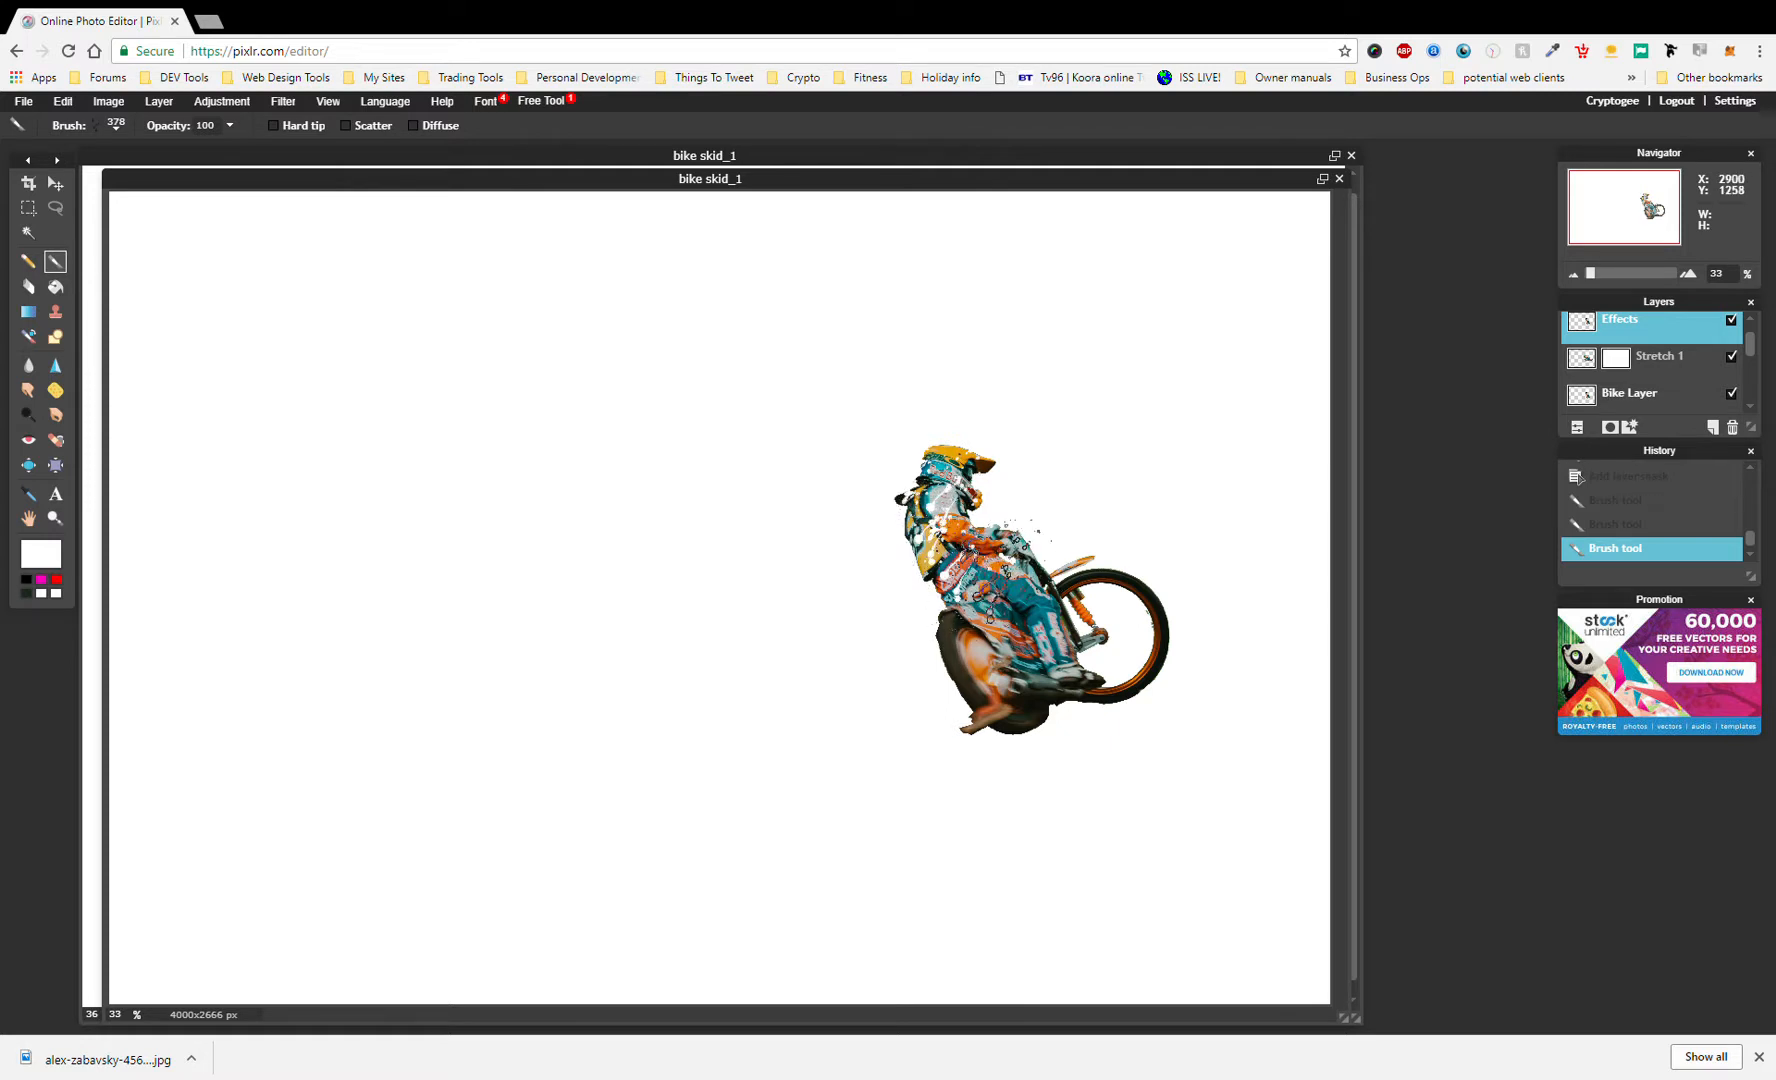
left_click(984, 565)
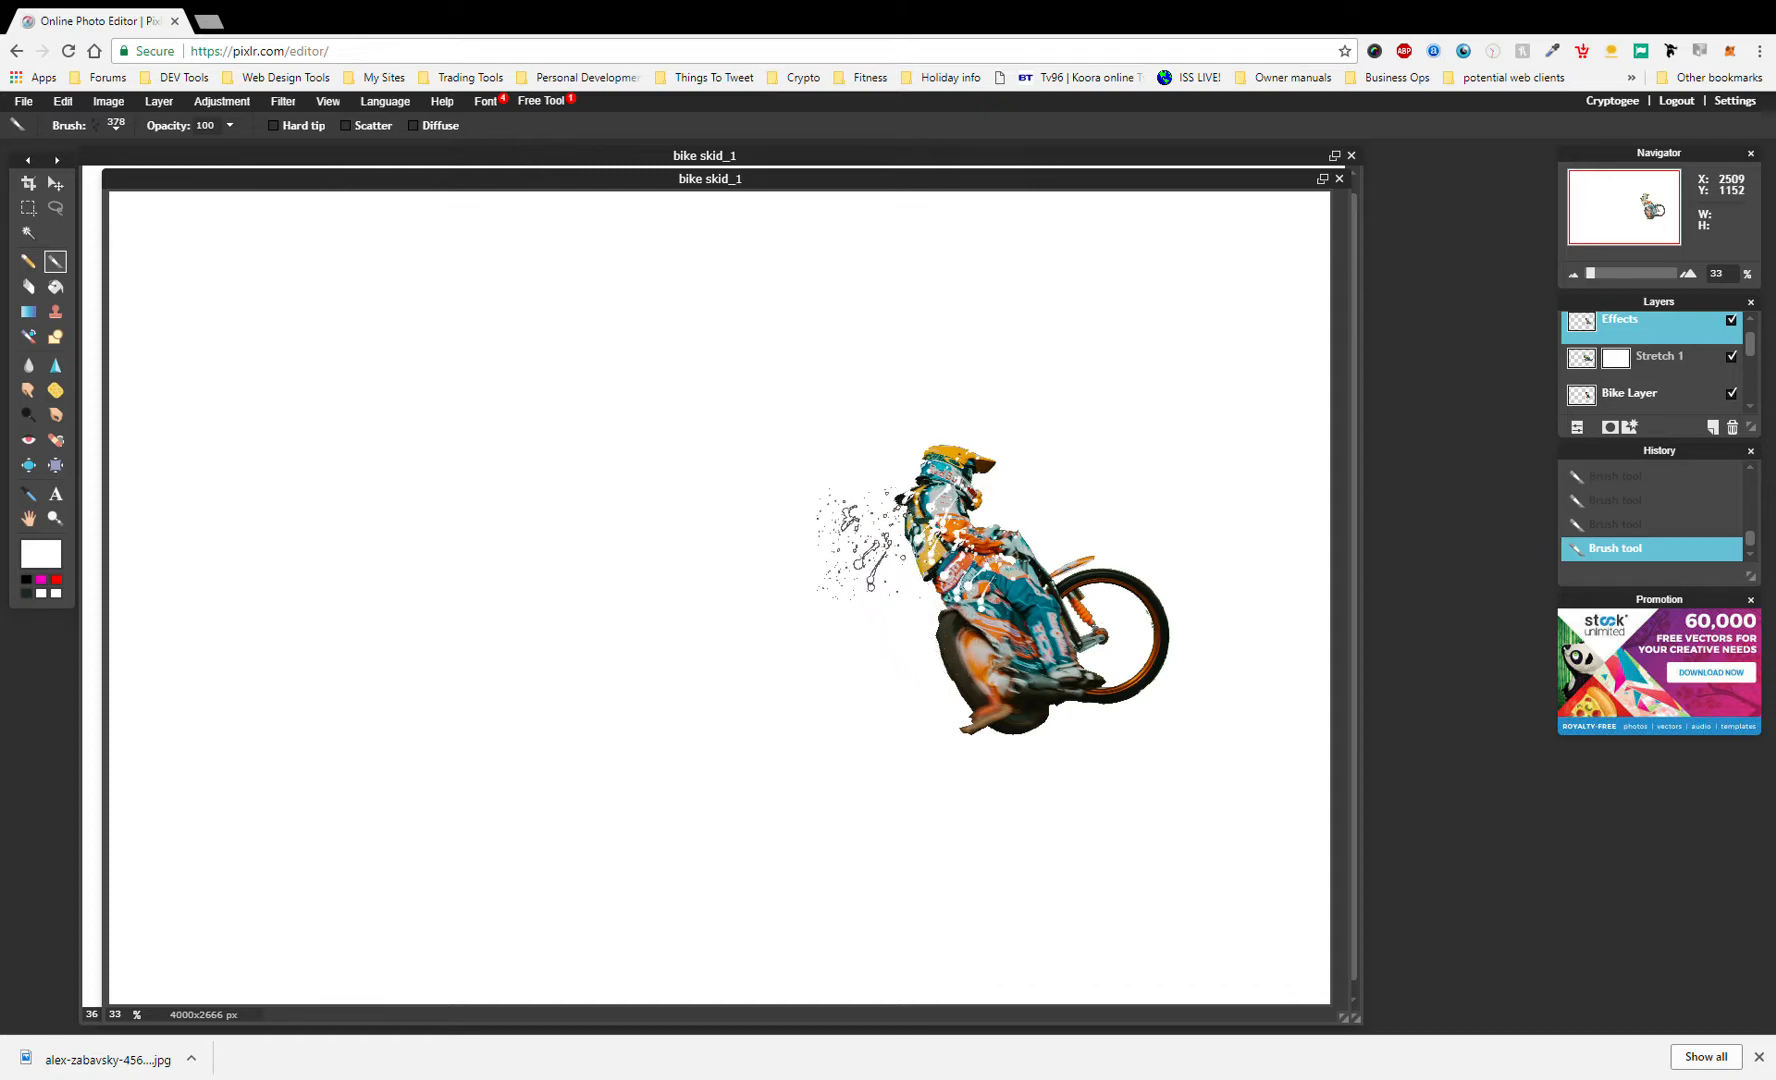
- Add more white splatters to the rider's upper body on the Effects layer with the 317 and 269 splatter brushes
left_click(100, 129)
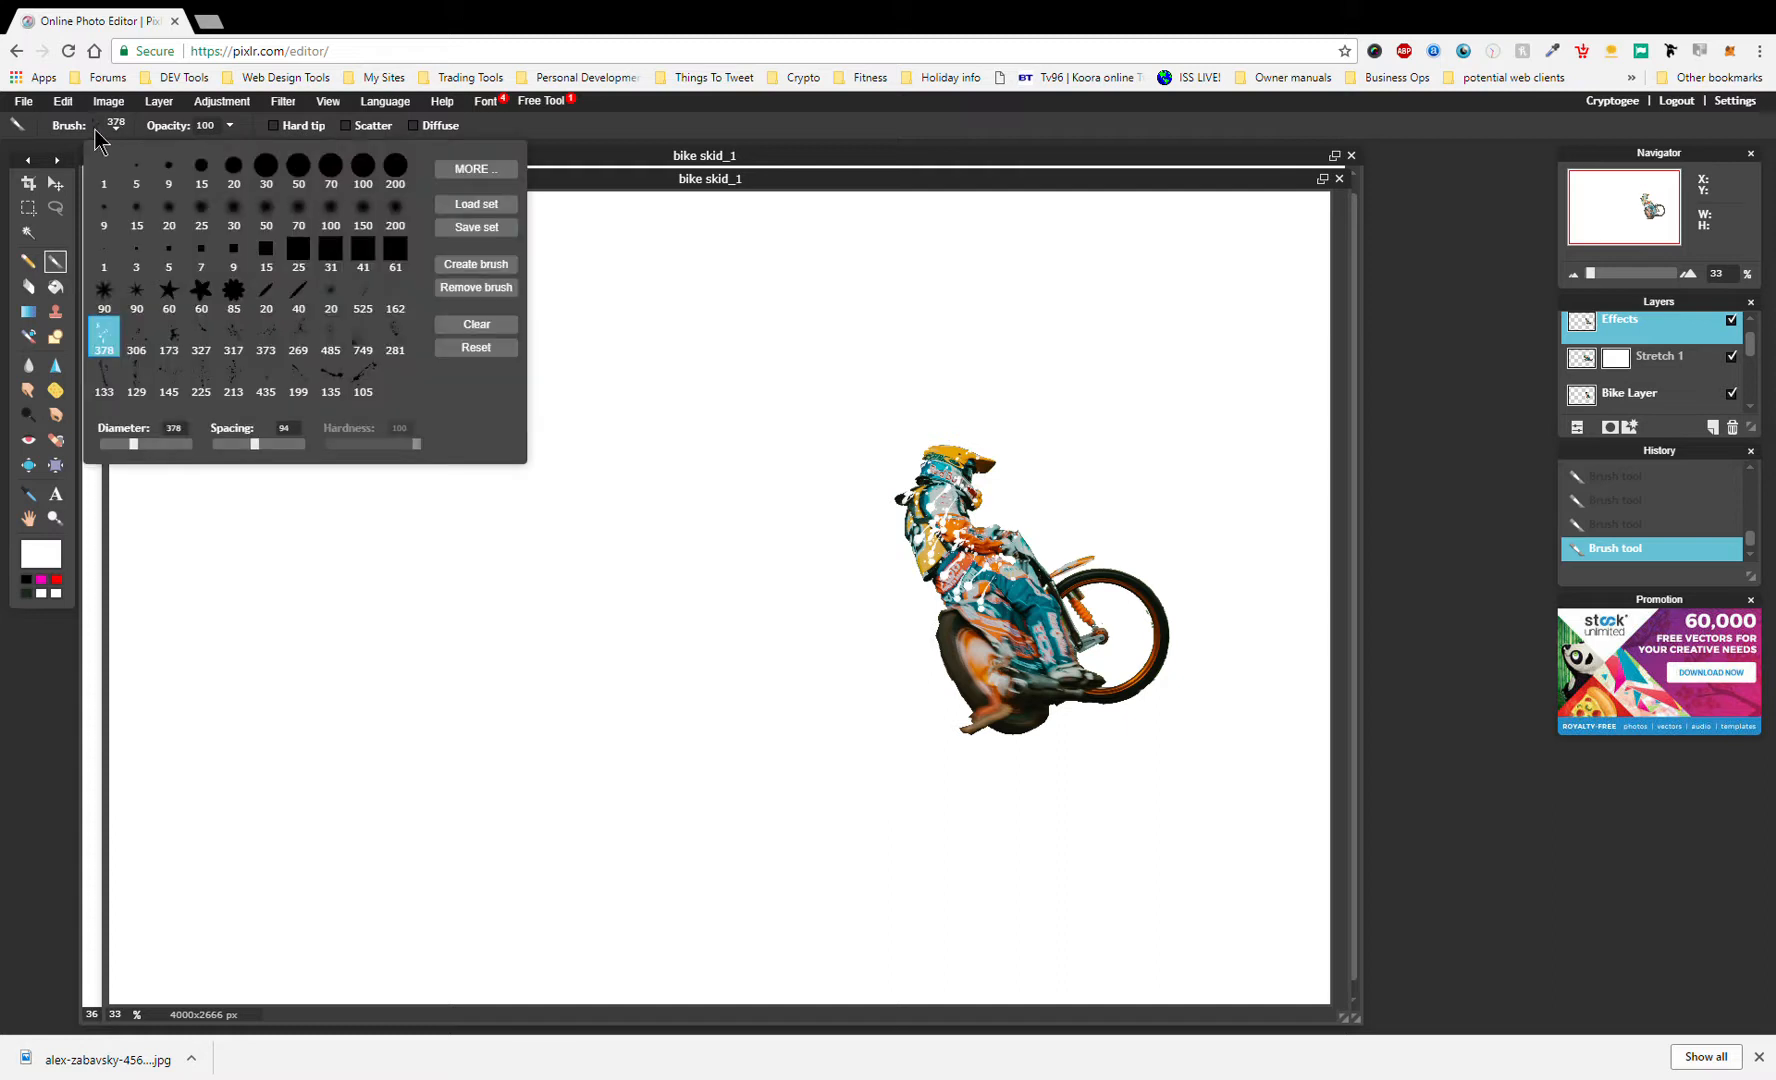
left_click(233, 336)
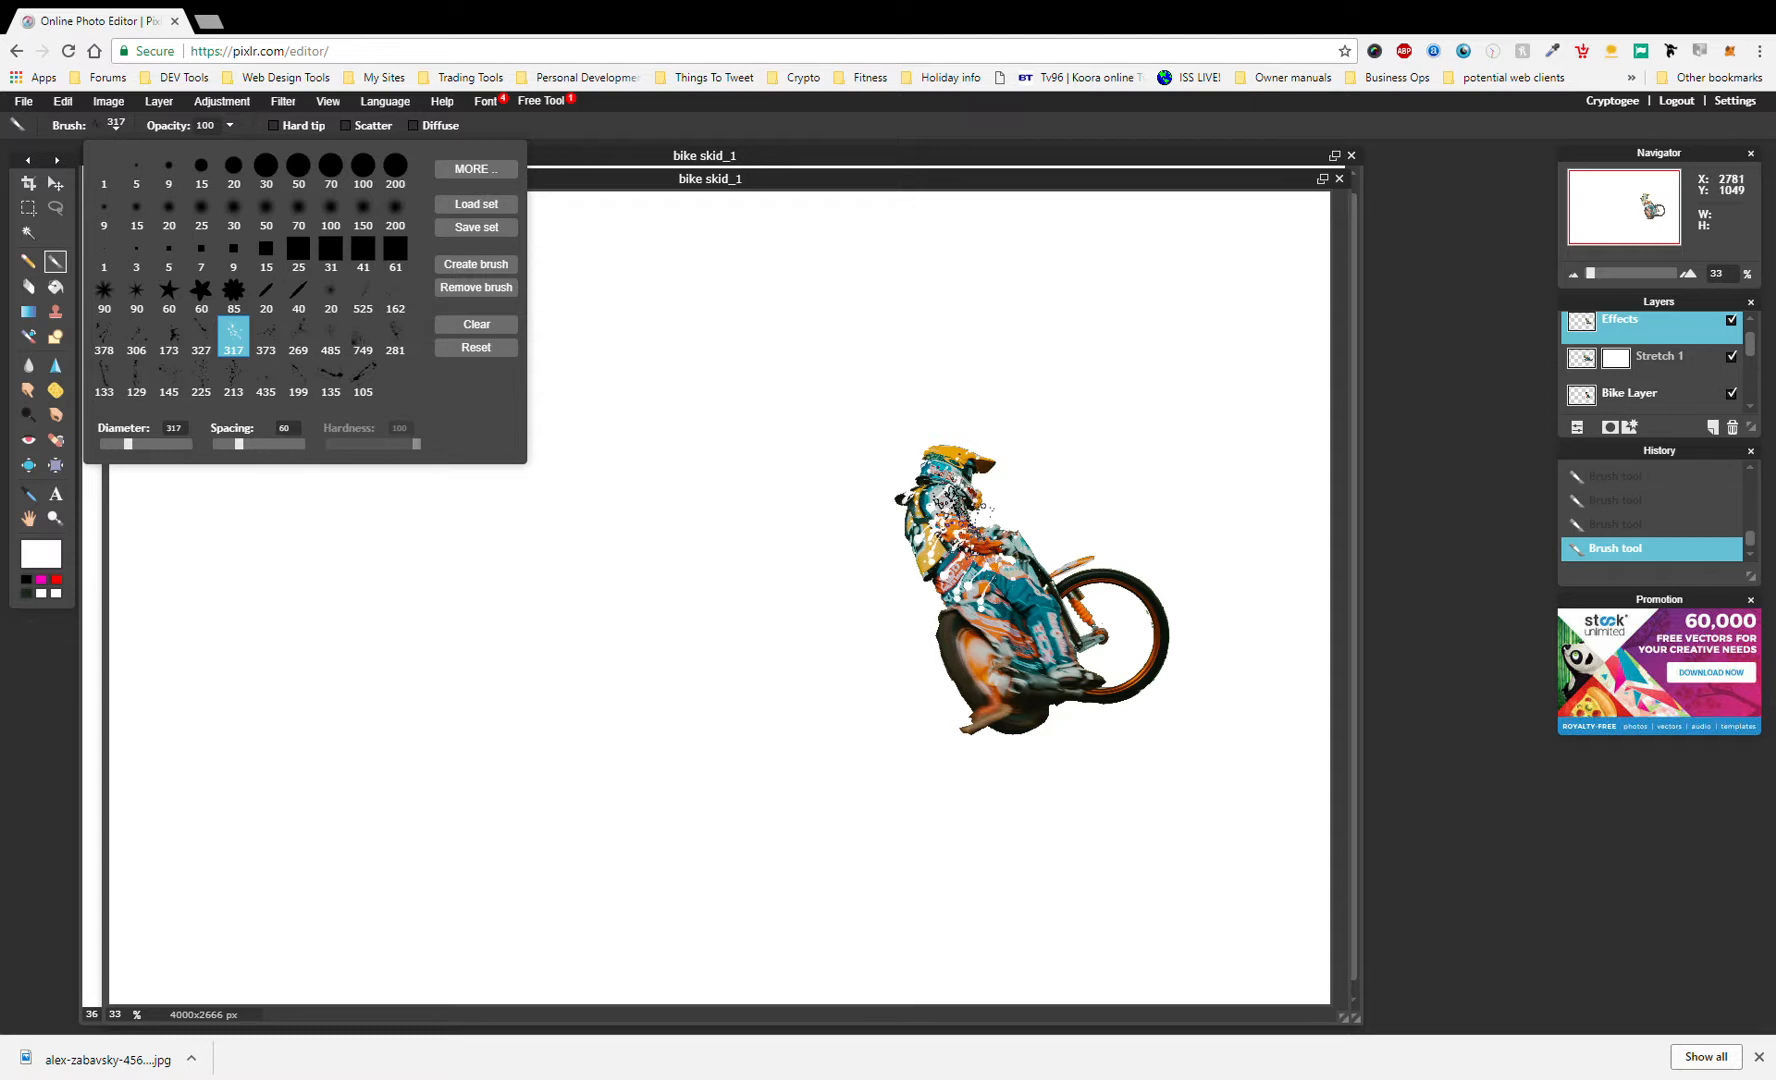
left_click(963, 513)
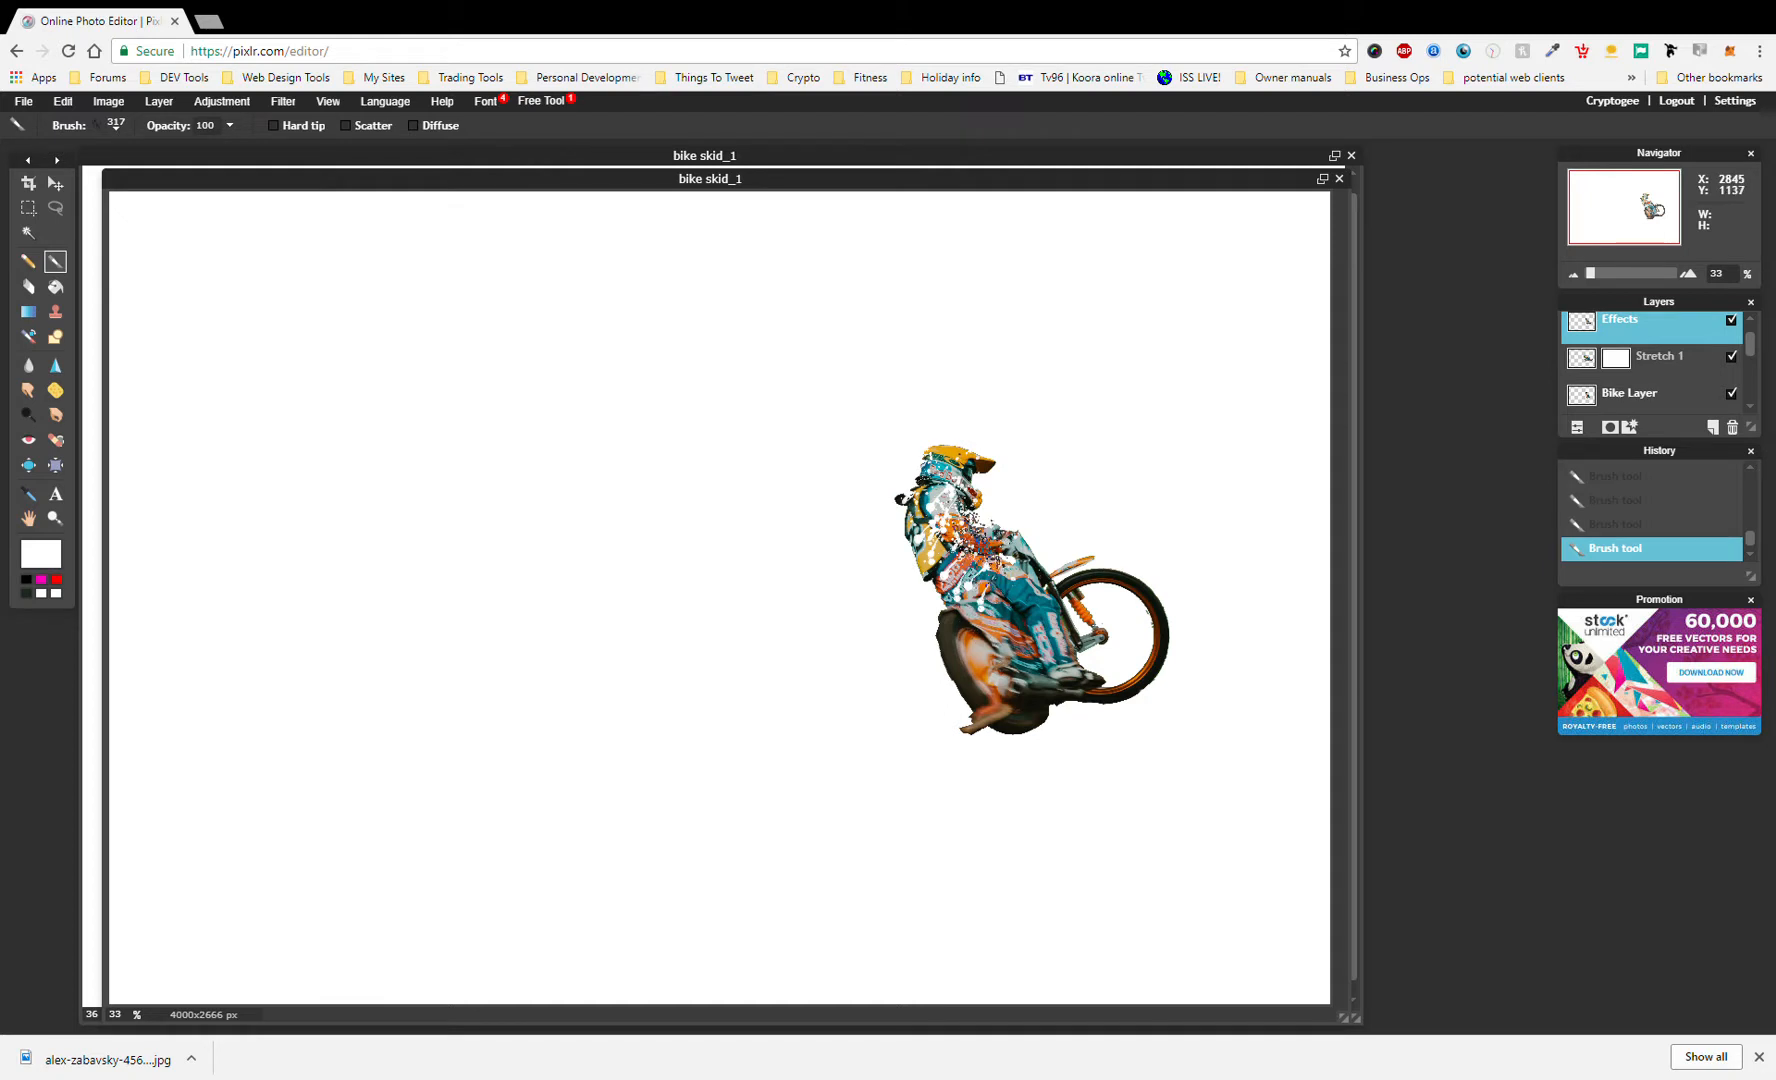
left_click(94, 130)
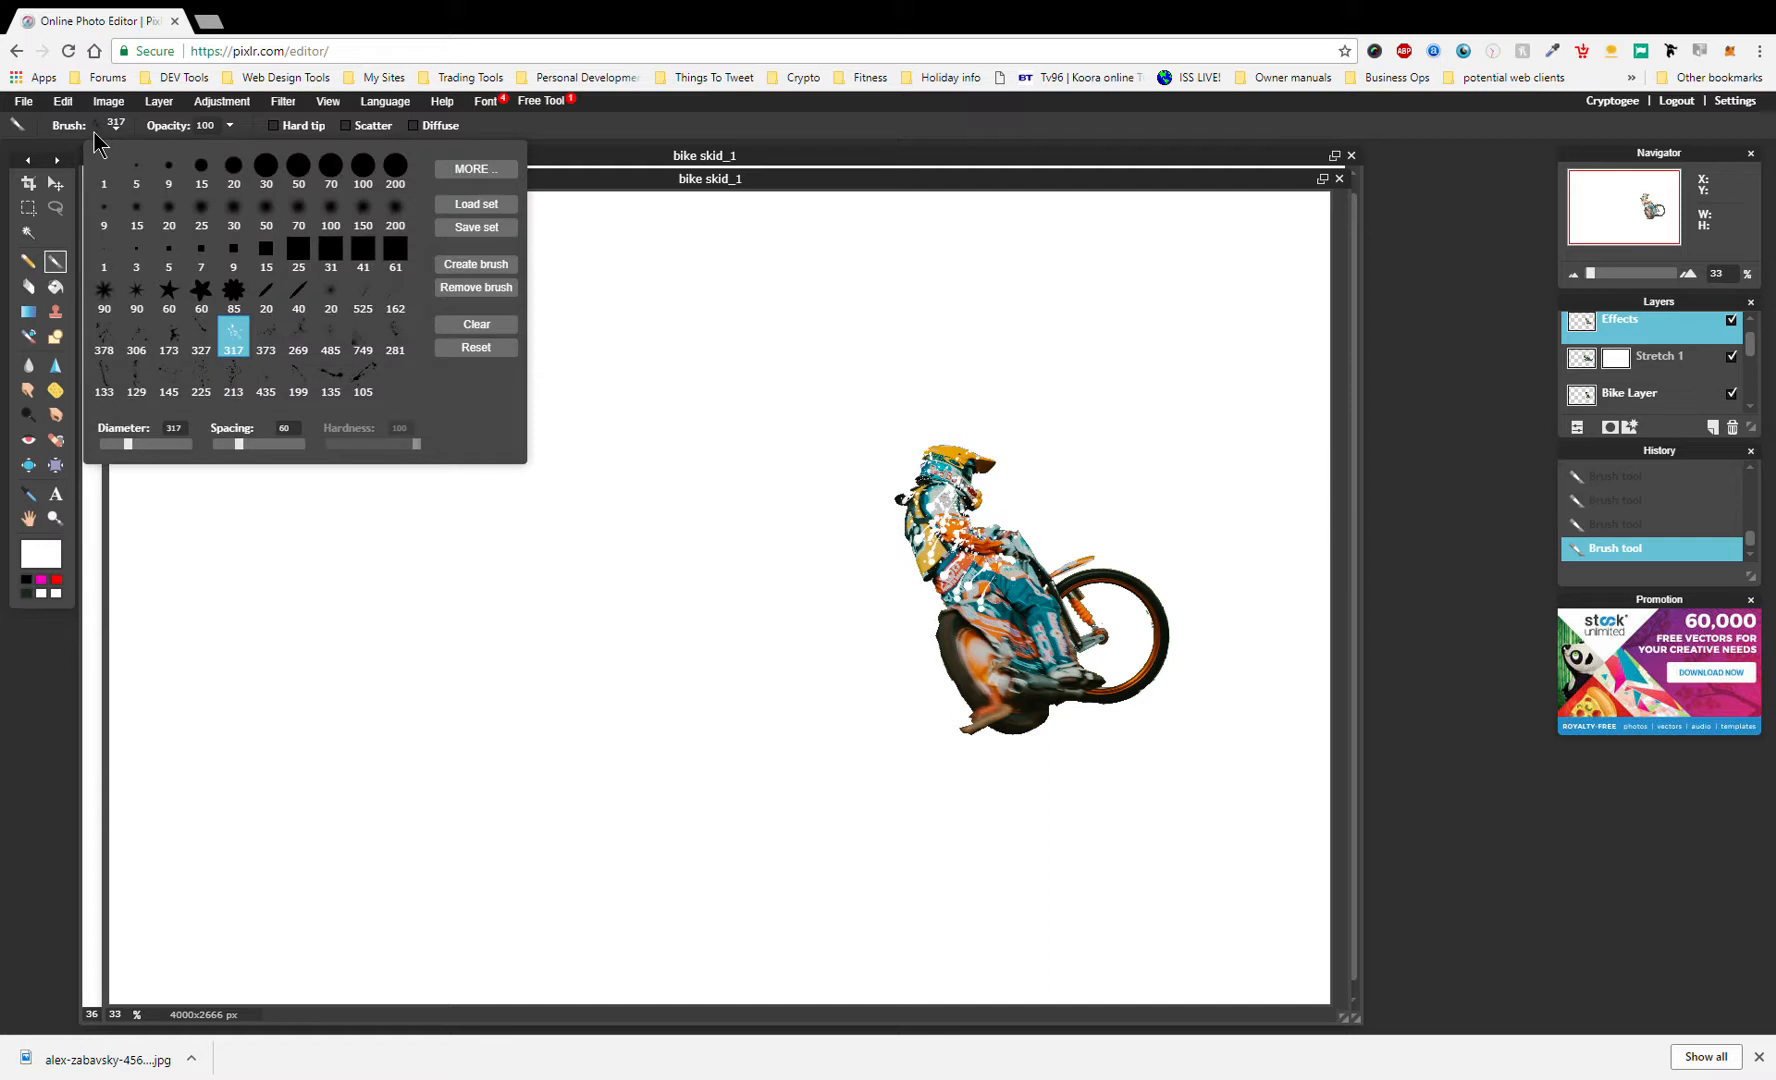
left_click(301, 348)
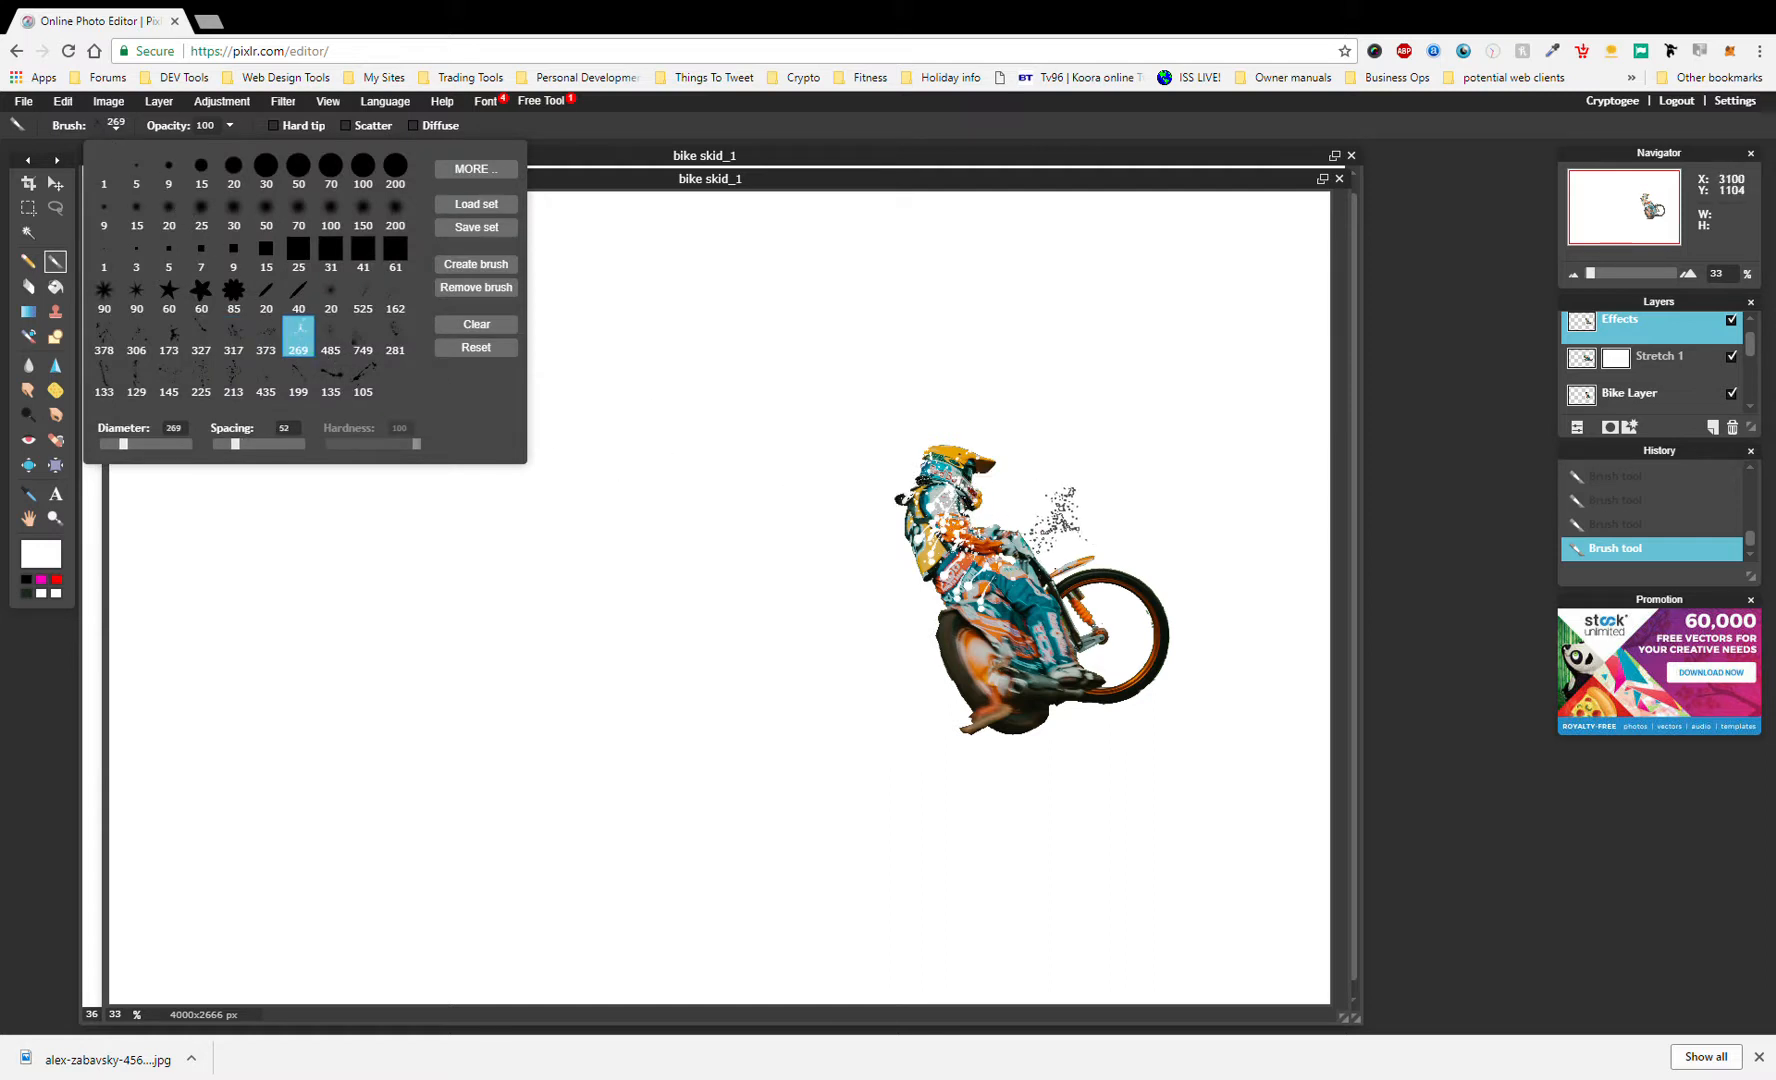
left_click(949, 480)
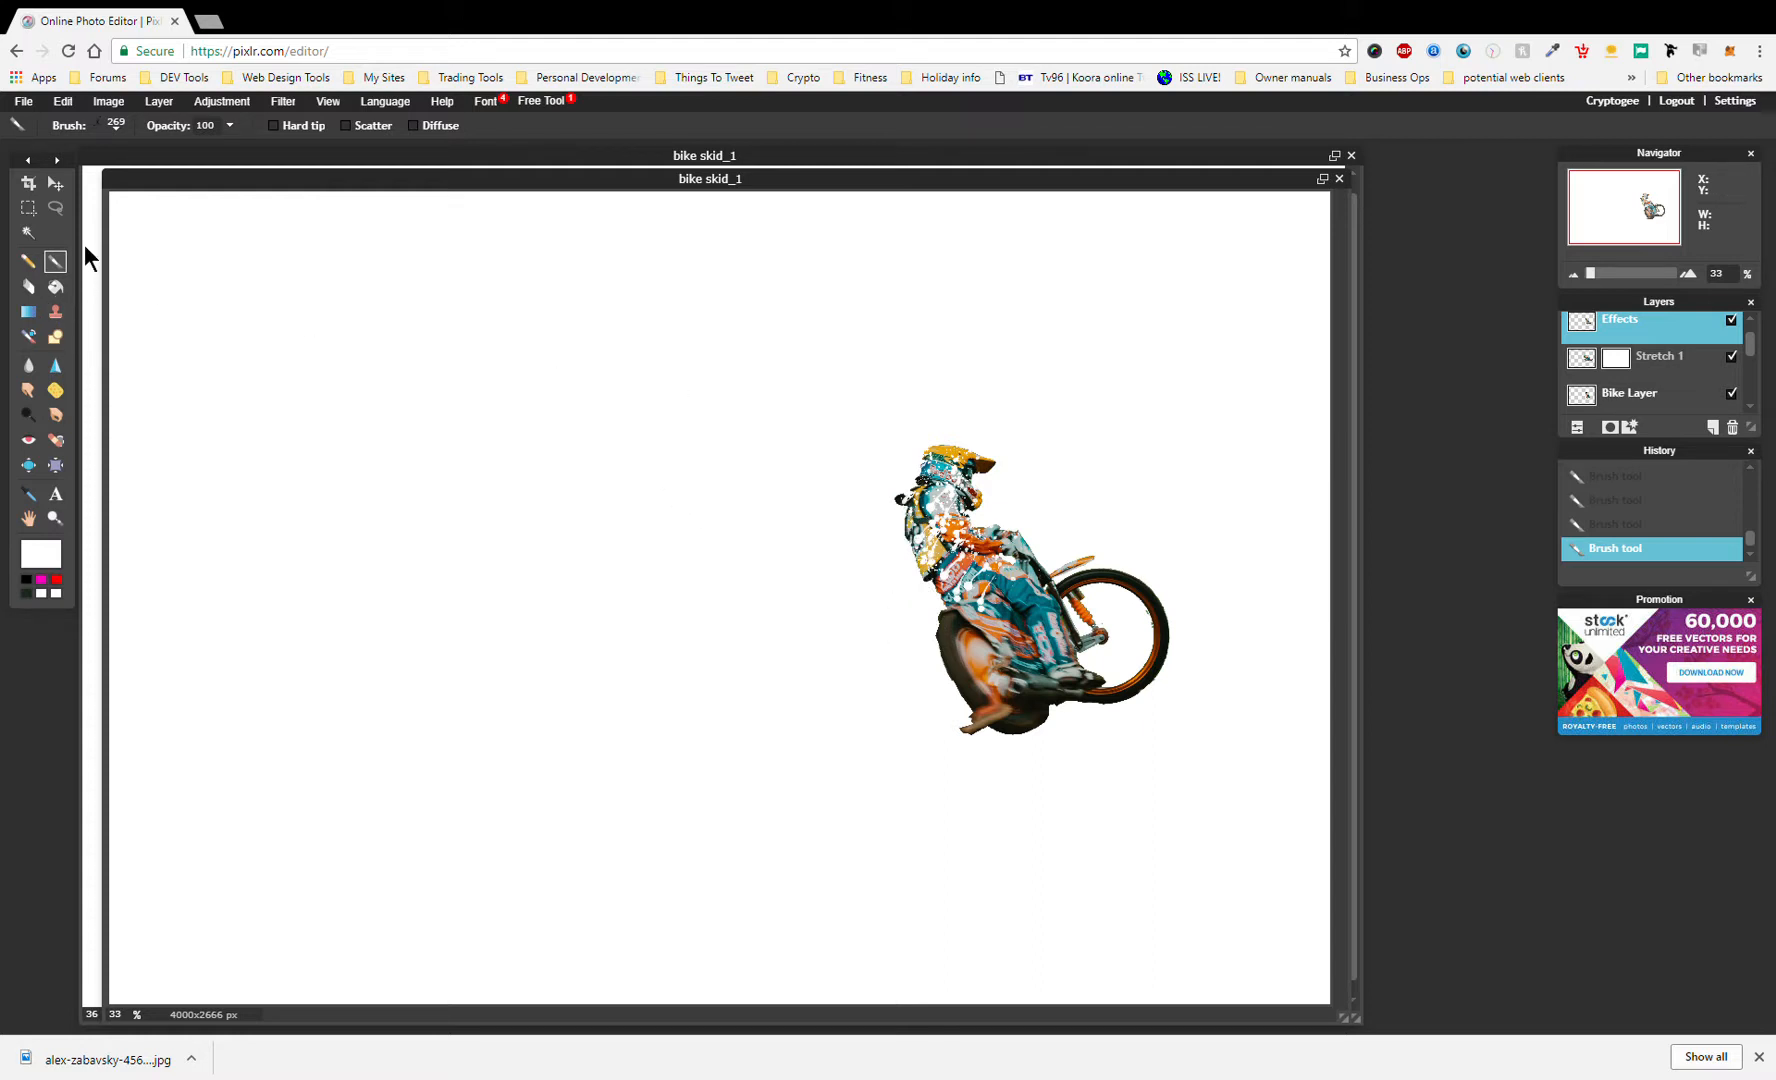
- Stamp small white splatters over the rider's helmet on the Effects layer with the 145 splatter brush
left_click(100, 125)
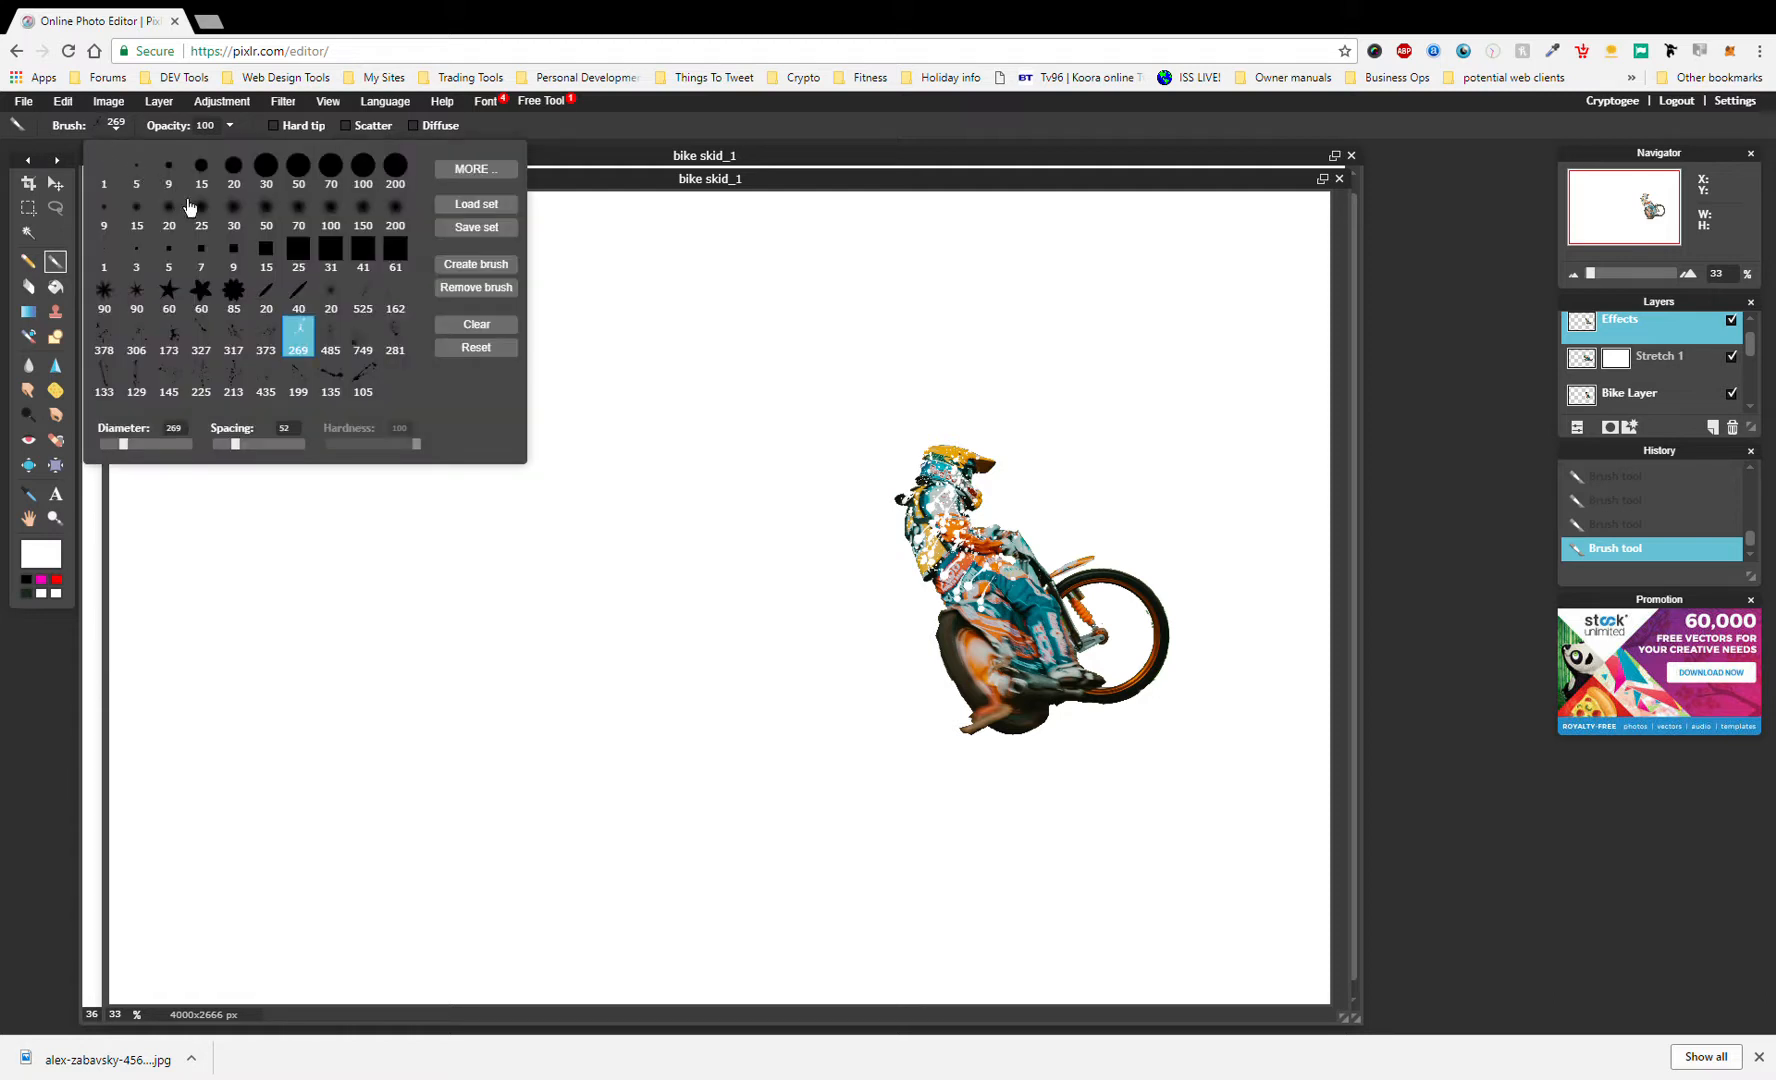
left_click(335, 348)
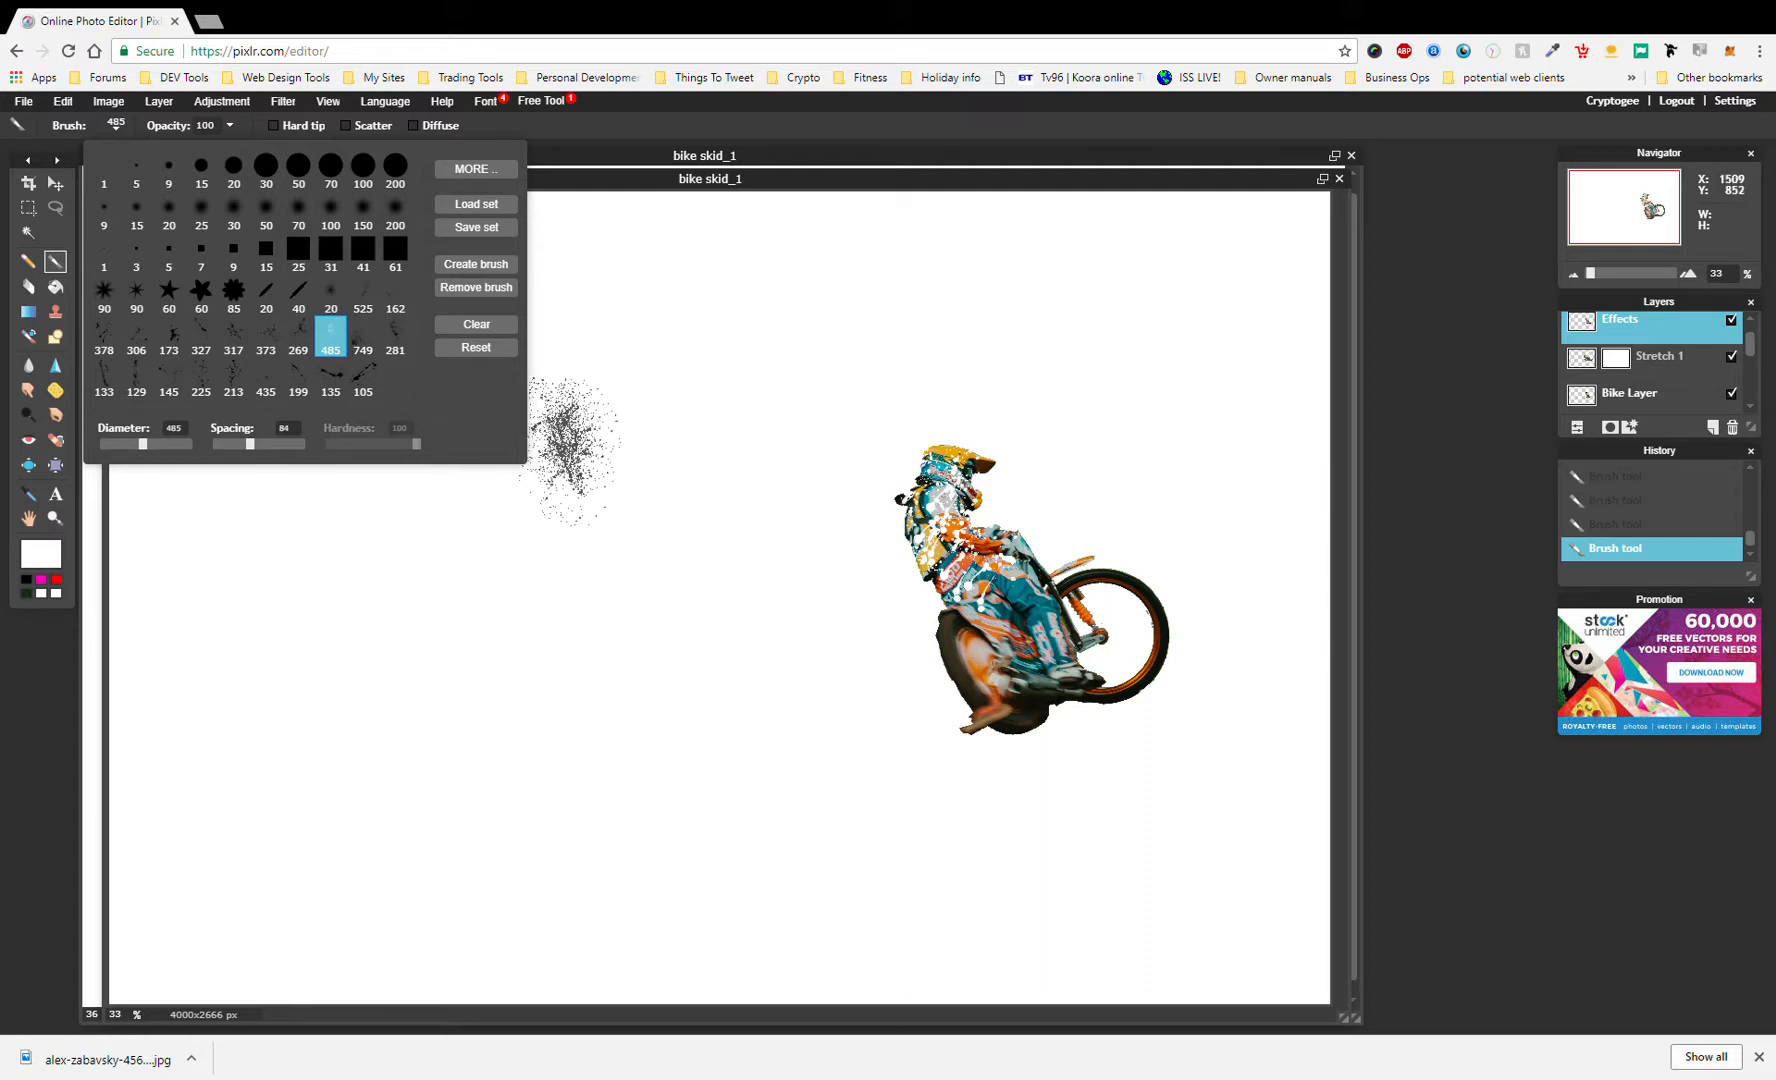
left_click(276, 388)
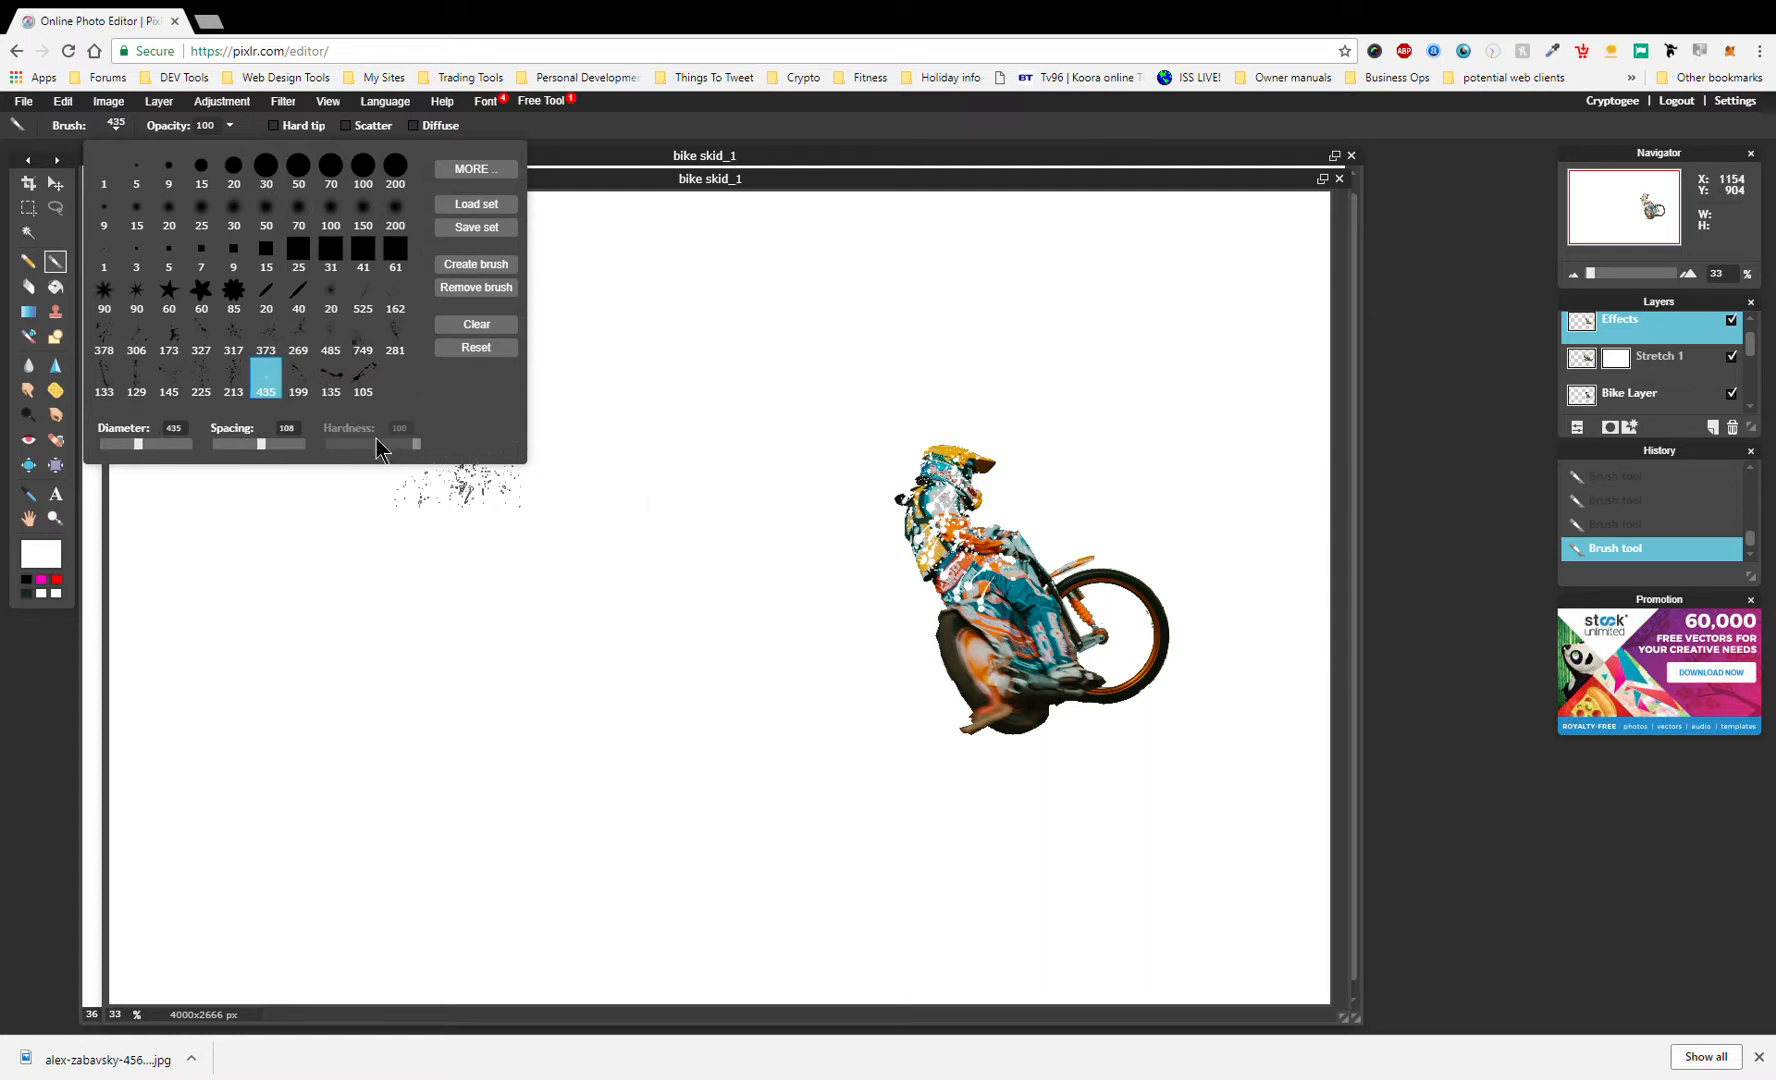
left_click(168, 382)
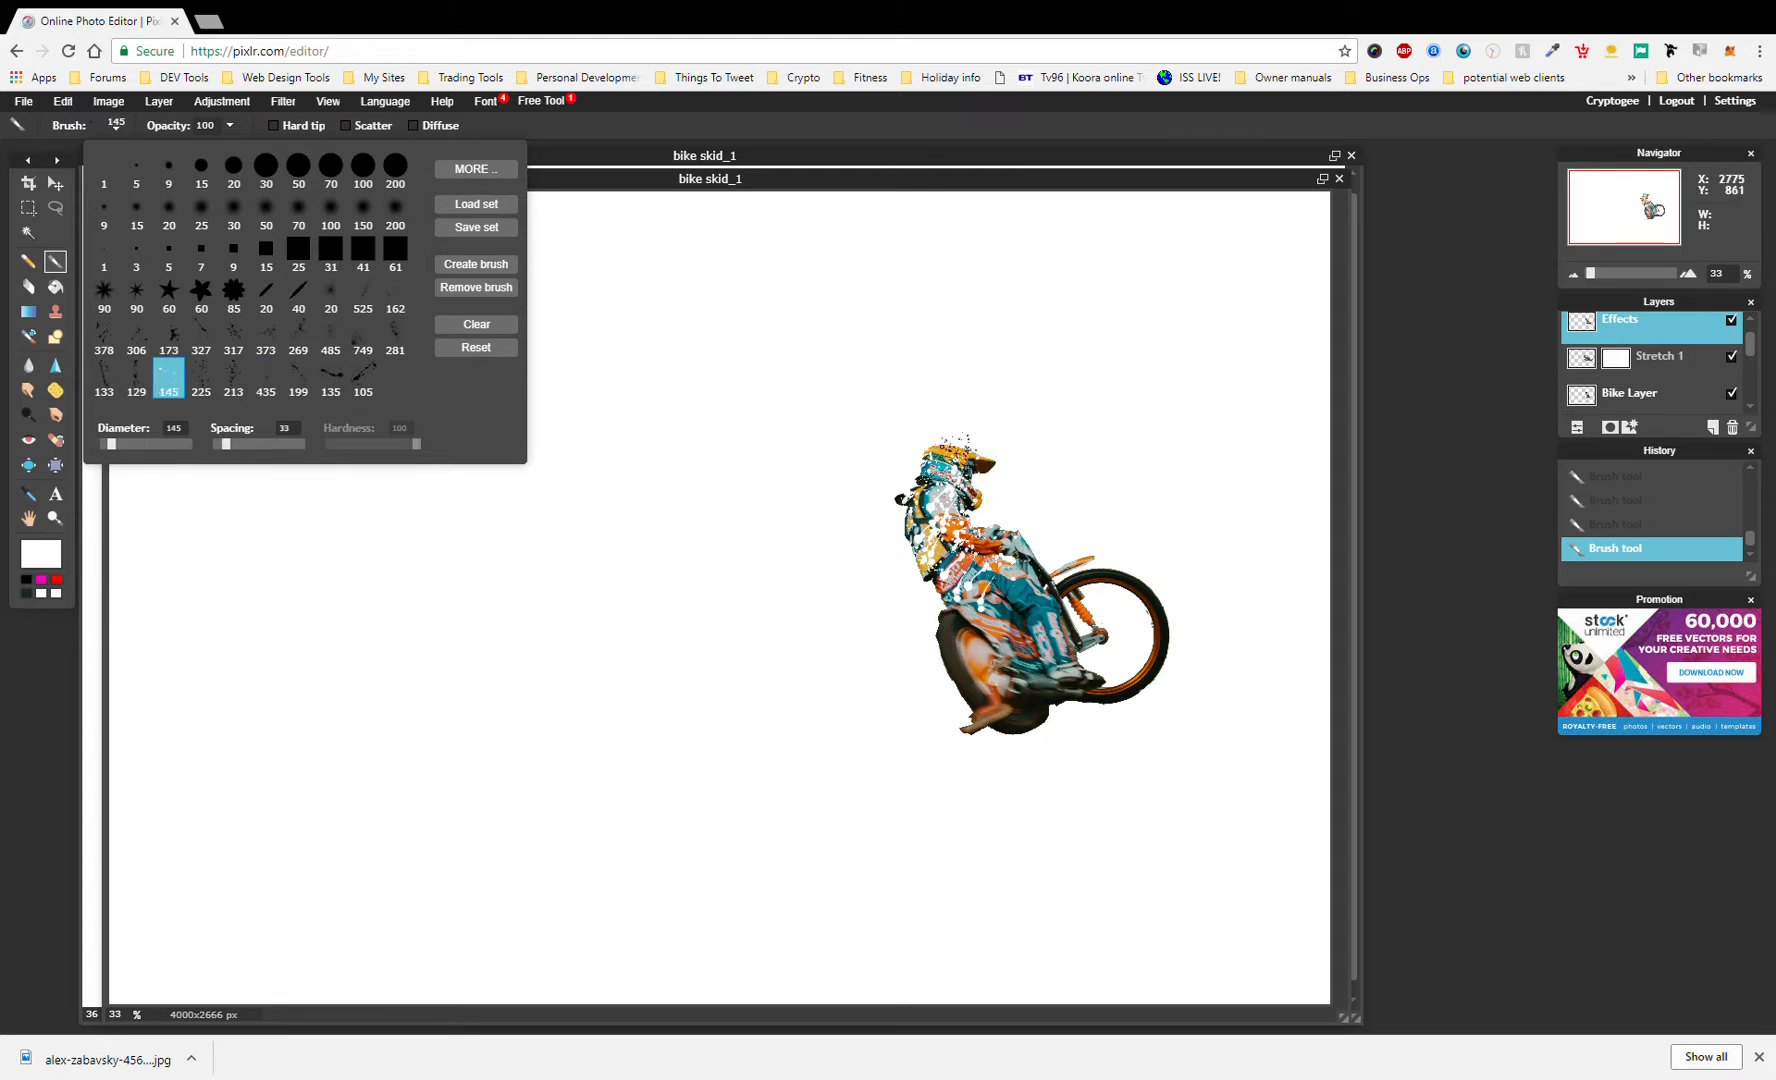
left_click(955, 453)
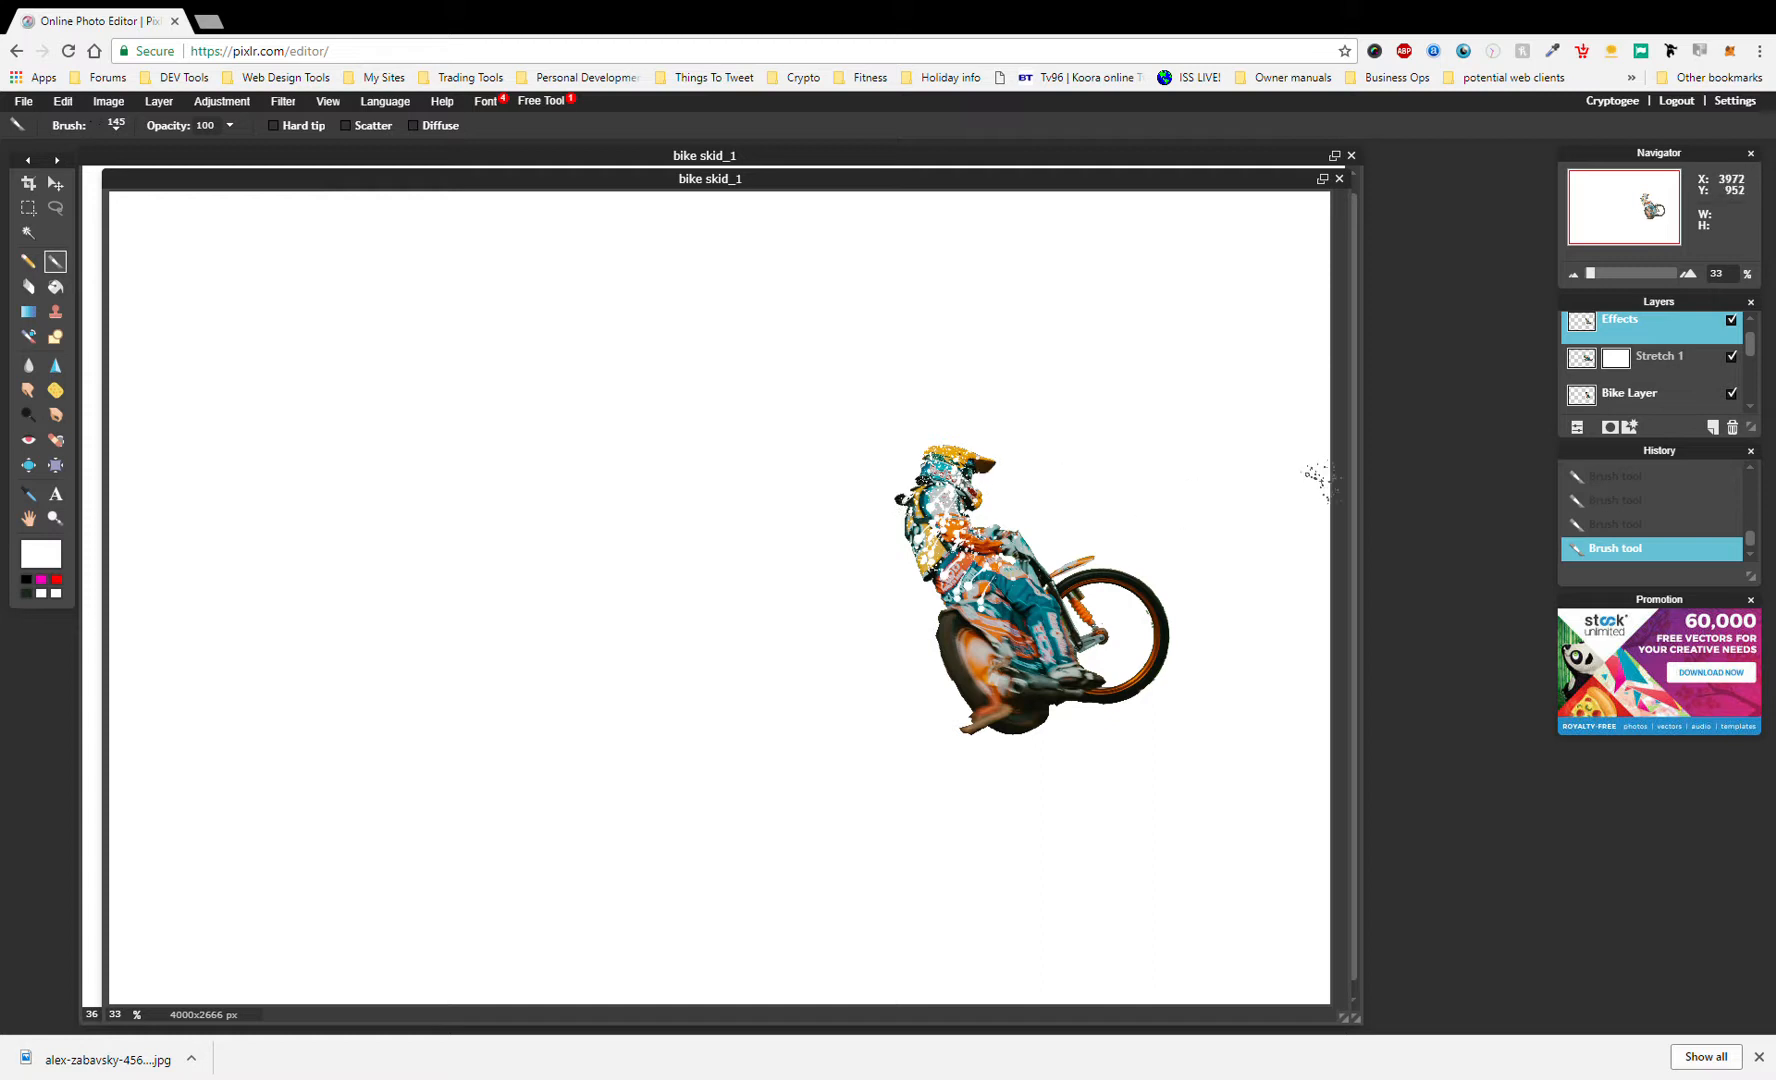
- Paint white on the Stretch 1 mask behind the rider's head and back with the 145 and 225 splatter brushes
left_click(1660, 374)
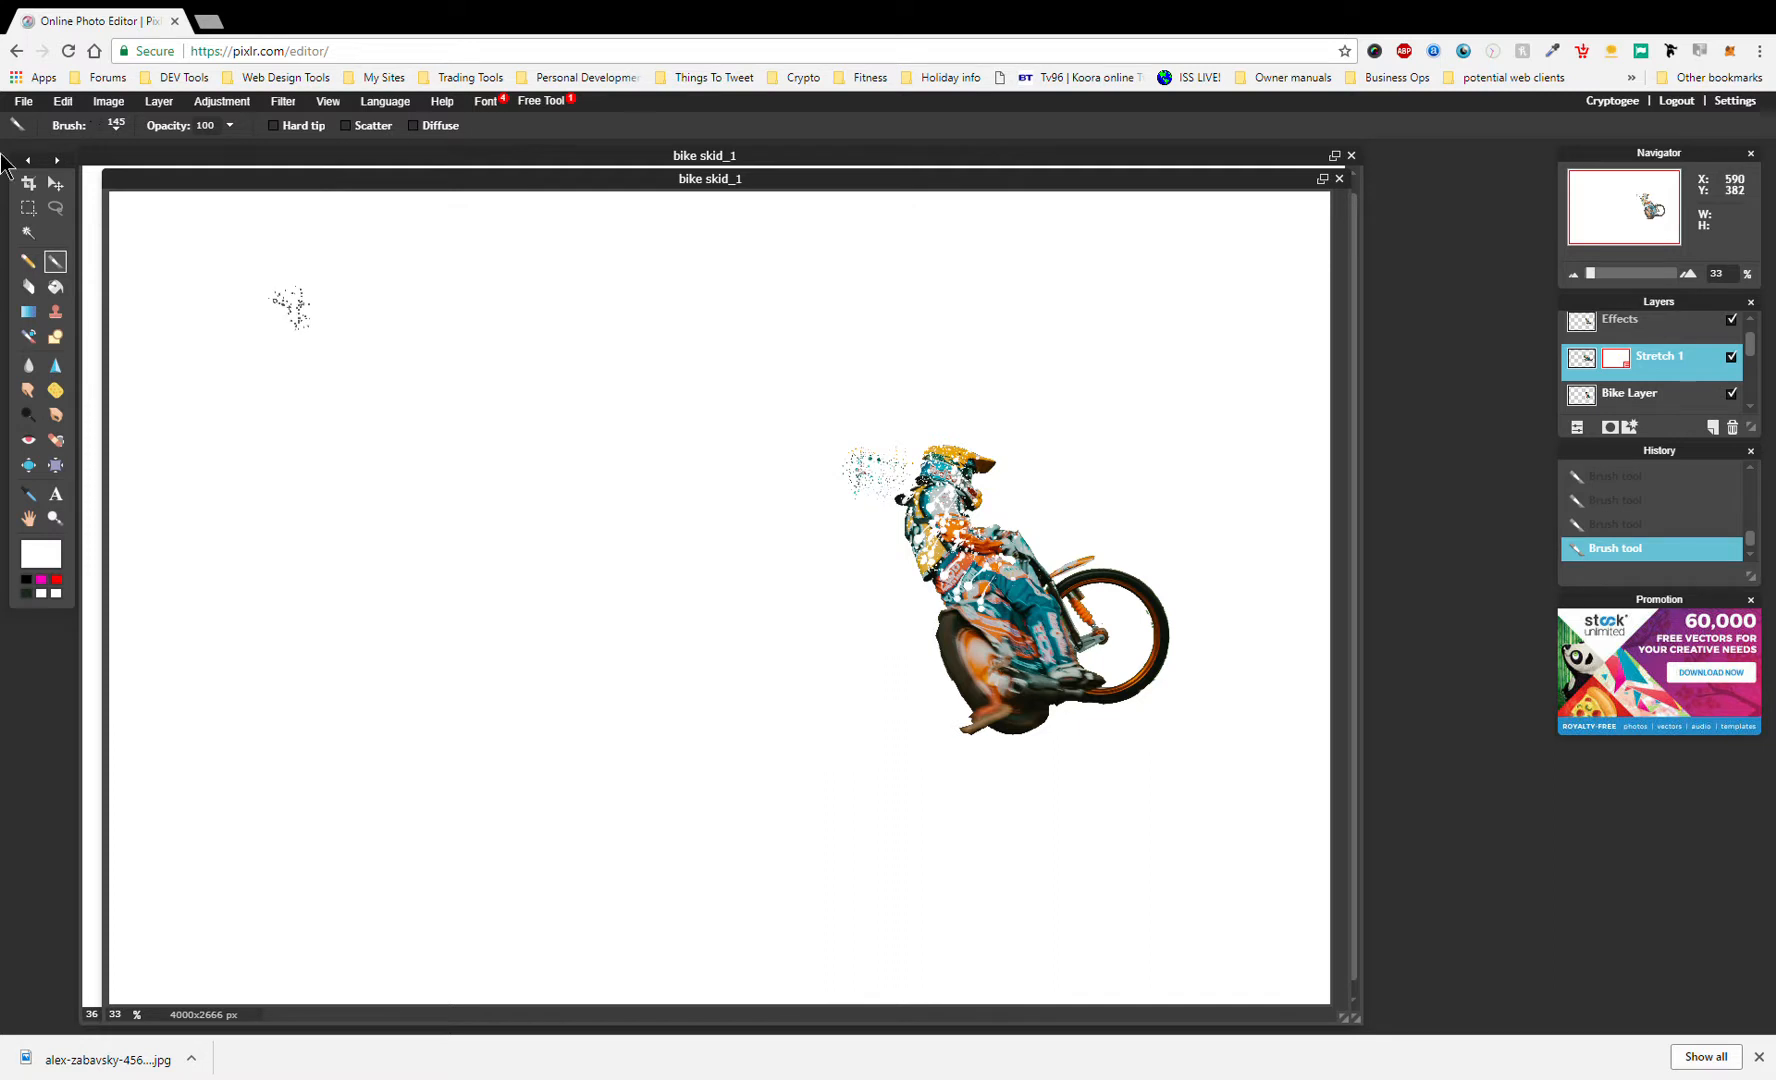
left_click(98, 130)
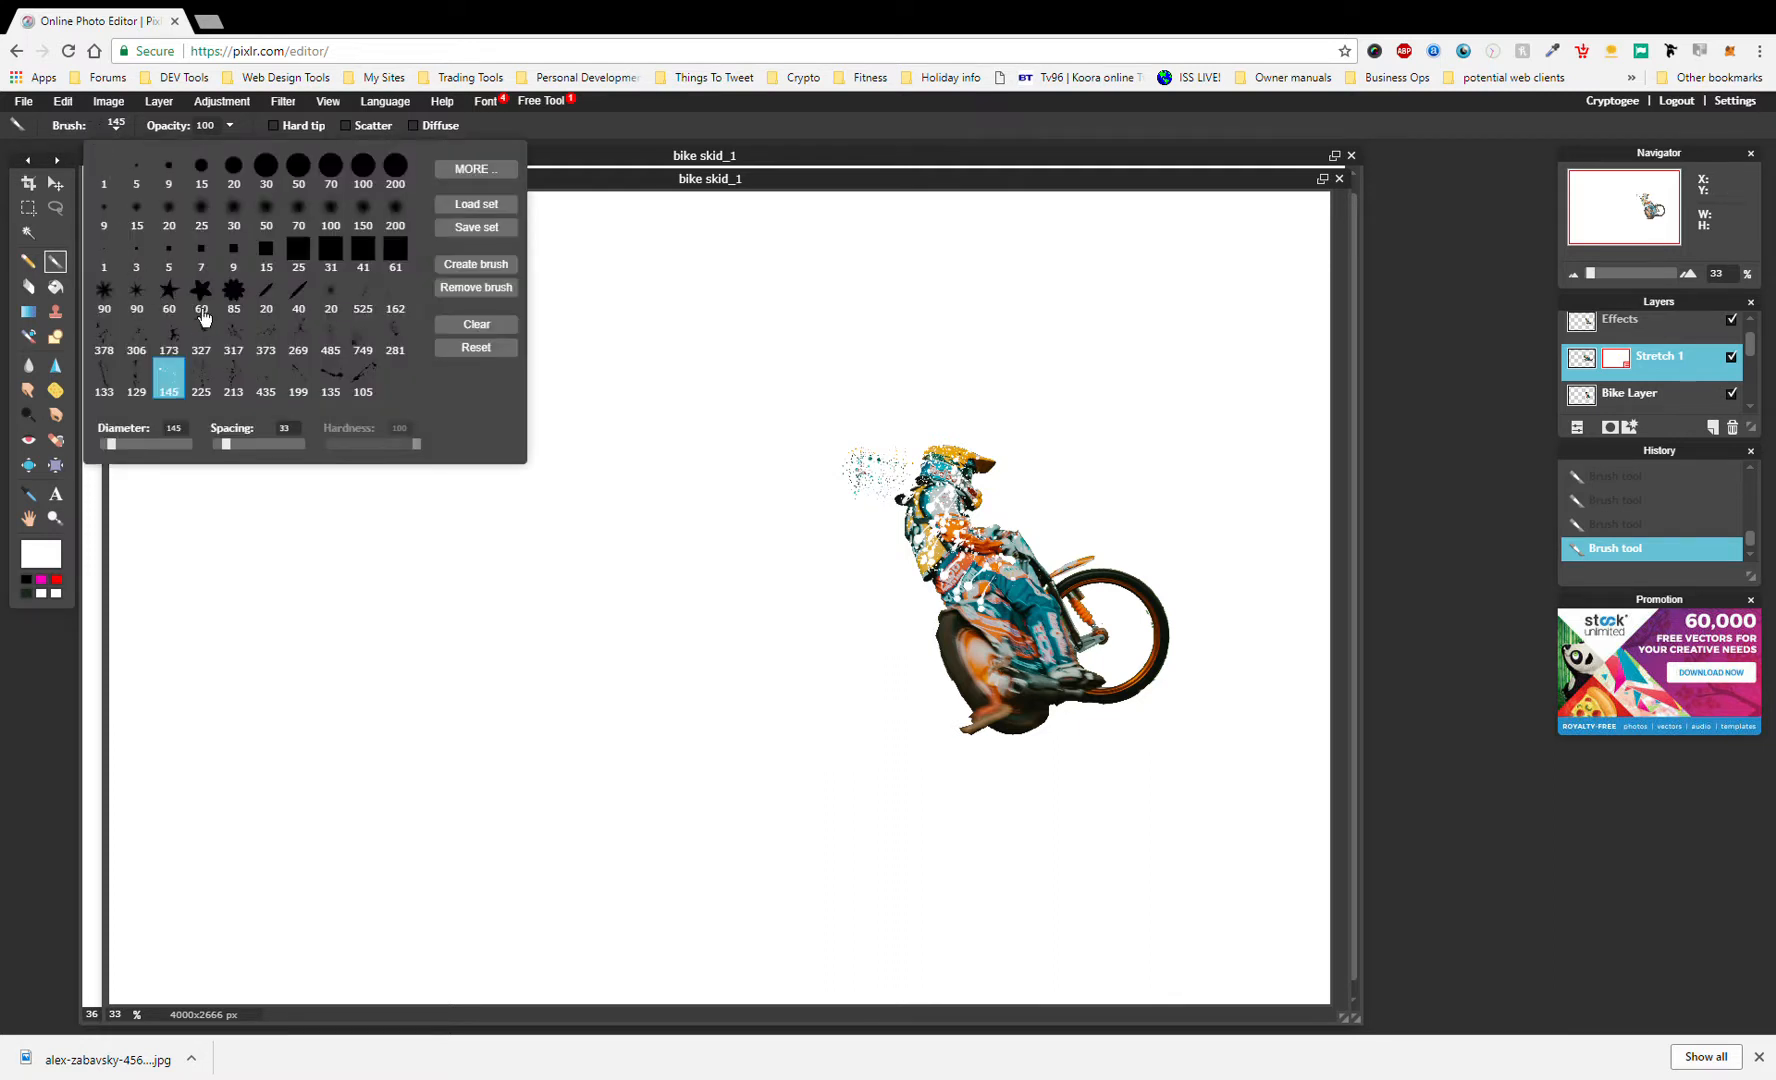
left_click(201, 385)
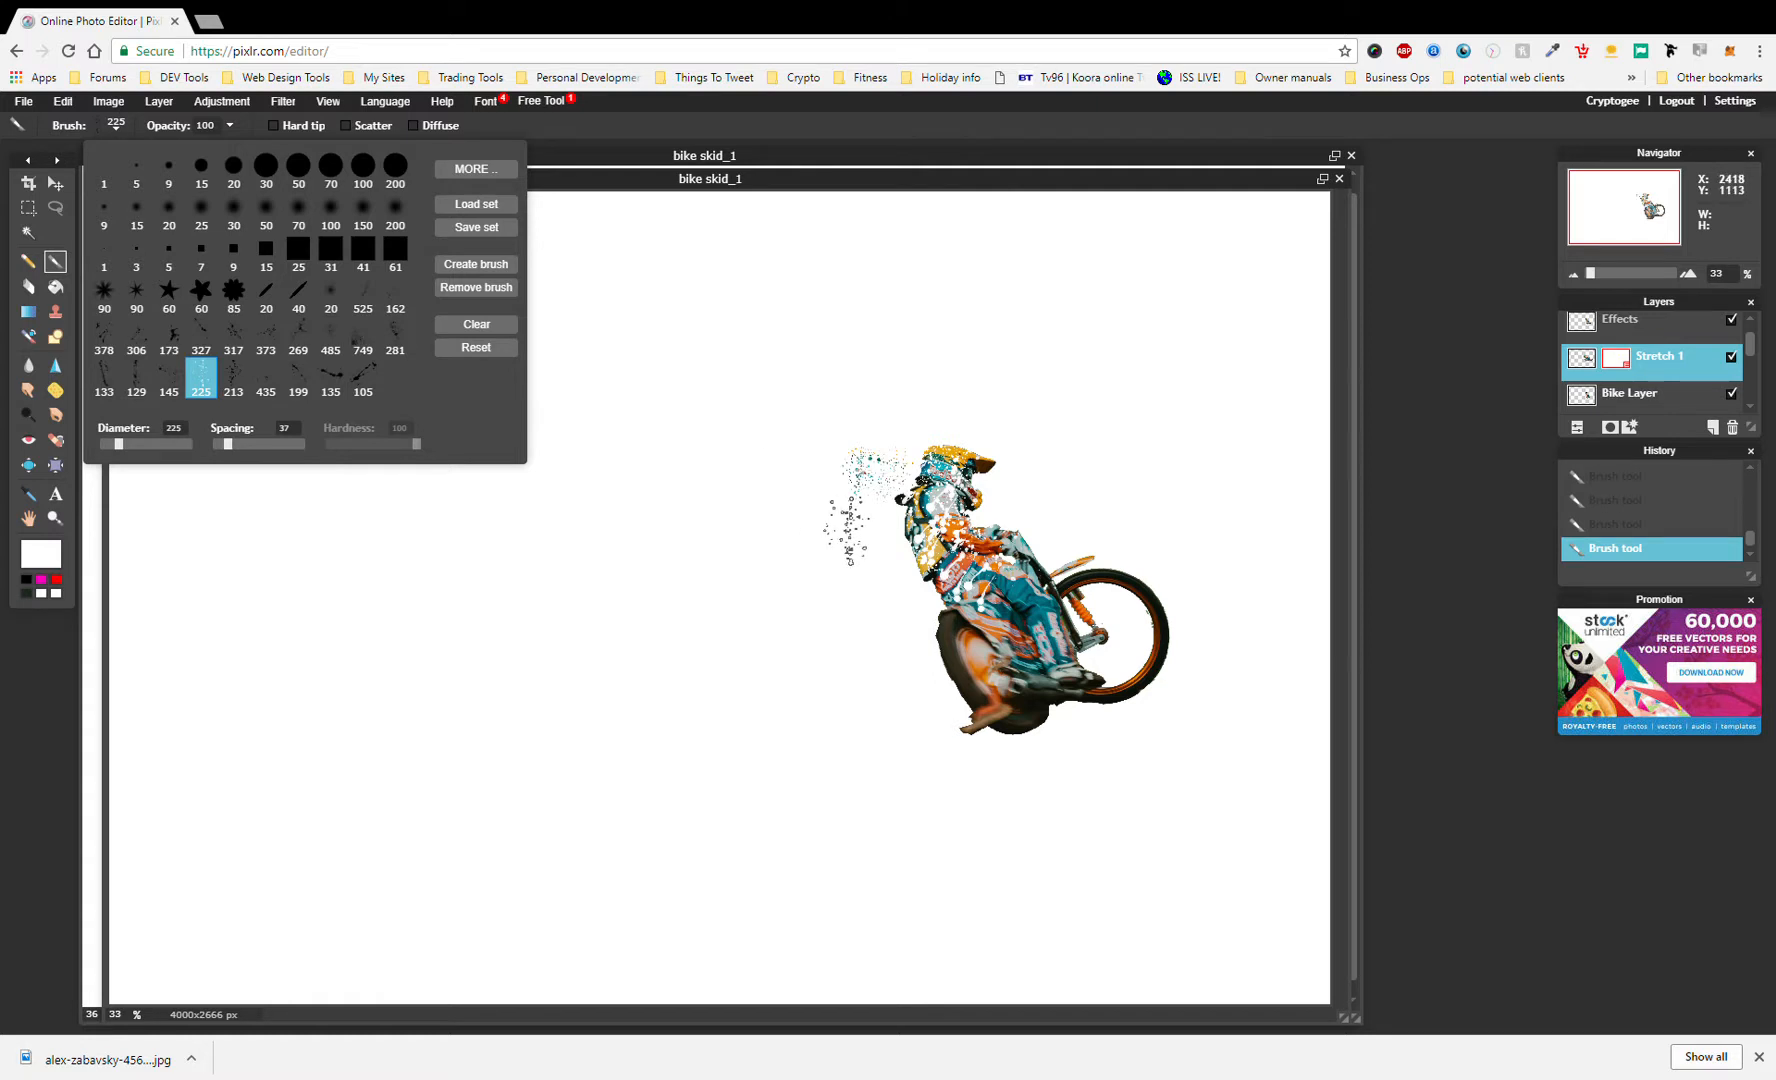
mouse_move(880, 508)
left_mouse_down()
mouse_move(871, 545)
mouse_move(835, 490)
mouse_move(905, 470)
mouse_move(860, 560)
mouse_move(845, 500)
mouse_move(905, 532)
mouse_move(885, 569)
mouse_move(838, 455)
mouse_move(810, 503)
mouse_move(893, 505)
mouse_move(890, 570)
mouse_move(889, 555)
mouse_move(918, 564)
mouse_move(852, 440)
left_mouse_up()
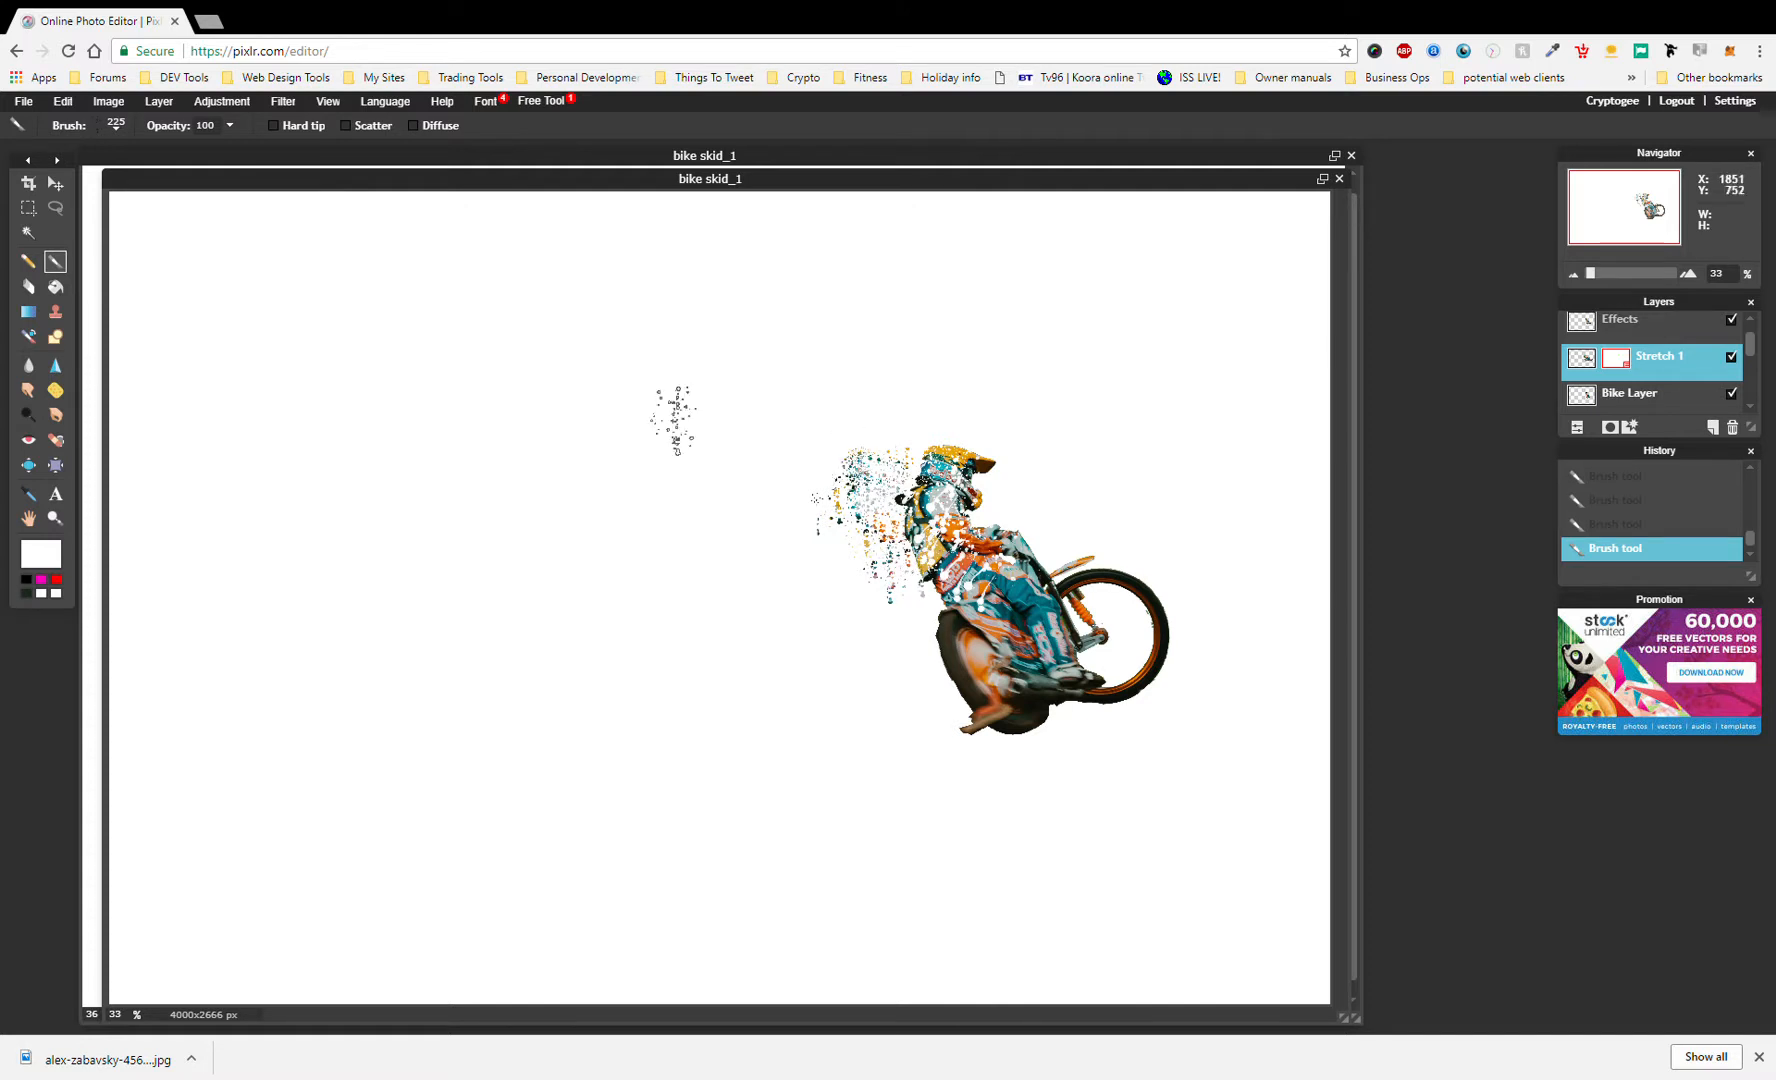
- Add fine particles behind the rider's back on the Stretch 1 mask with the 485 splatter brush
left_click(97, 138)
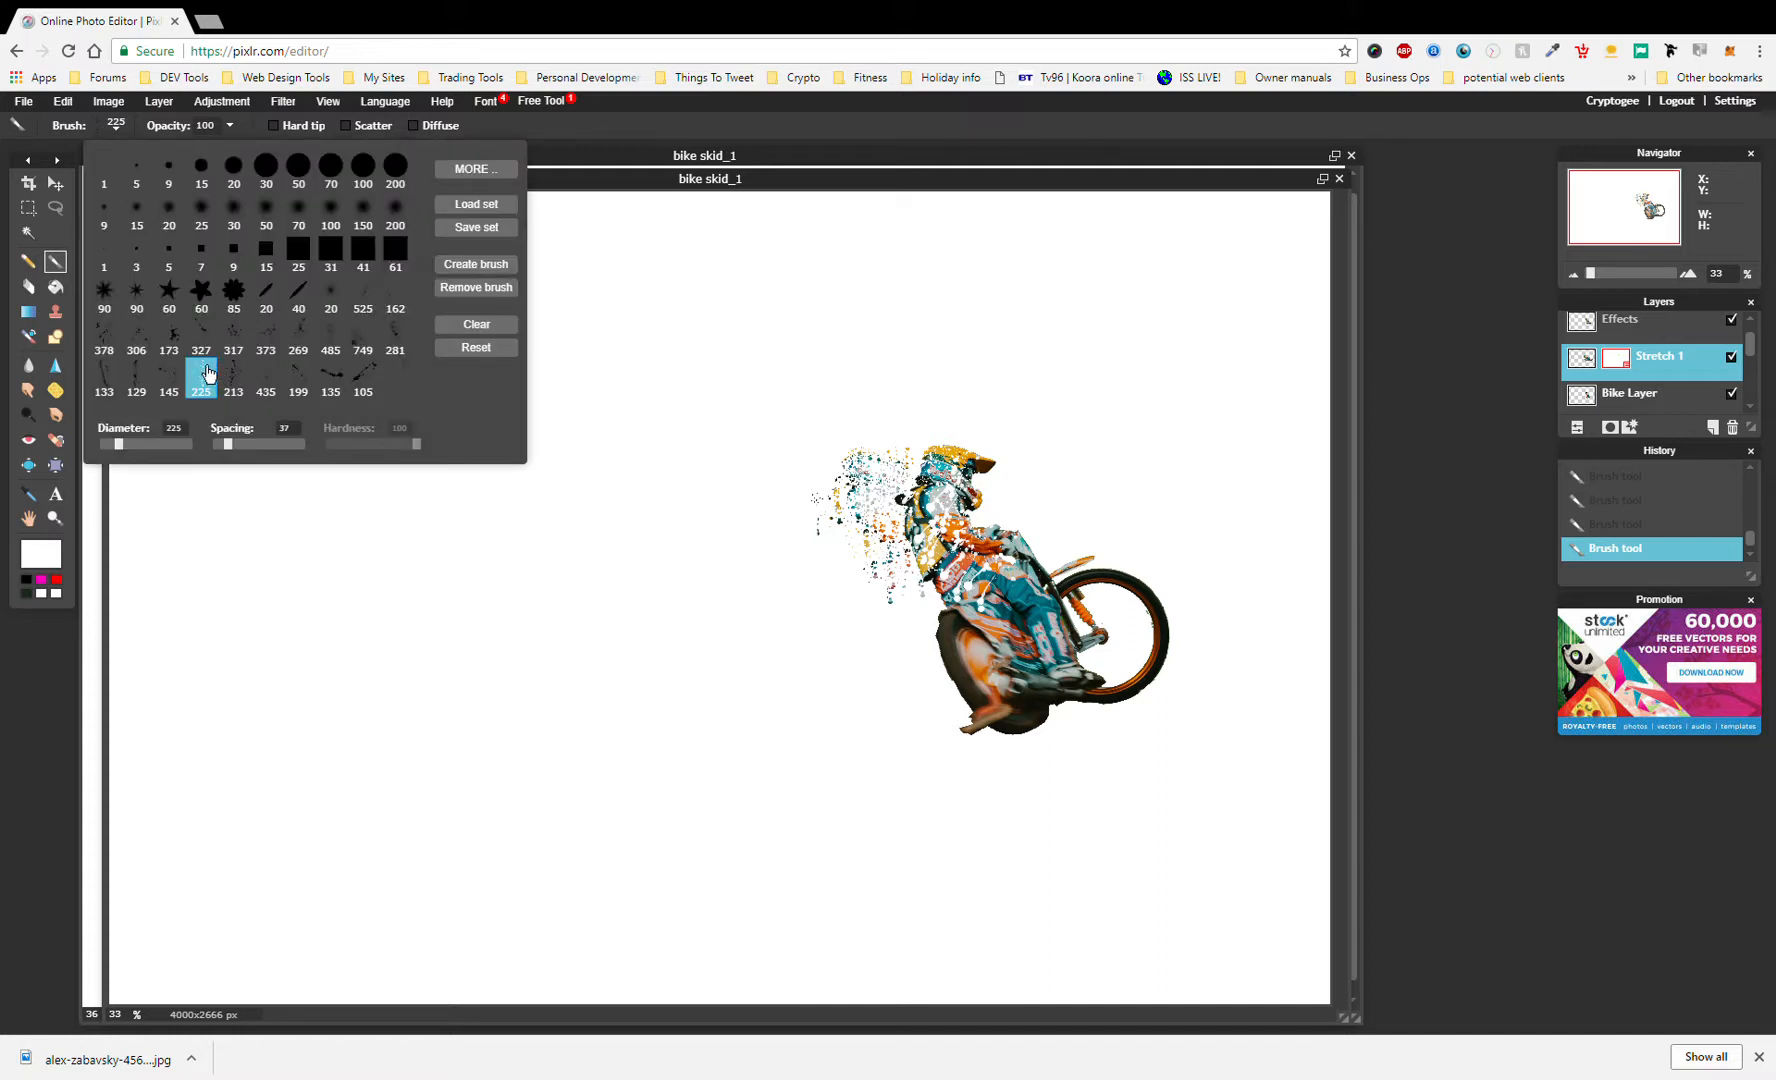
left_click(346, 348)
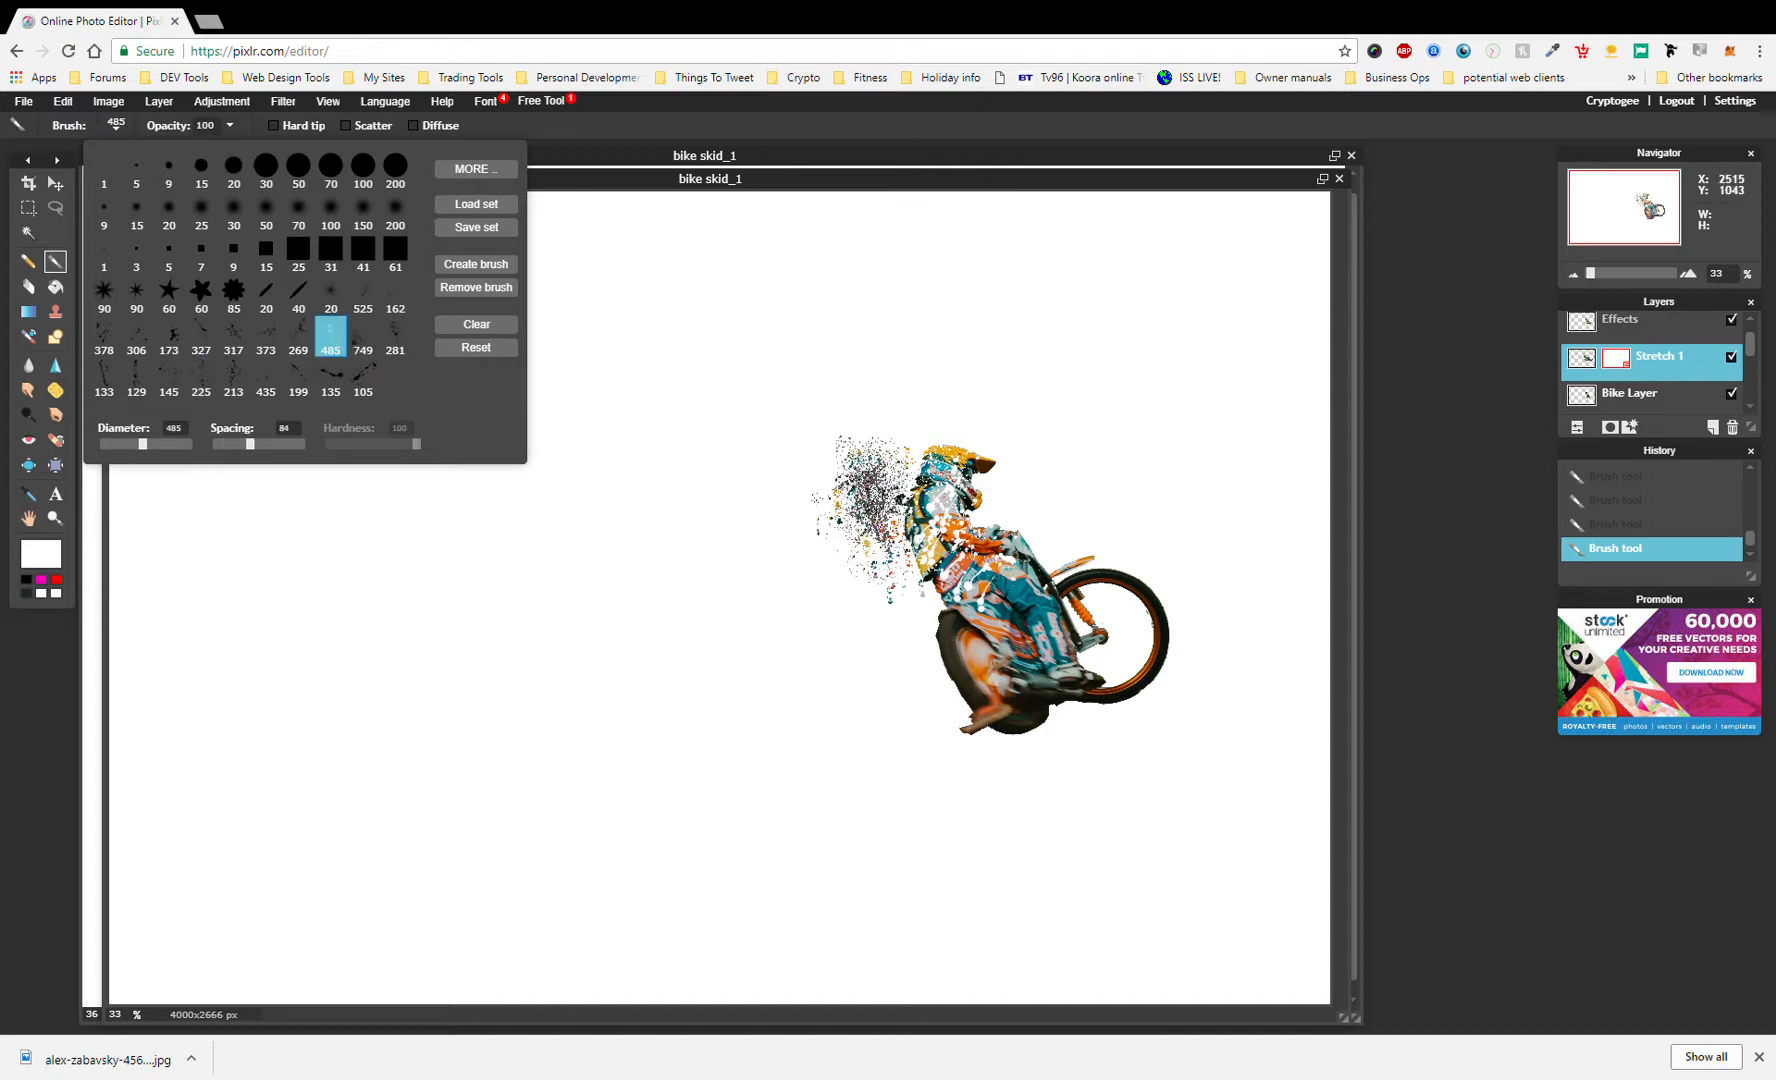
left_click(877, 509)
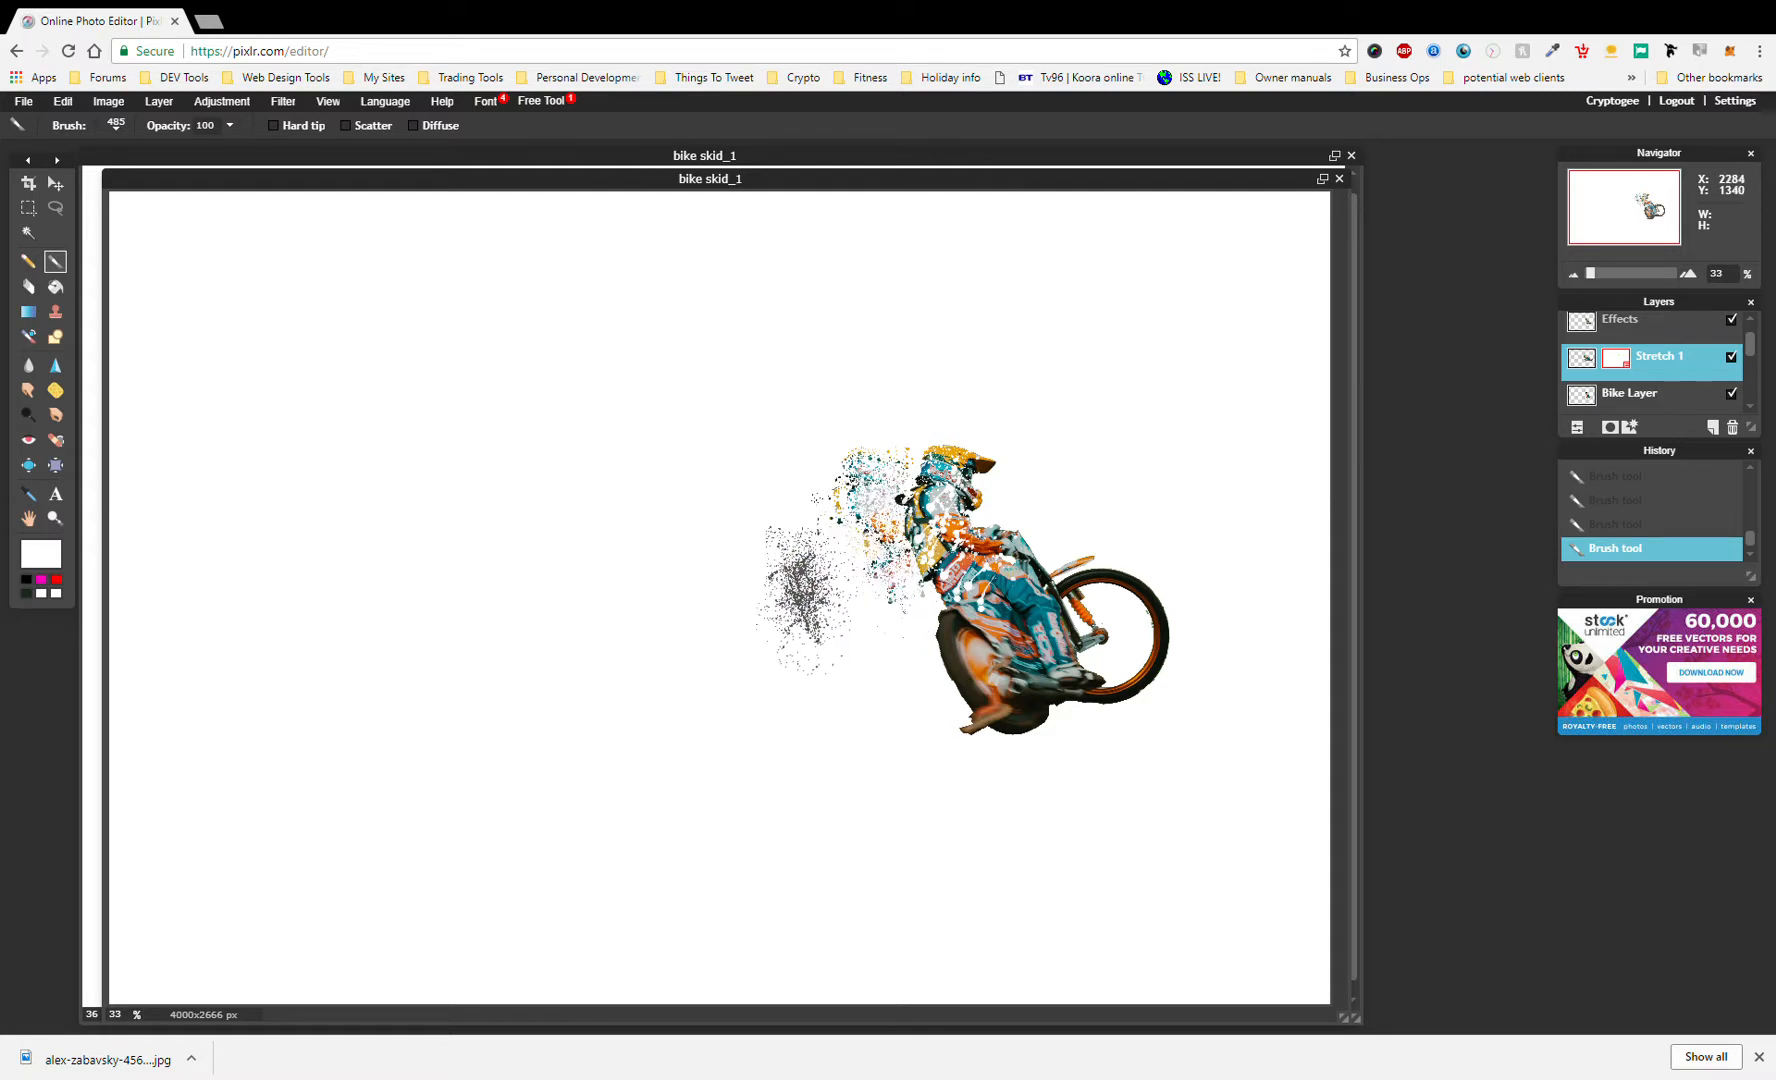
- Use the Blur tool with the 145 splatter brush on the Stretch 1 mask to bring out particles behind the rider's head and back
left_click(27, 366)
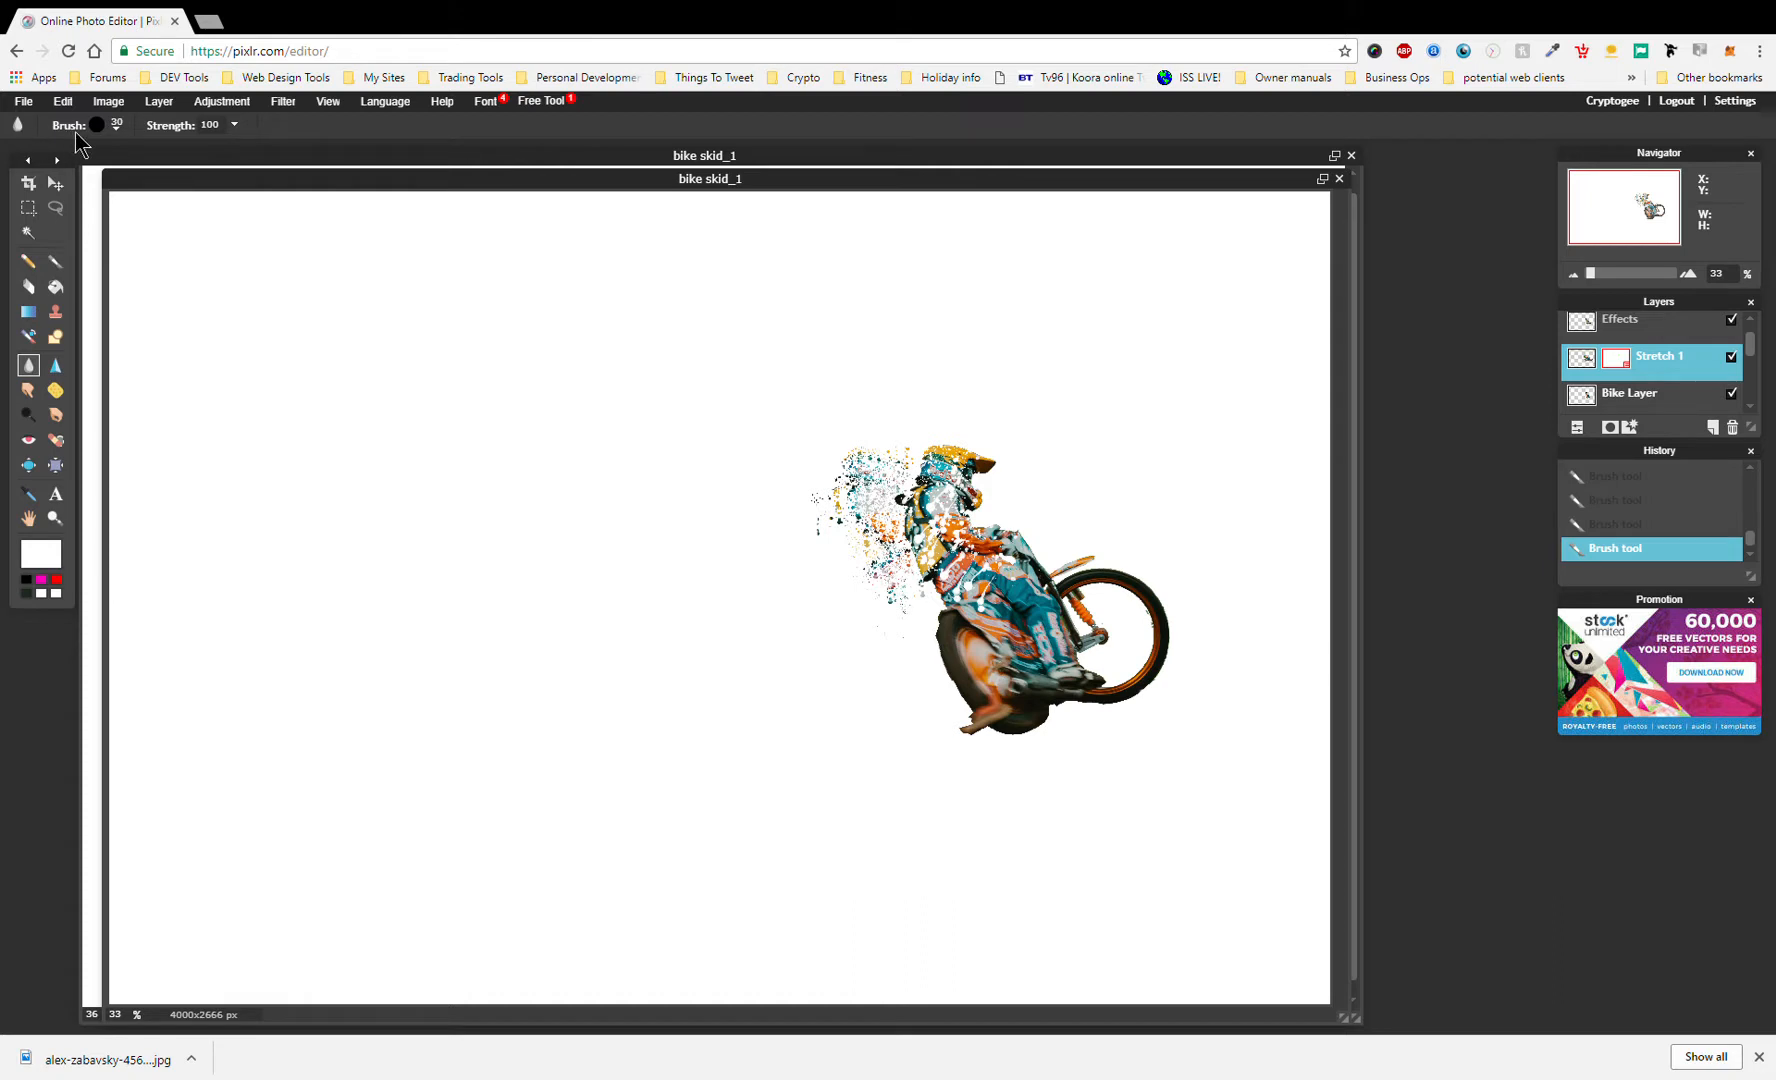
left_click(96, 125)
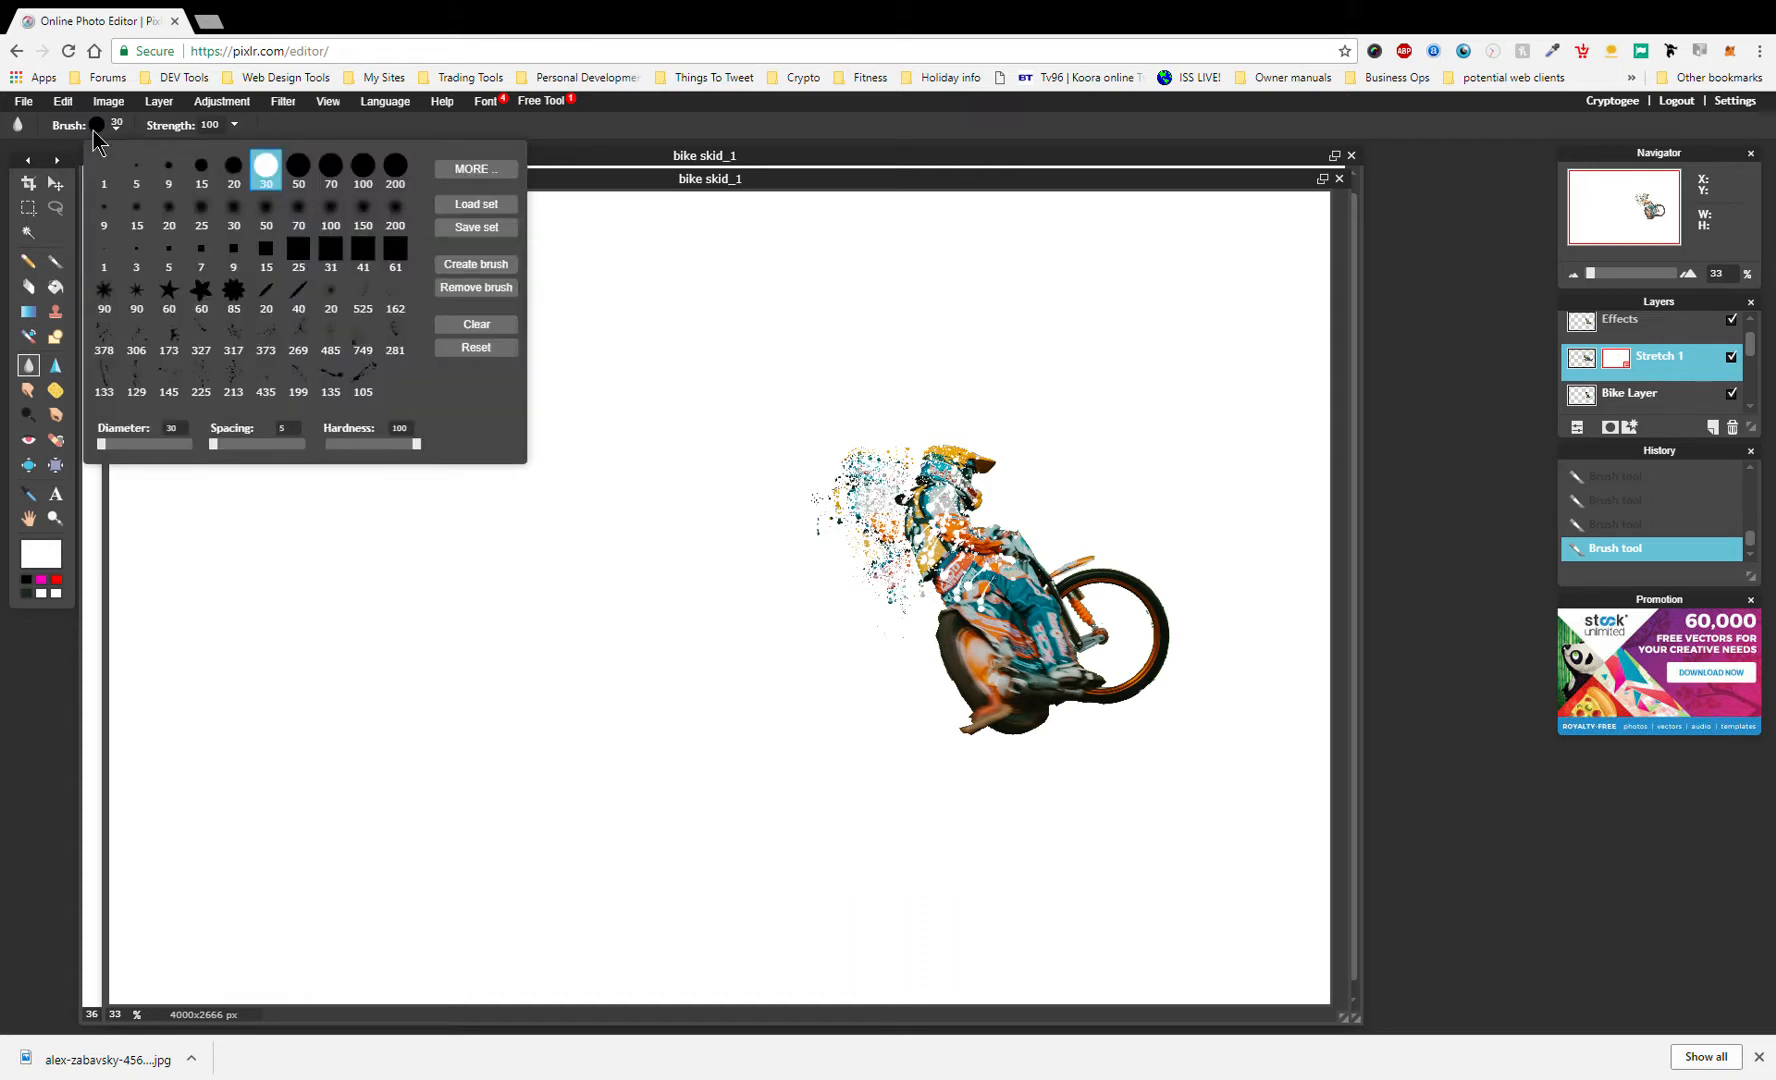
left_click(169, 378)
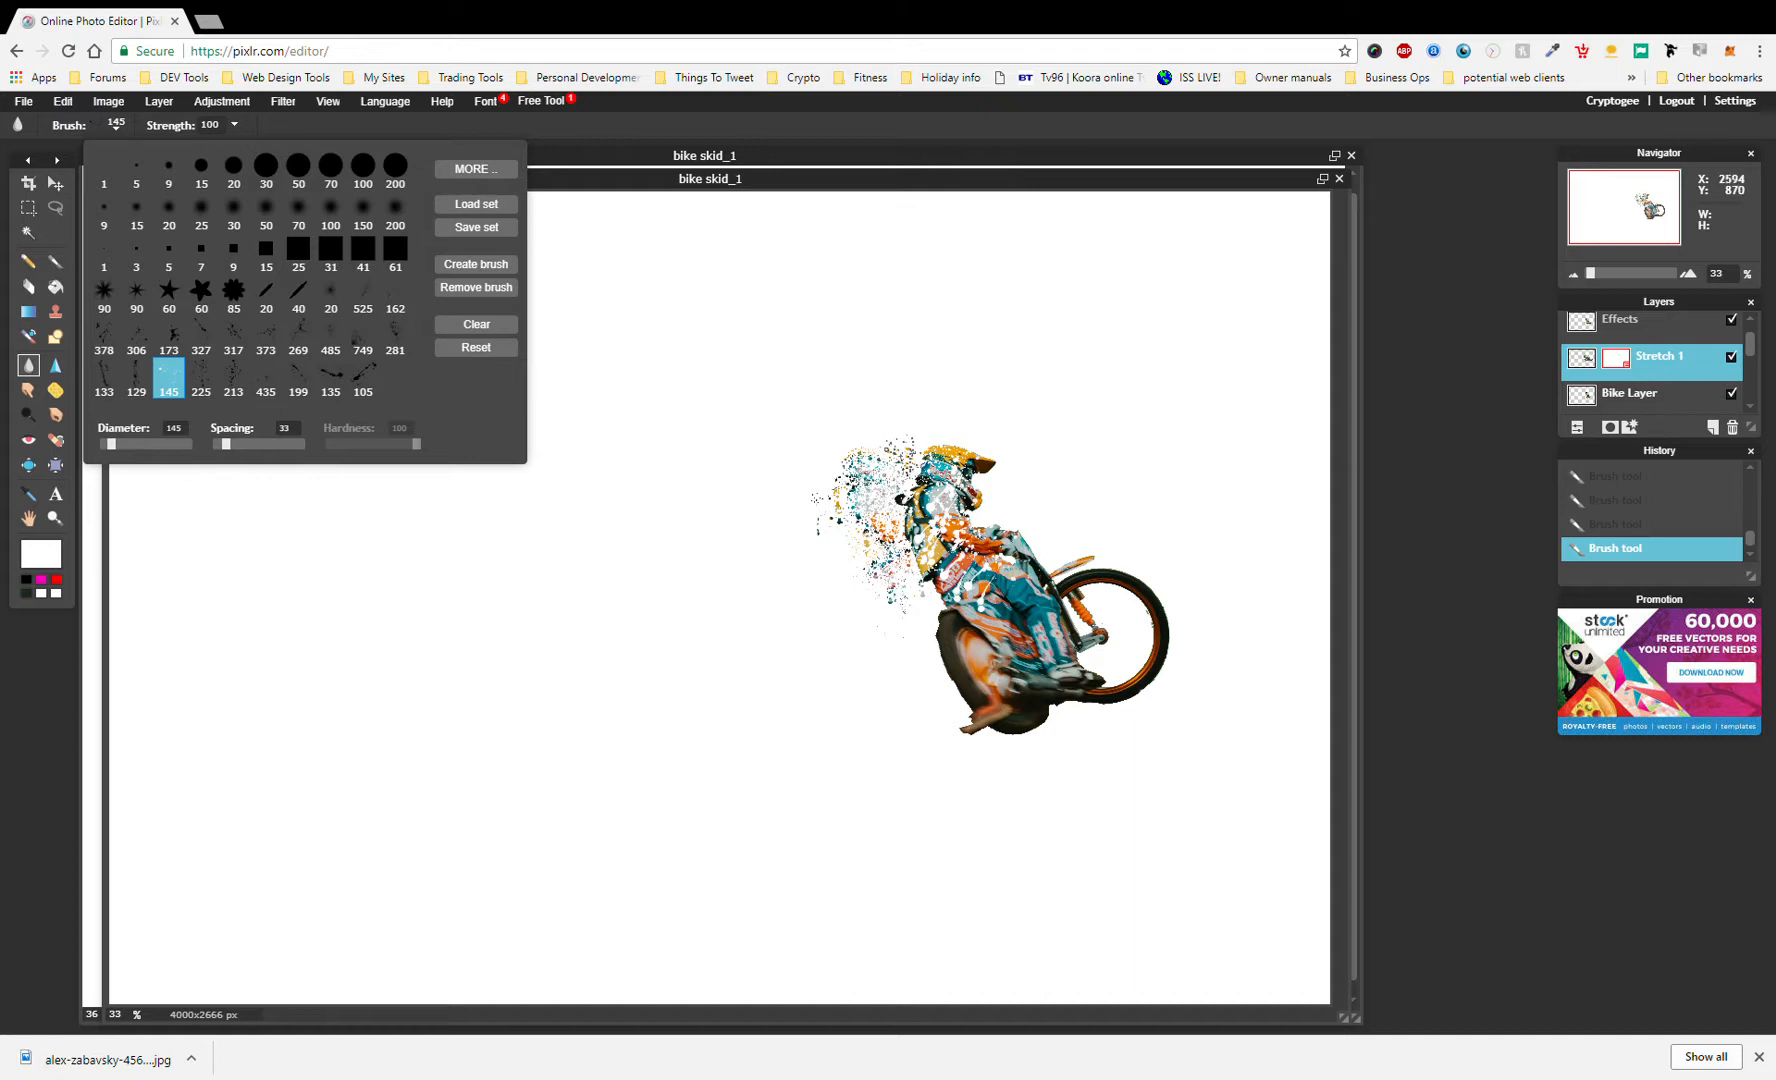
left_click(907, 455)
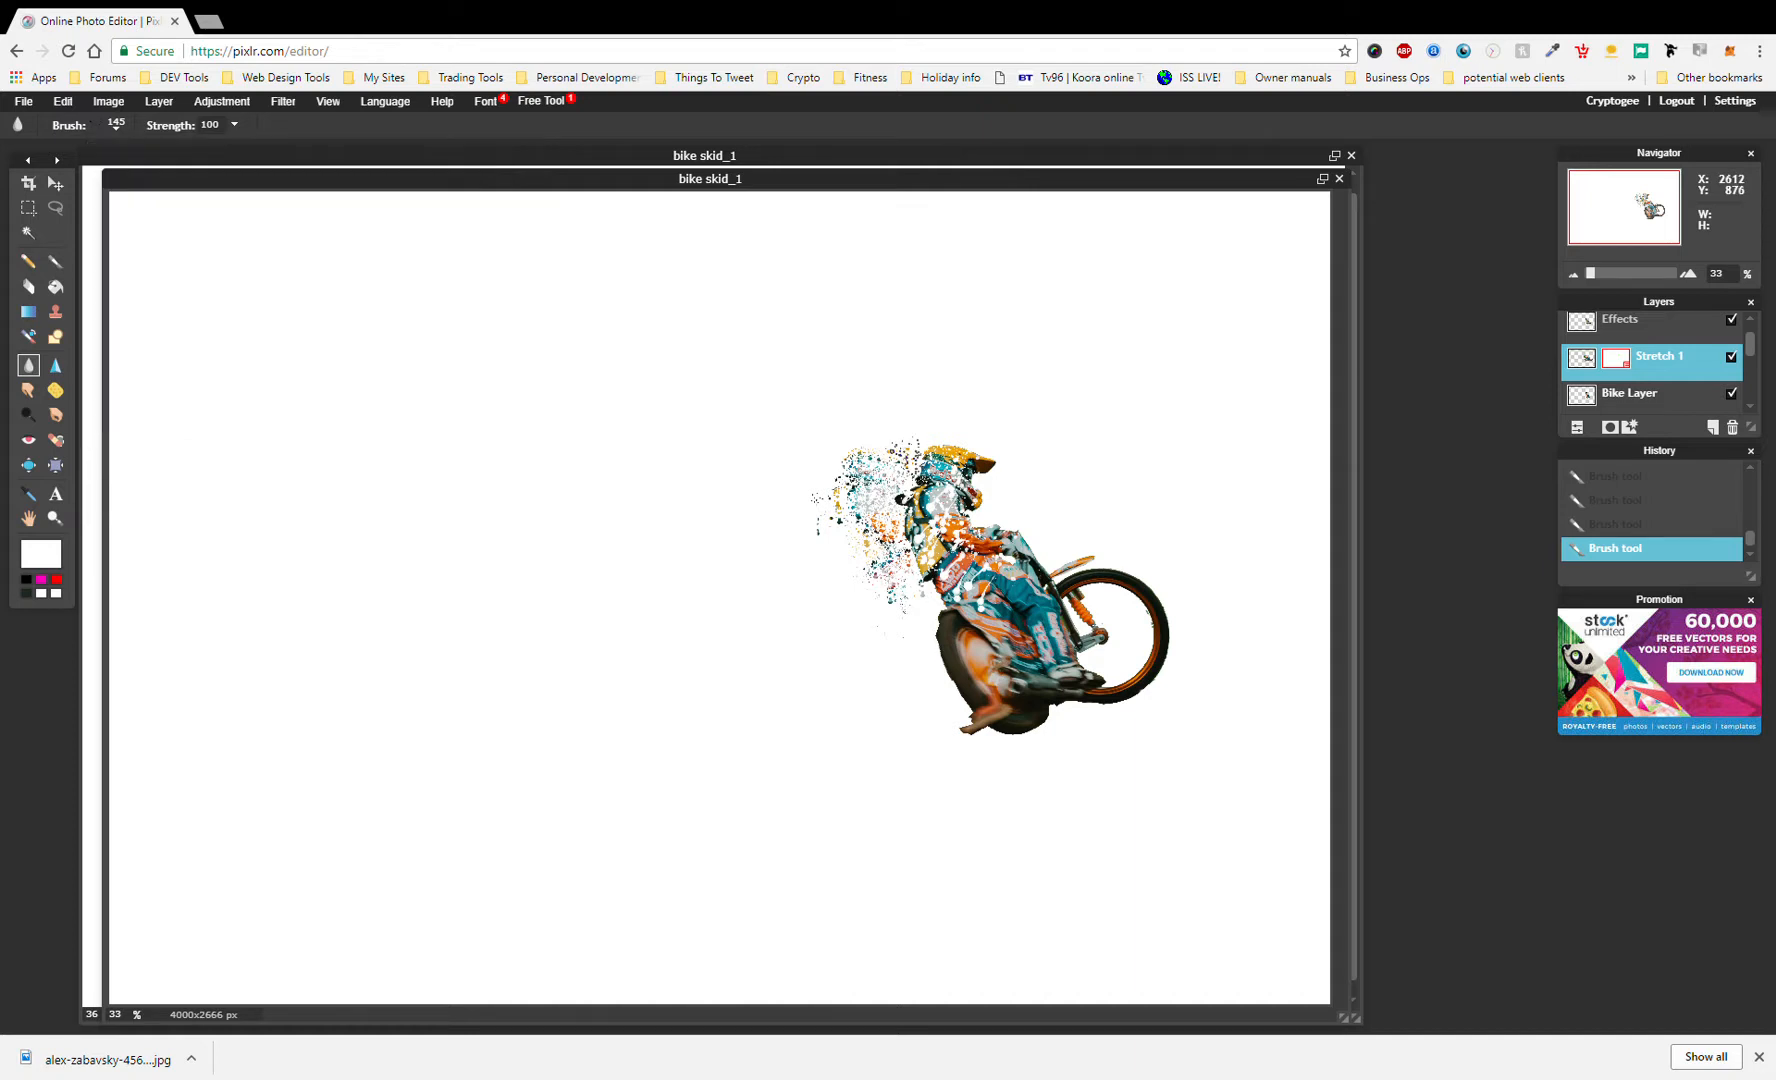
mouse_move(903, 462)
left_mouse_down()
mouse_move(829, 480)
mouse_move(849, 536)
mouse_move(840, 522)
mouse_move(904, 570)
mouse_move(868, 560)
mouse_move(908, 579)
mouse_move(848, 440)
mouse_move(847, 482)
mouse_move(915, 535)
mouse_move(882, 510)
mouse_move(894, 531)
mouse_move(787, 527)
mouse_move(918, 592)
mouse_move(897, 597)
mouse_move(935, 590)
mouse_move(811, 473)
mouse_move(832, 472)
left_mouse_up()
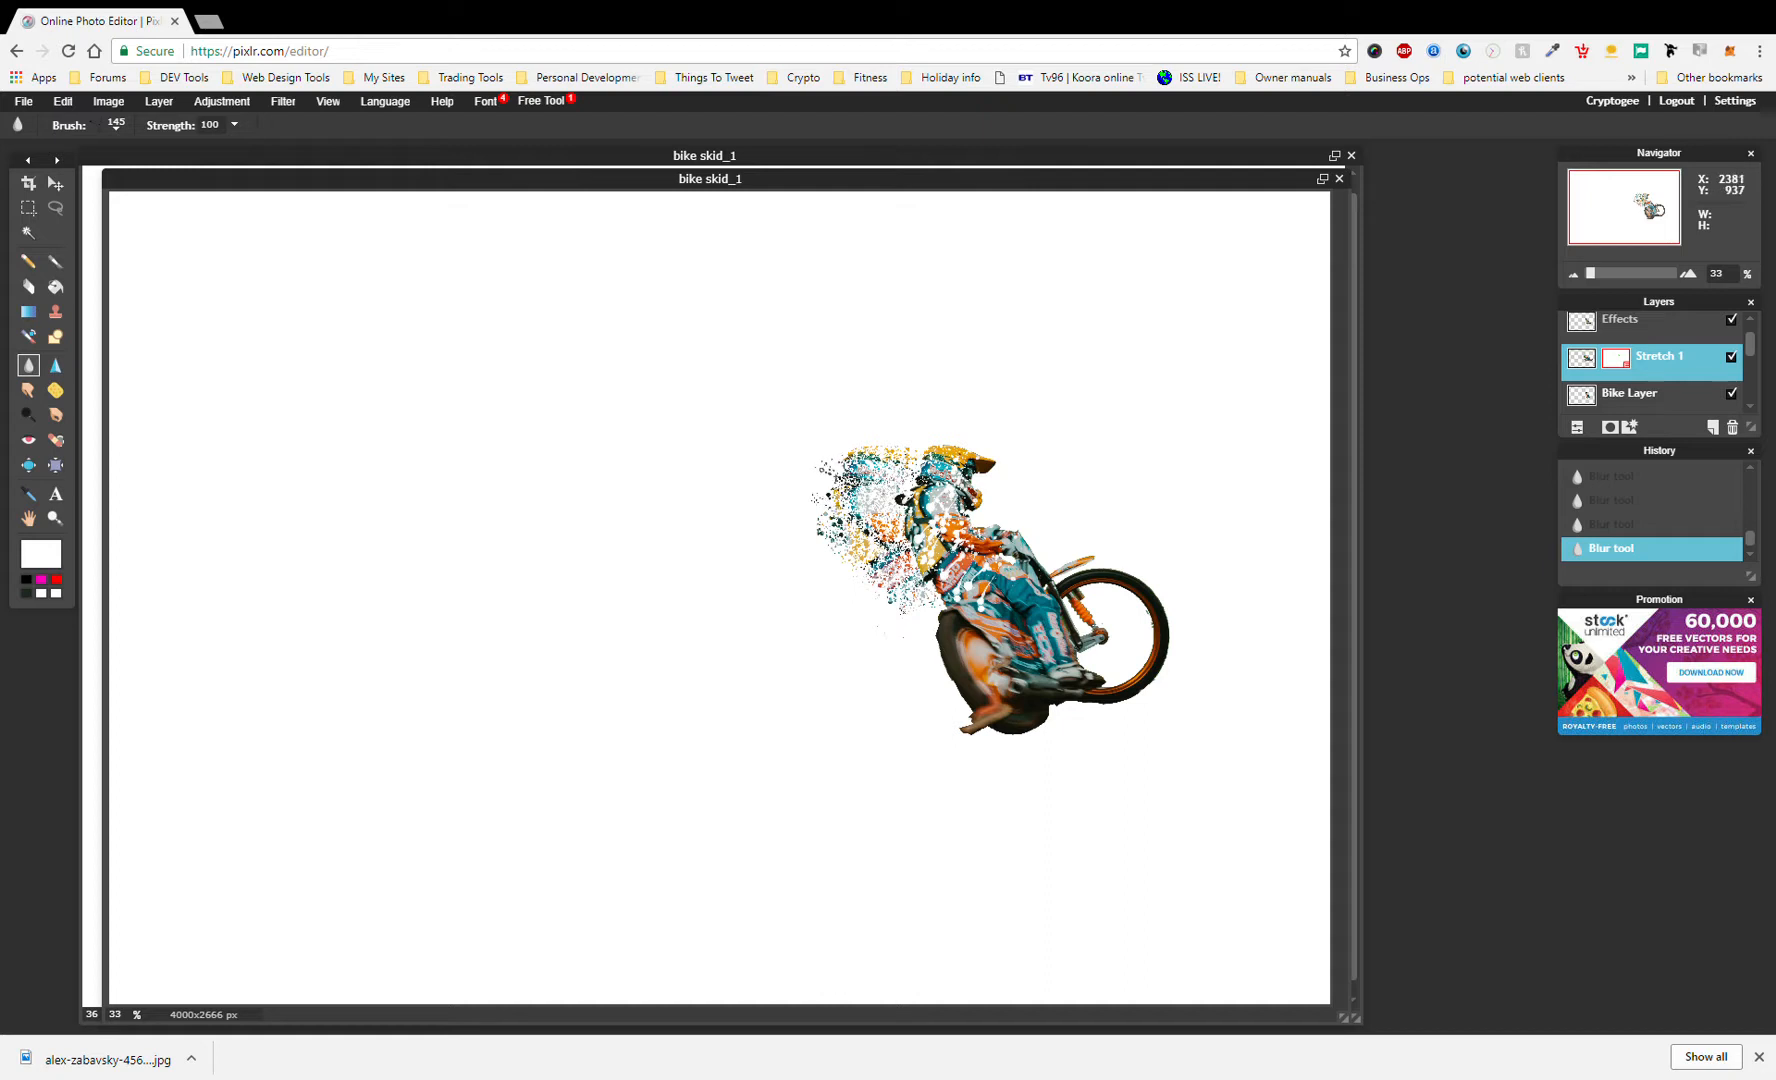
- Extend the Stretch 1 particles along the rider's lower back using the Blur tool with the 105 splatter brush
left_click(97, 130)
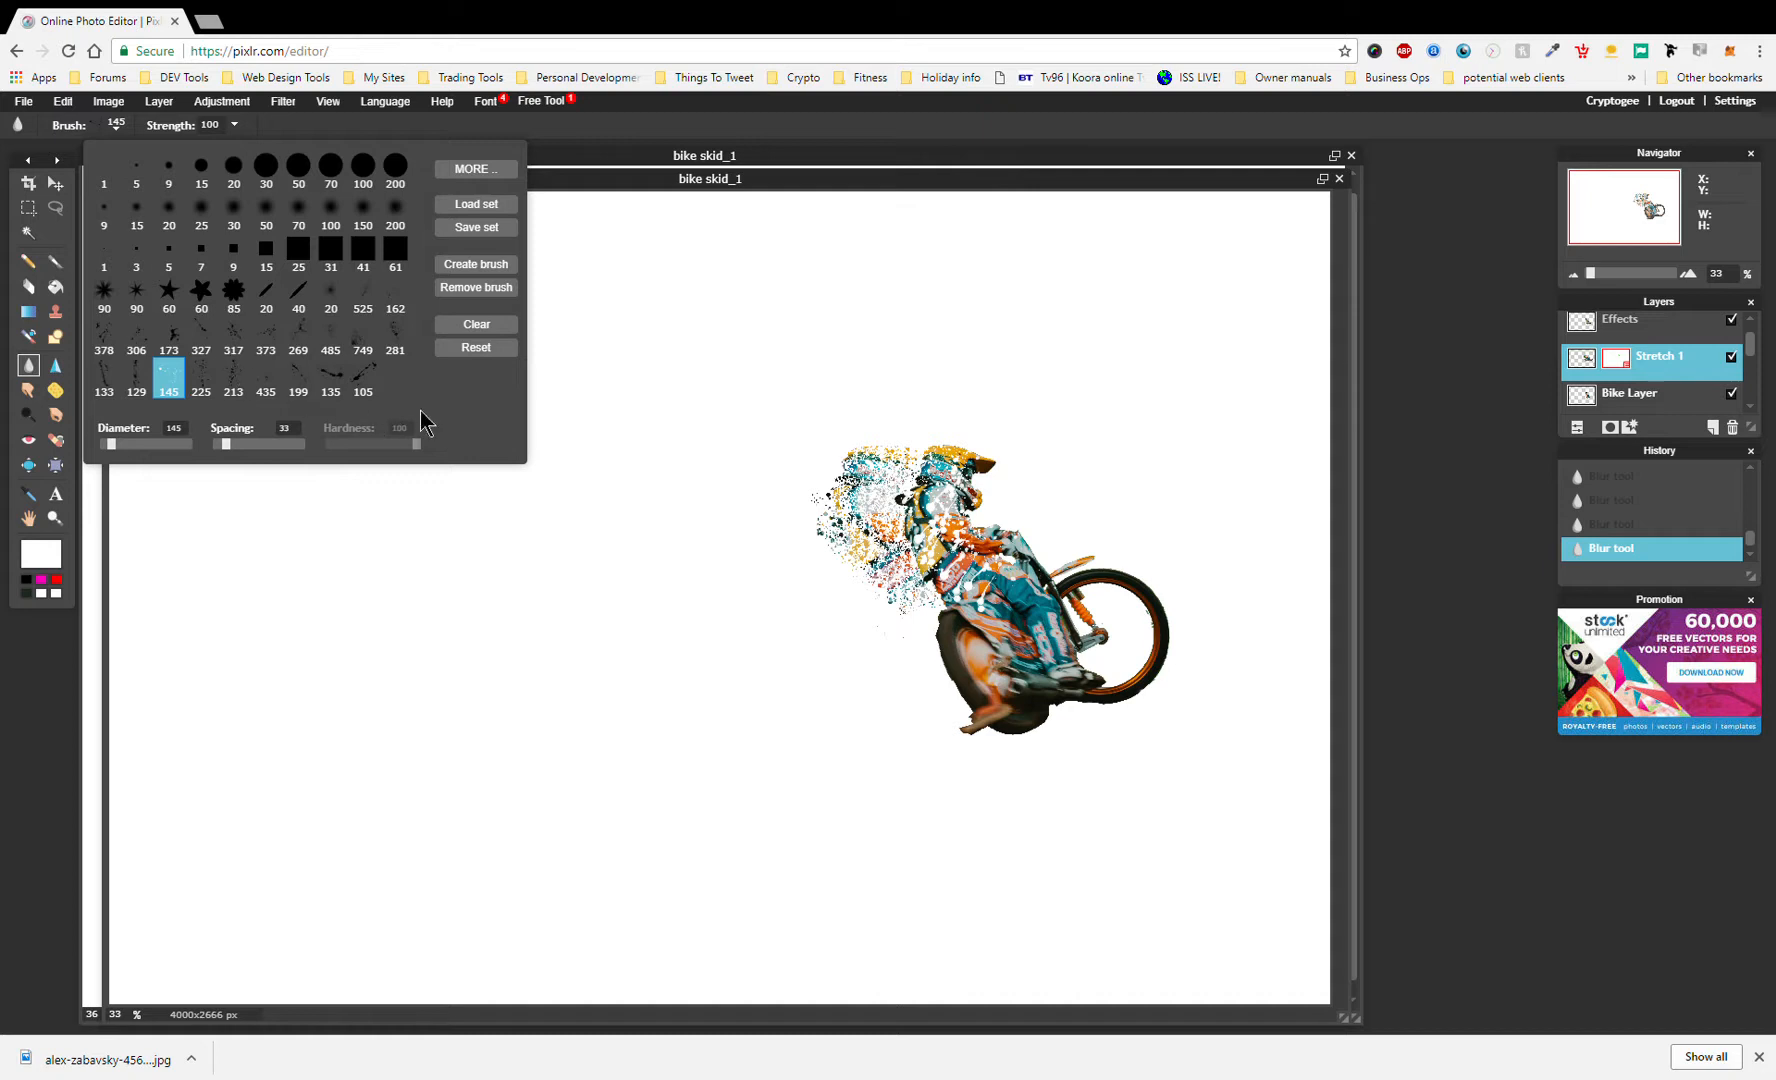
left_click(378, 396)
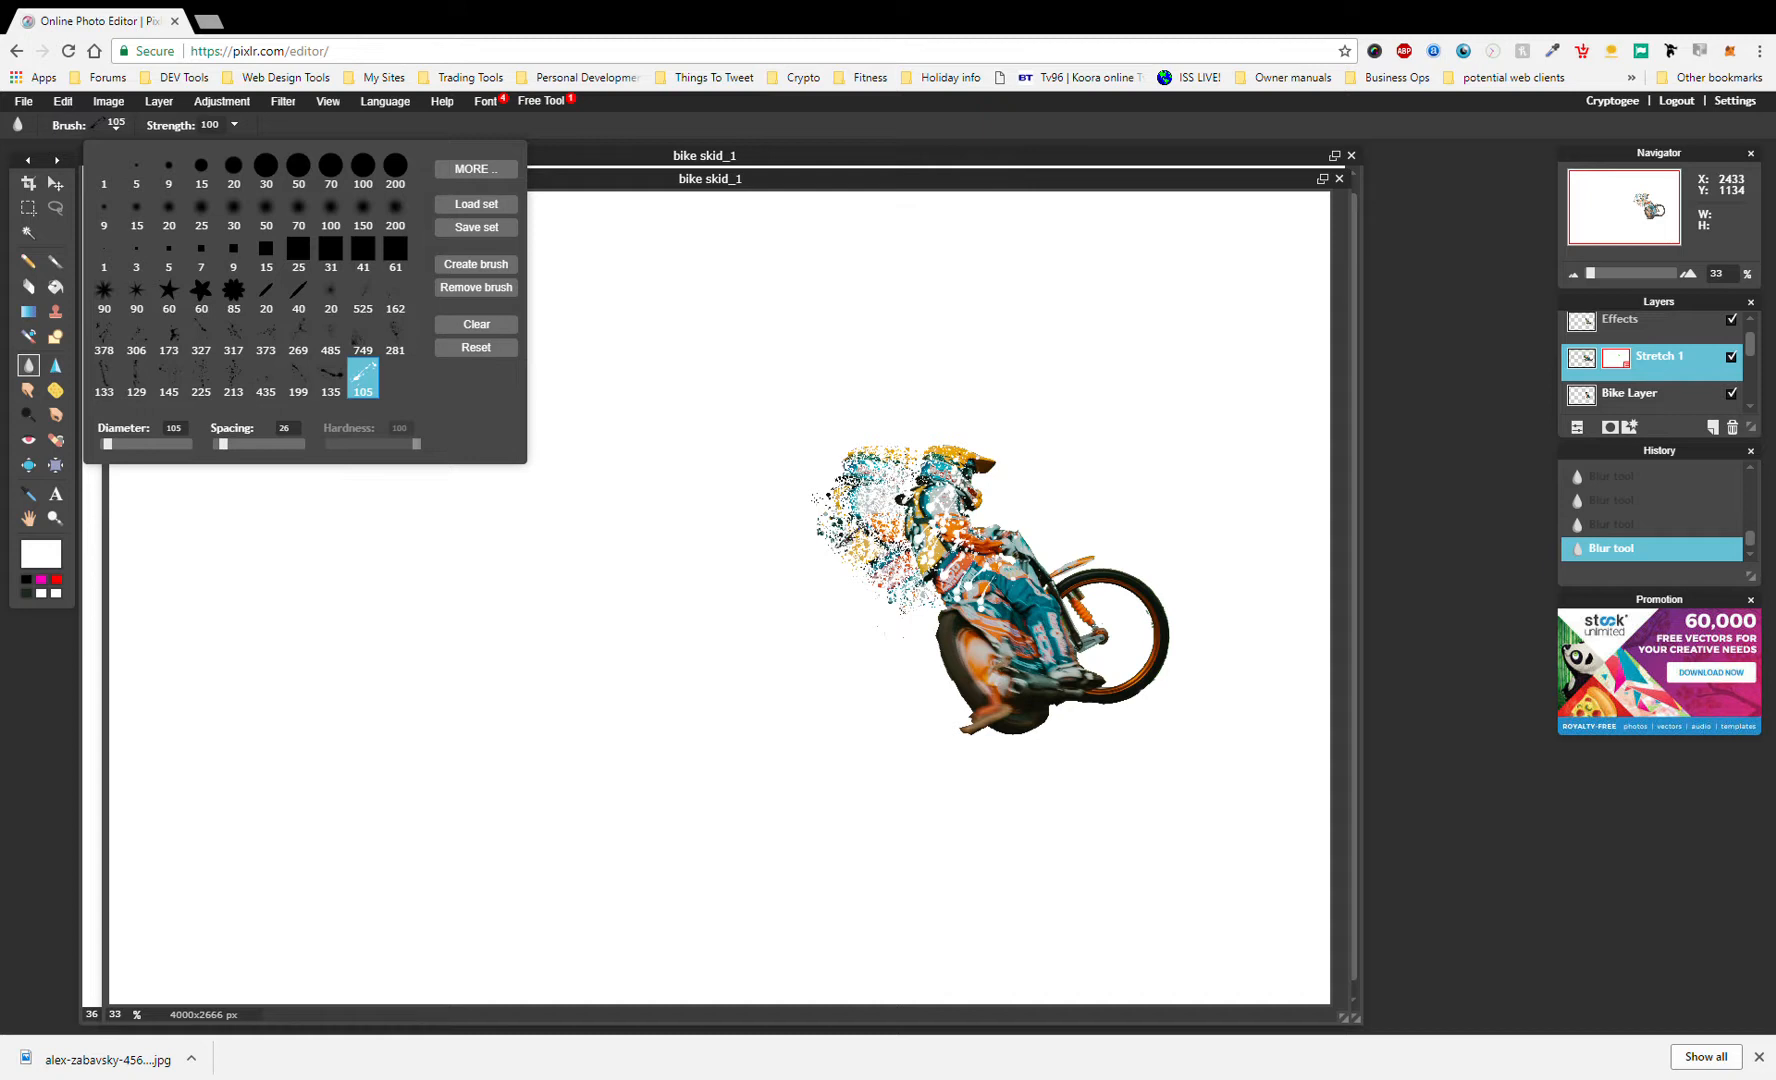
left_click(871, 566)
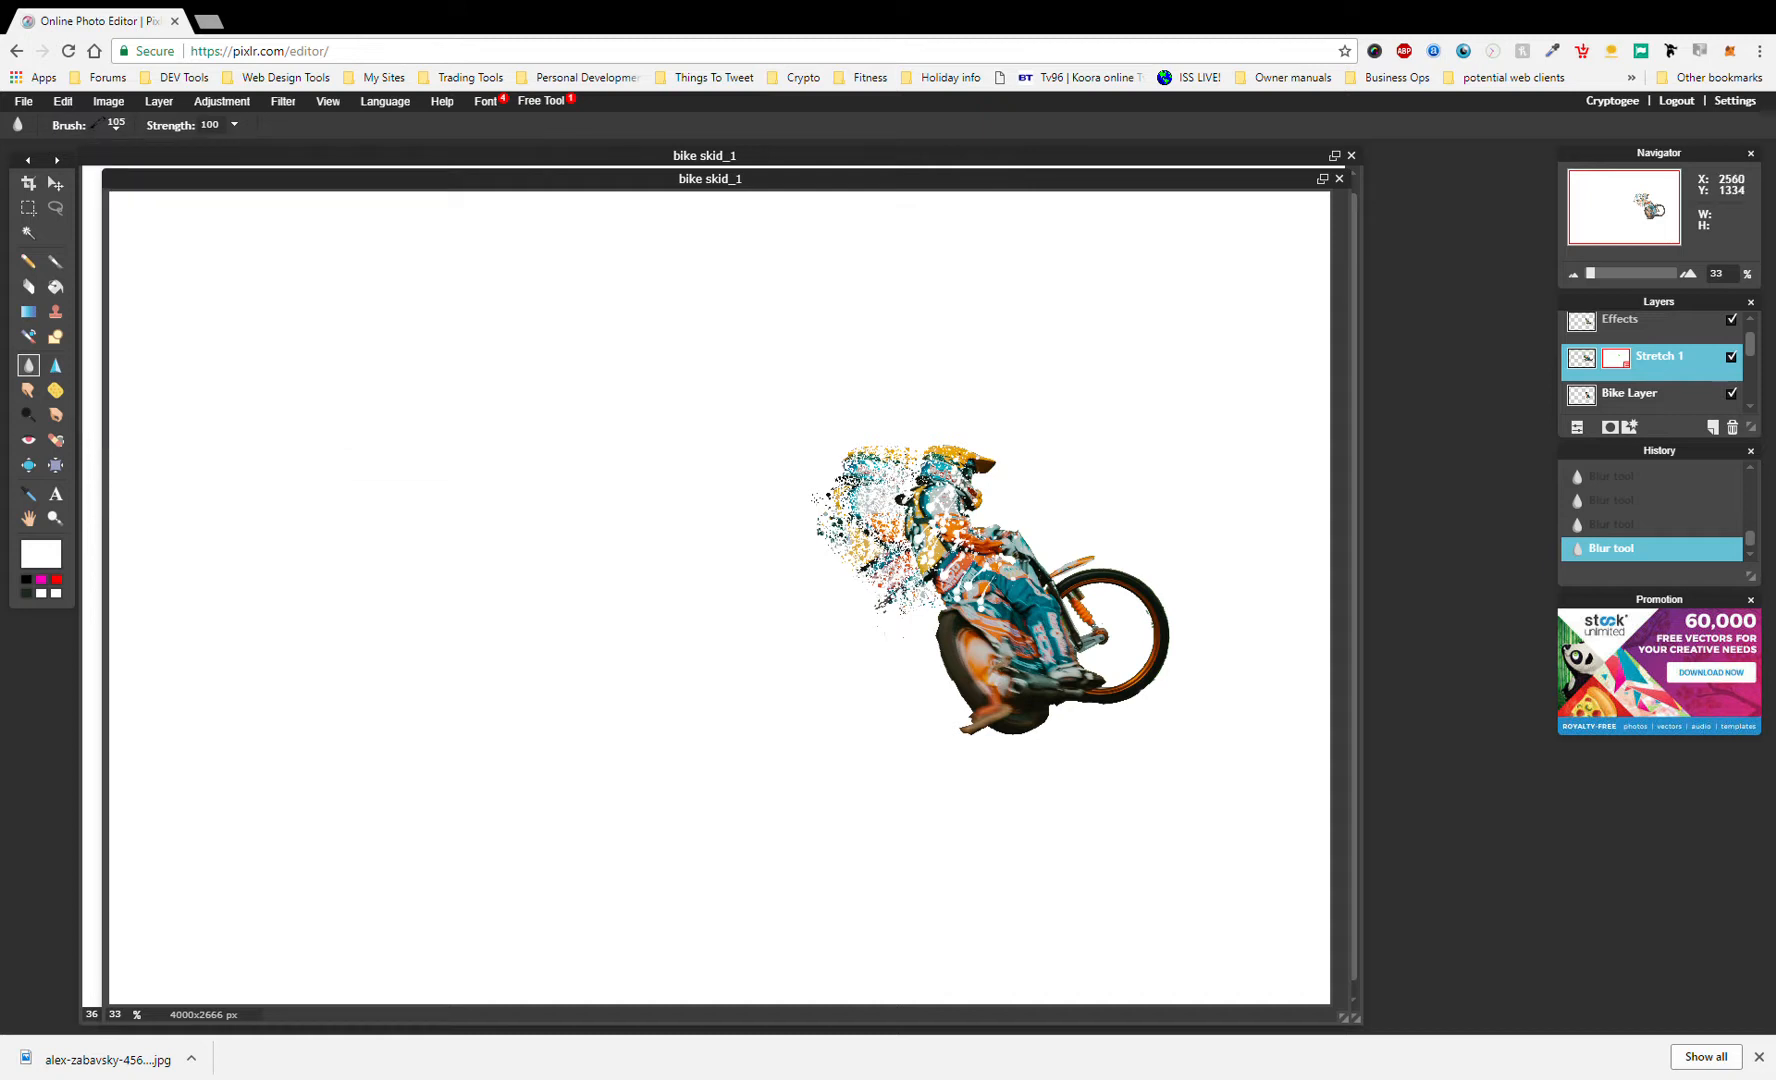
left_click_drag(890, 598, 868, 617)
- Undo and redo the last three blur strokes on the Stretch 1 mask to compare the particles
key("ctrl+z")
key("ctrl+z")
key("ctrl+z")
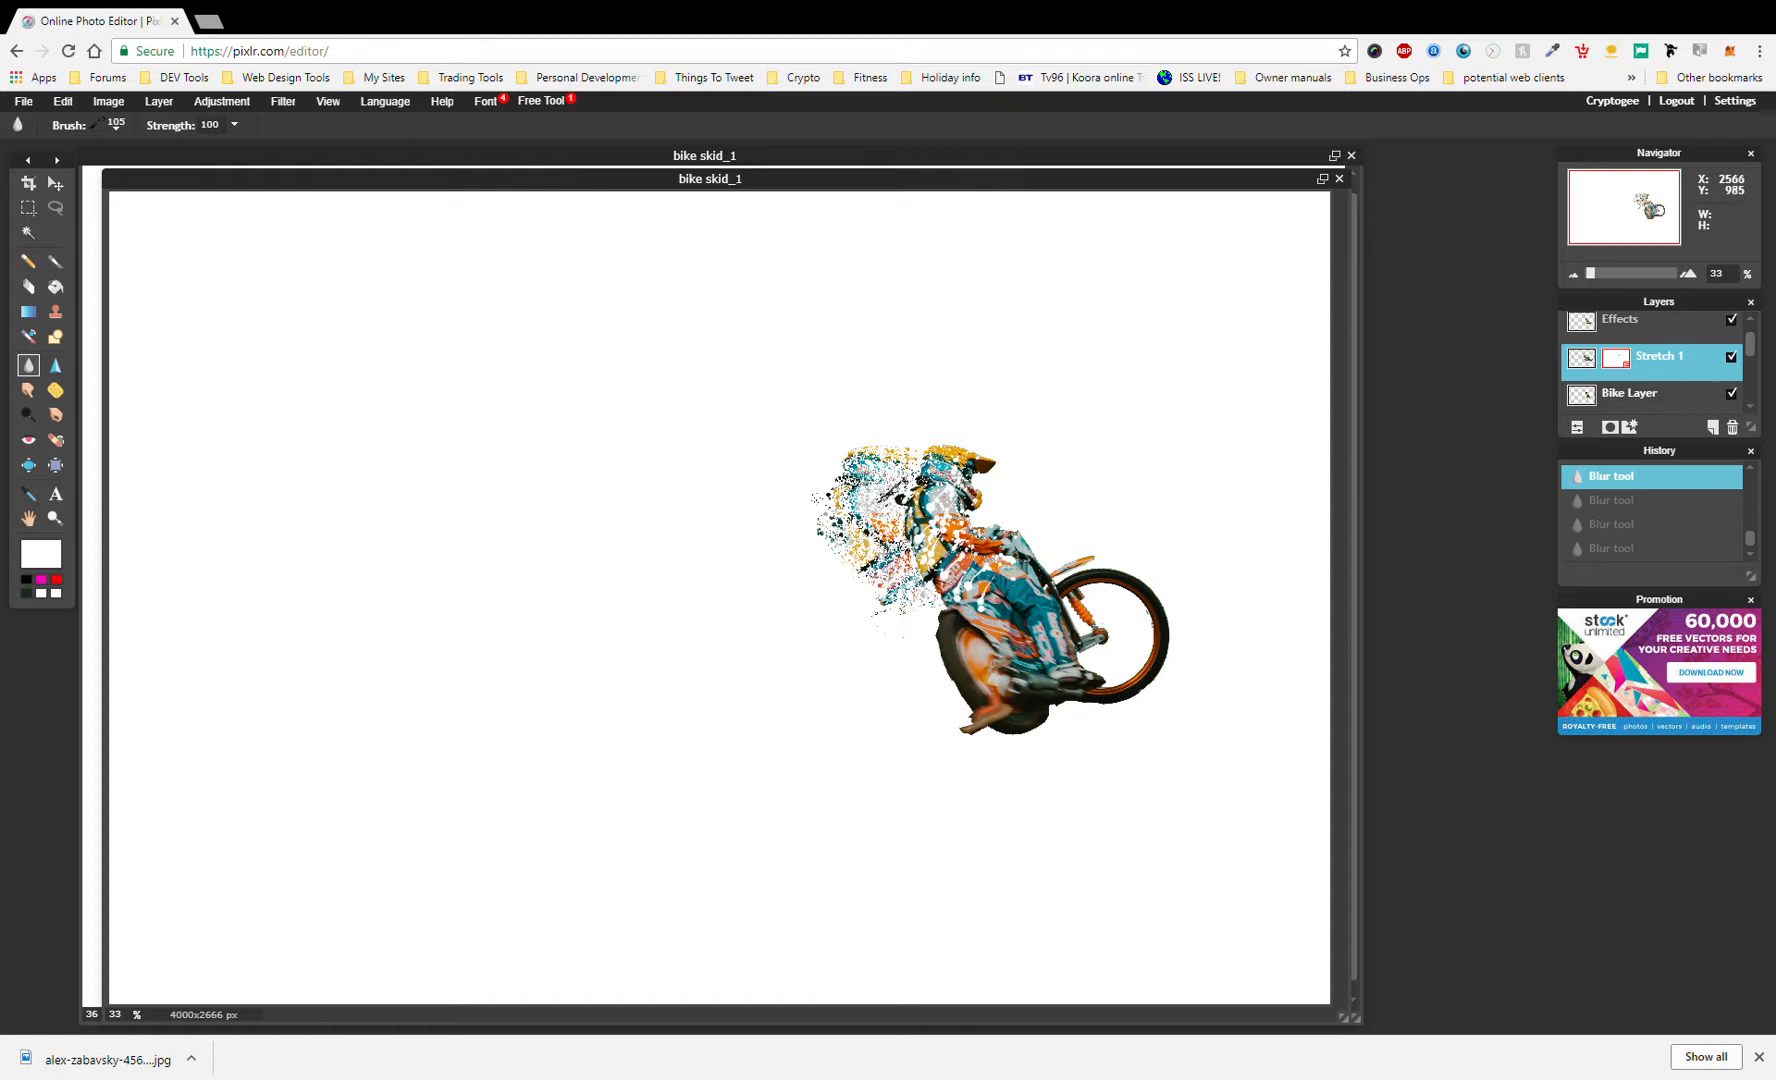
key("ctrl+y")
key("ctrl+y")
key("ctrl+y")
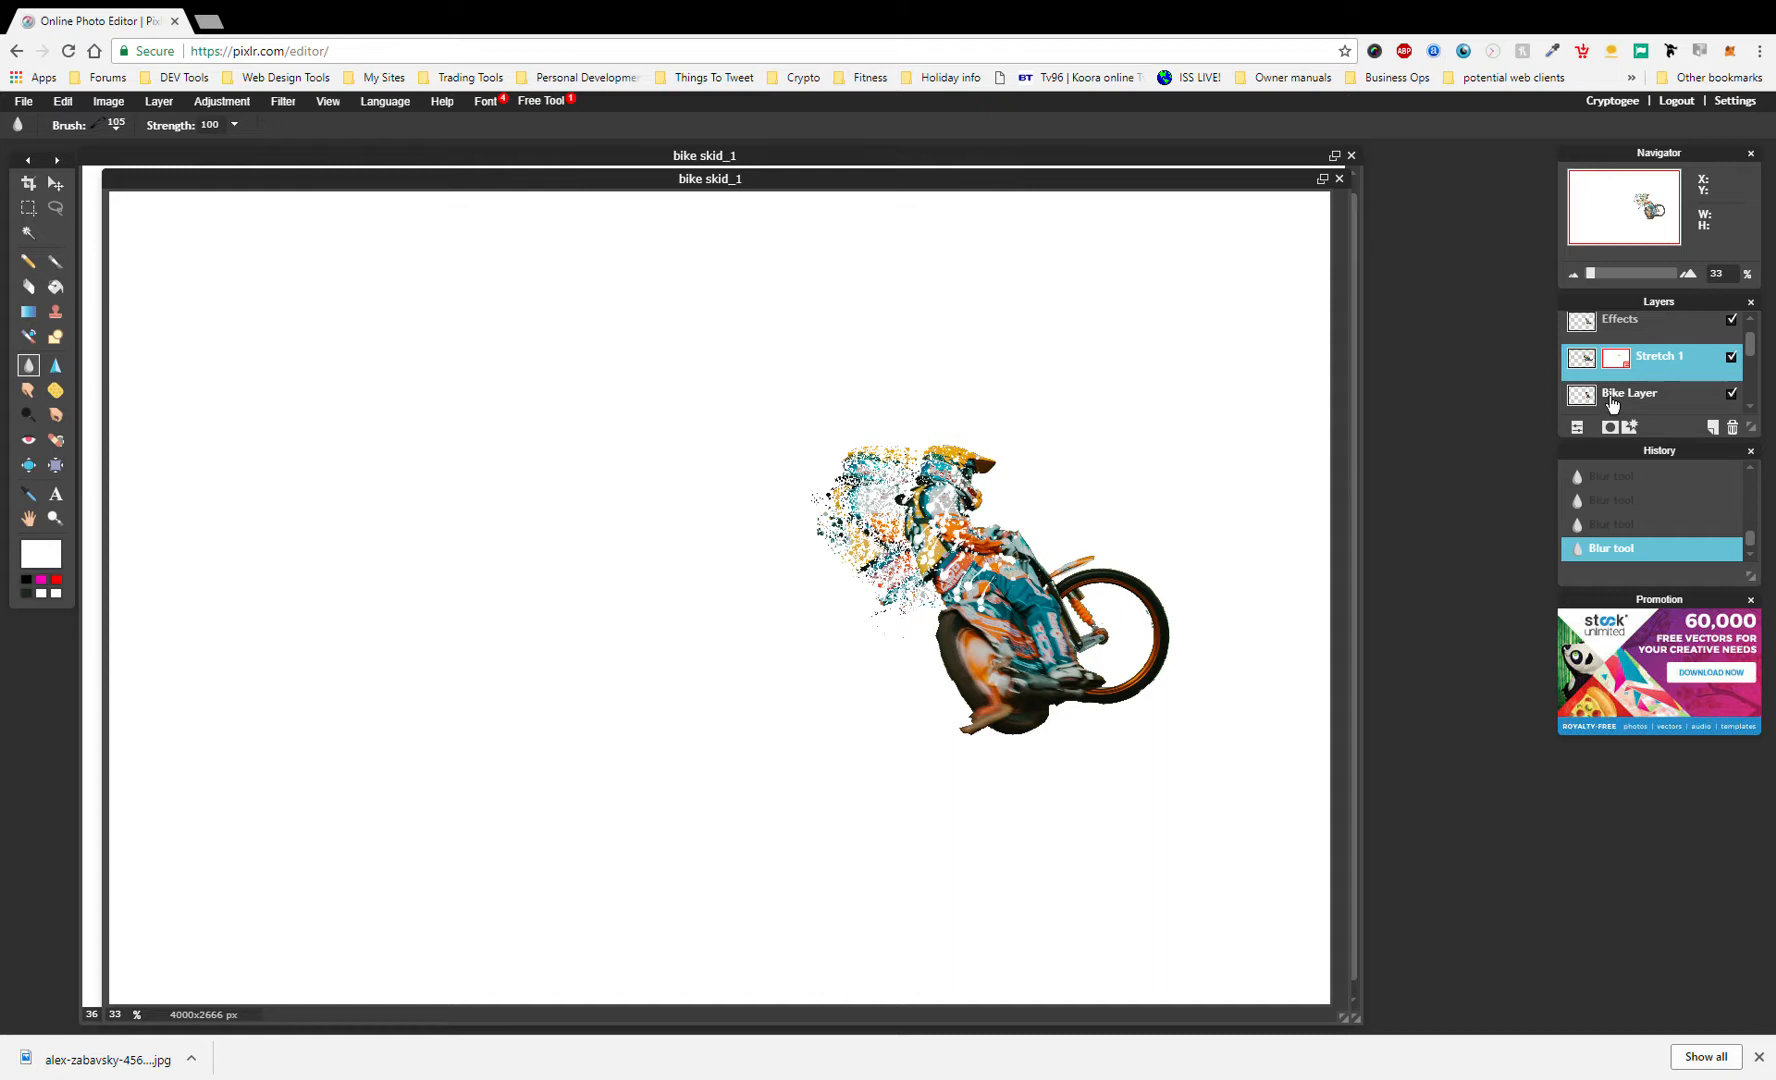
- Toggle the Effects layer's visibility to compare the rider with and without the white splatters, leaving the layer shown
scroll(1612, 403, "up", 1)
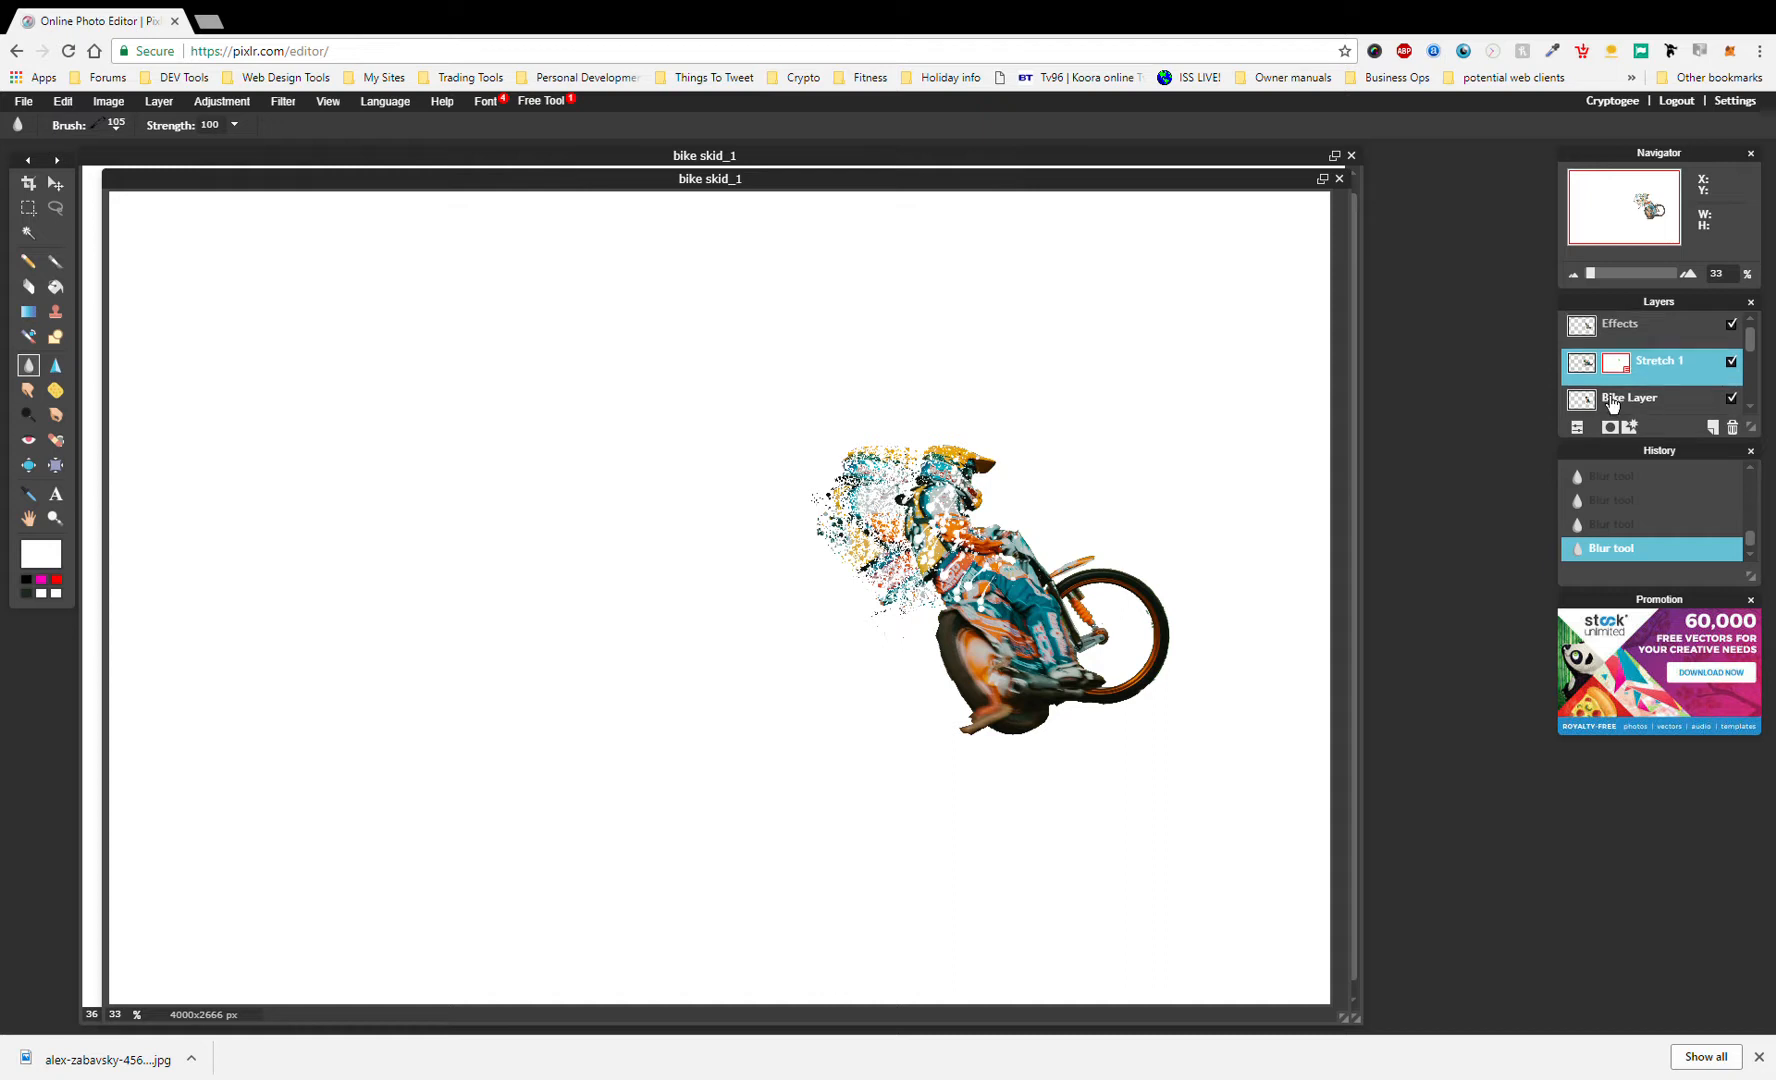
left_click(1732, 325)
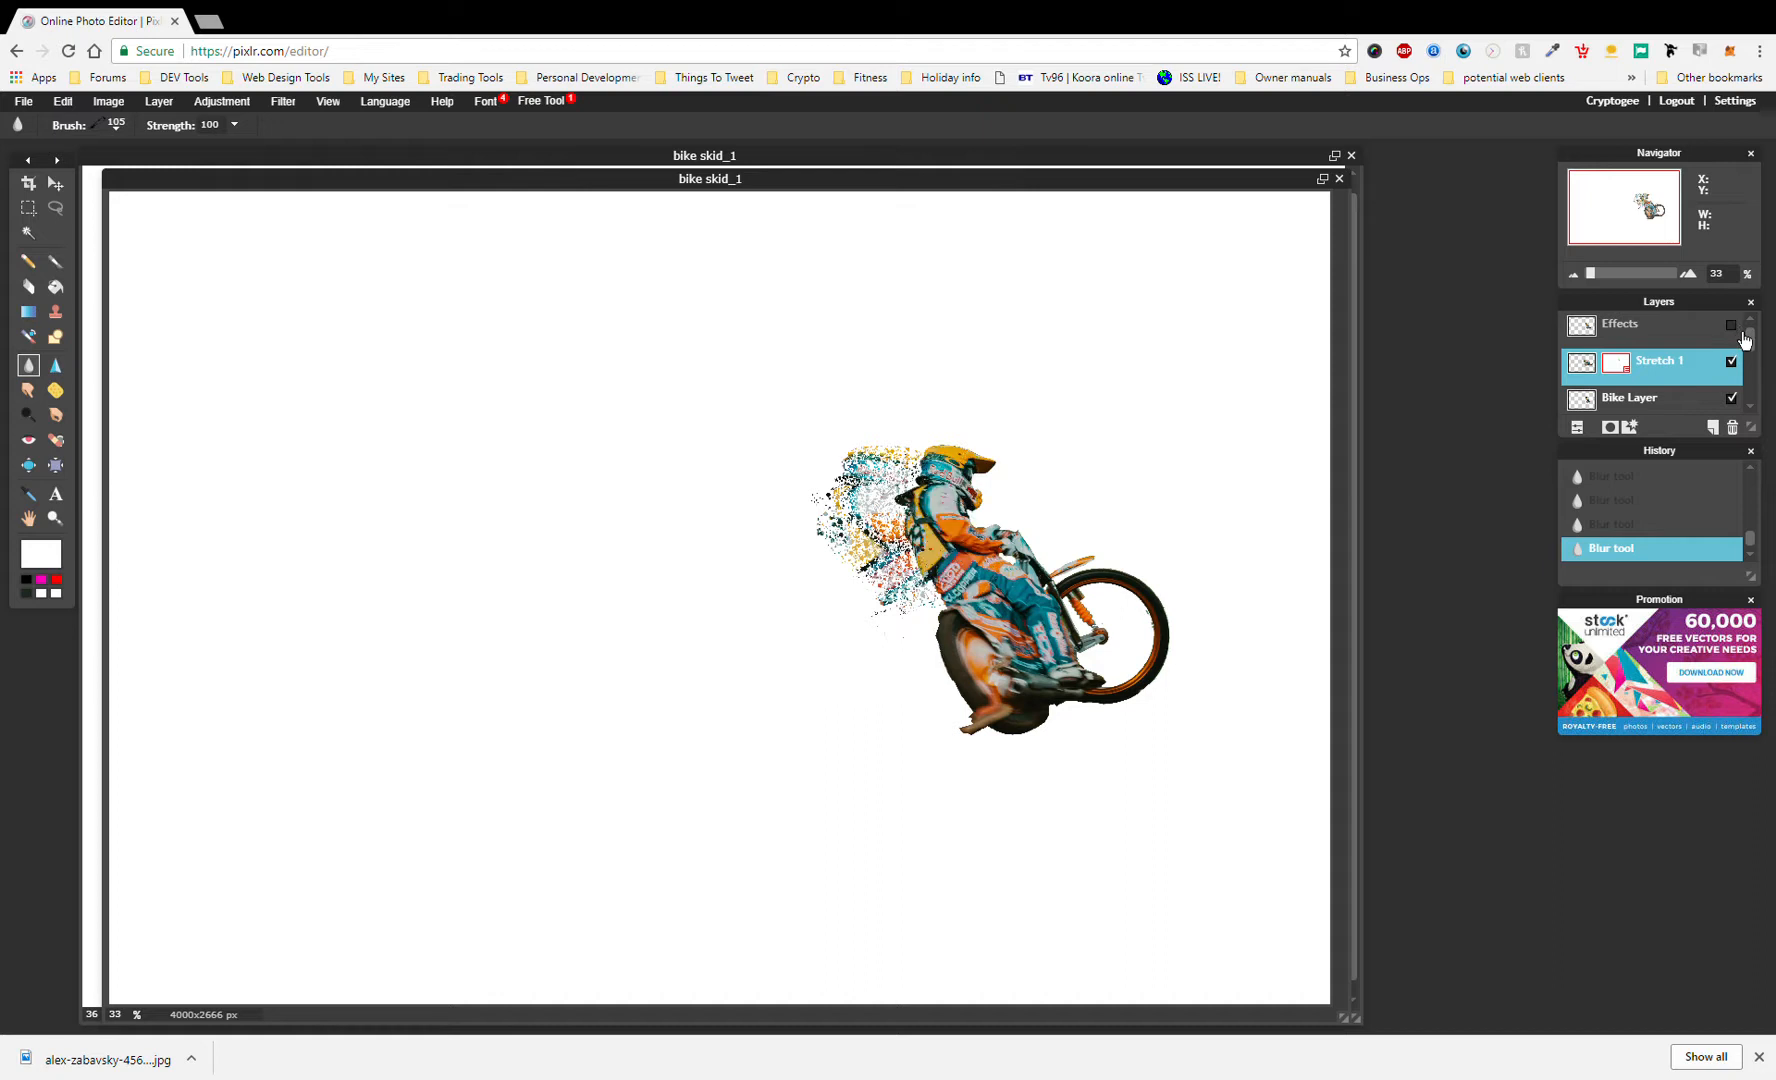
left_click(1732, 325)
left_click(1732, 325)
left_click(1732, 325)
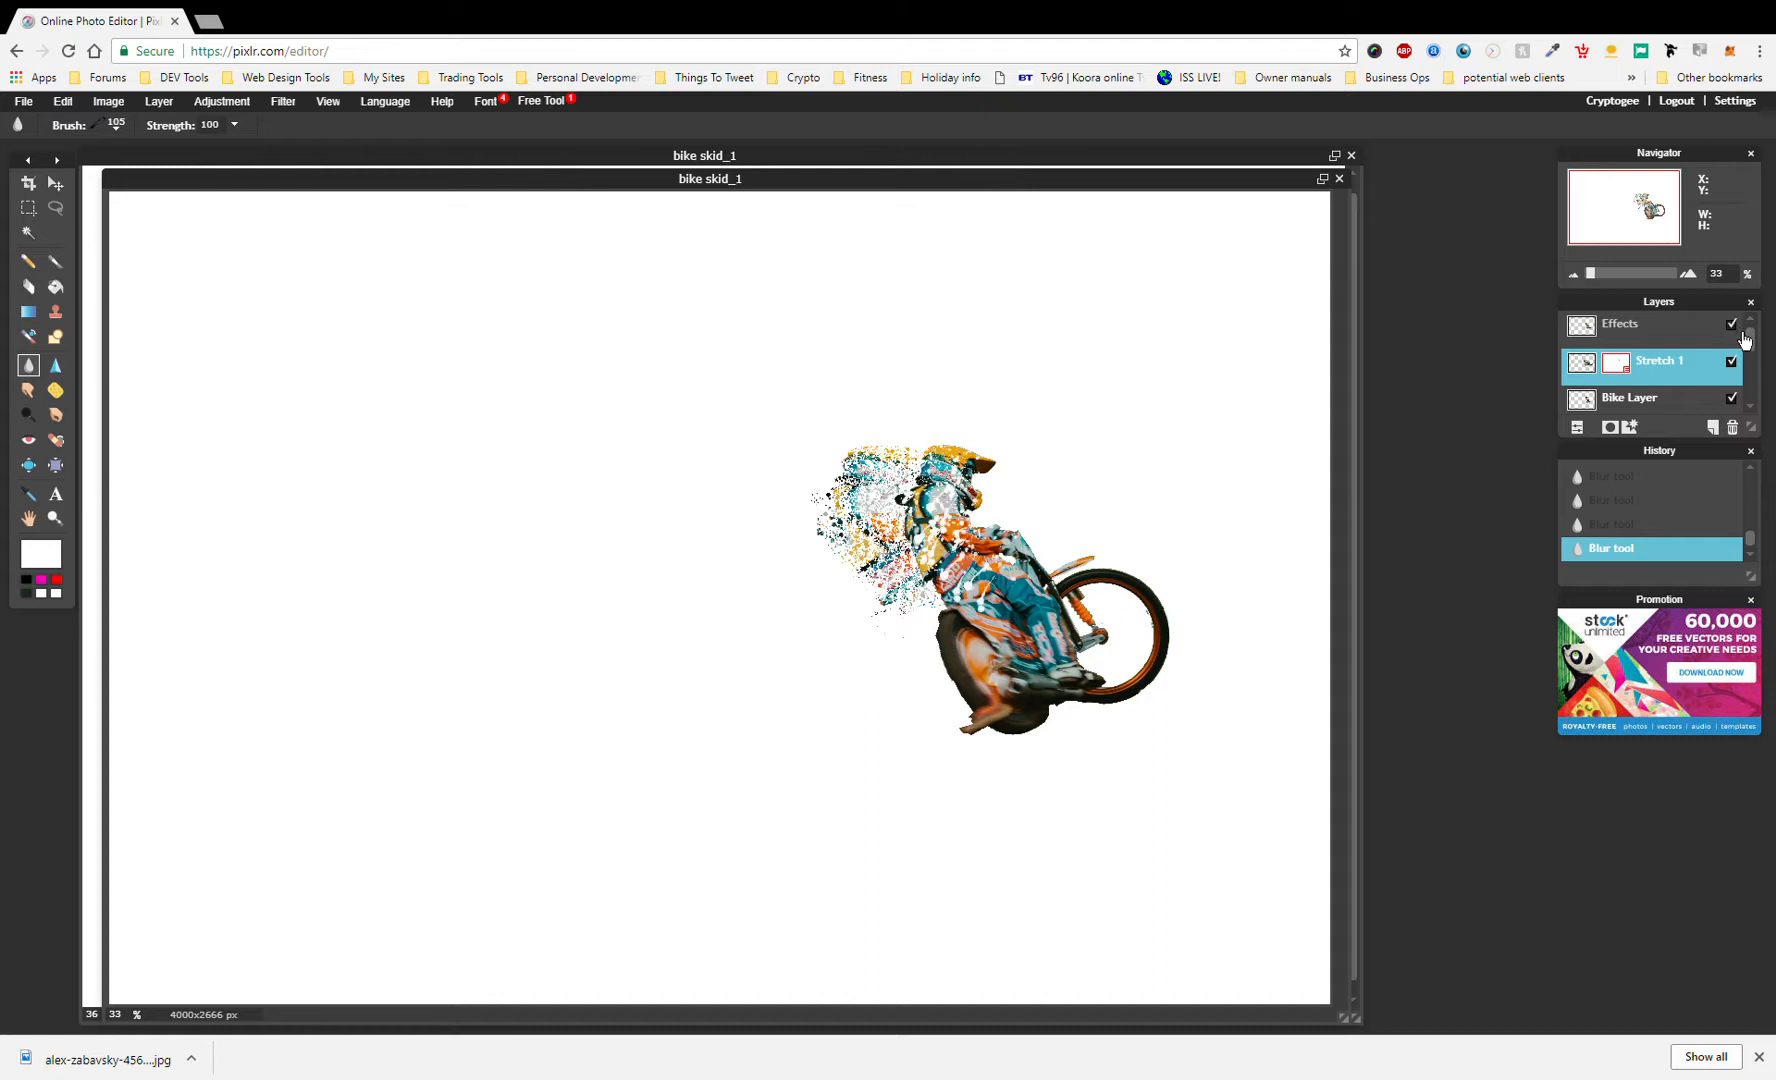
left_click(1732, 325)
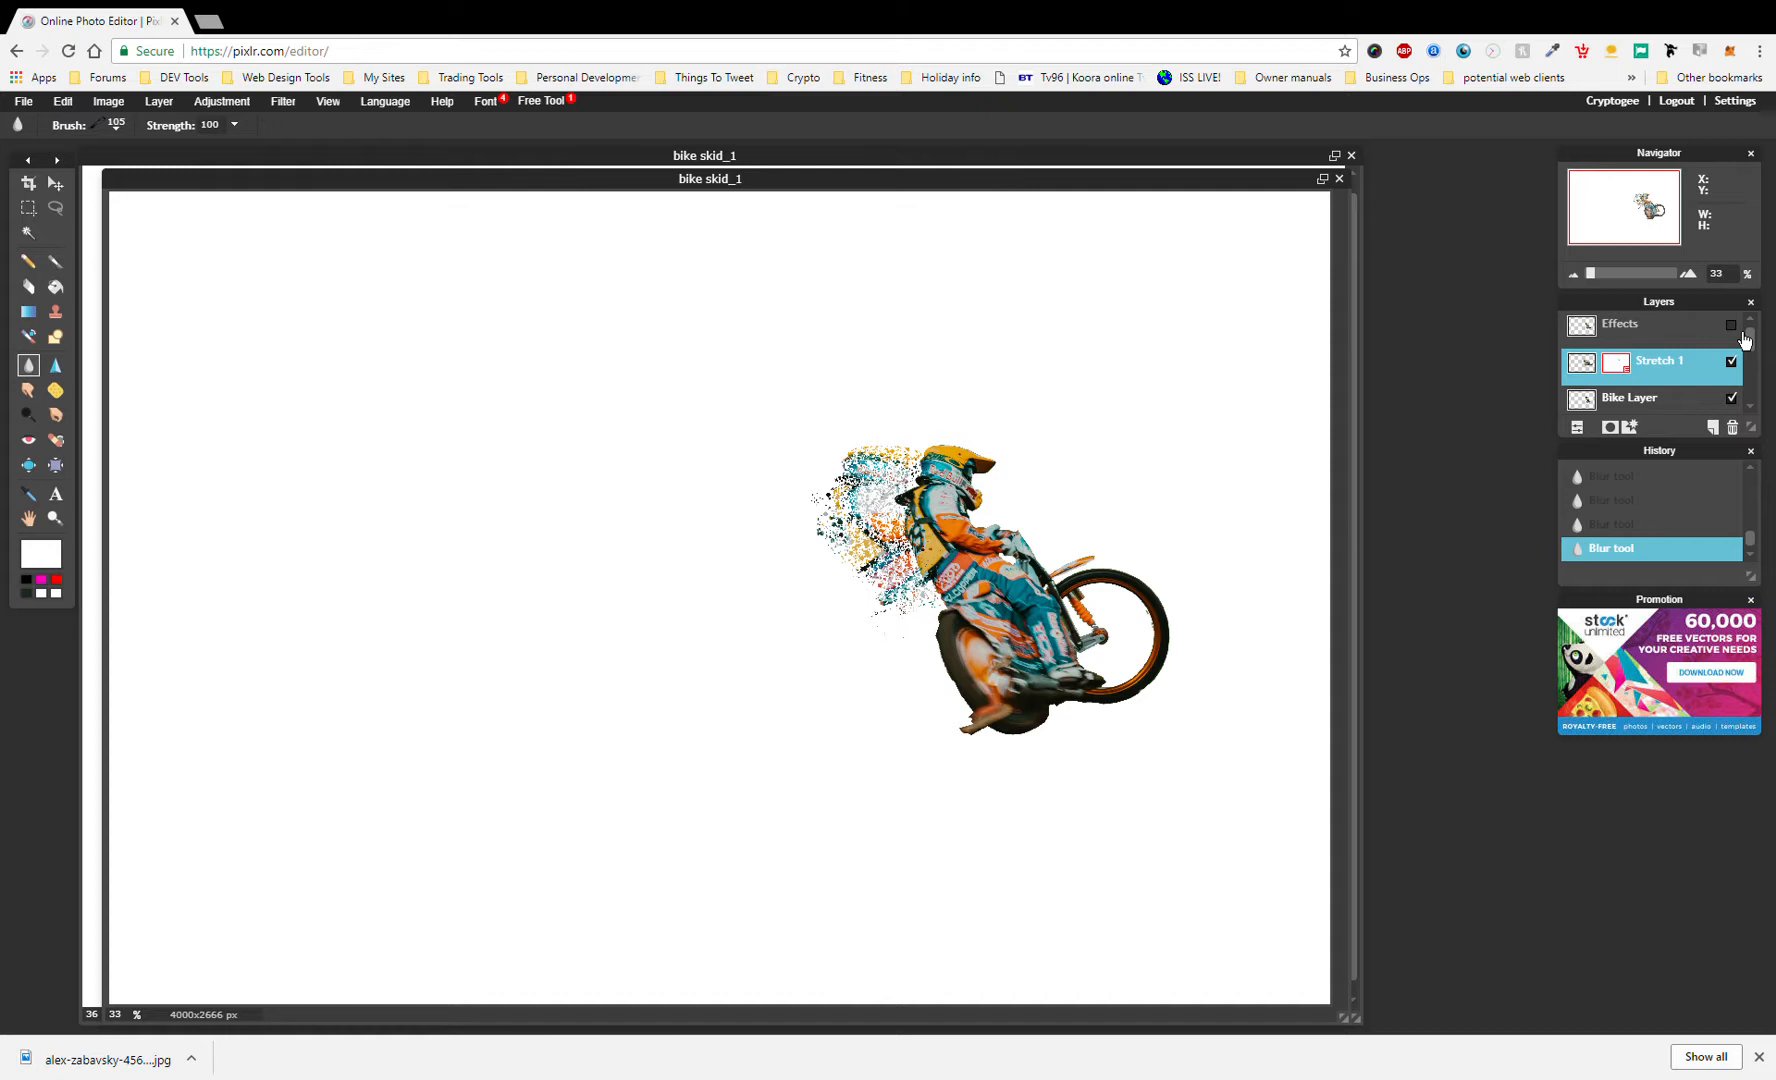
scroll(1724, 377, "down", 2)
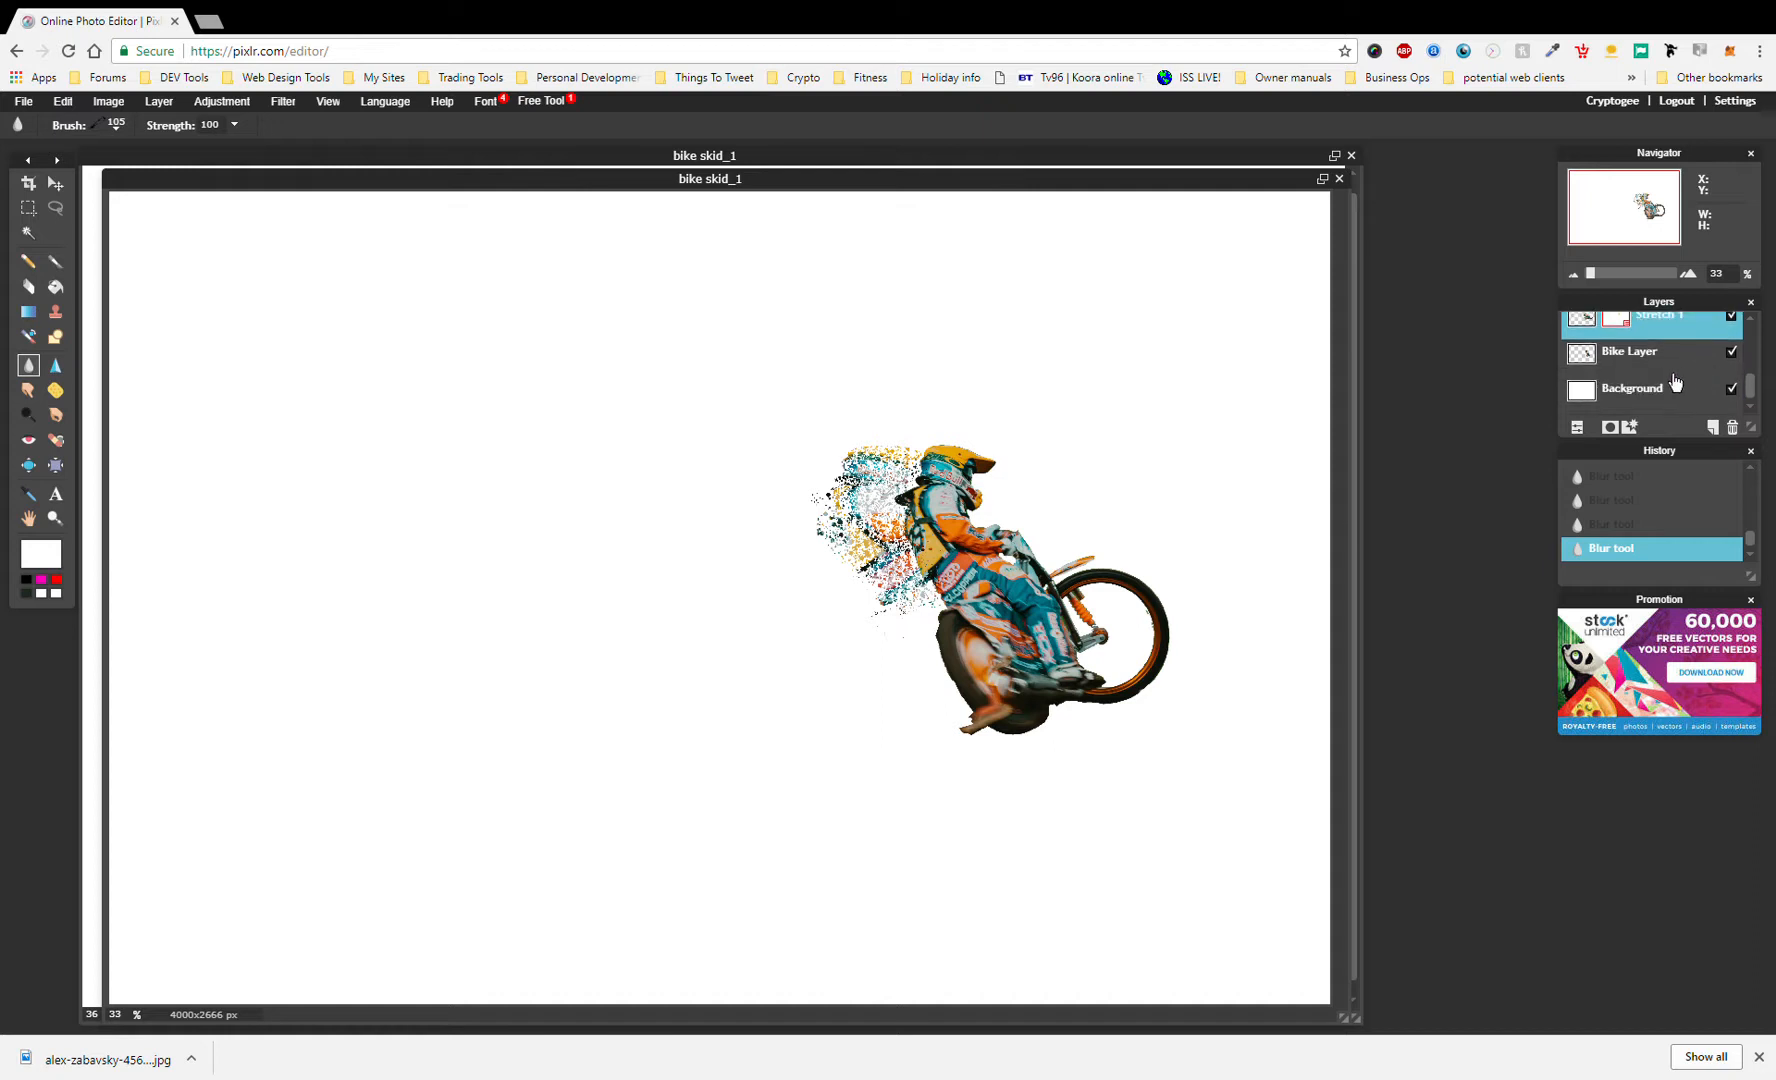
scroll(1722, 362, "up", 2)
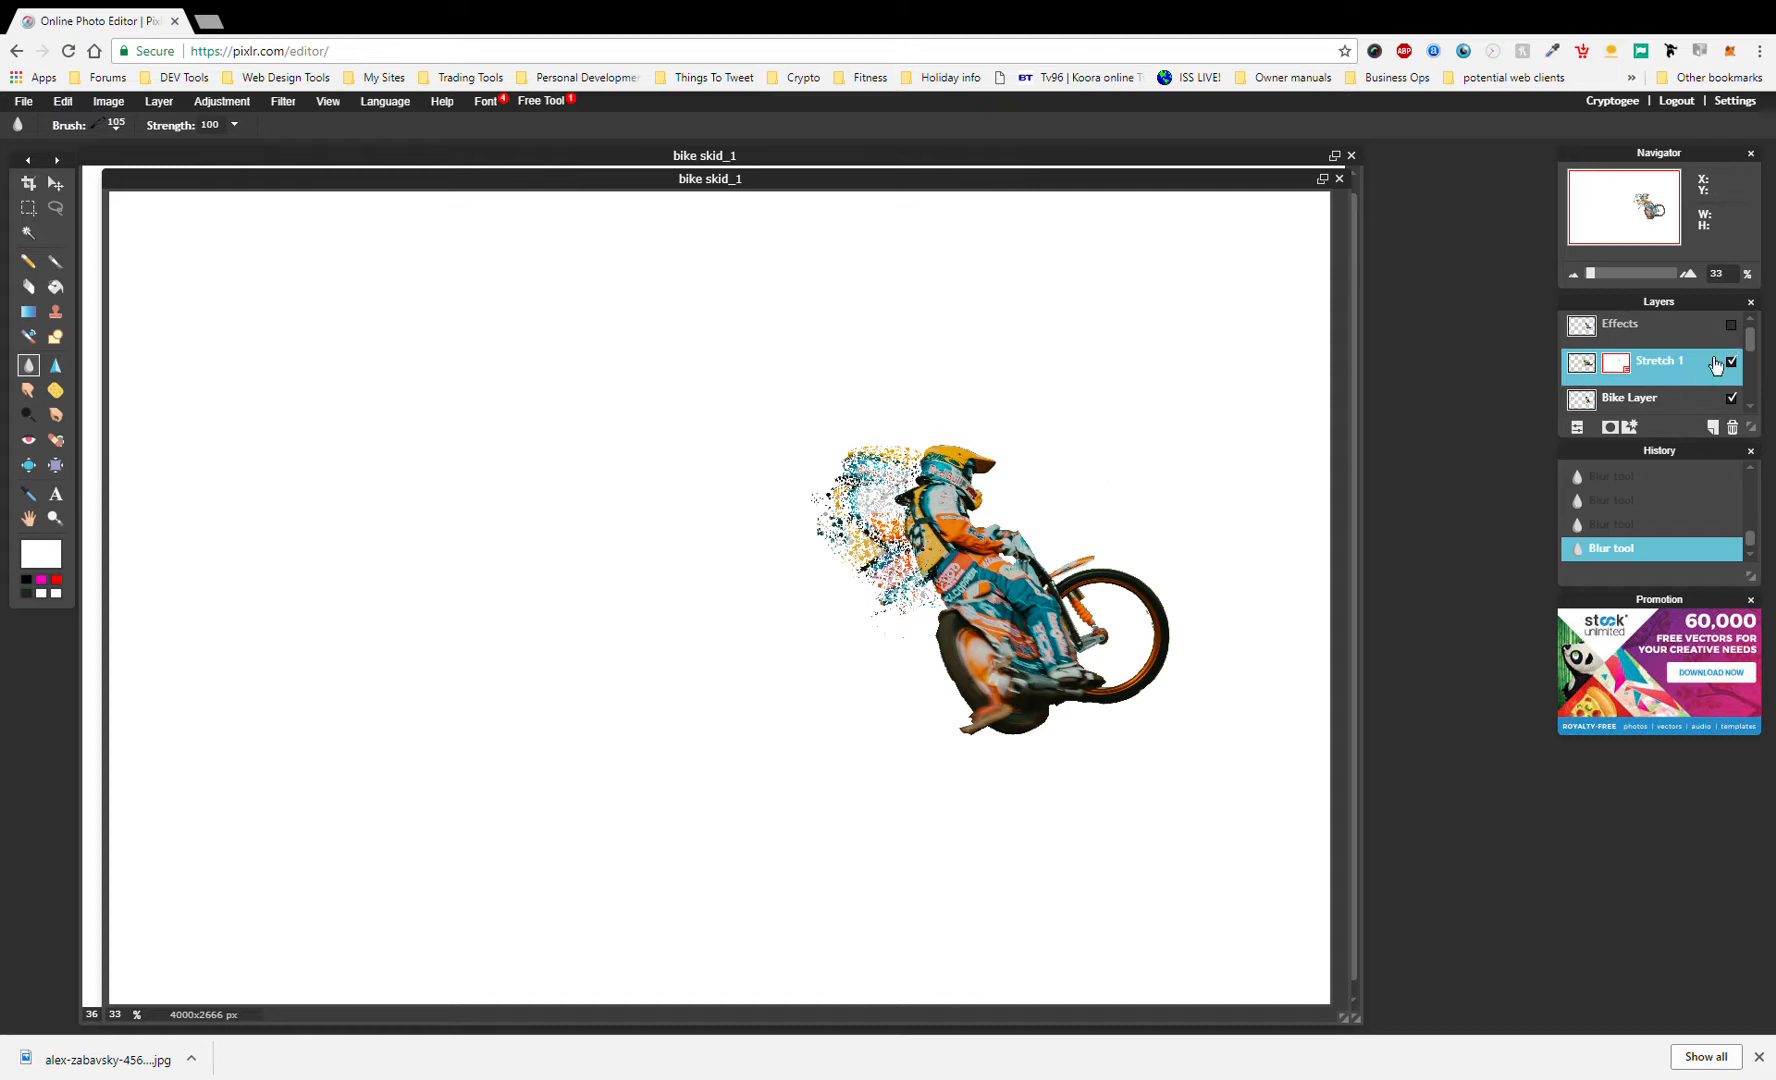
left_click(1731, 325)
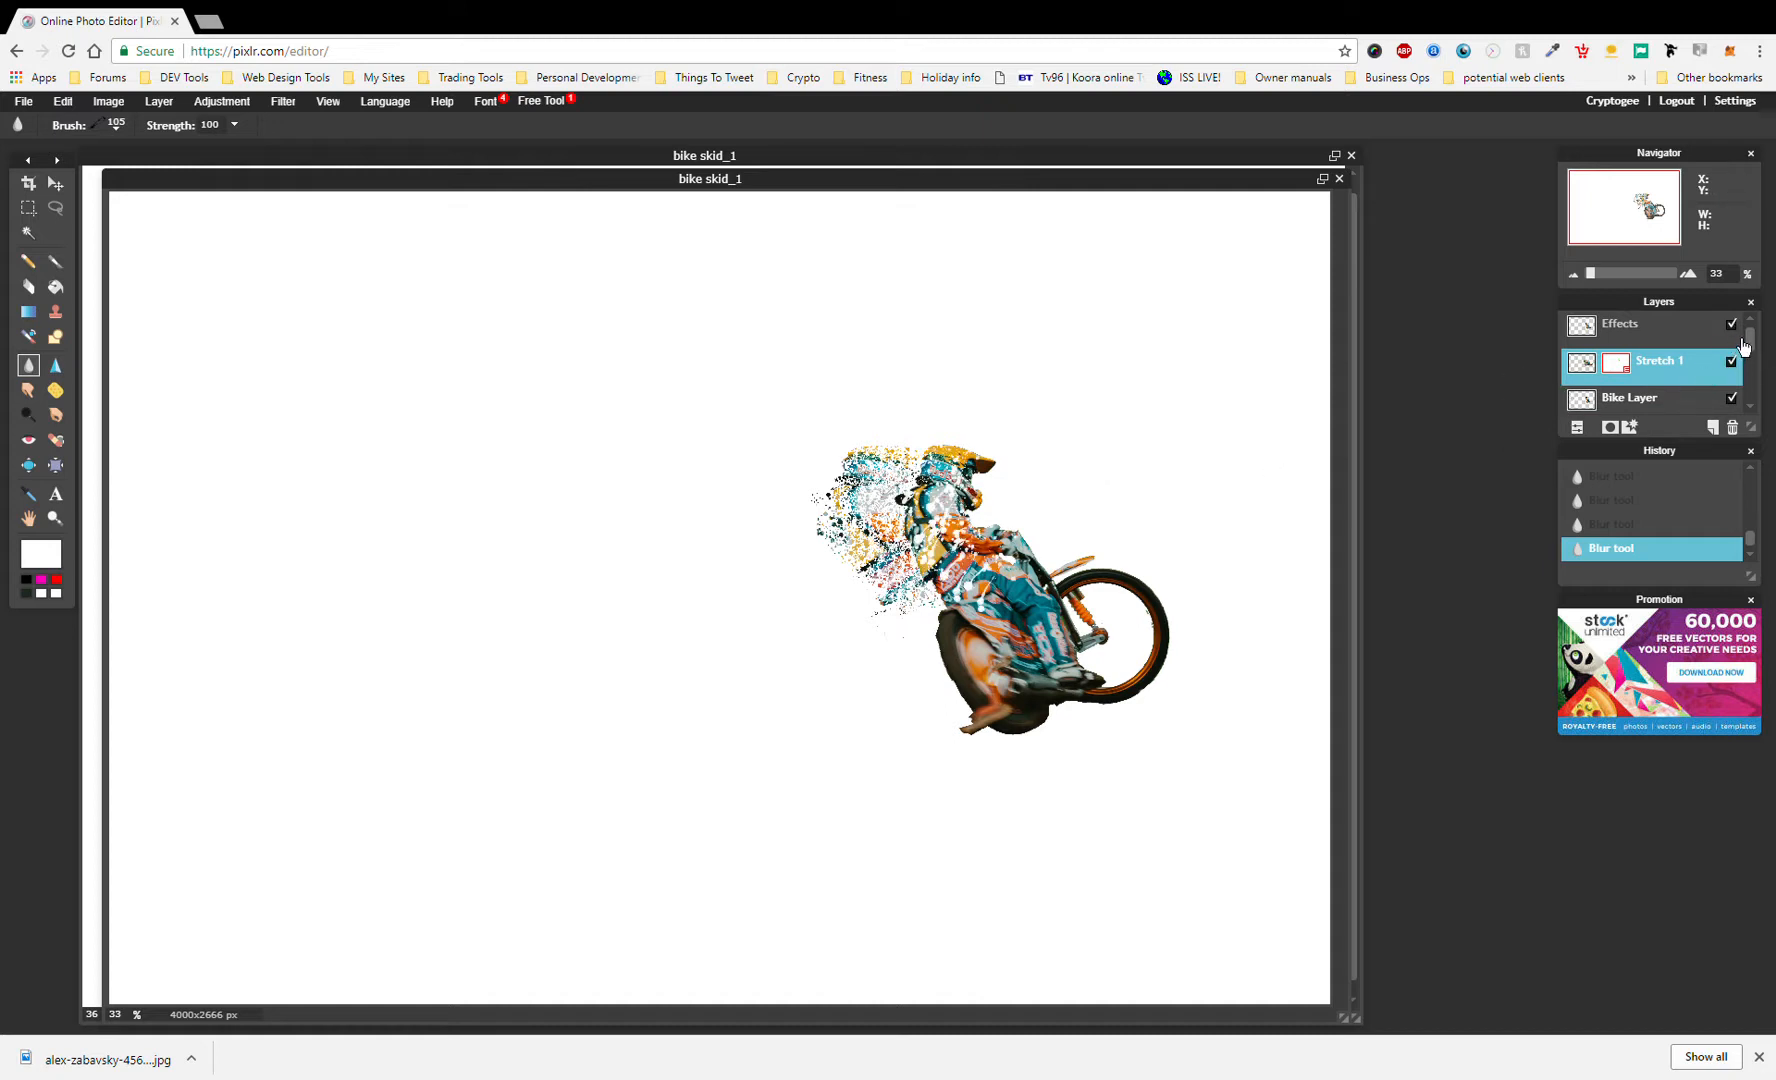
- Duplicate the Effects layer, place the copy directly below Effects, and rename it Stretch 2
left_click(1710, 340)
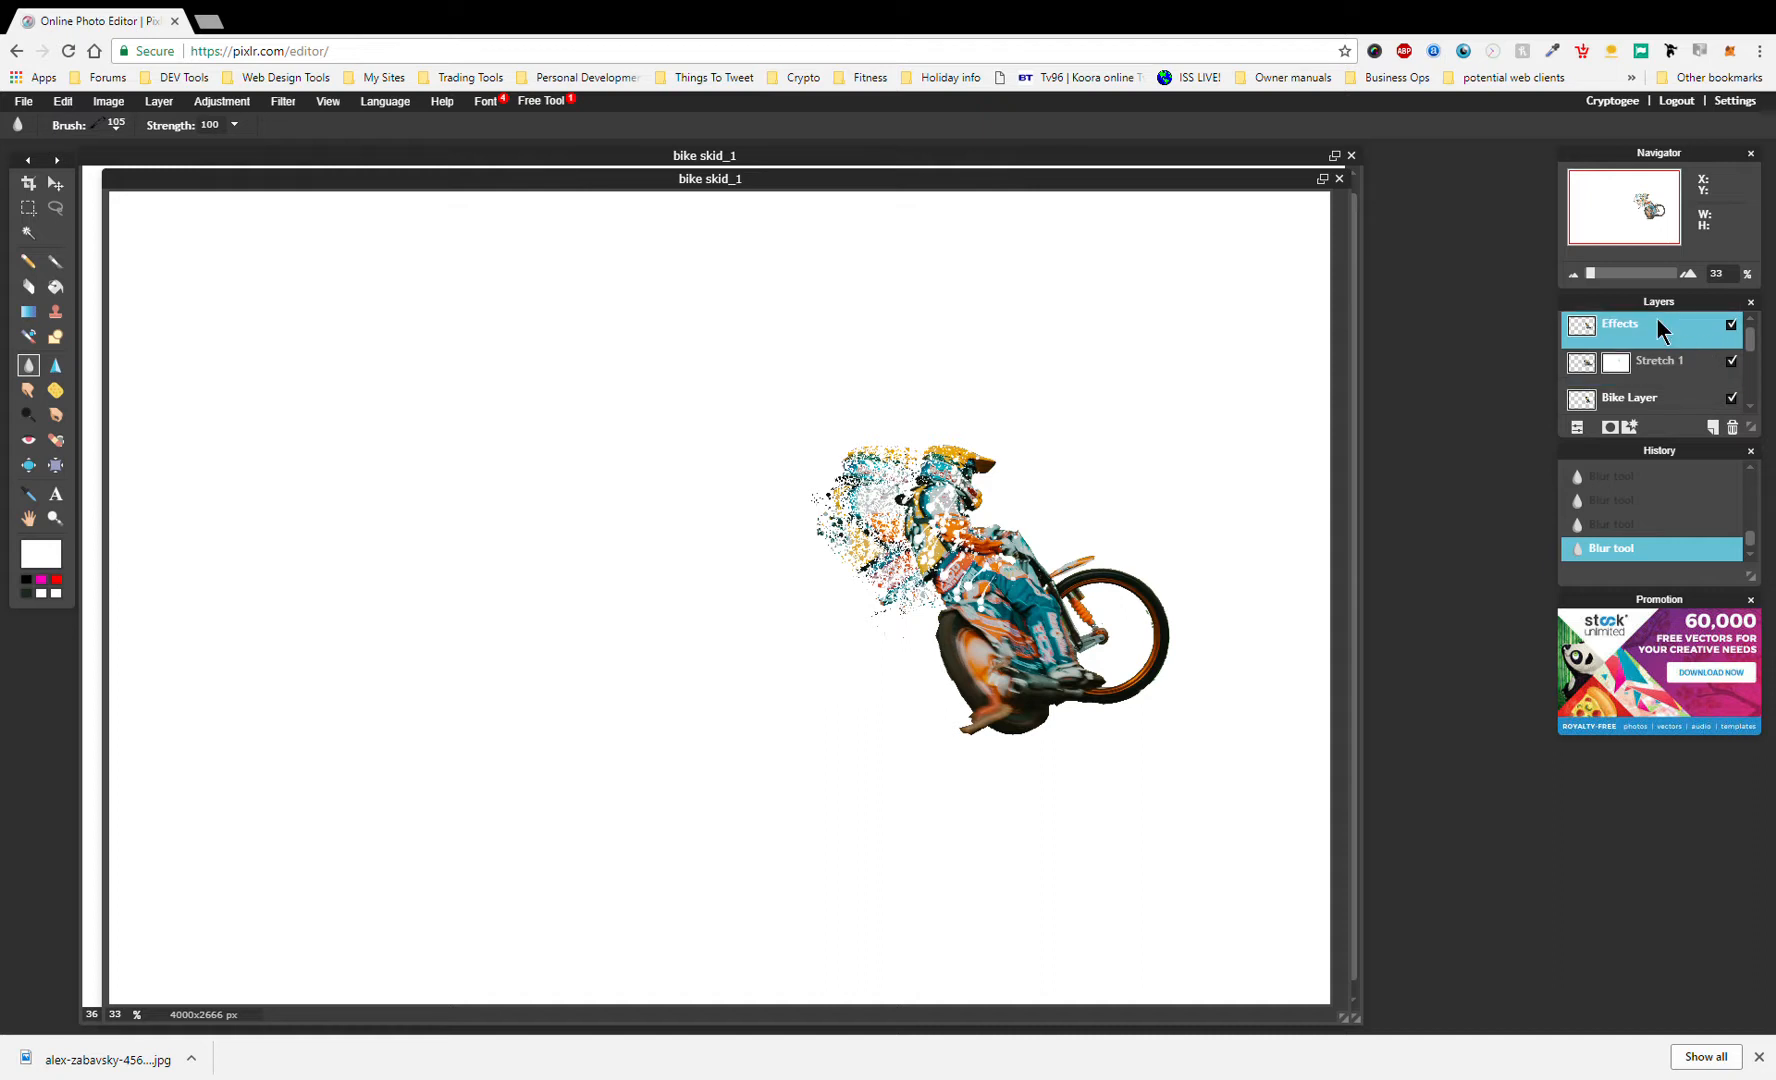
key("ctrl+j")
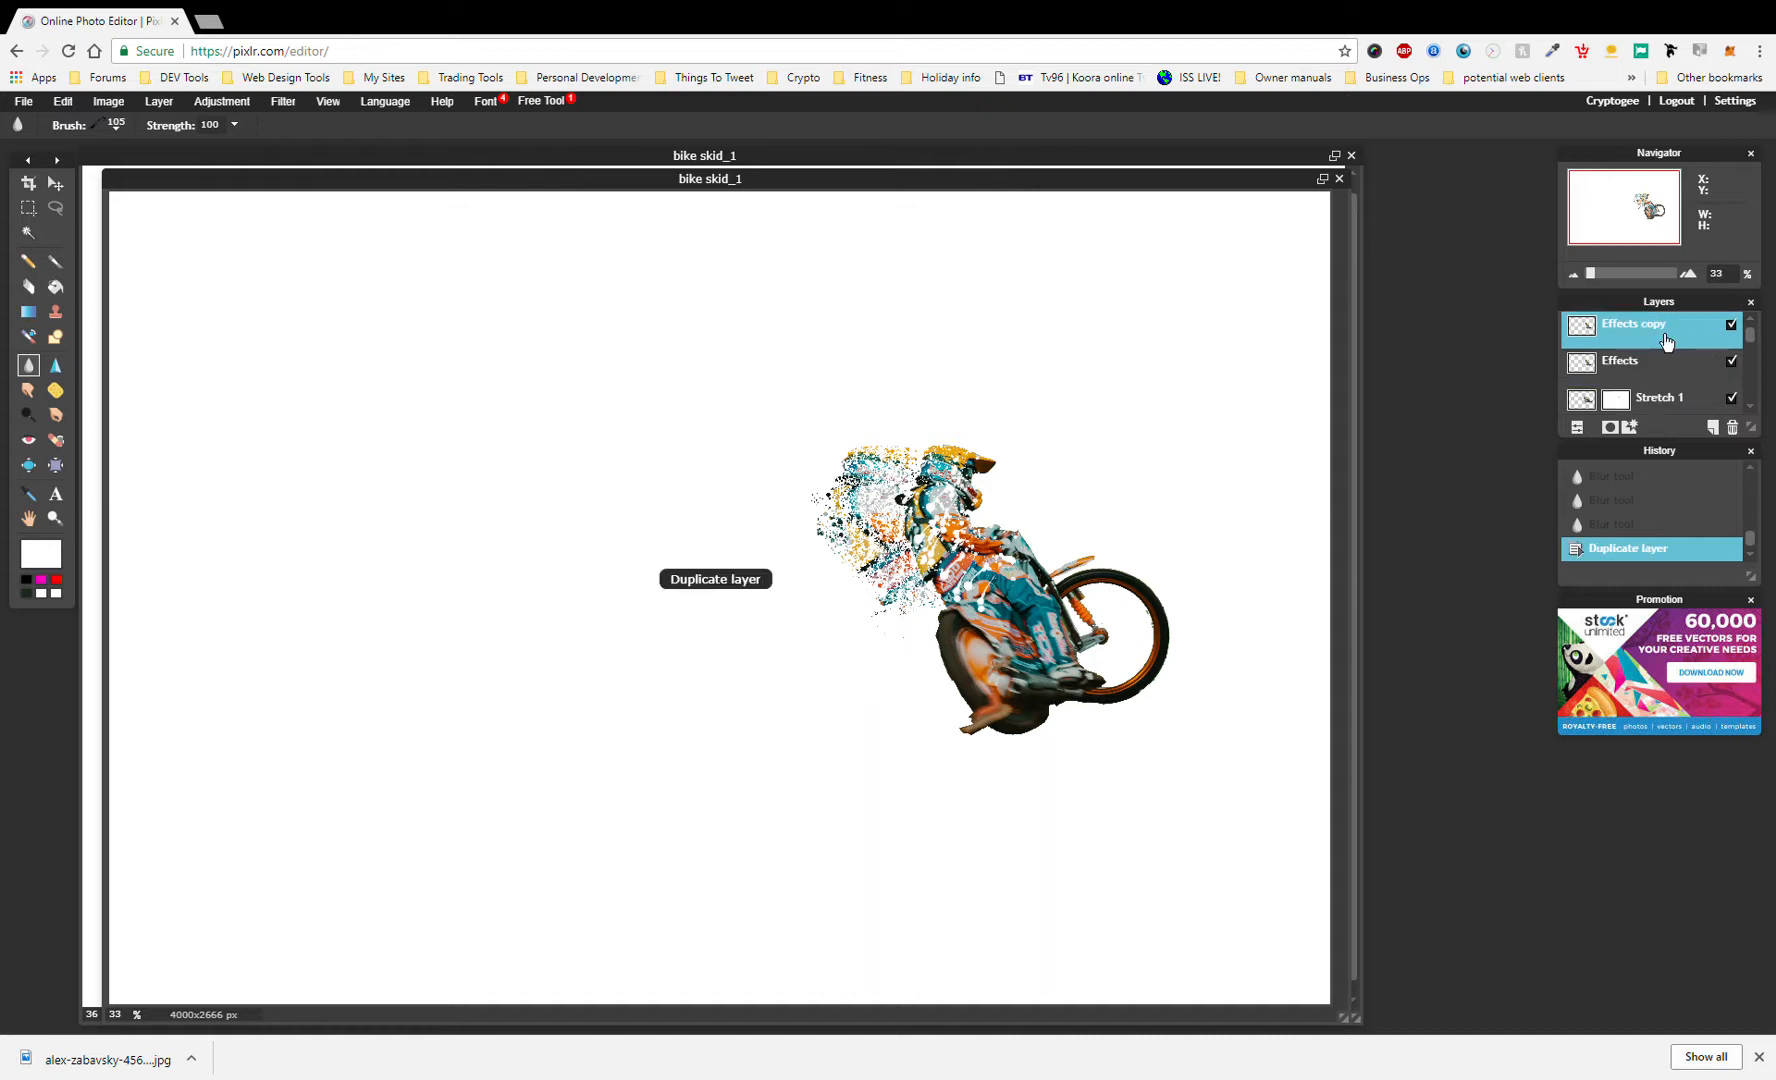
left_click_drag(1666, 341, 1657, 402)
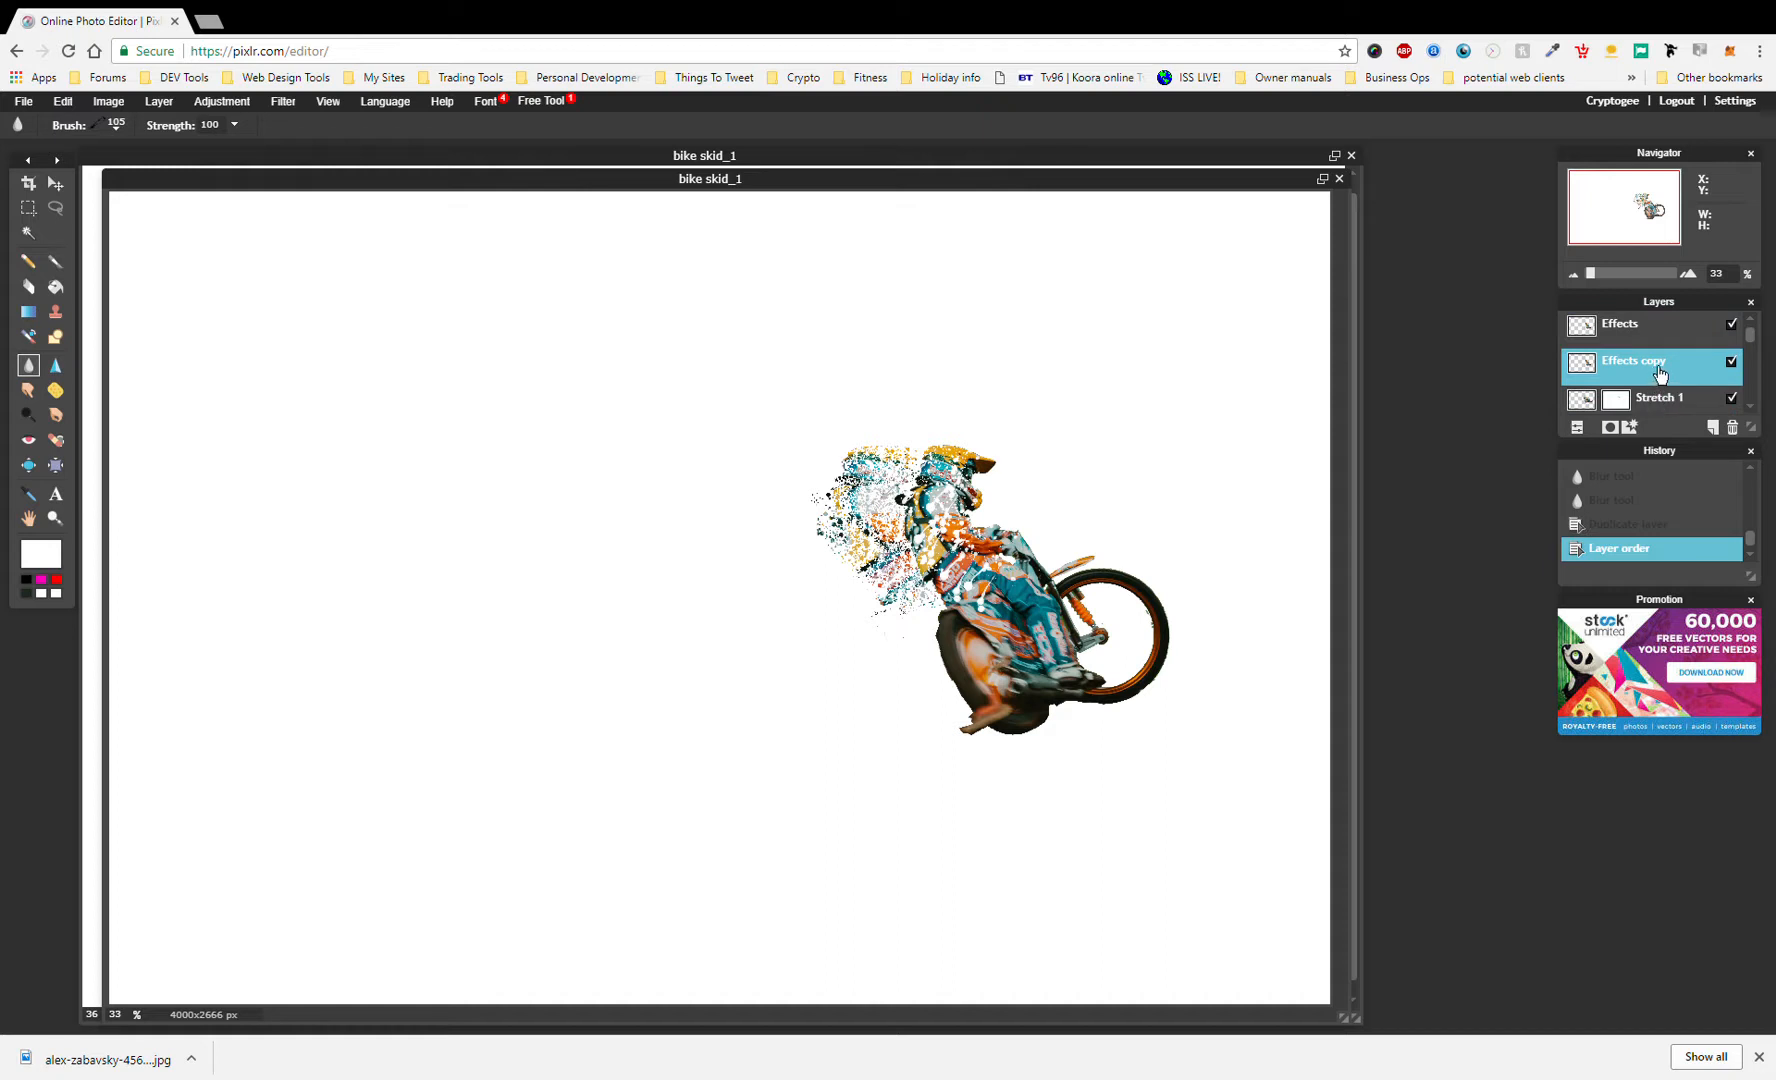
double_click(1661, 372)
type("Stretcyh 2")
left_click(1604, 383)
- Free transform Stretch 2 by shifting it left behind the rider and stretching it horizontally, and apply the changes
left_click(66, 104)
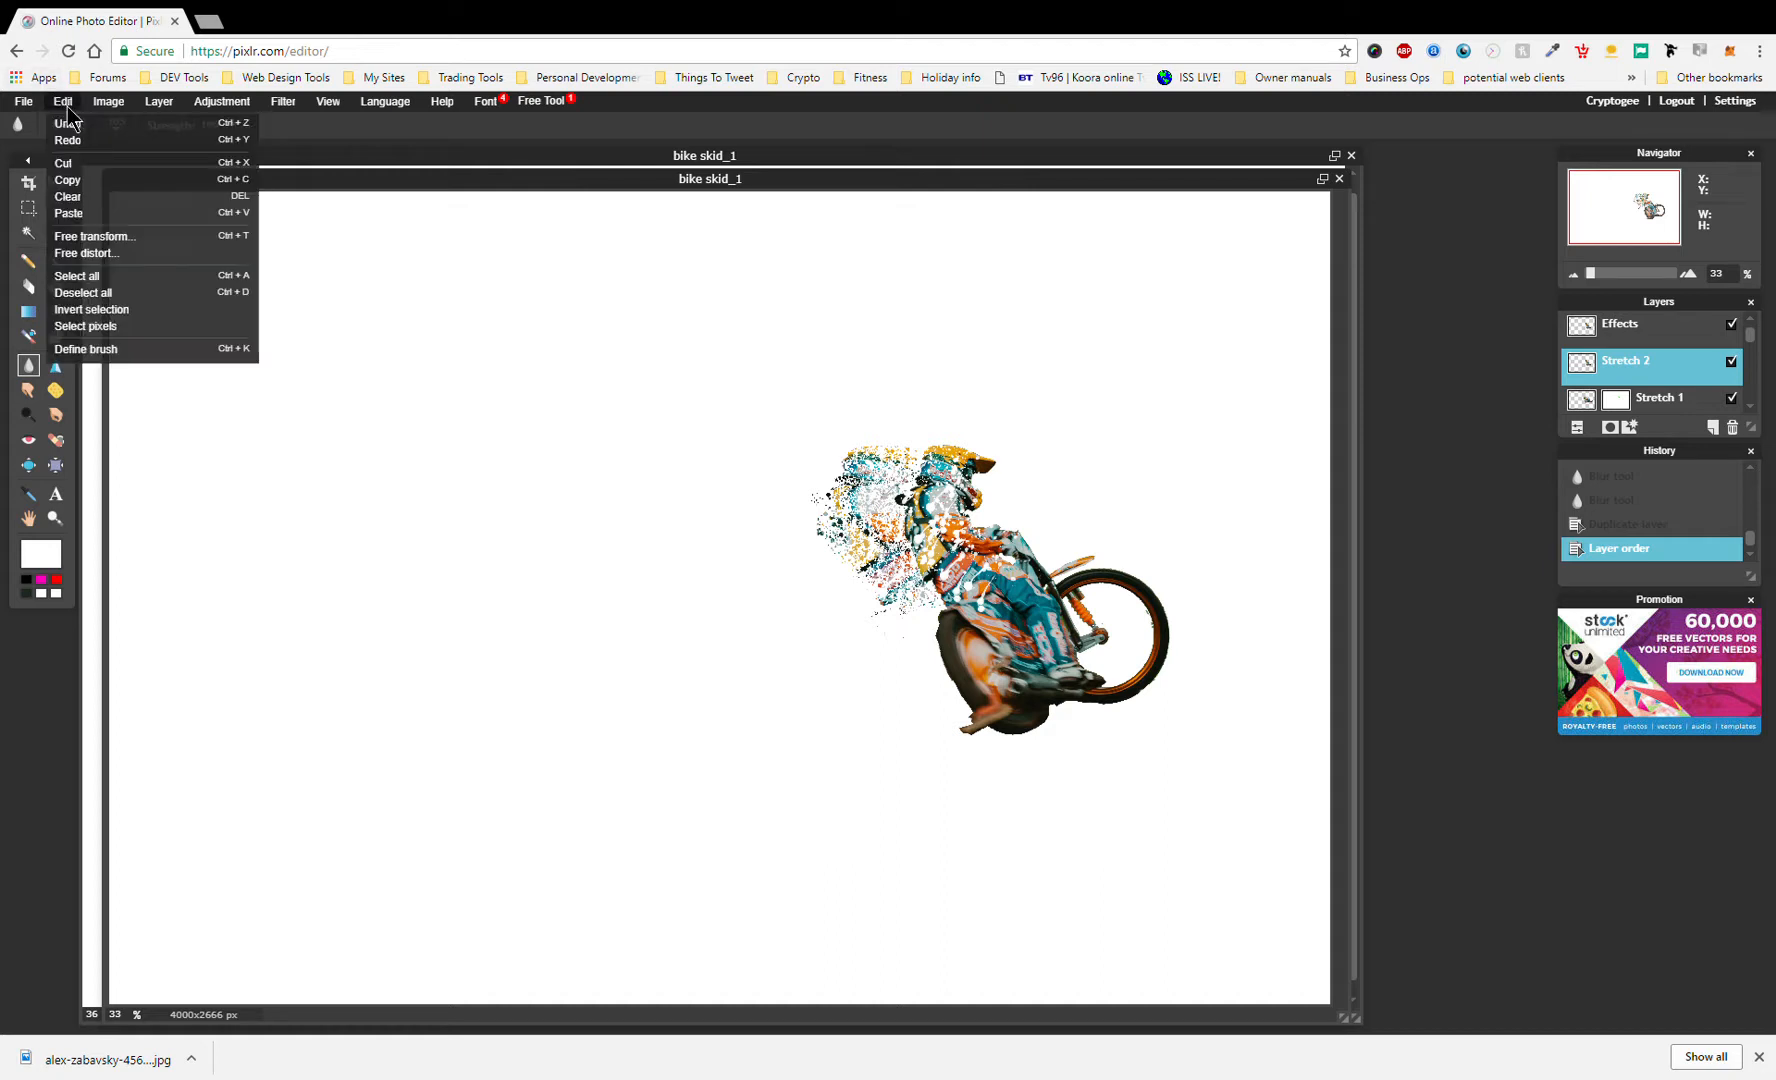
left_click(92, 236)
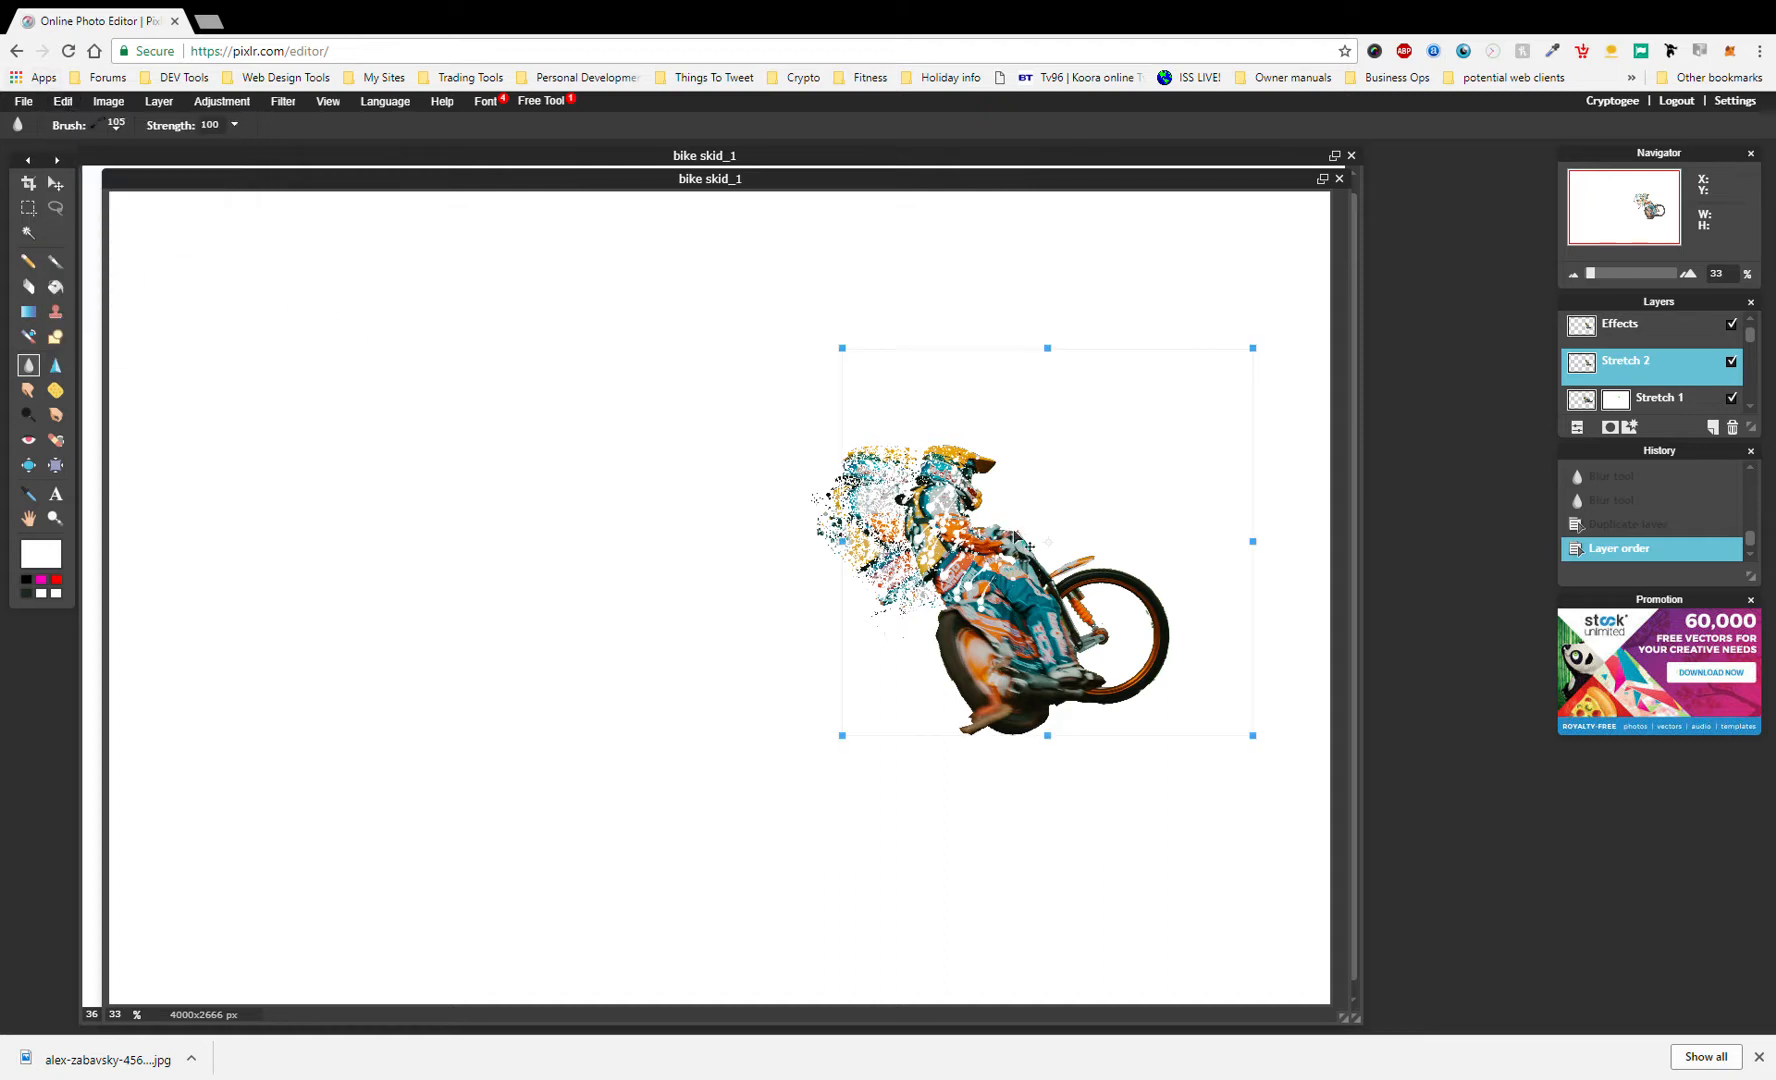
left_click_drag(1025, 556, 943, 547)
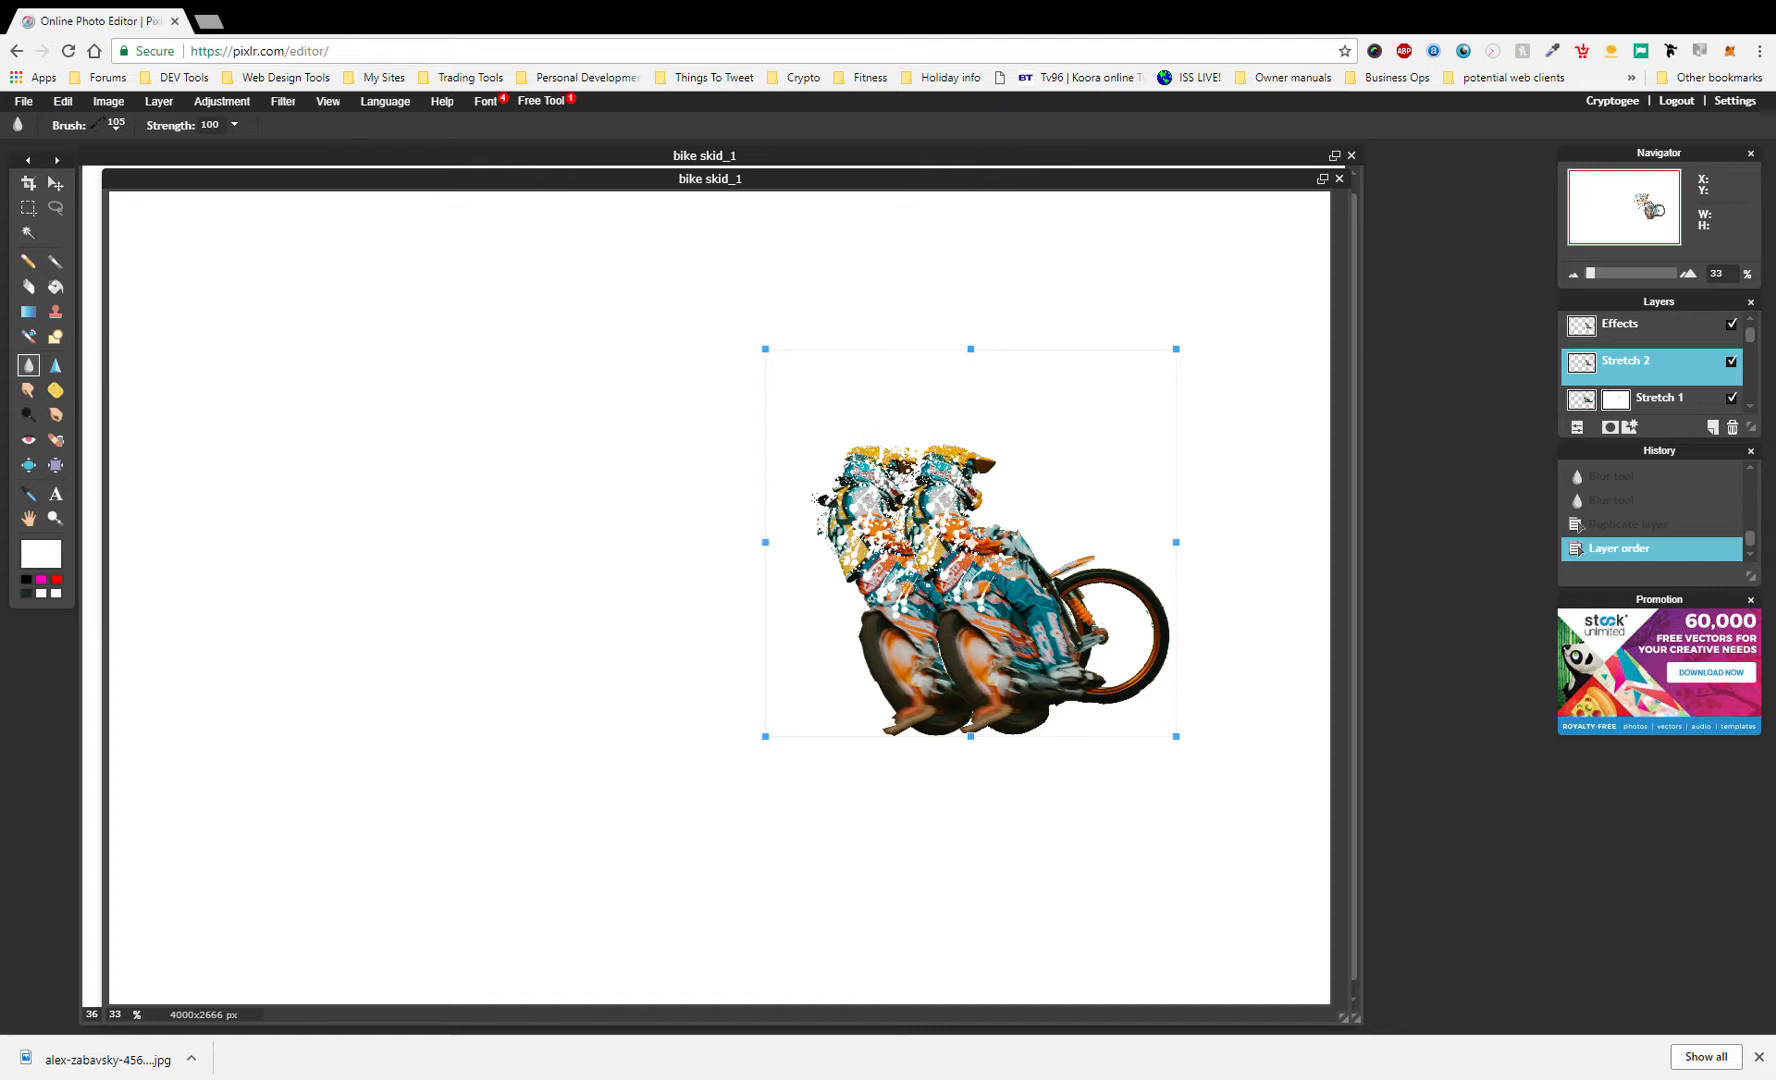
left_click_drag(769, 541, 644, 532)
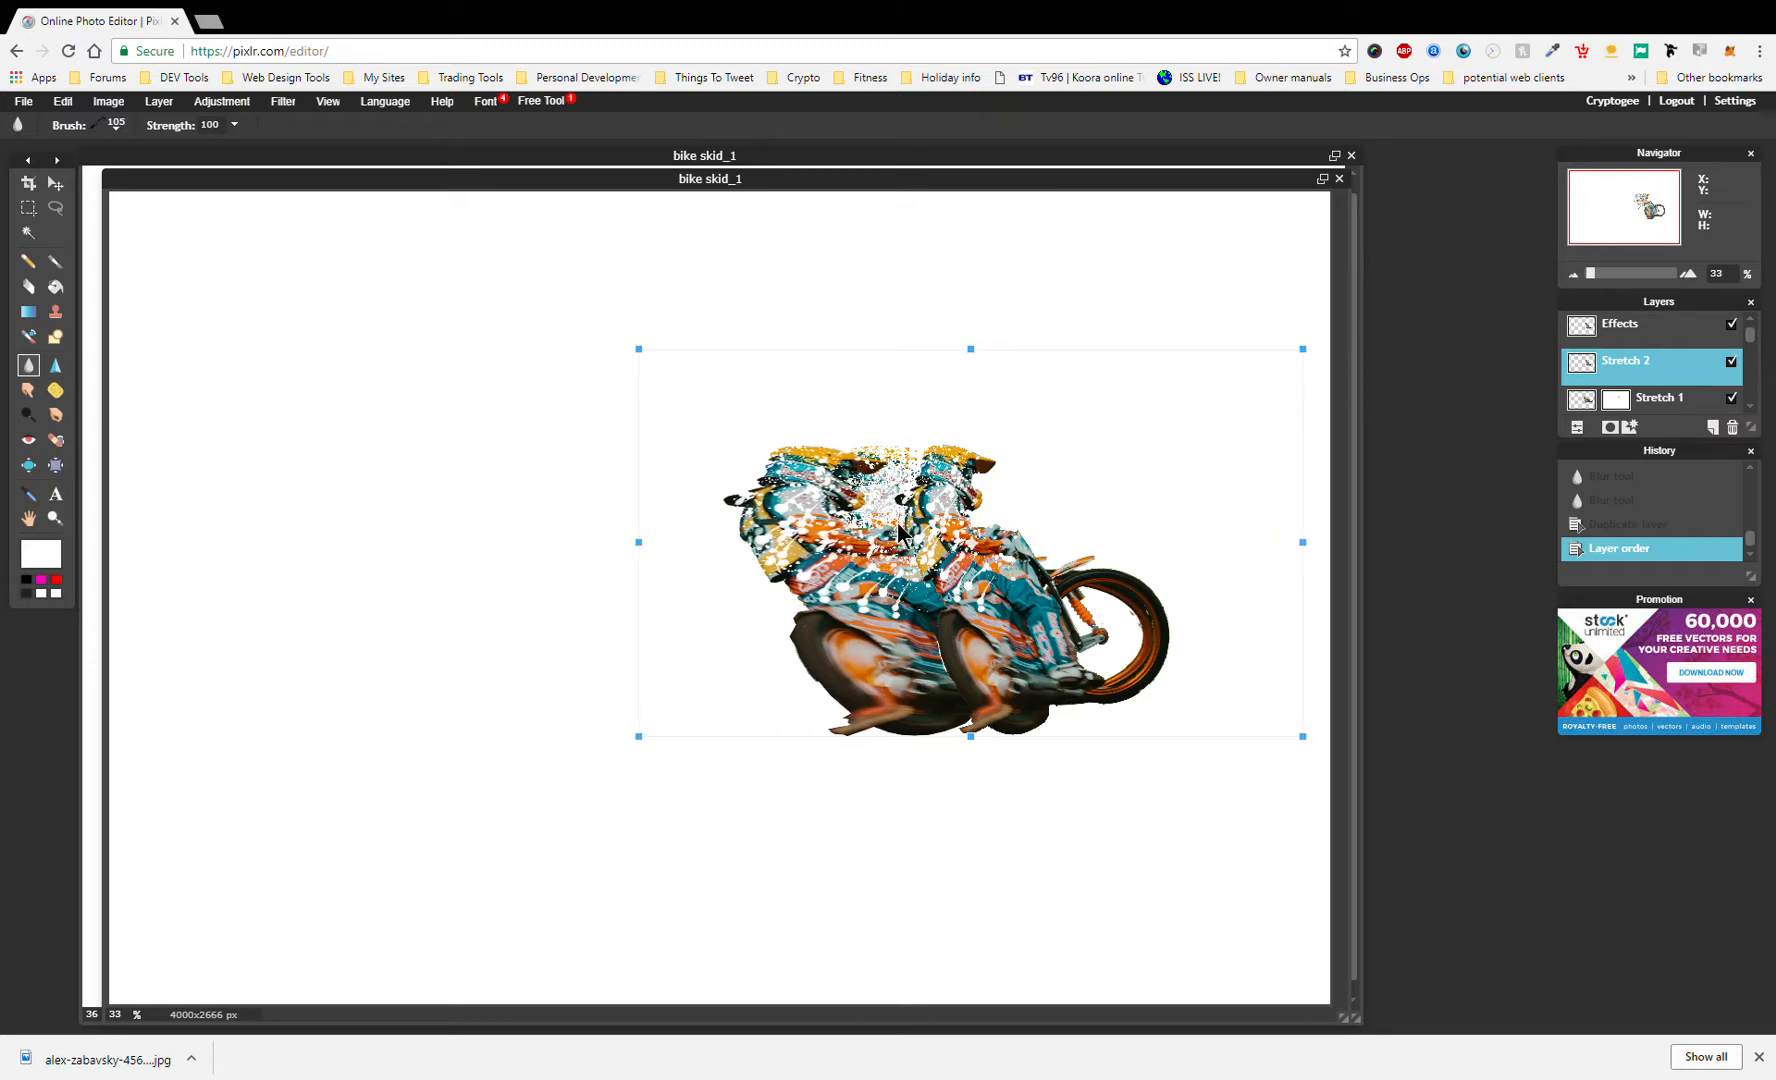
left_click_drag(846, 558, 830, 560)
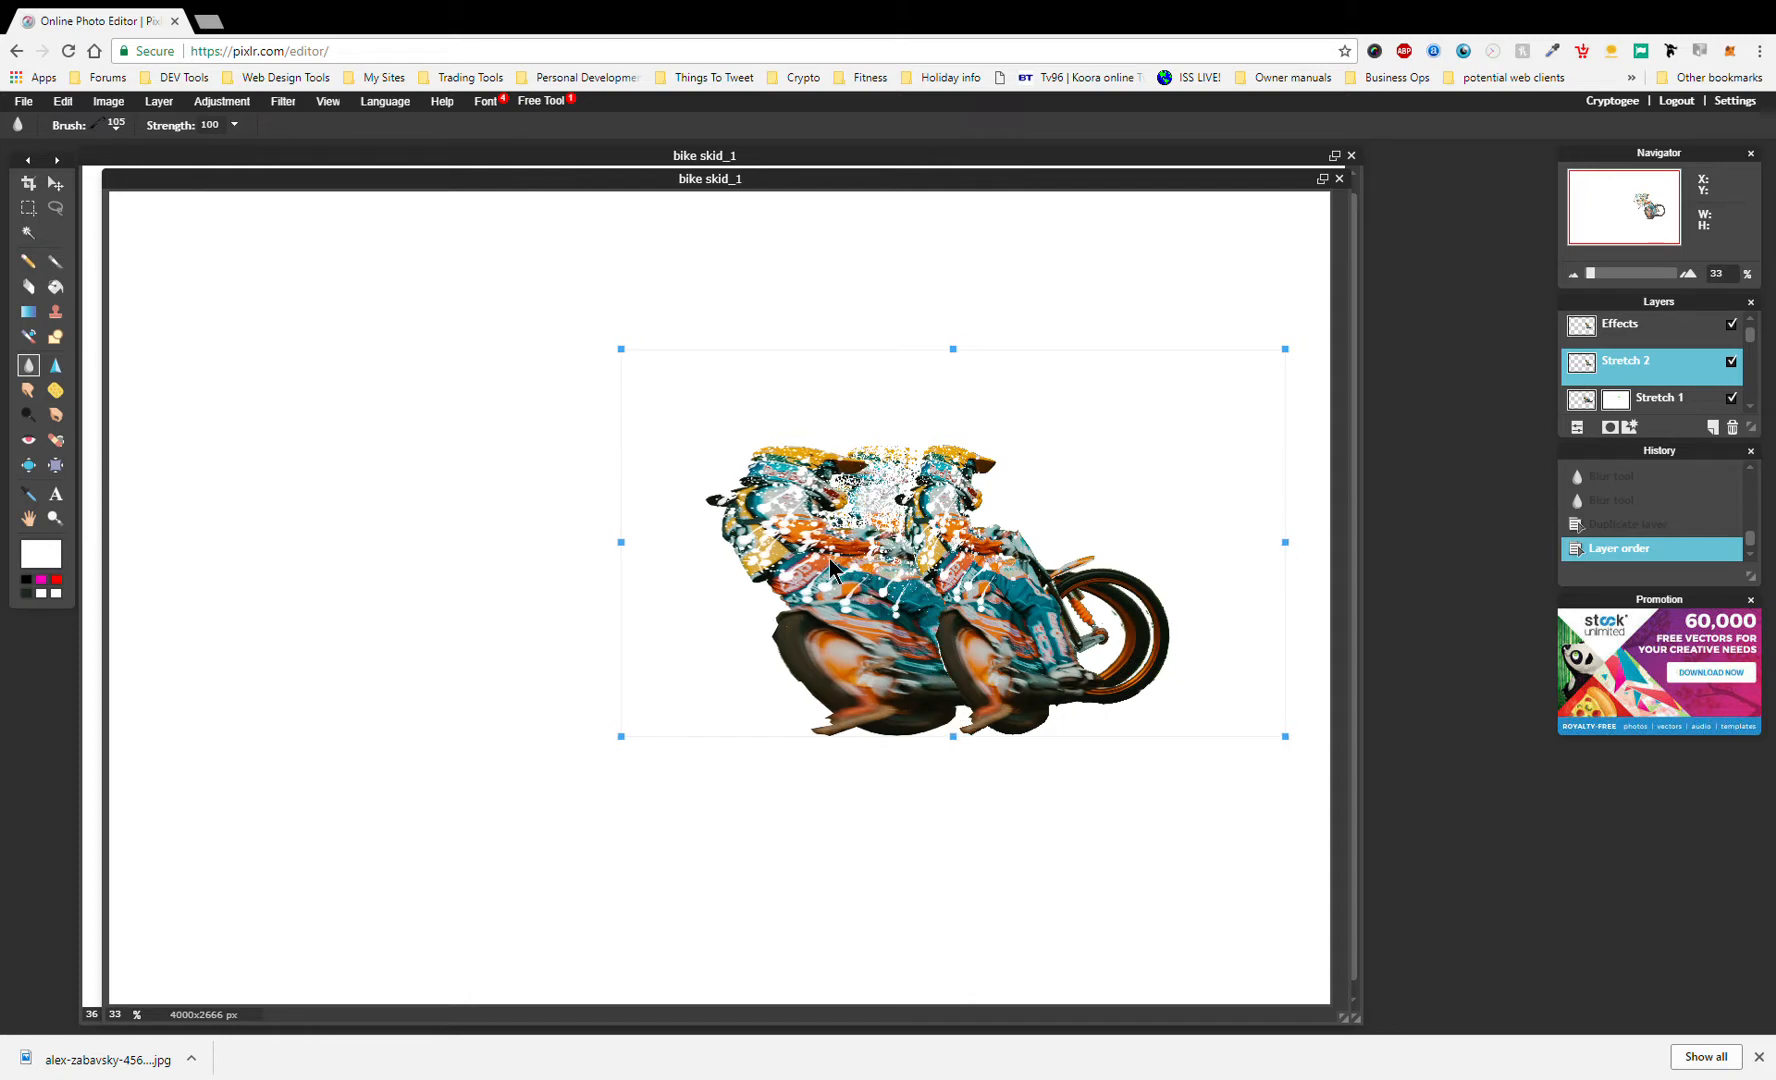
left_click_drag(618, 541, 611, 541)
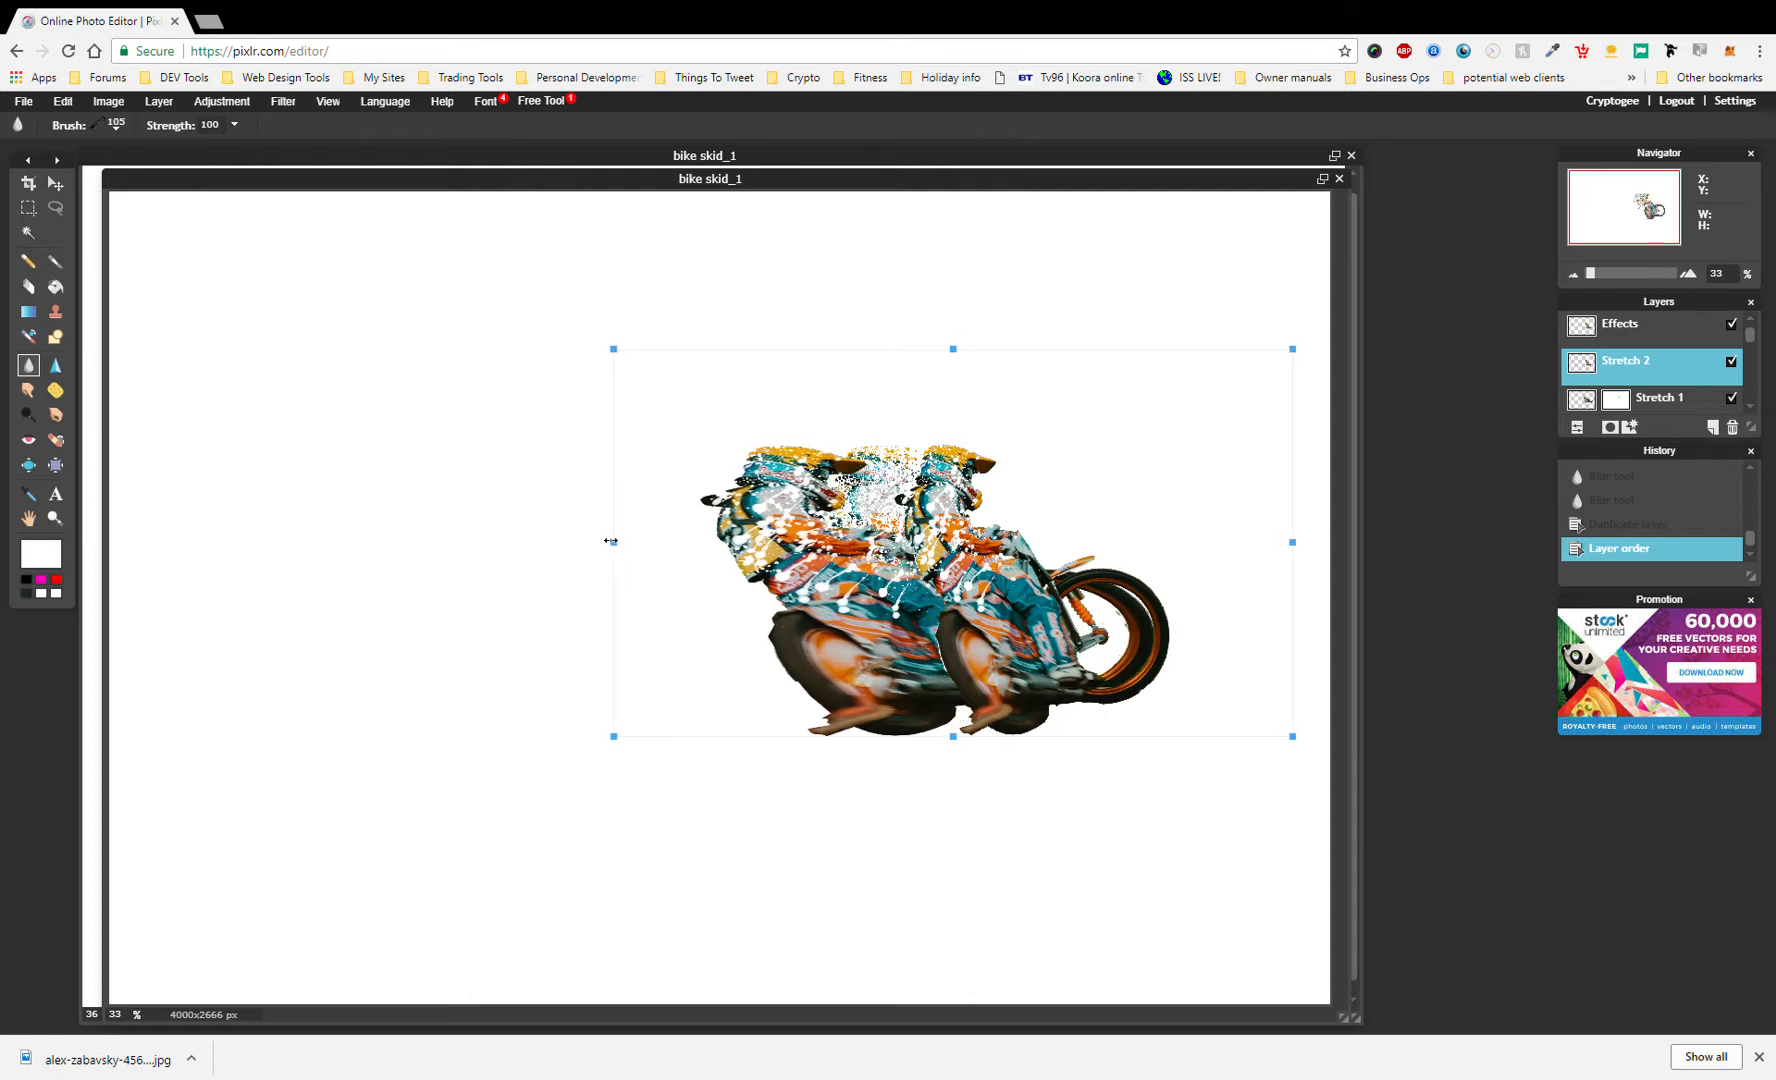
left_click_drag(854, 557, 857, 553)
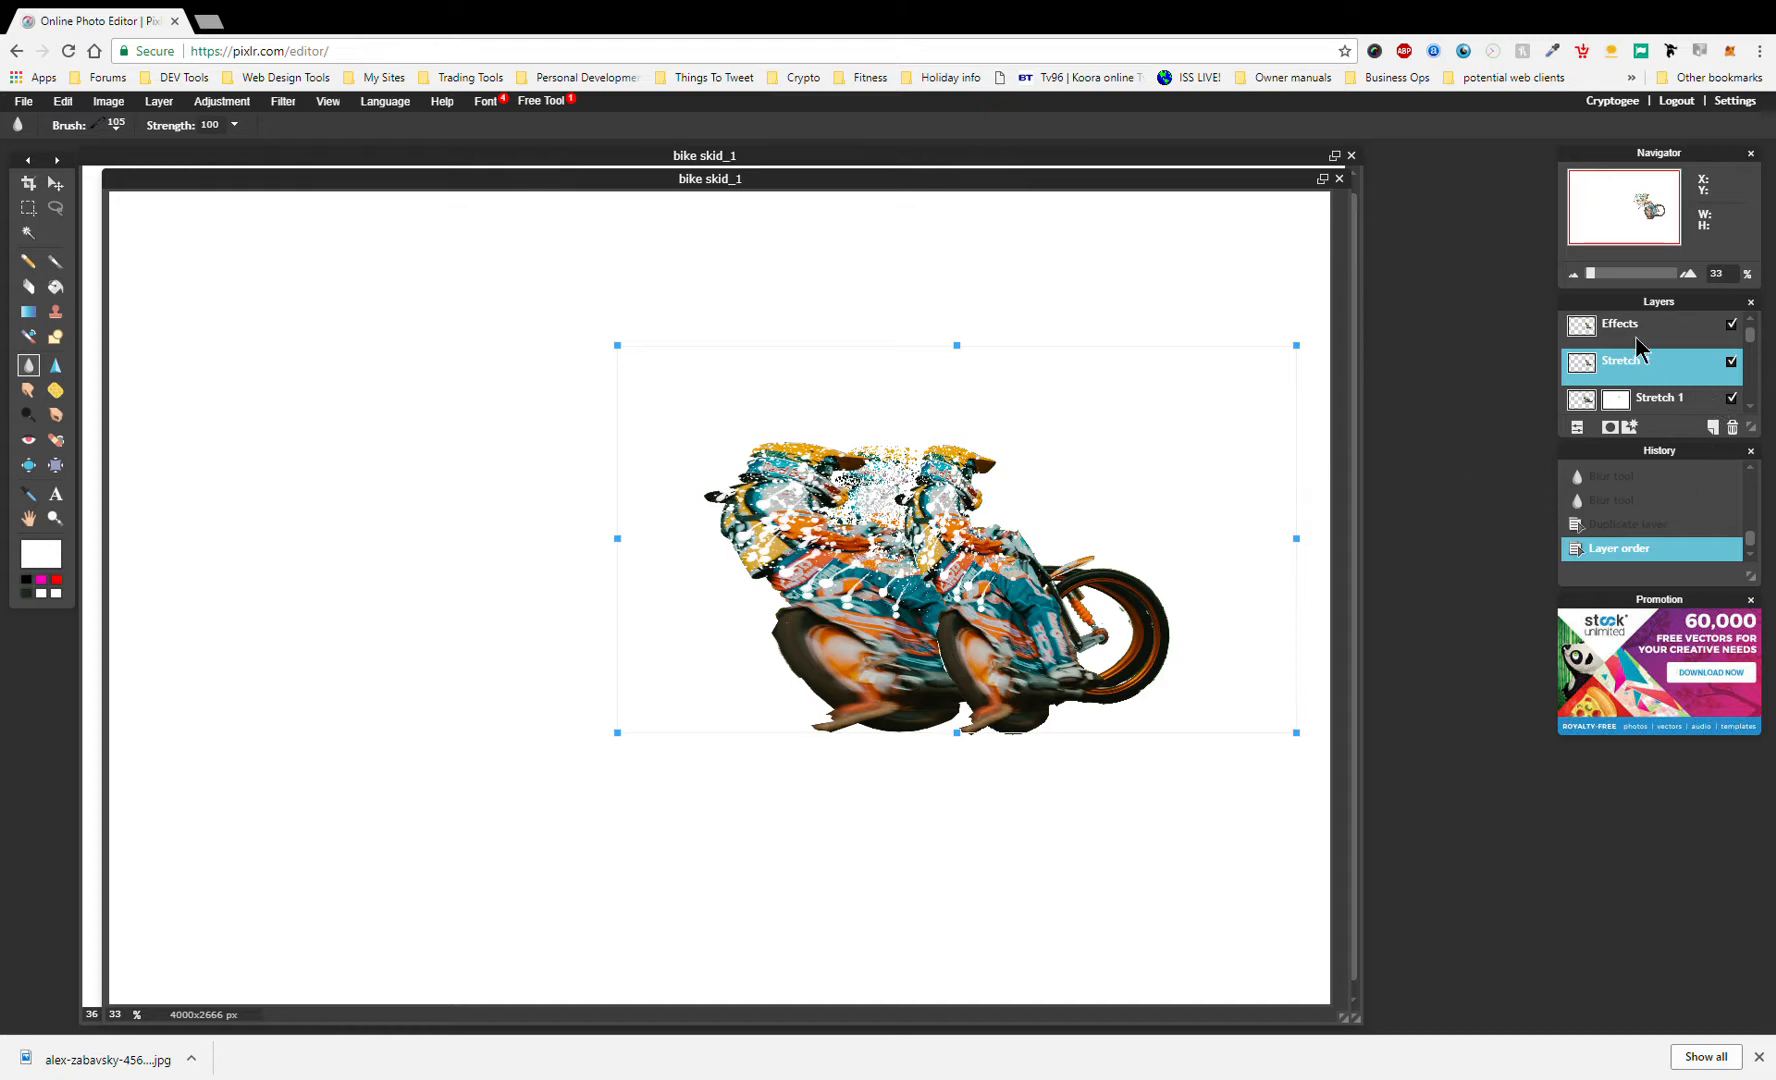
left_click(1474, 425)
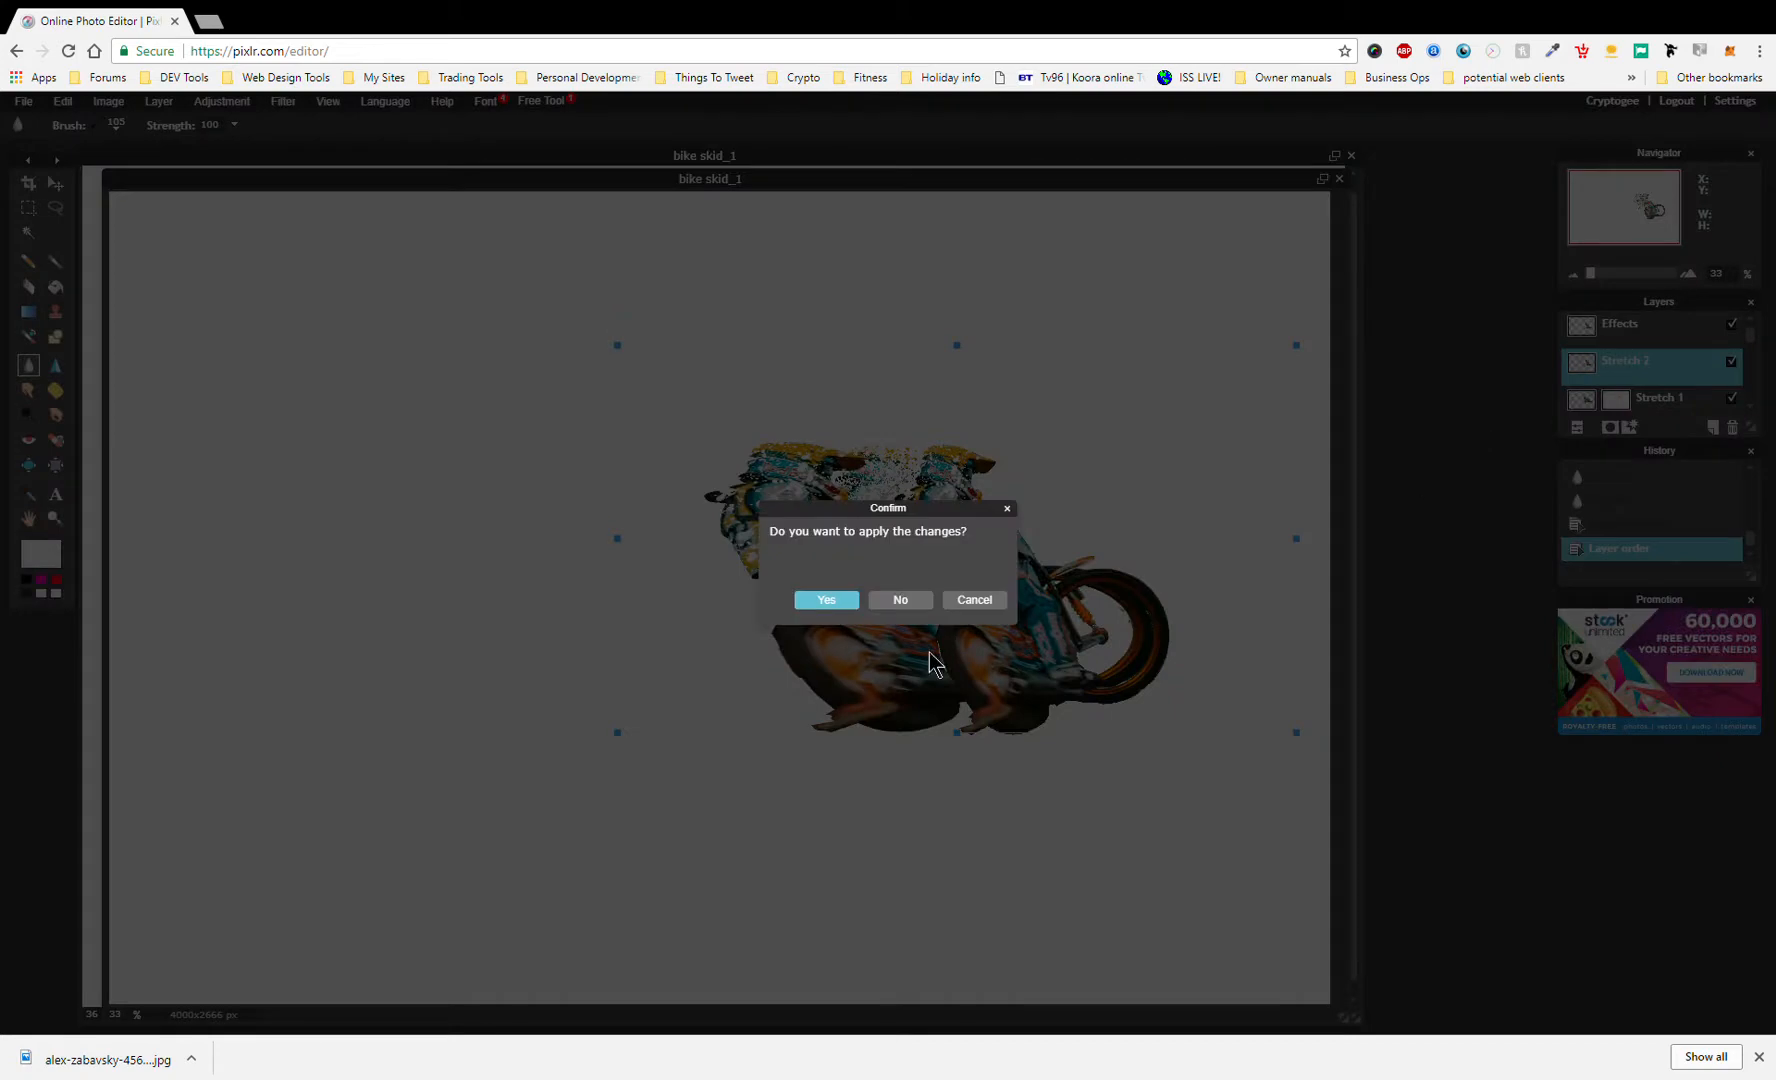
left_click(826, 600)
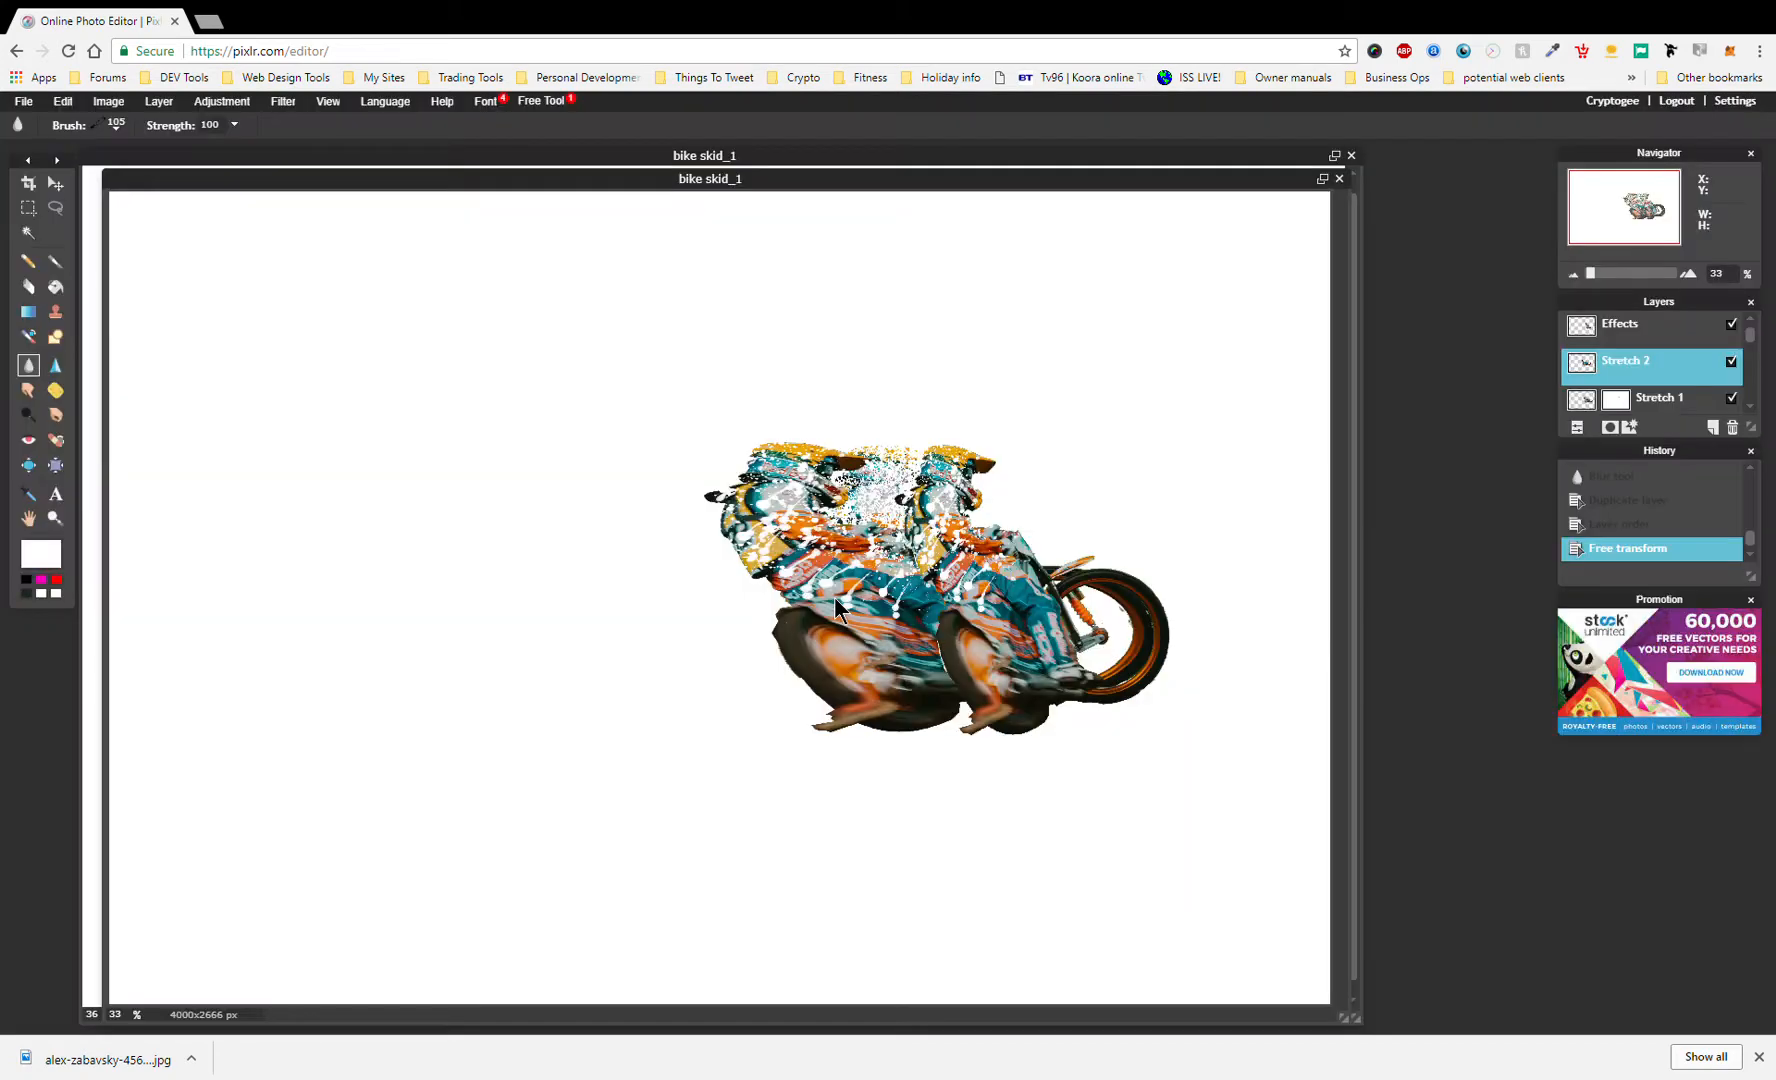
- Add a layer mask to Stretch 2 and reveal particles behind the rider's head using the Blur tool's 105 splatter brush
left_click(1607, 430)
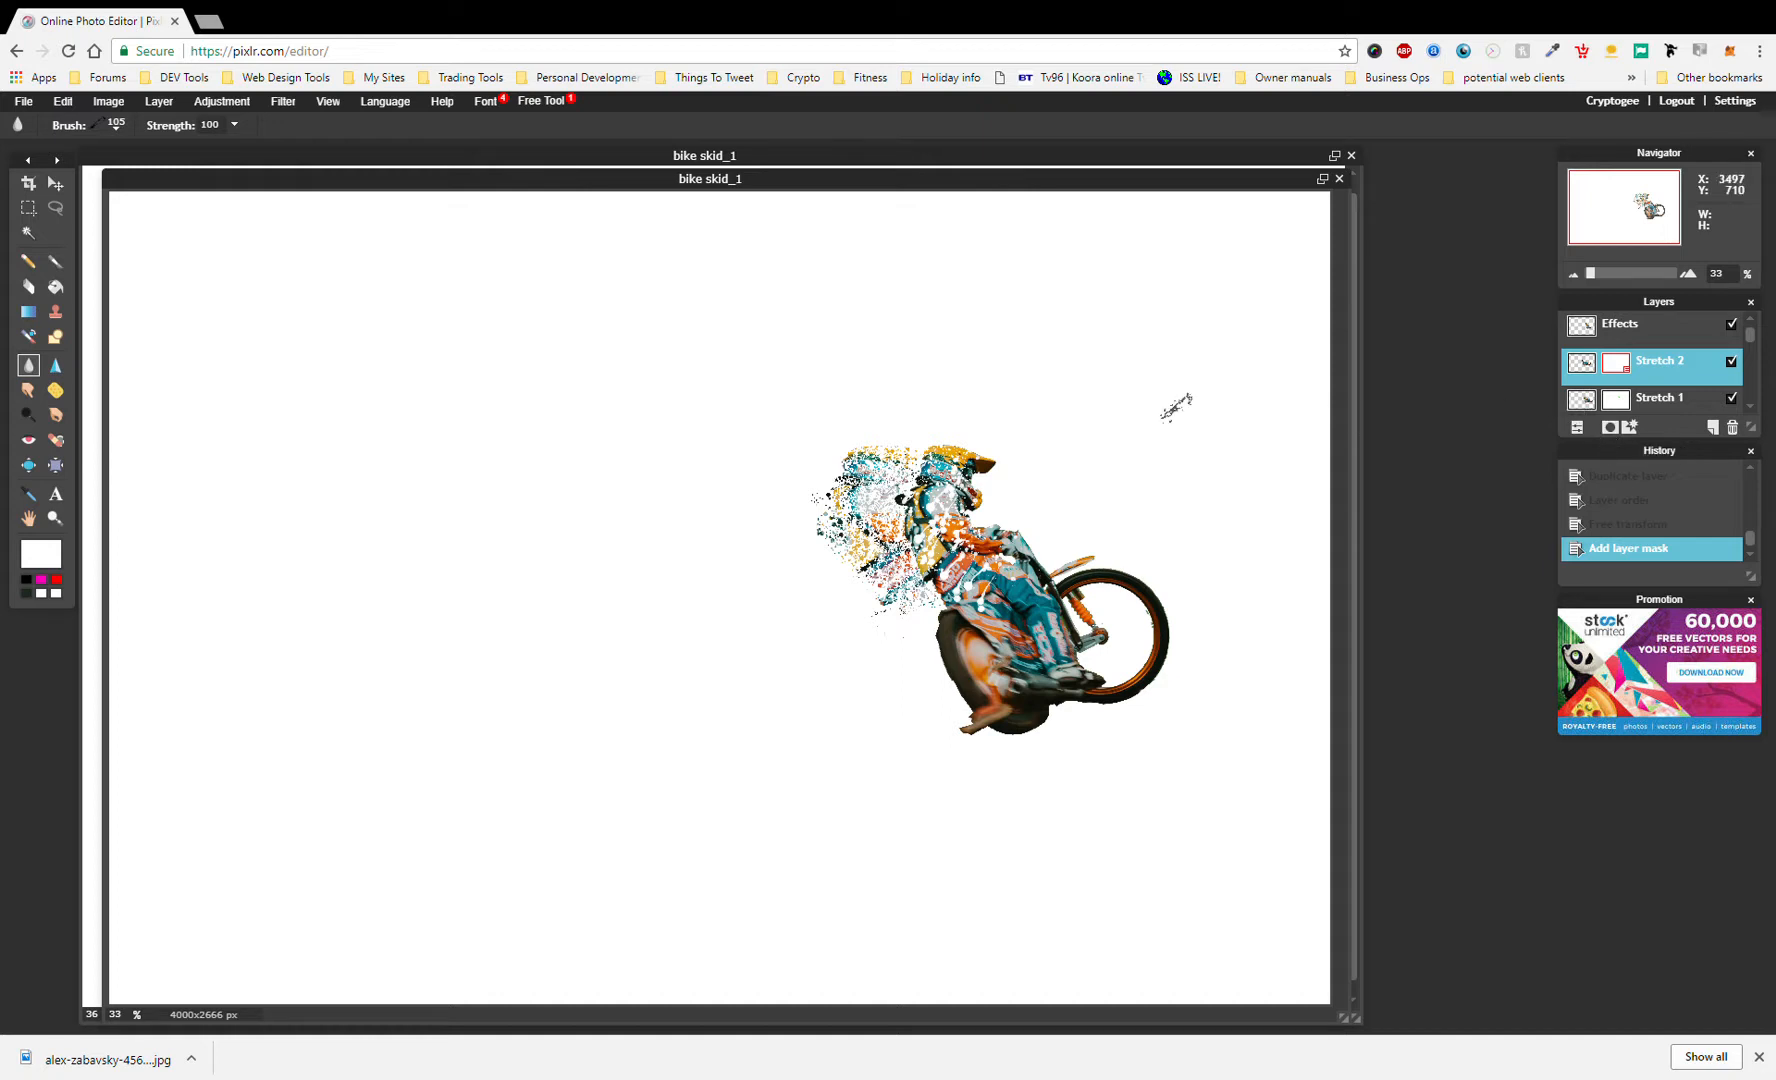
left_click(98, 130)
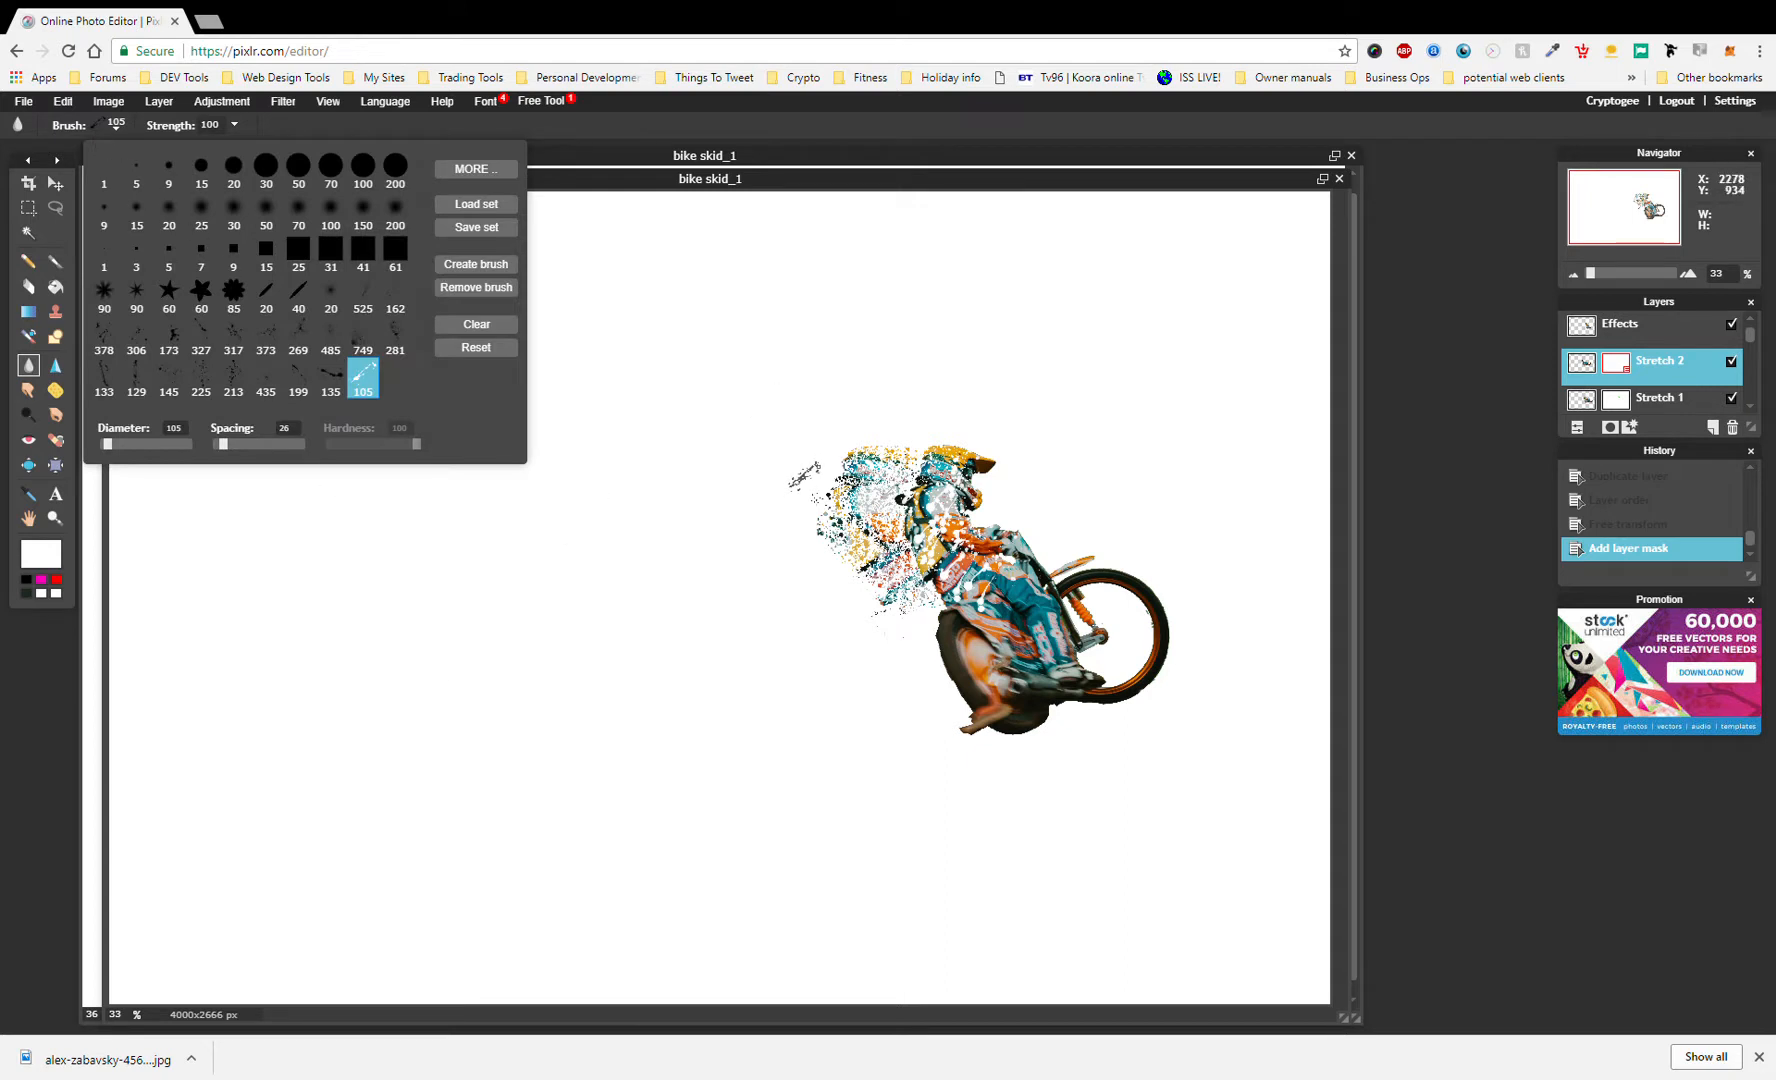
mouse_move(804, 477)
left_mouse_down()
mouse_move(769, 482)
mouse_move(871, 498)
mouse_move(839, 507)
mouse_move(821, 486)
mouse_move(765, 511)
mouse_move(833, 431)
mouse_move(818, 462)
left_mouse_up()
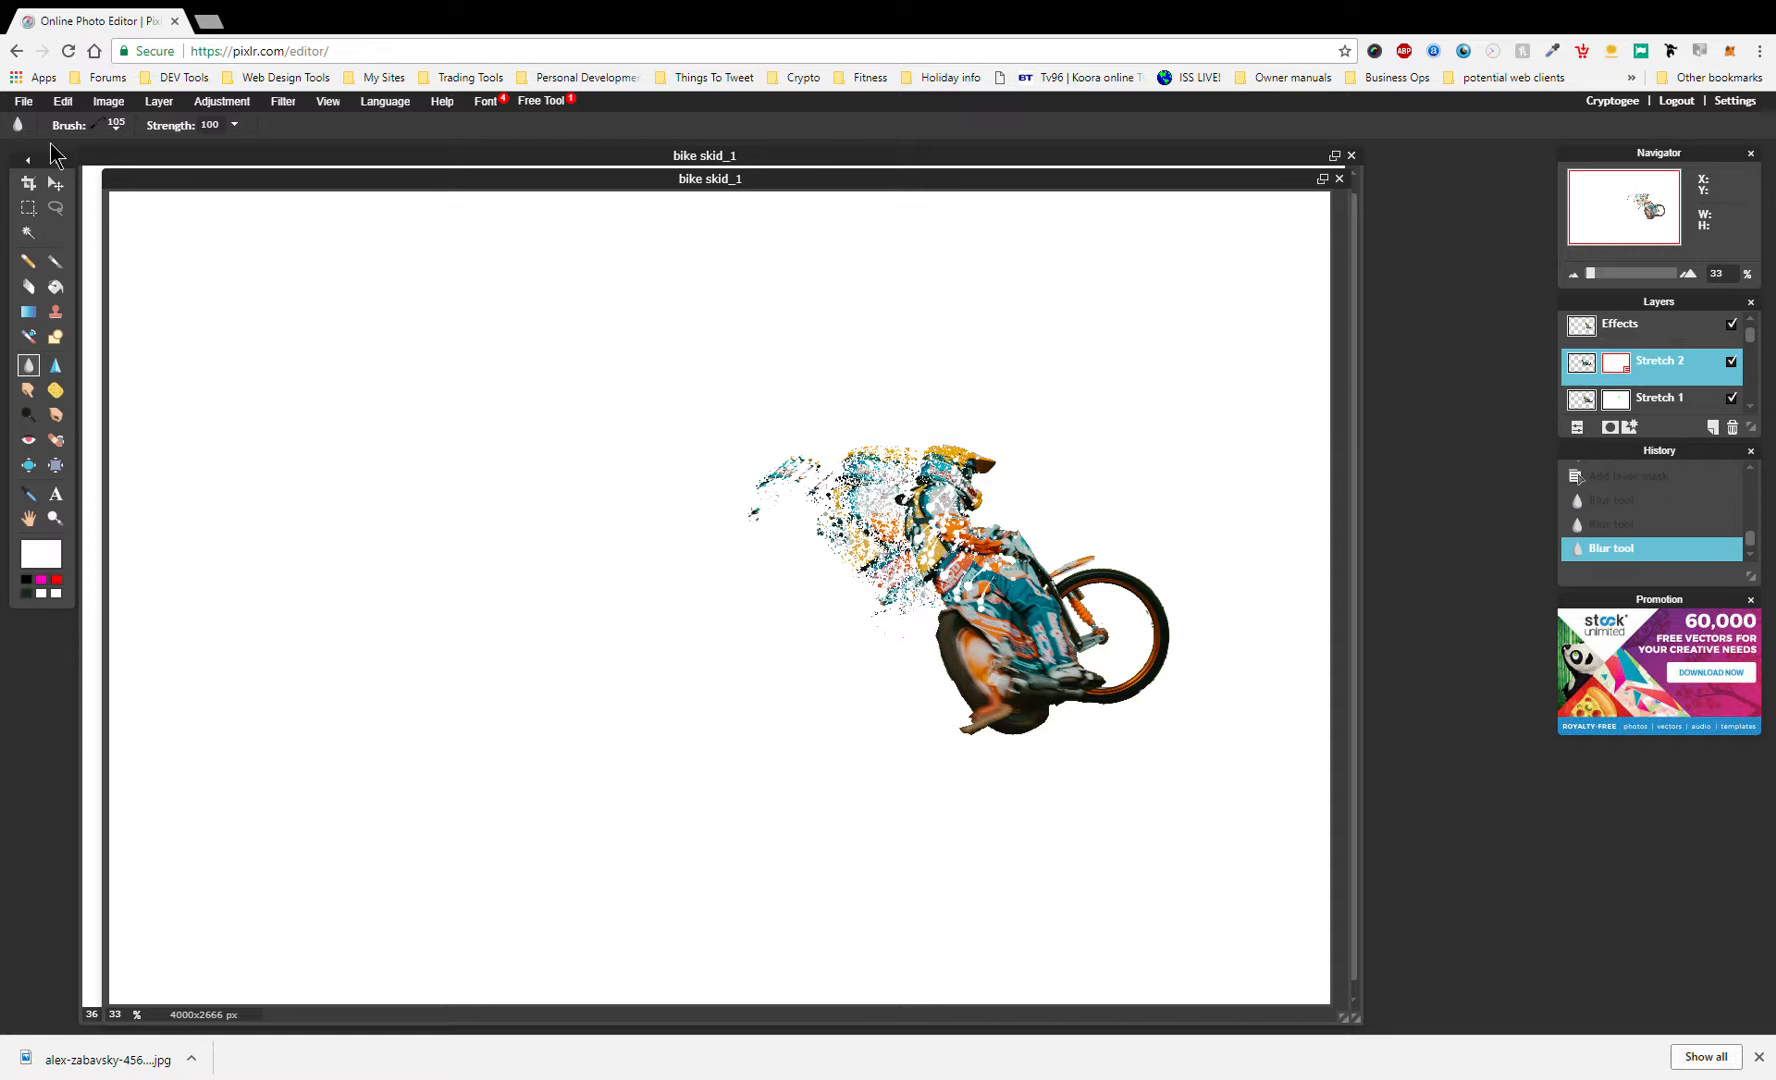
- Reveal more scattered particles behind the rider's head and torso on the Stretch 2 mask using the 435 splatter brush
left_click(94, 130)
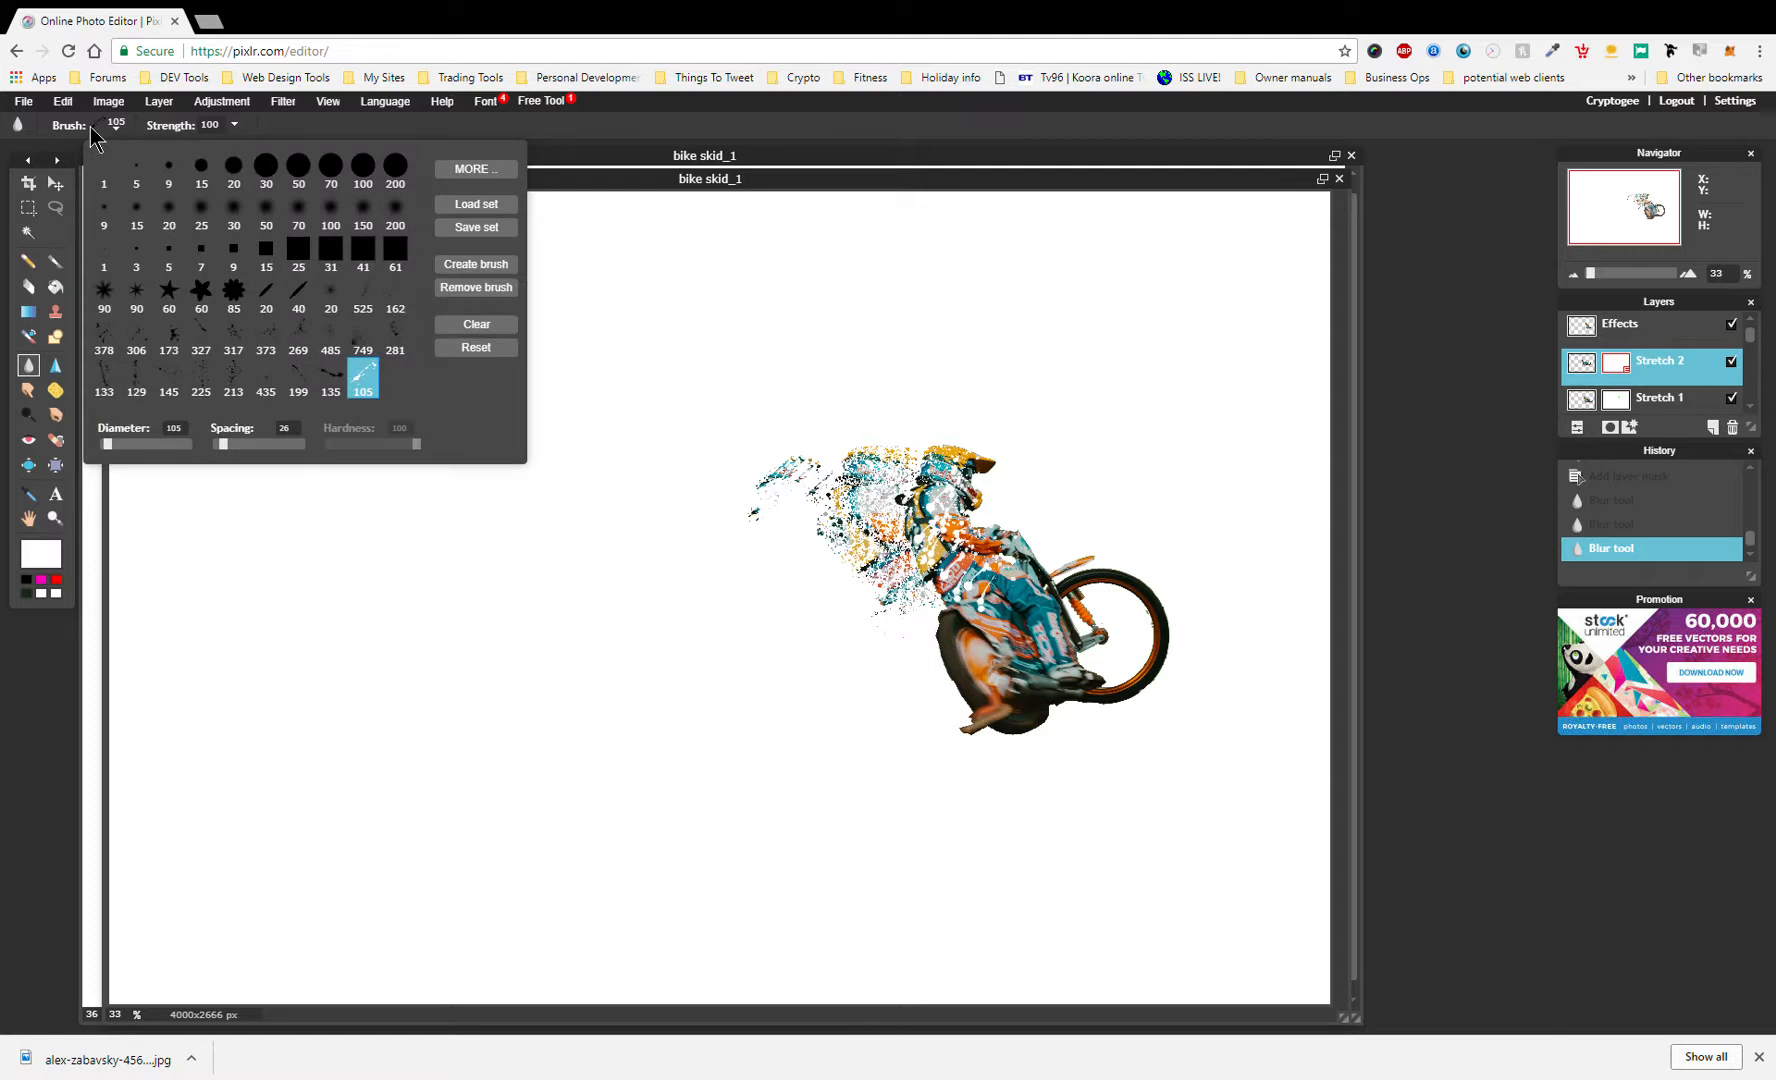
left_click(265, 384)
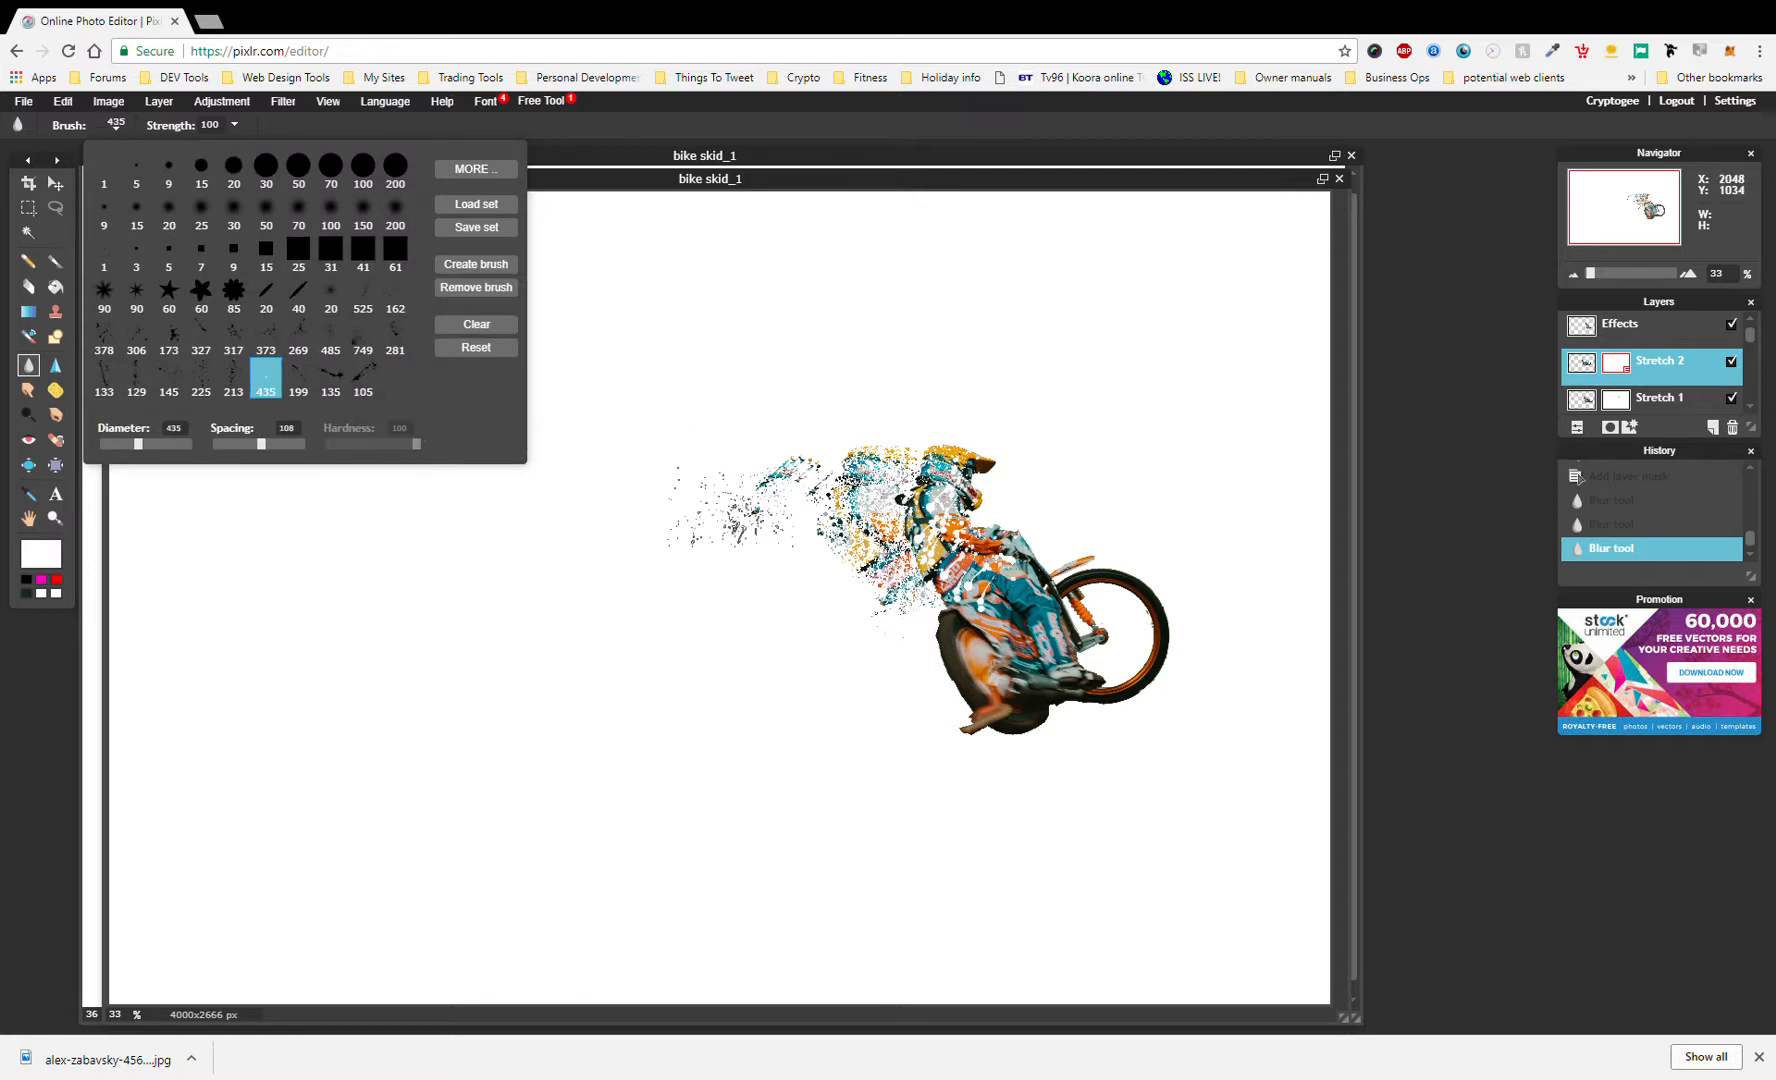
left_click(805, 515)
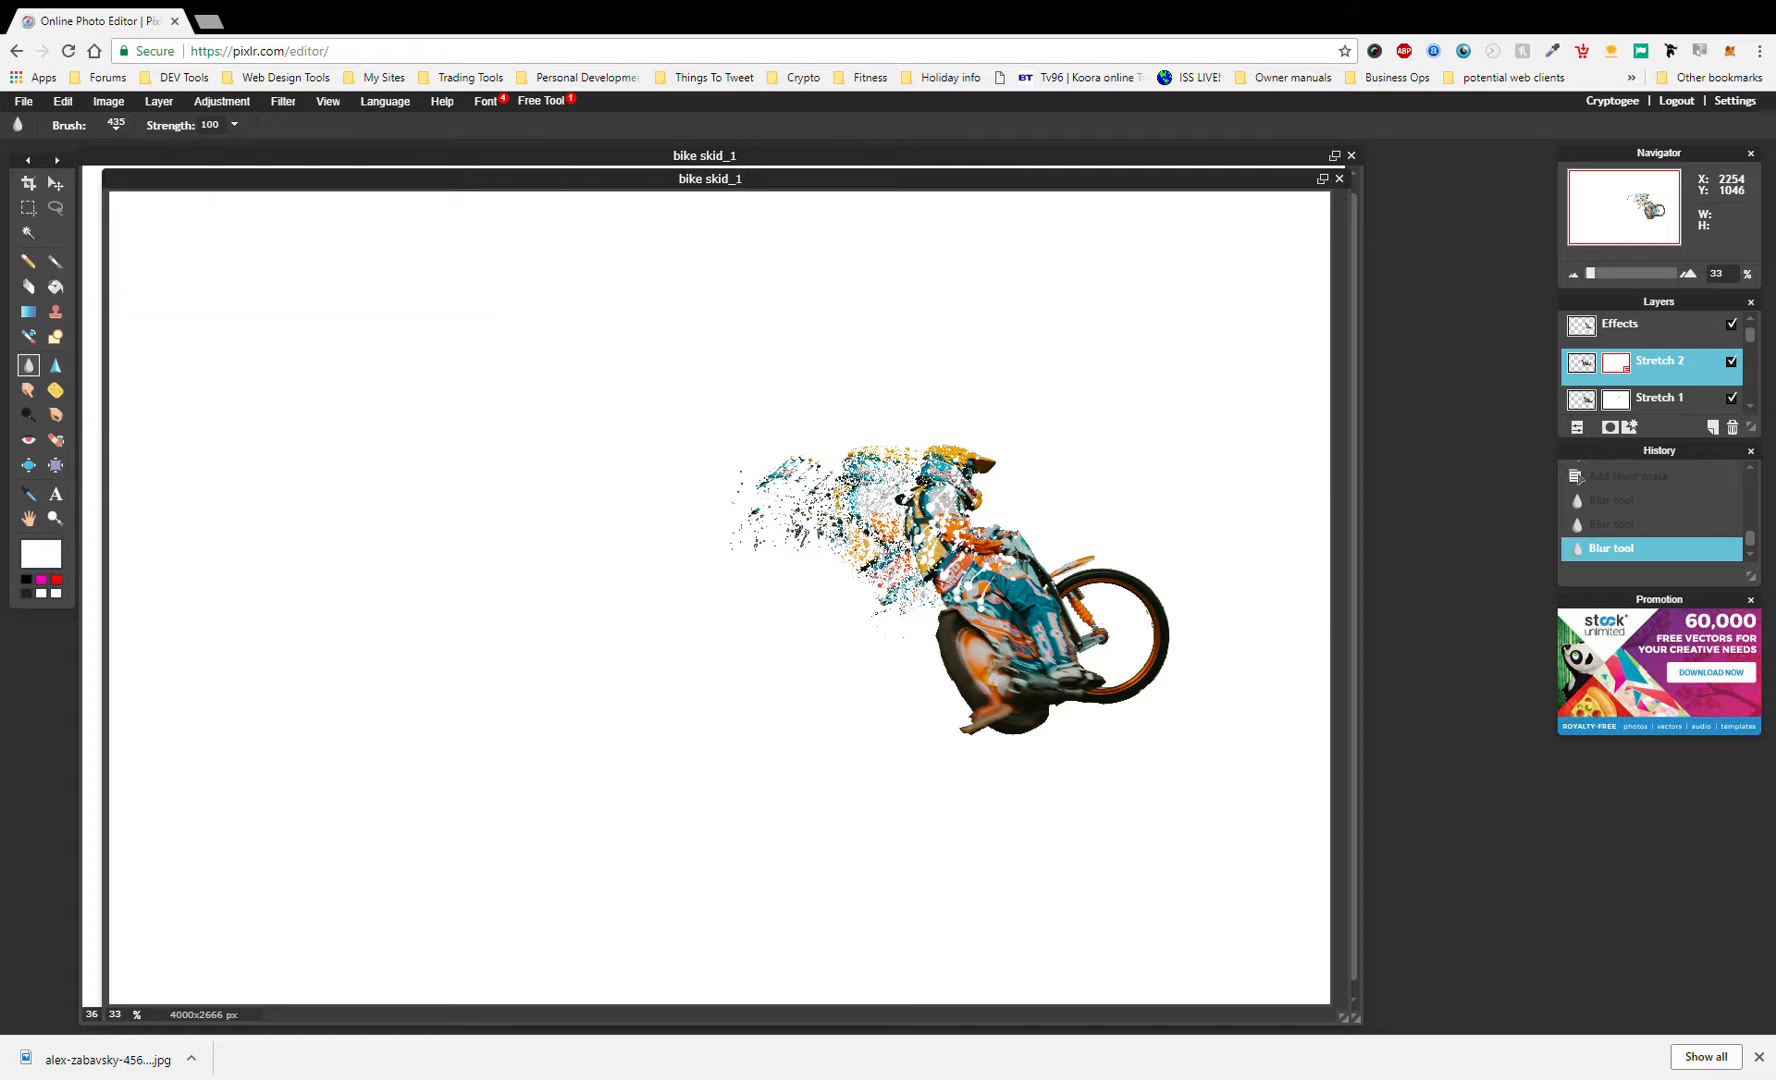
mouse_move(835, 509)
left_mouse_down()
mouse_move(789, 470)
mouse_move(840, 585)
mouse_move(852, 577)
mouse_move(790, 500)
mouse_move(768, 512)
mouse_move(782, 497)
mouse_move(828, 562)
mouse_move(722, 550)
mouse_move(768, 478)
mouse_move(800, 476)
mouse_move(862, 600)
mouse_move(817, 514)
left_mouse_up()
- Try revealing denser particles behind the rider's helmet on the Stretch 2 mask using the 173 splatter brush
left_click(115, 126)
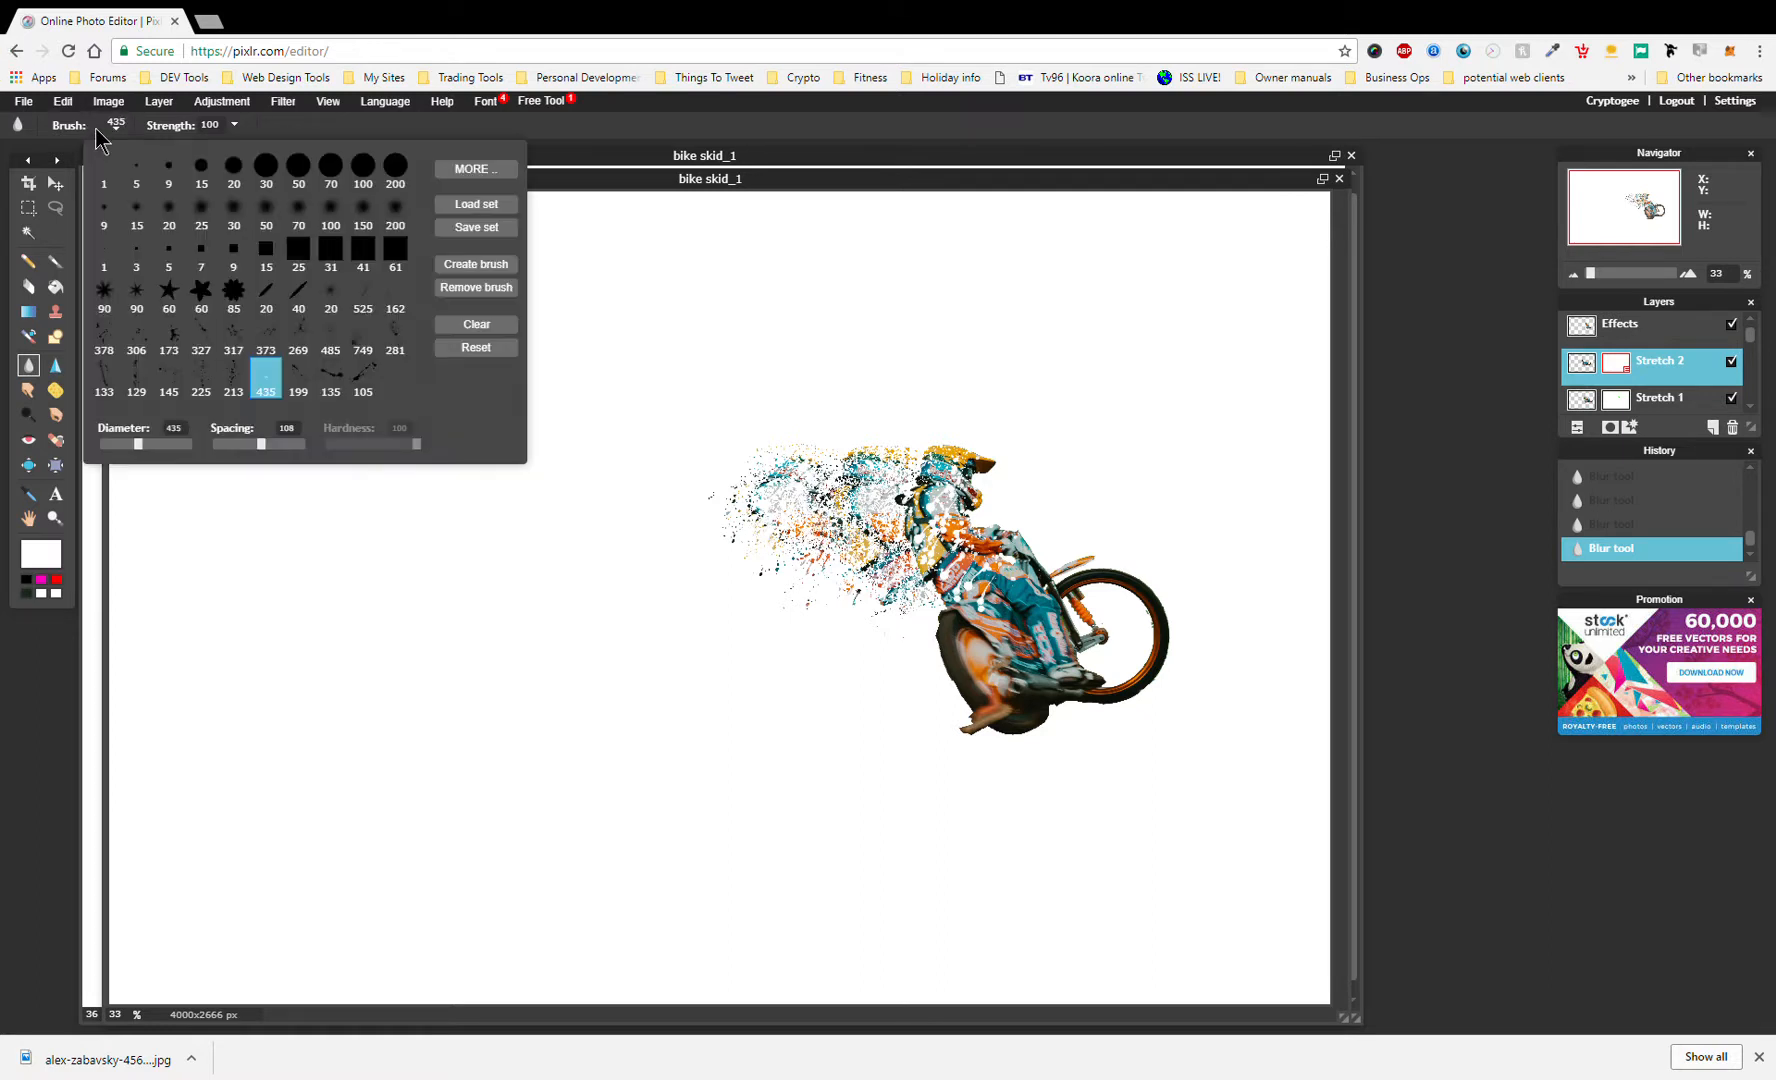
left_click(173, 354)
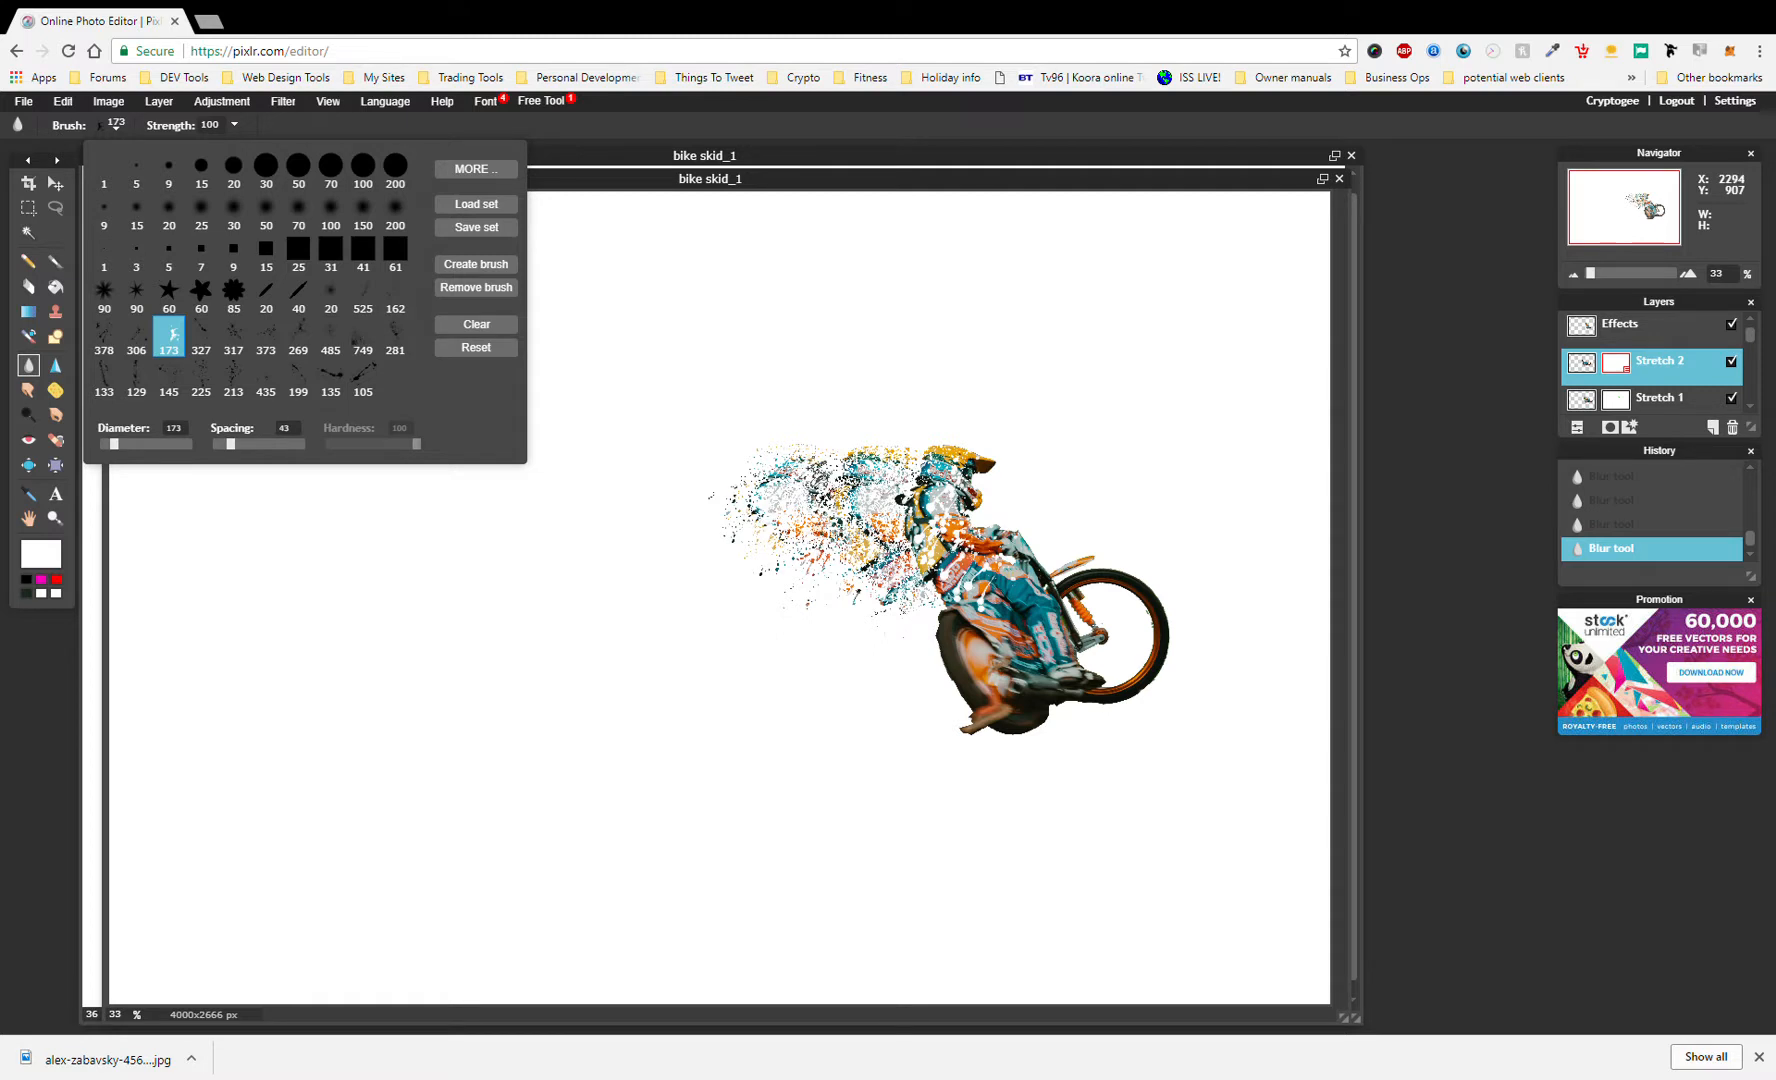
left_click(806, 468)
left_click(796, 468)
left_click(793, 471)
left_click(790, 476)
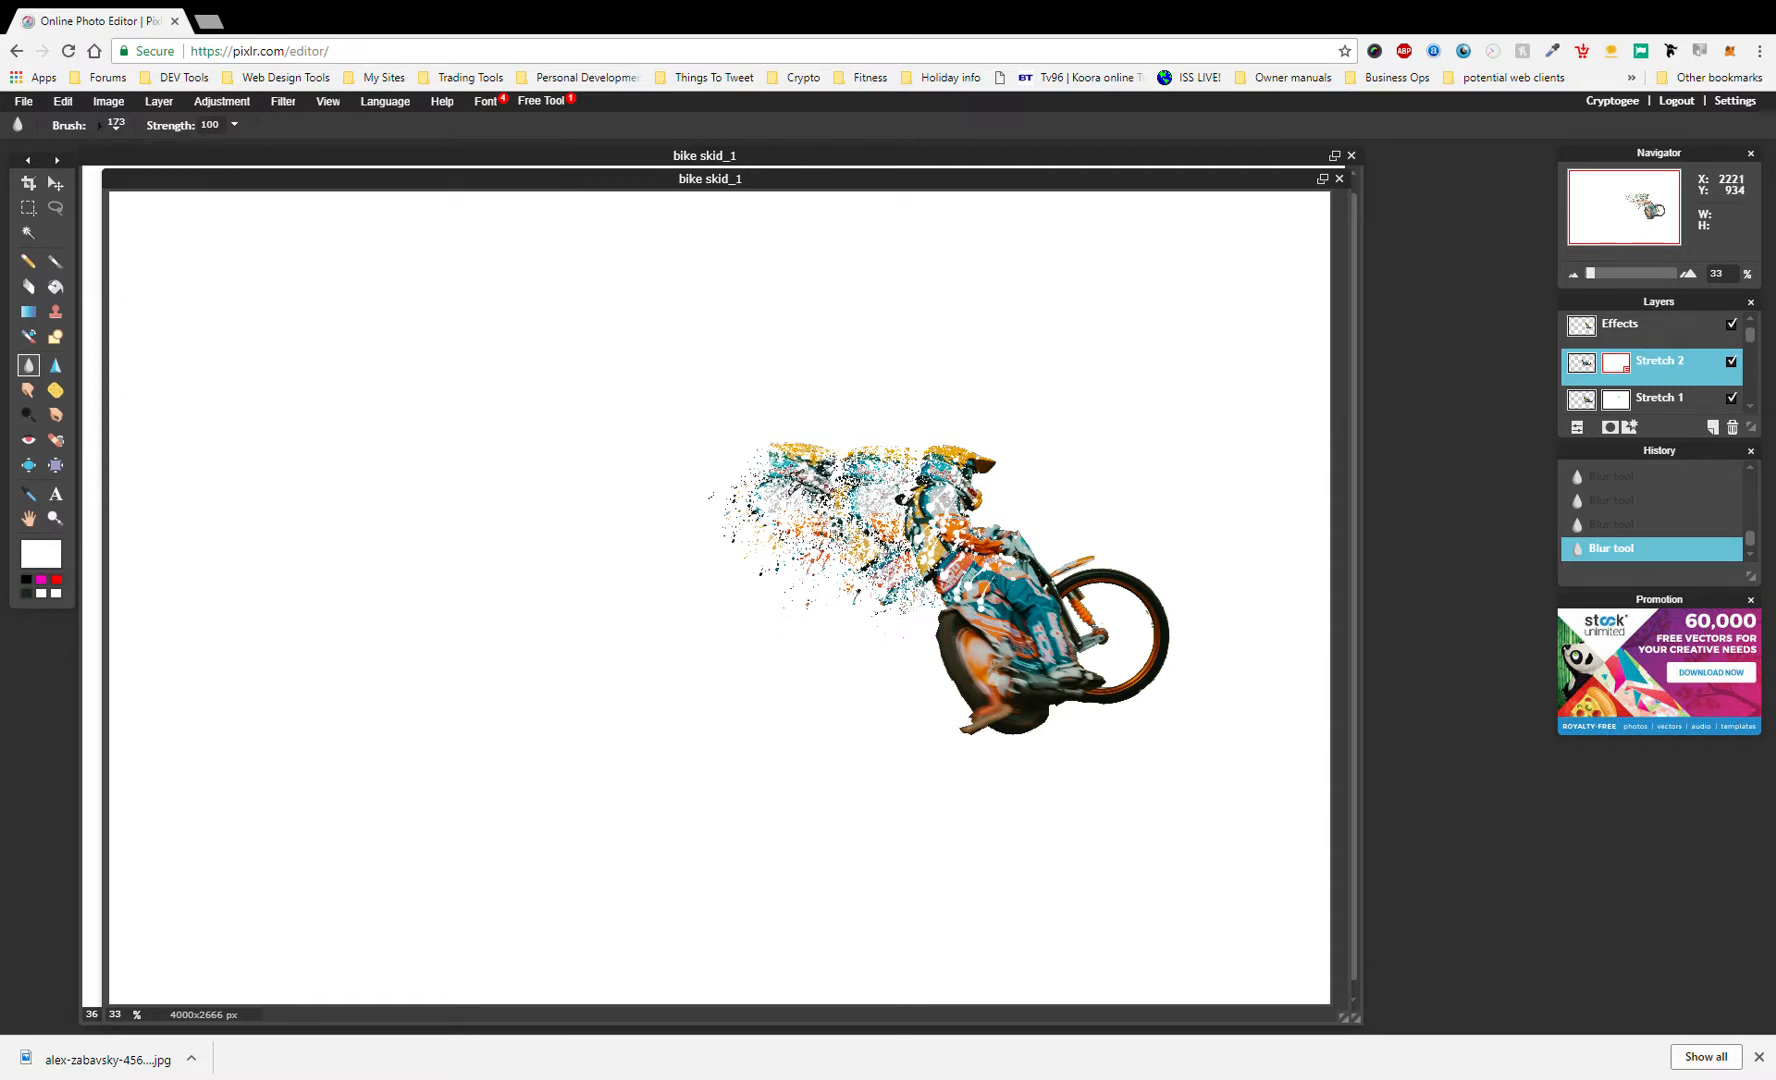
left_click(752, 545)
left_click(744, 540)
left_click(742, 538)
left_click(741, 536)
- Undo and redo the last 173 brush stroke to compare both versions, leaving the stroke undone
key("ctrl+z")
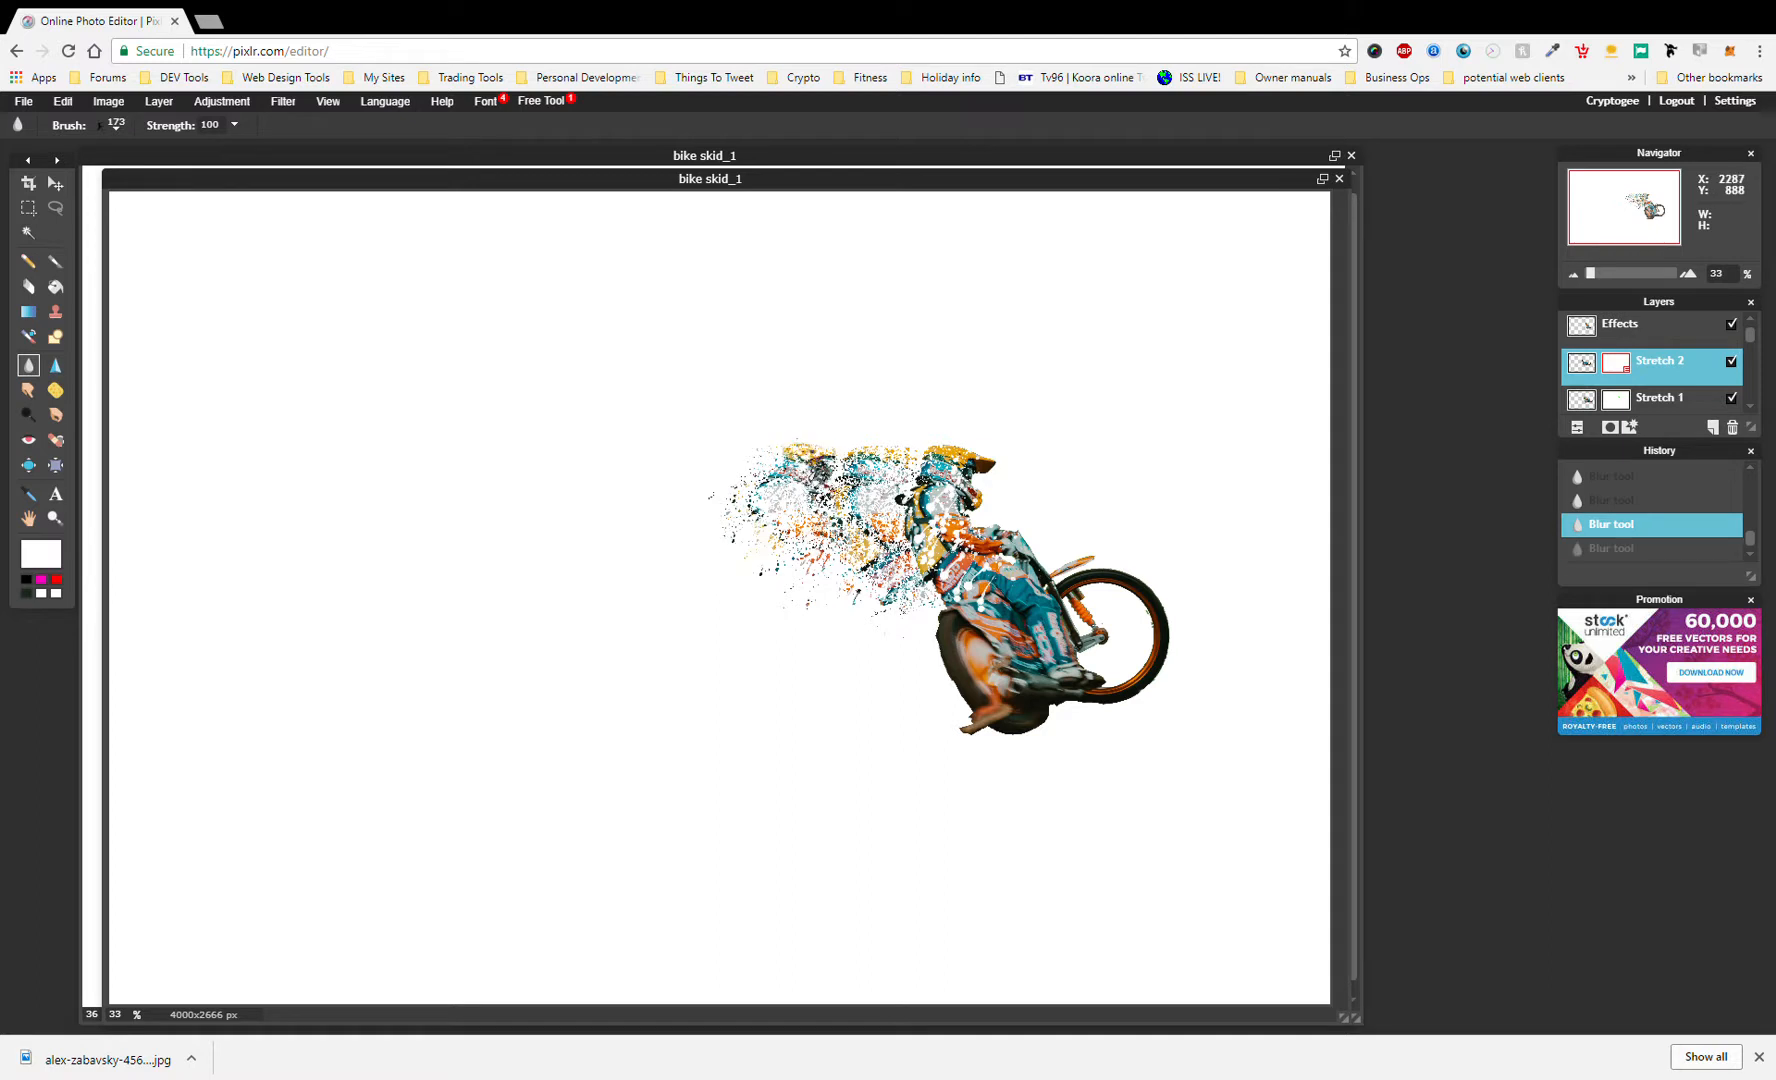
key("ctrl+y")
key("ctrl+z")
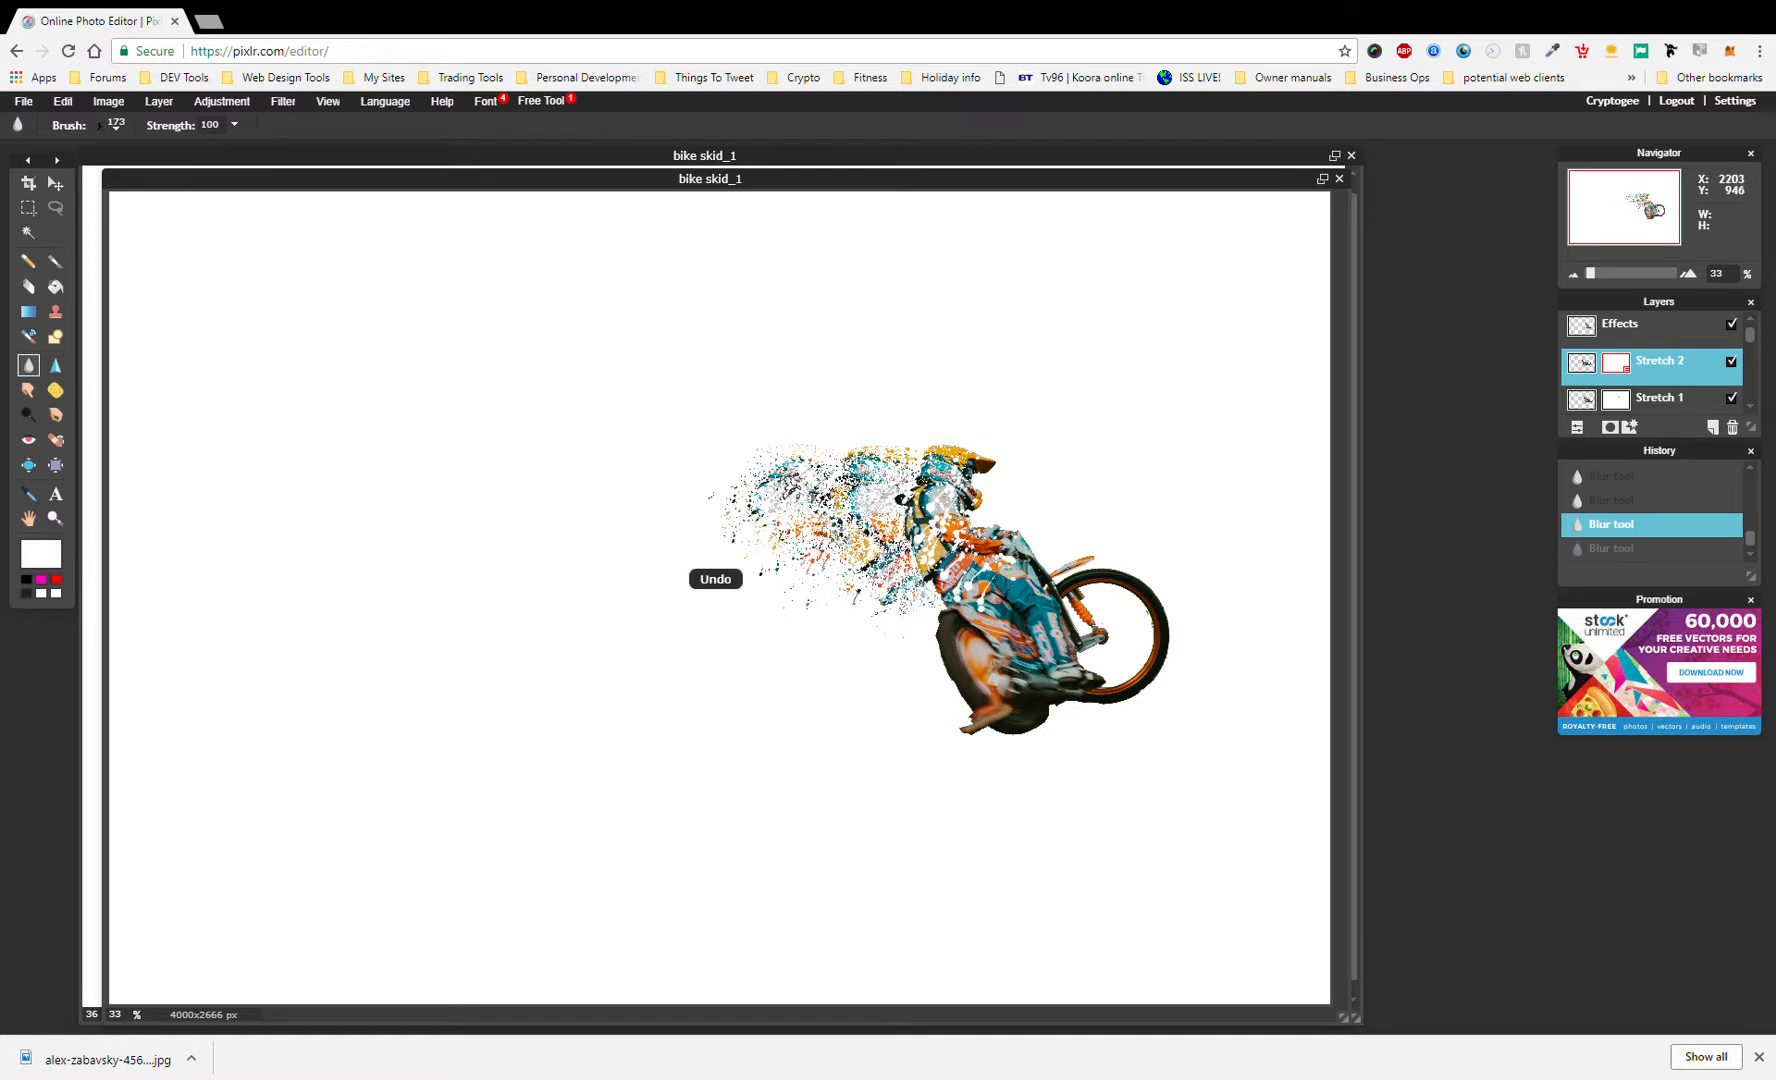
key("ctrl+y")
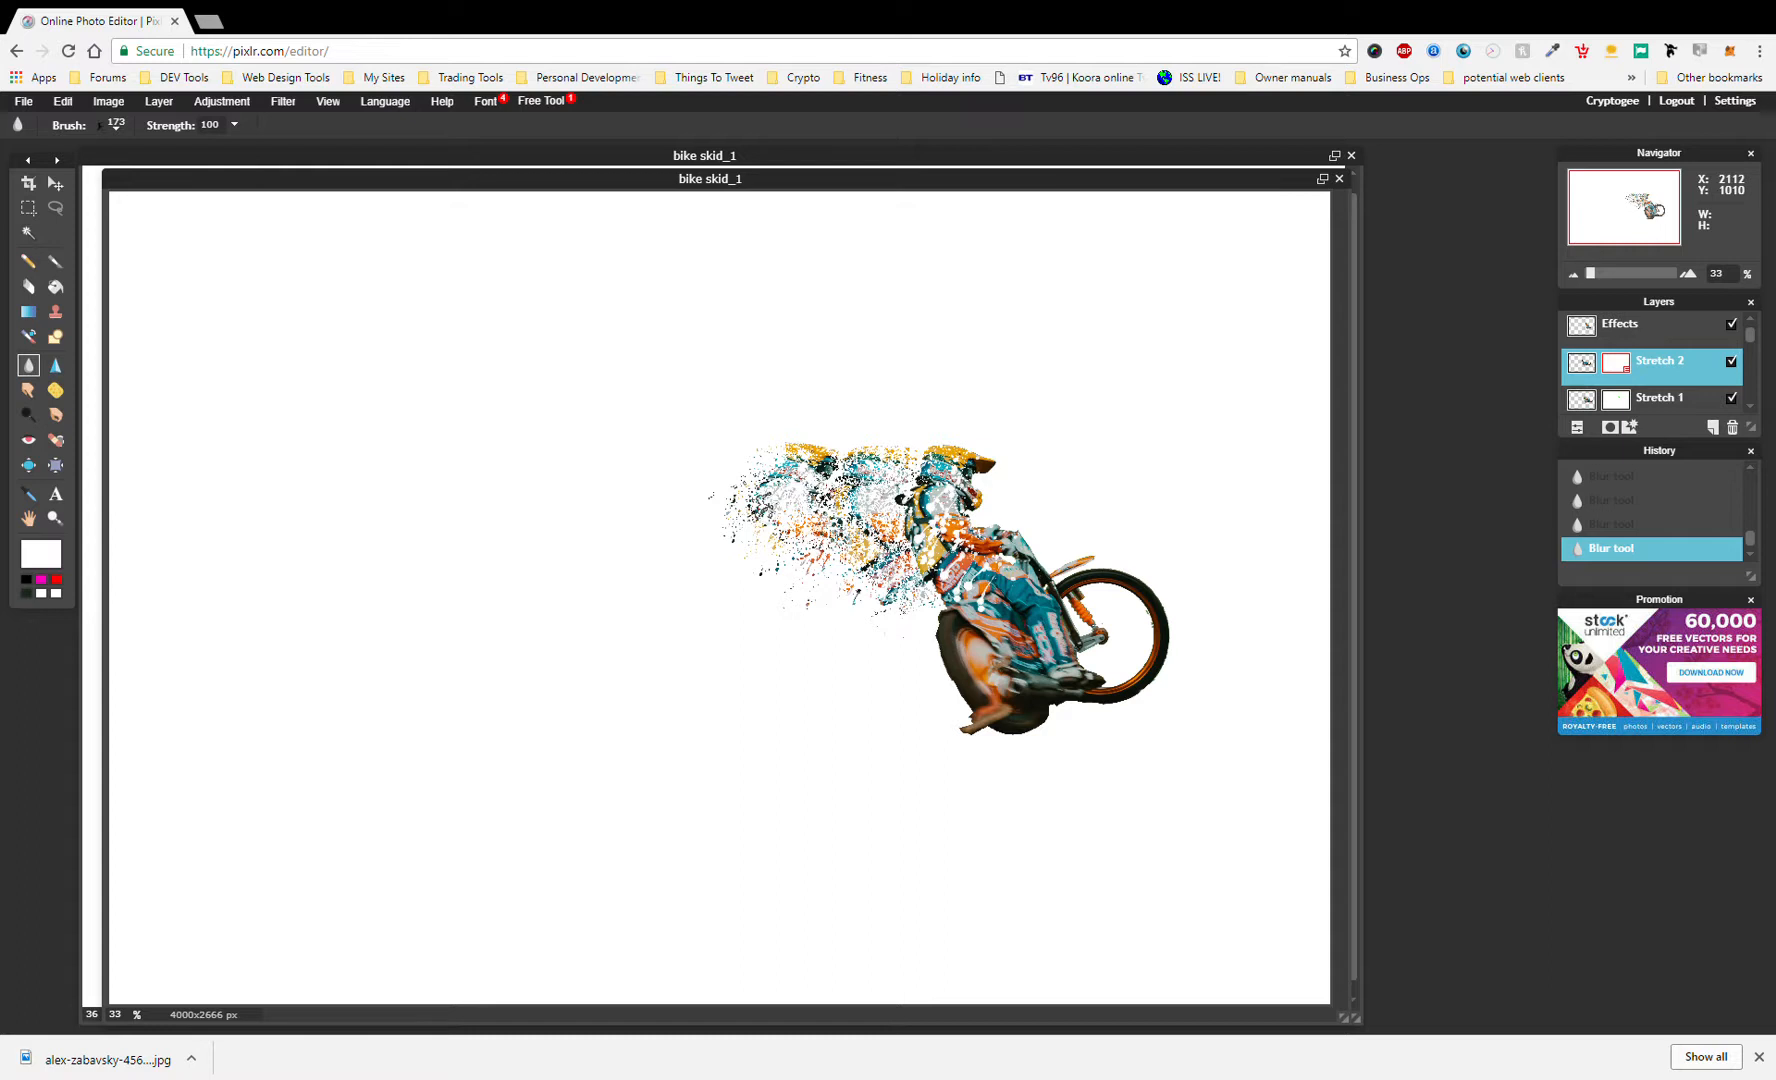
key("ctrl+z")
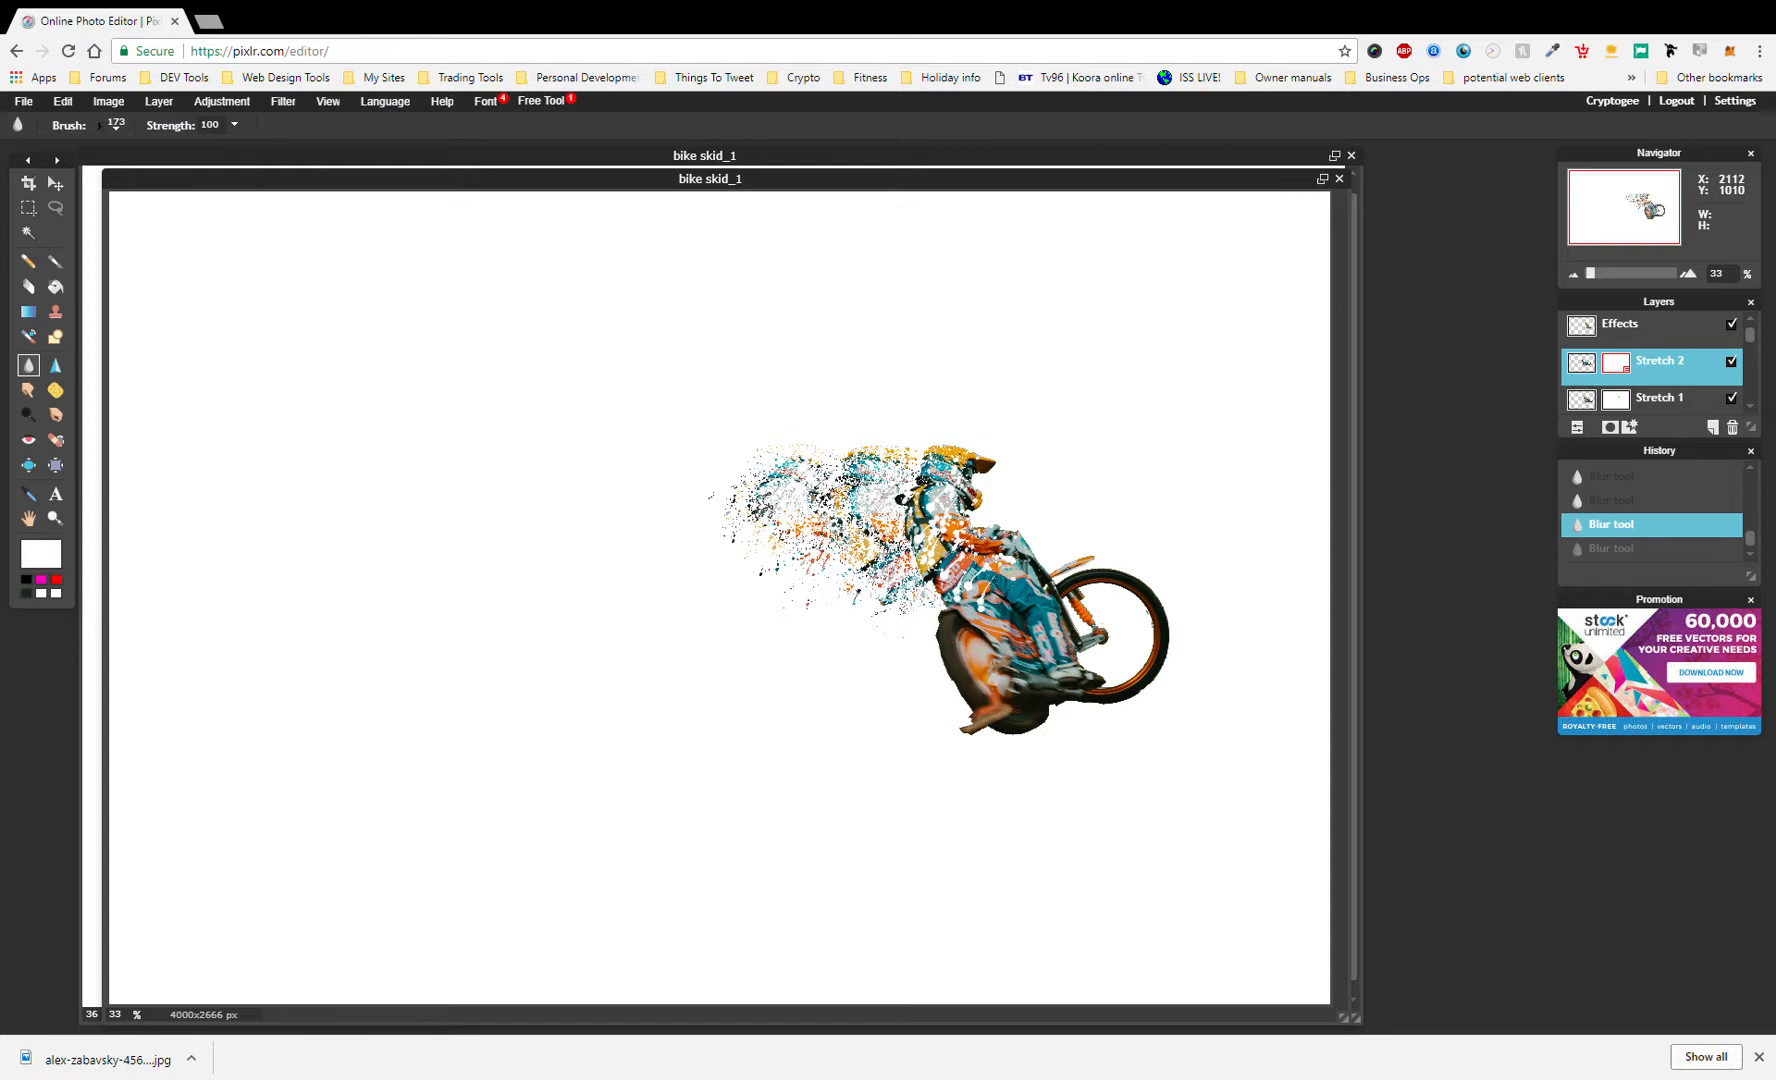
- Fill the particle trail from helmet height down to the torso on the Stretch 2 mask using the 145 splatter brush
left_click(102, 127)
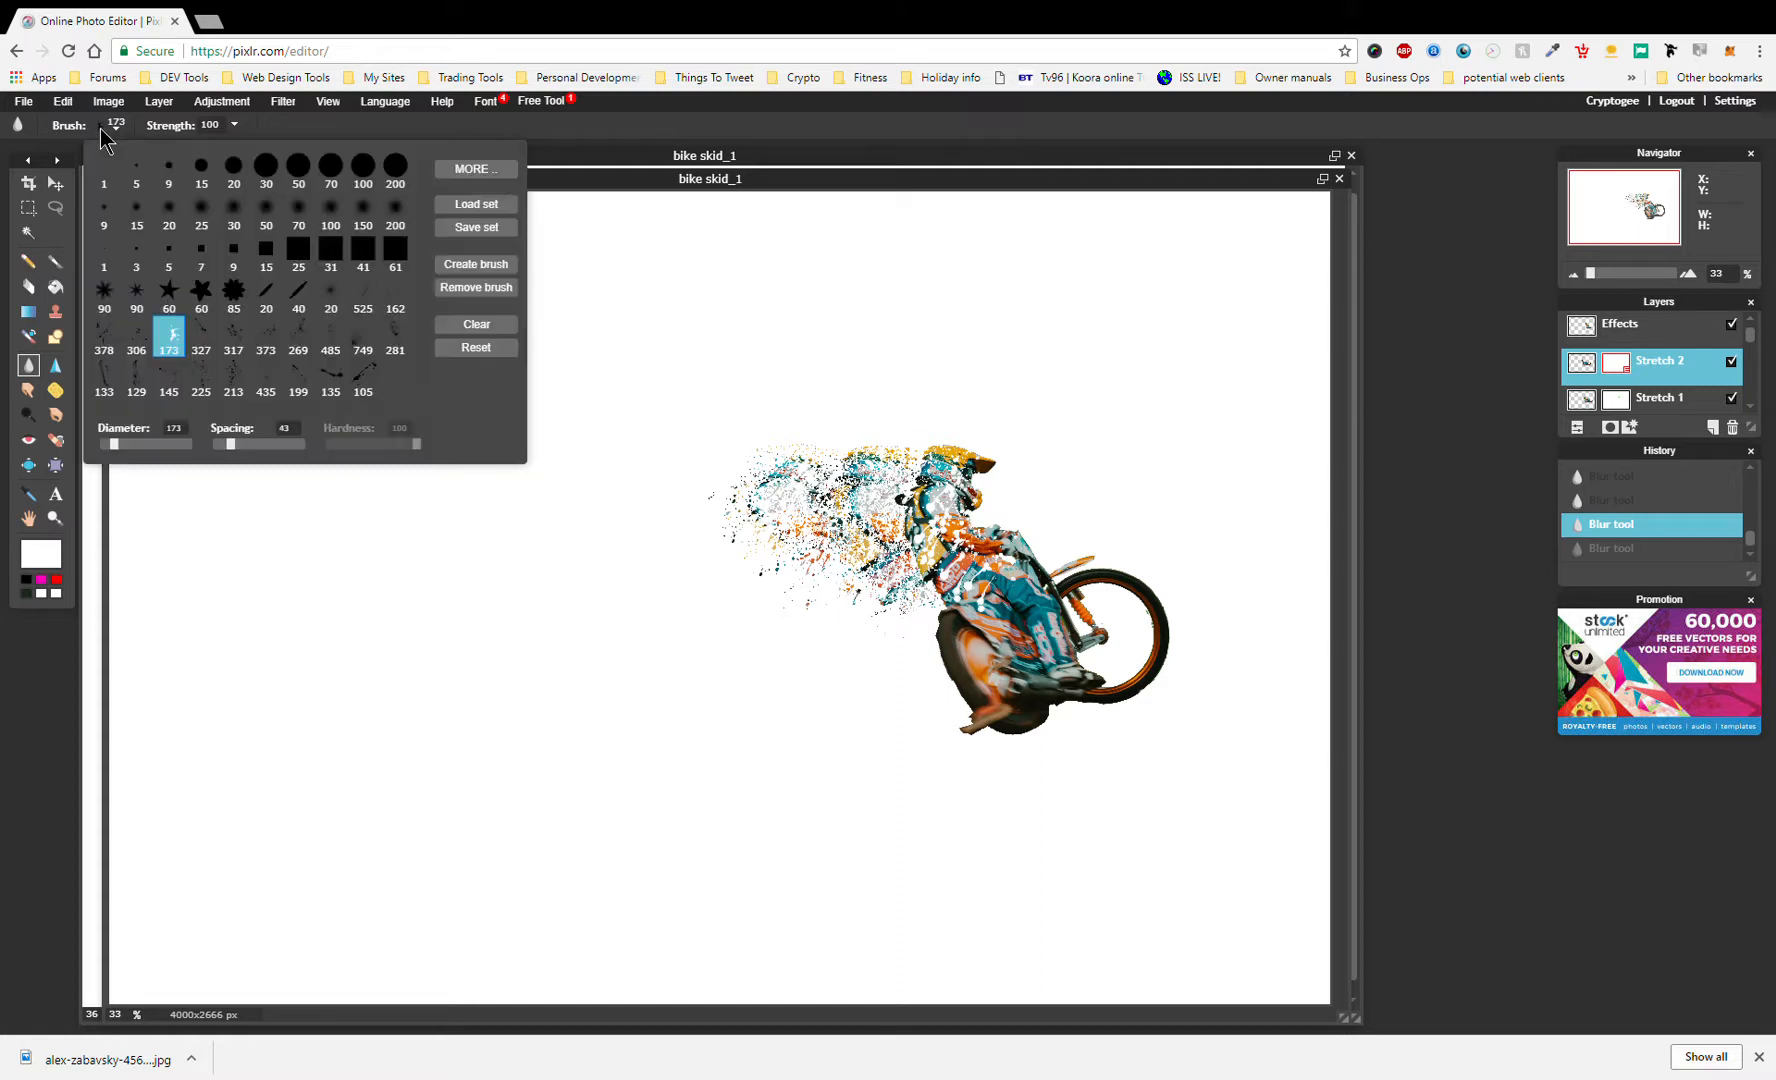
left_click(170, 380)
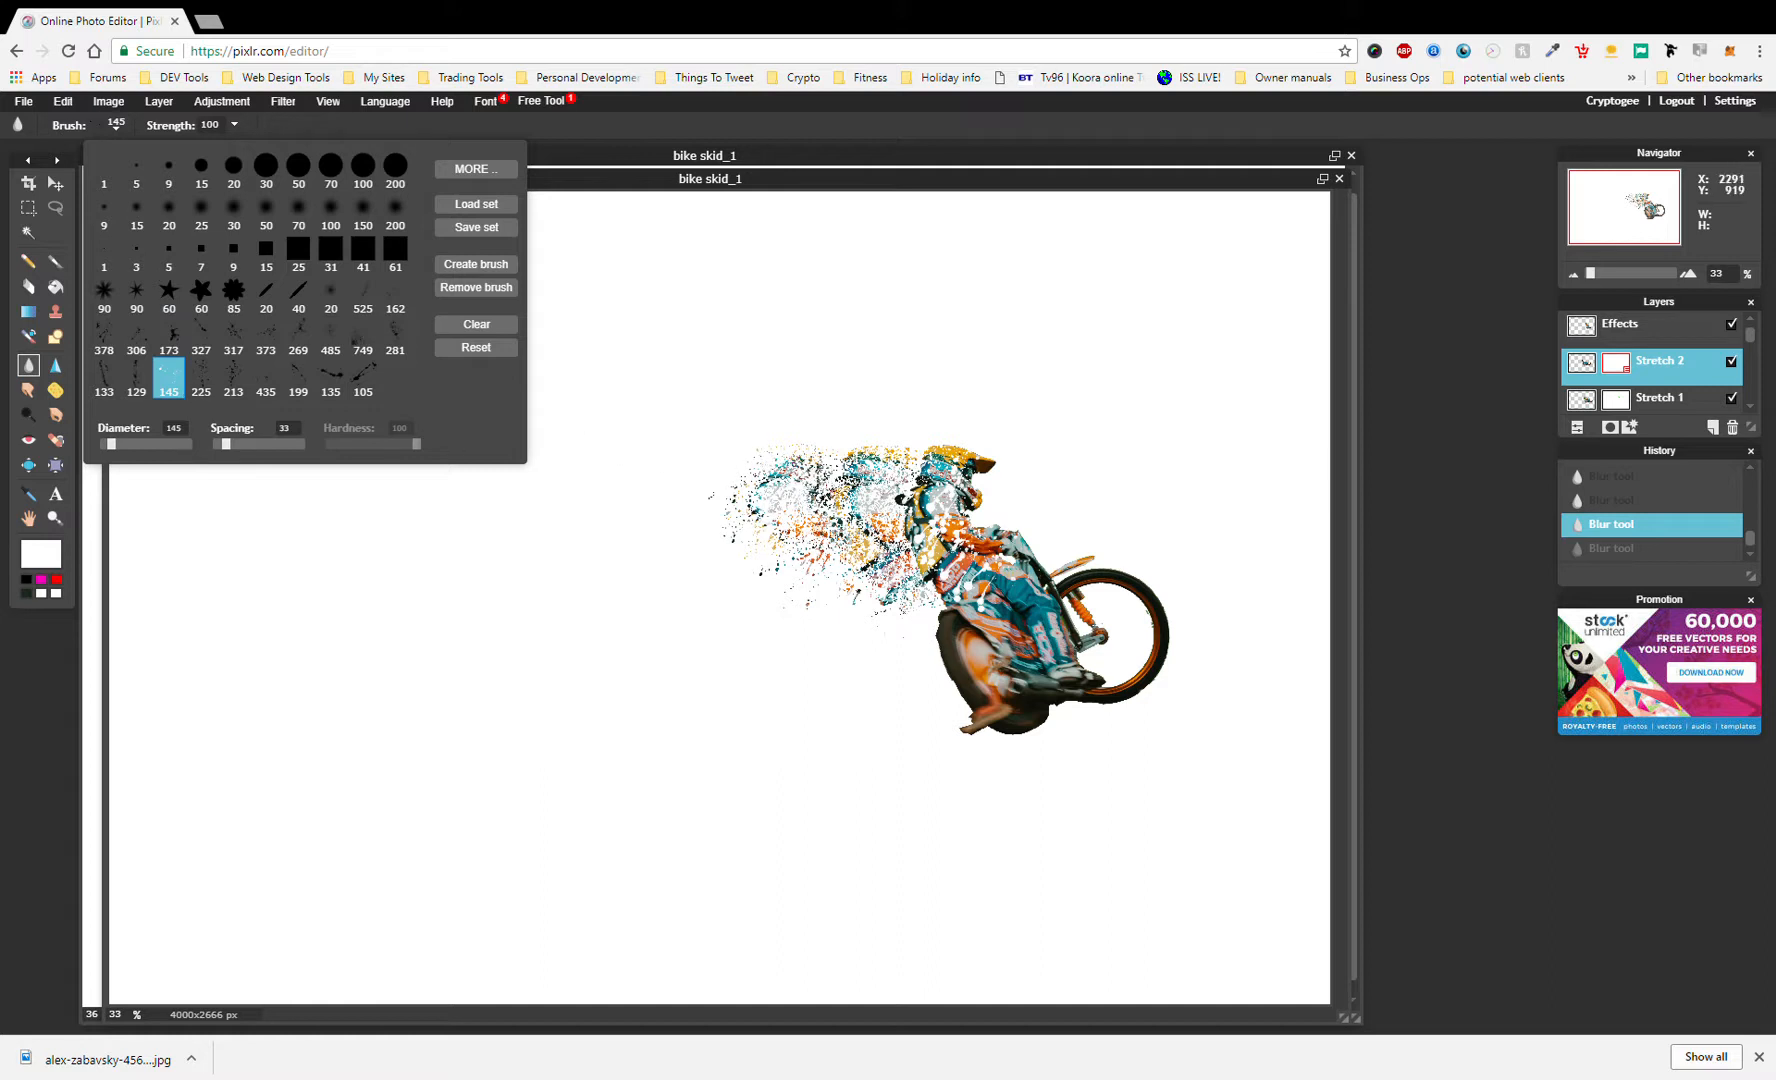
left_click(815, 470)
mouse_move(814, 468)
left_mouse_down()
mouse_move(818, 434)
mouse_move(808, 500)
mouse_move(811, 473)
mouse_move(788, 494)
mouse_move(825, 459)
mouse_move(773, 495)
mouse_move(814, 452)
mouse_move(833, 462)
mouse_move(778, 468)
mouse_move(898, 505)
mouse_move(705, 630)
mouse_move(770, 570)
mouse_move(757, 509)
mouse_move(800, 591)
left_mouse_up()
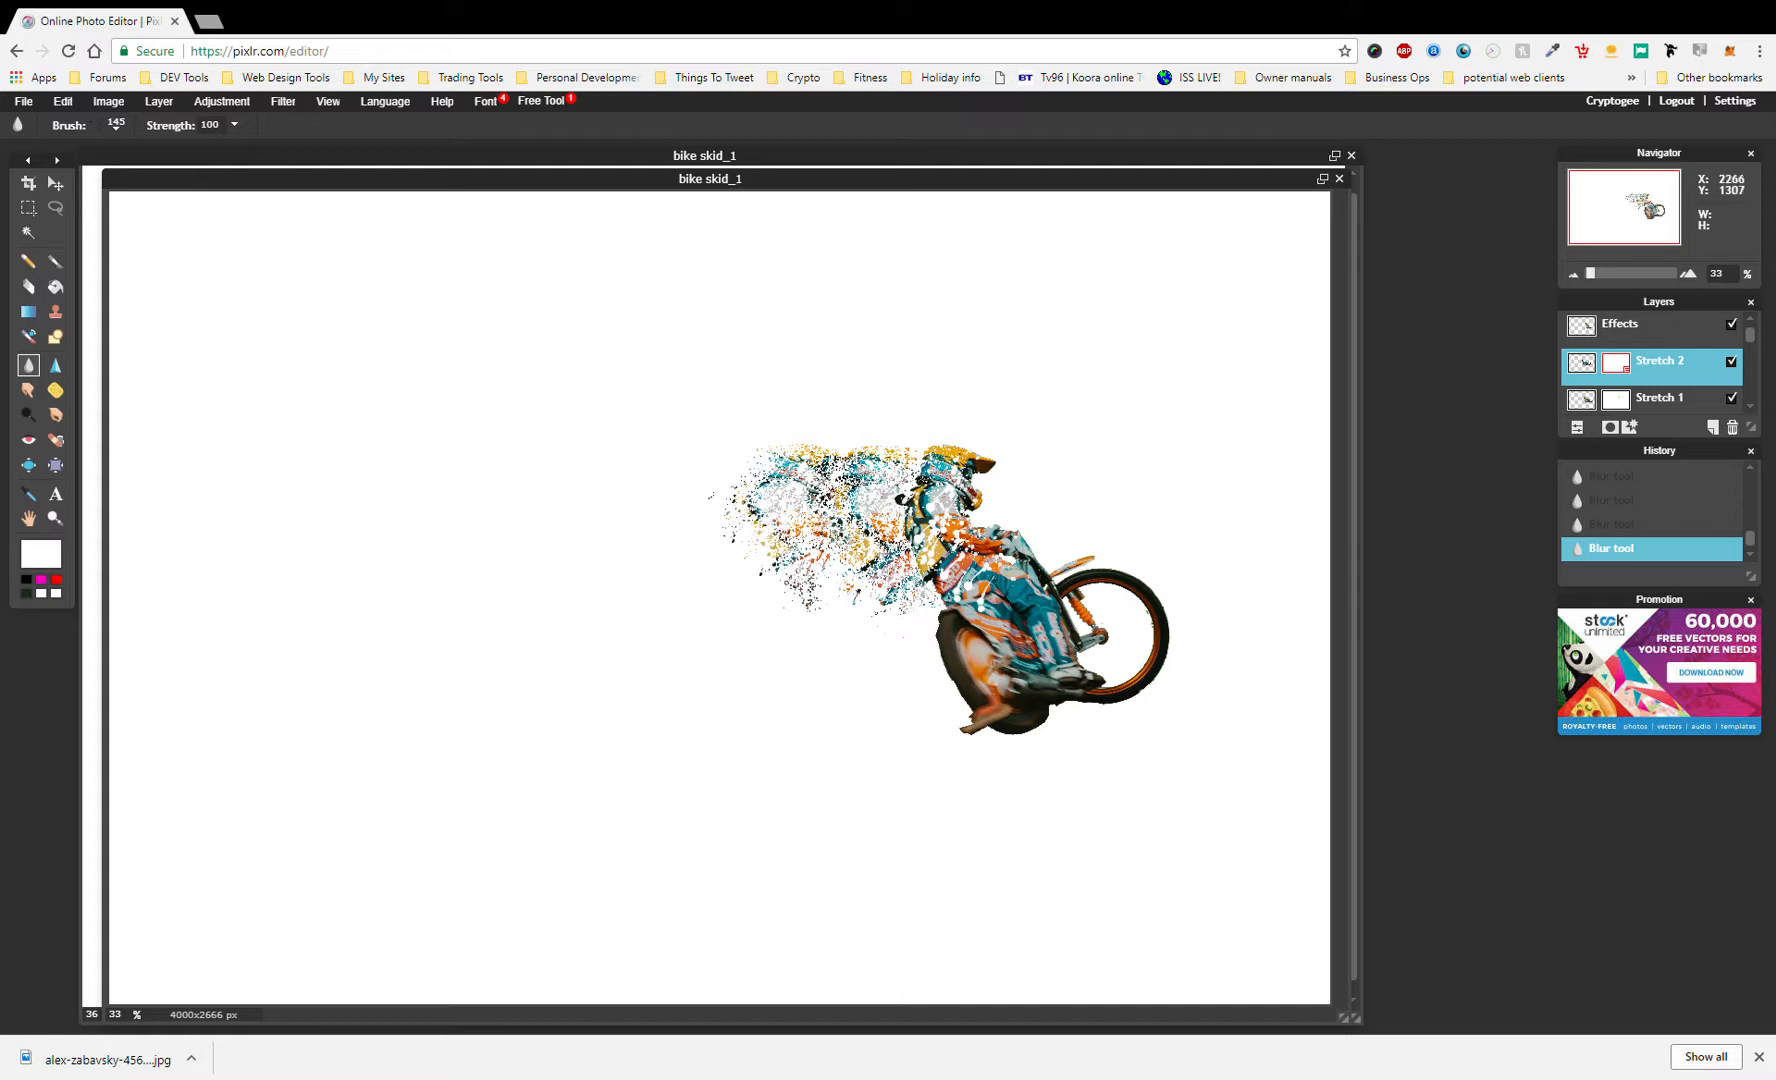
- Reveal denser particles along the lower part of the Stretch 2 trail using the 173 splatter brush, and undo the last stroke
left_click(104, 131)
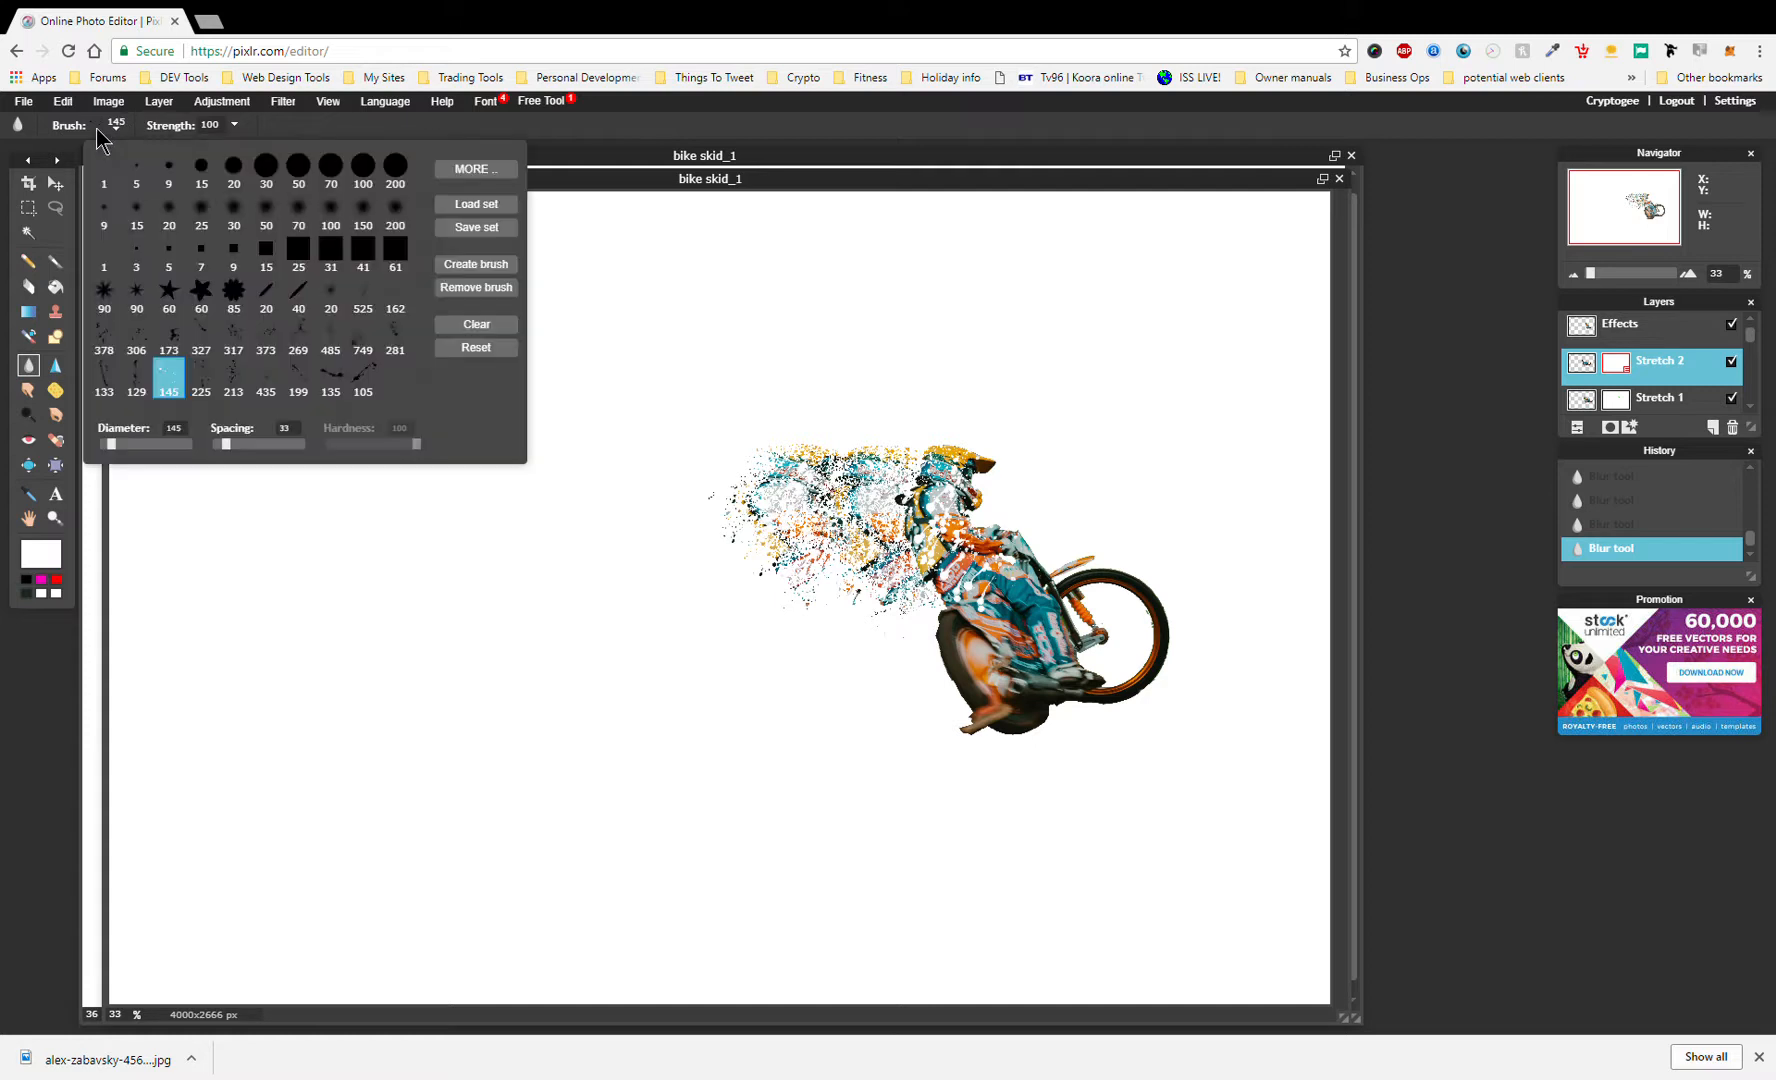
left_click(182, 352)
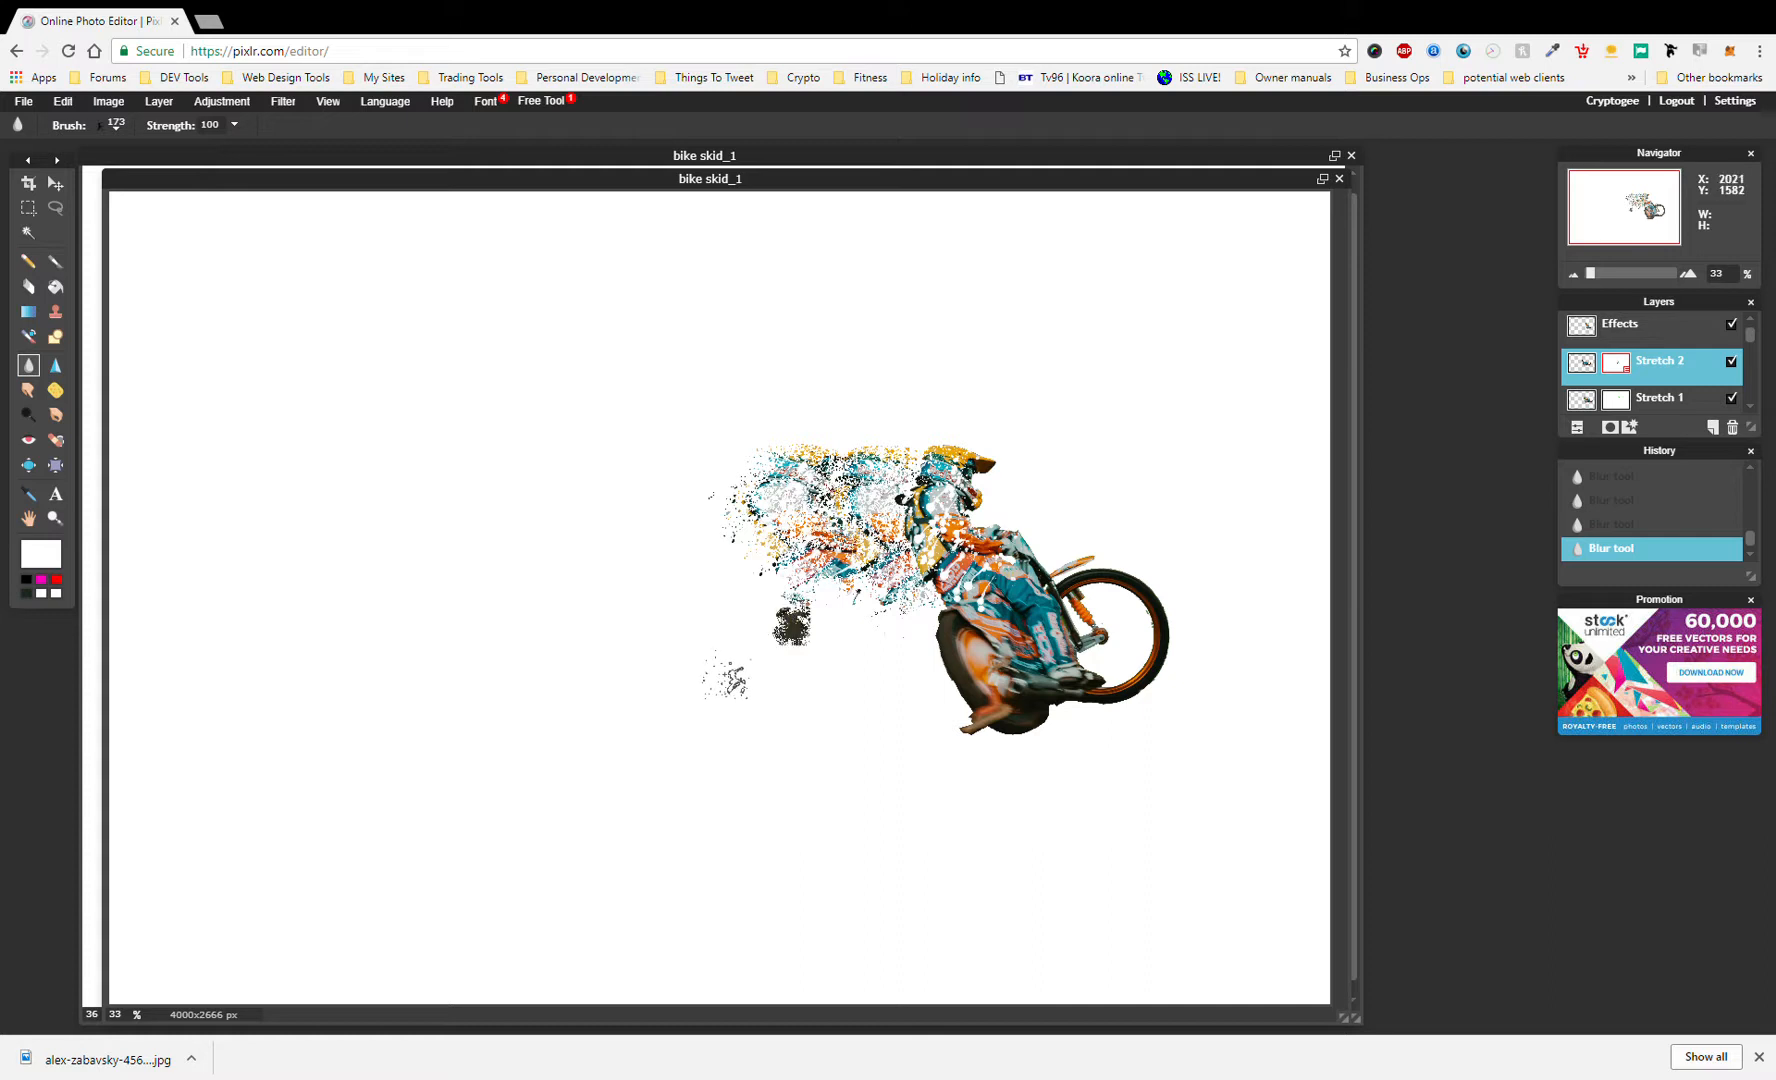
key("ctrl+z")
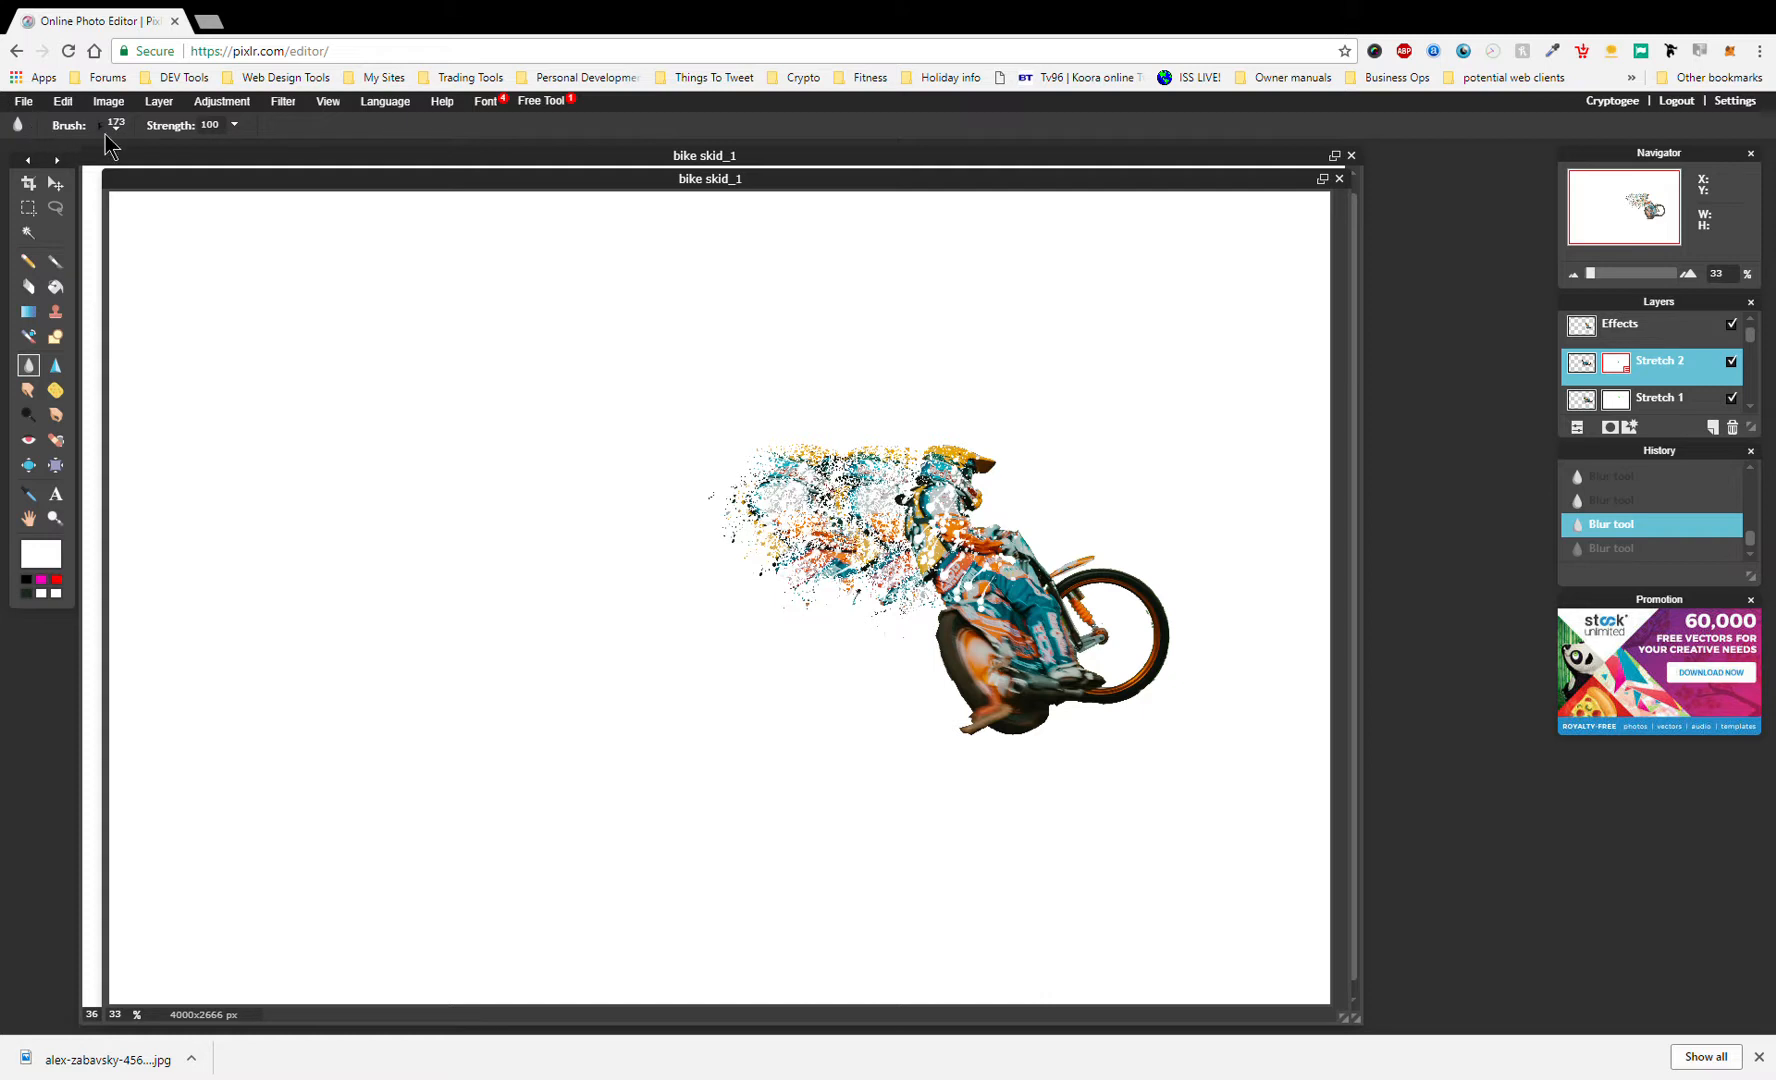
- Reveal particles along the outer and lower edges of the Stretch 2 trail using the 145 splatter brush
left_click(108, 128)
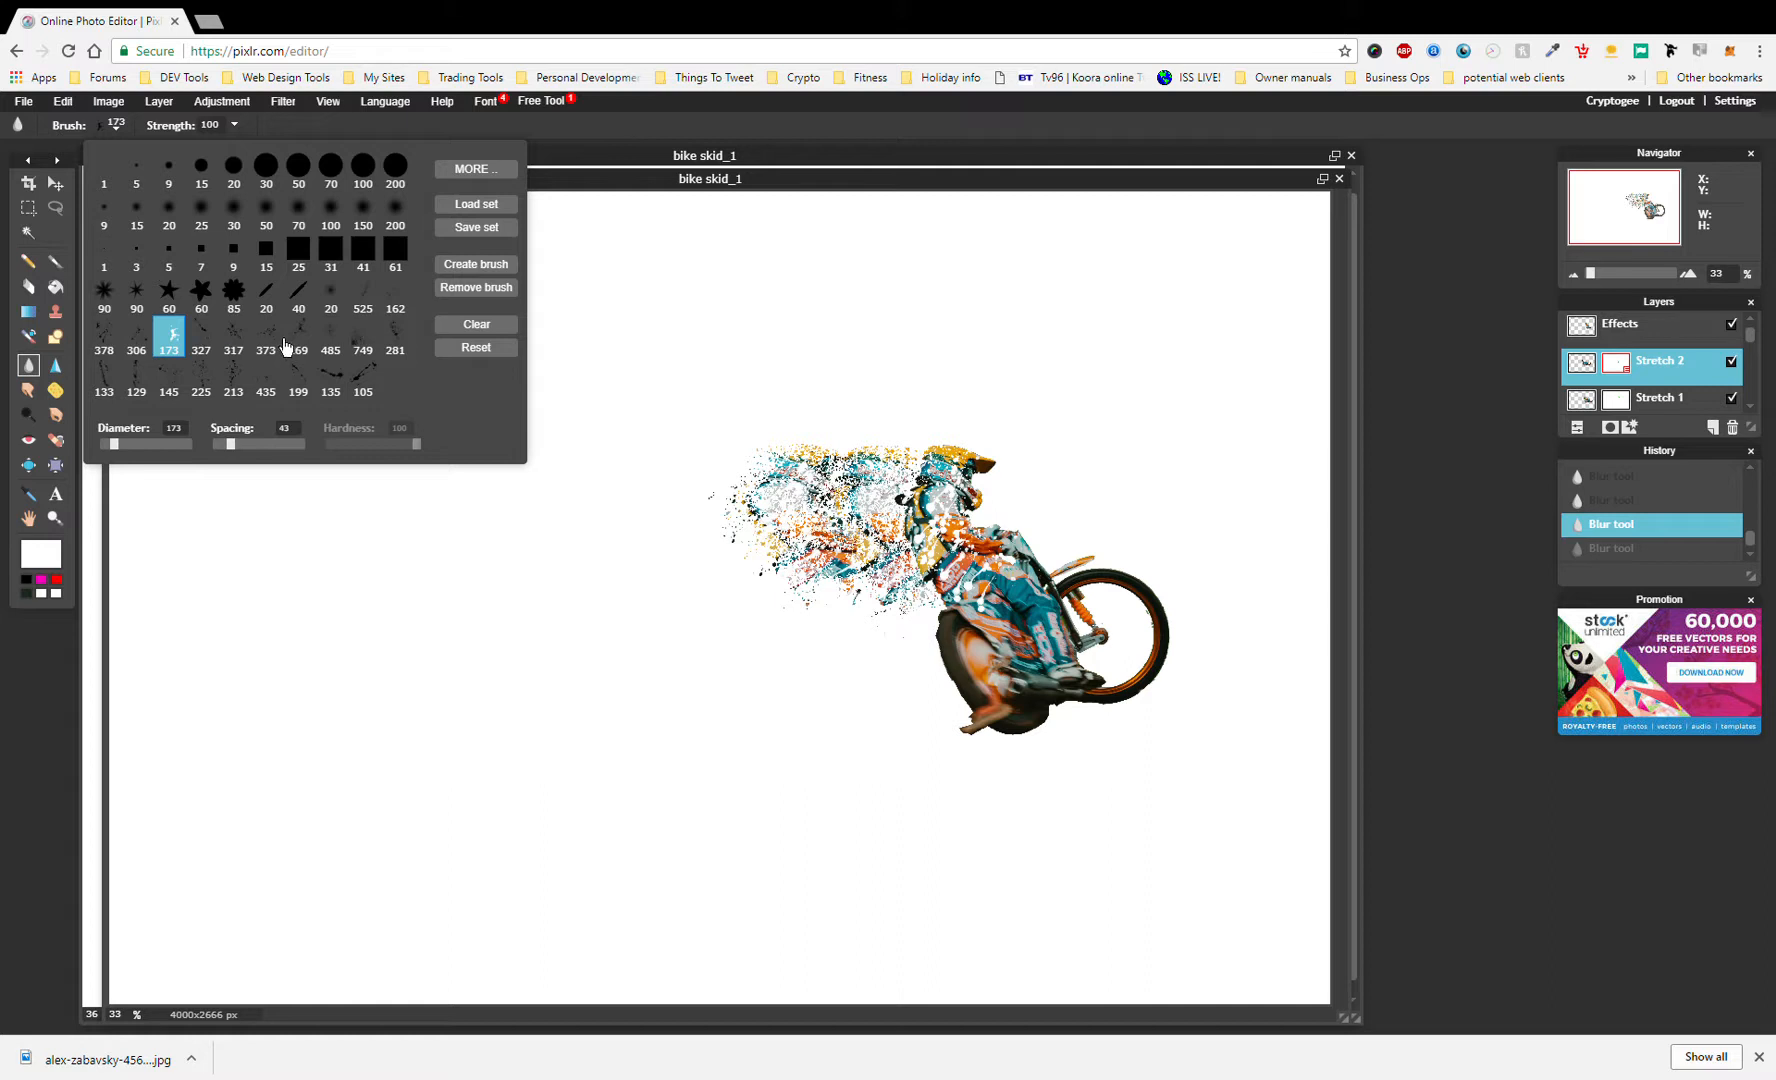
left_click(181, 384)
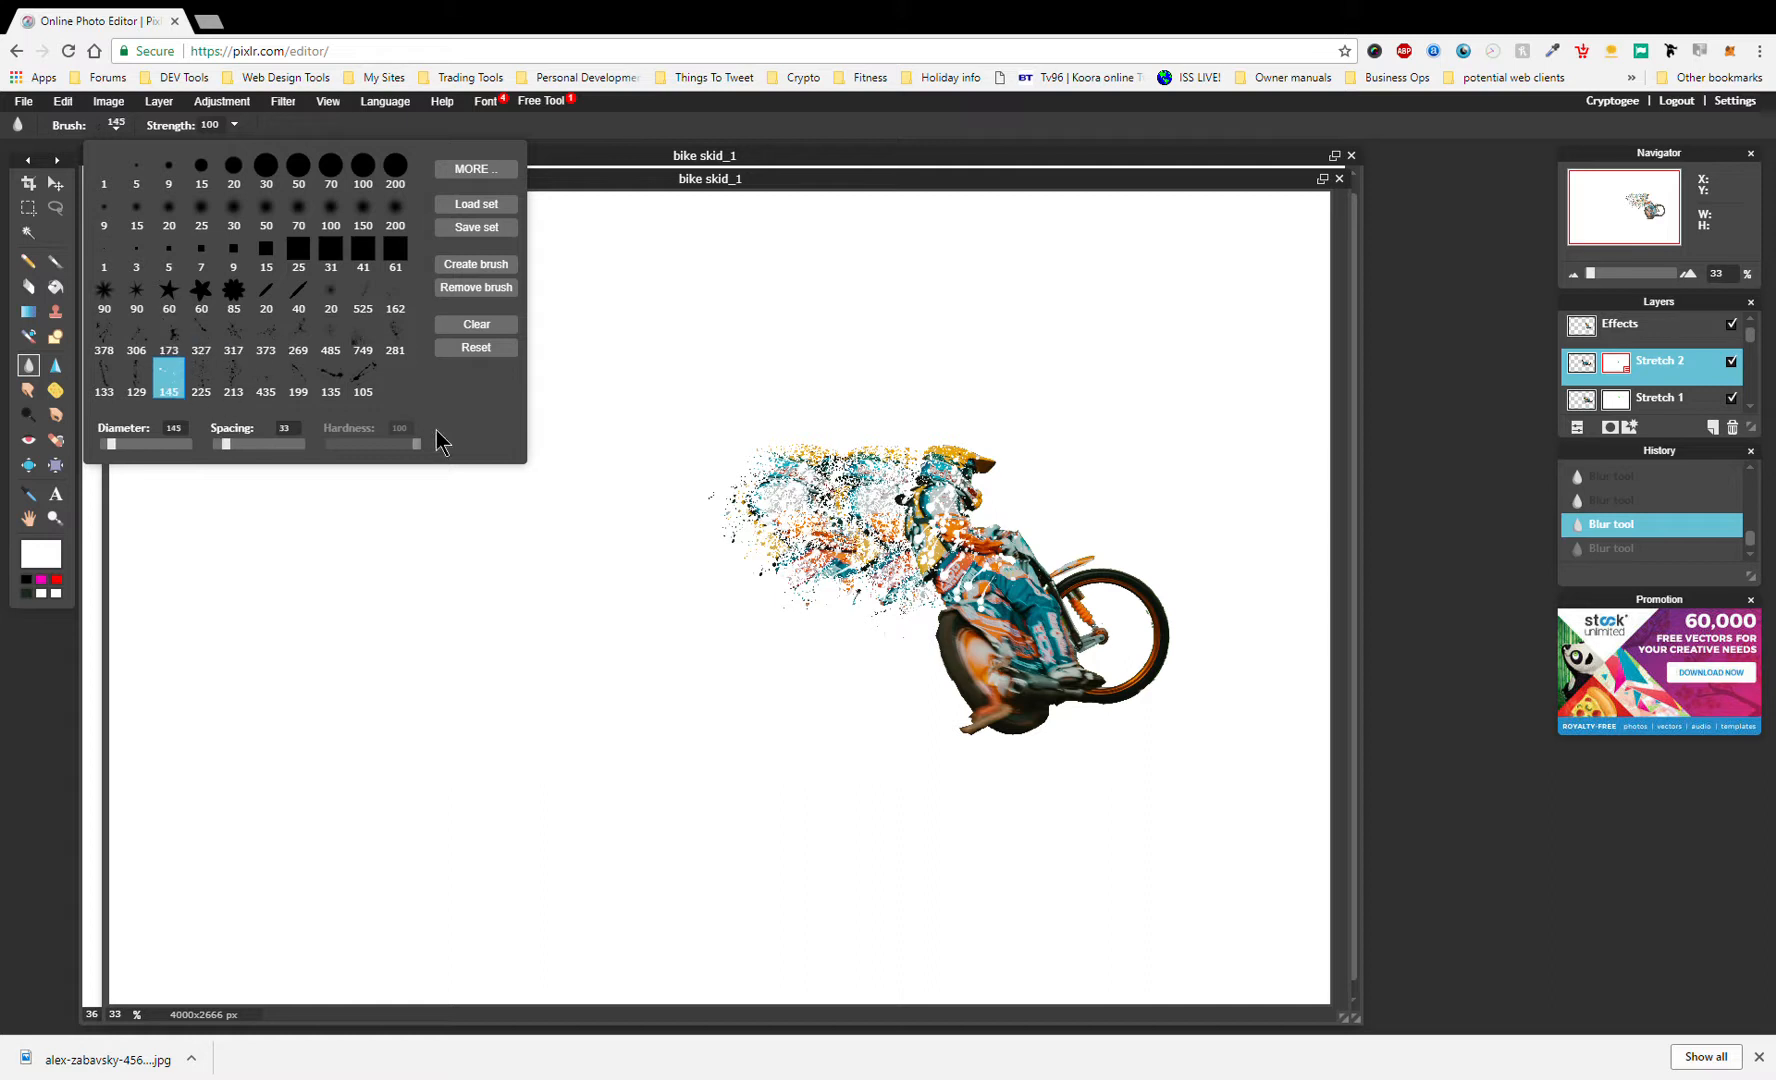
mouse_move(710, 485)
left_mouse_down()
mouse_move(742, 549)
mouse_move(810, 596)
mouse_move(847, 592)
left_mouse_up()
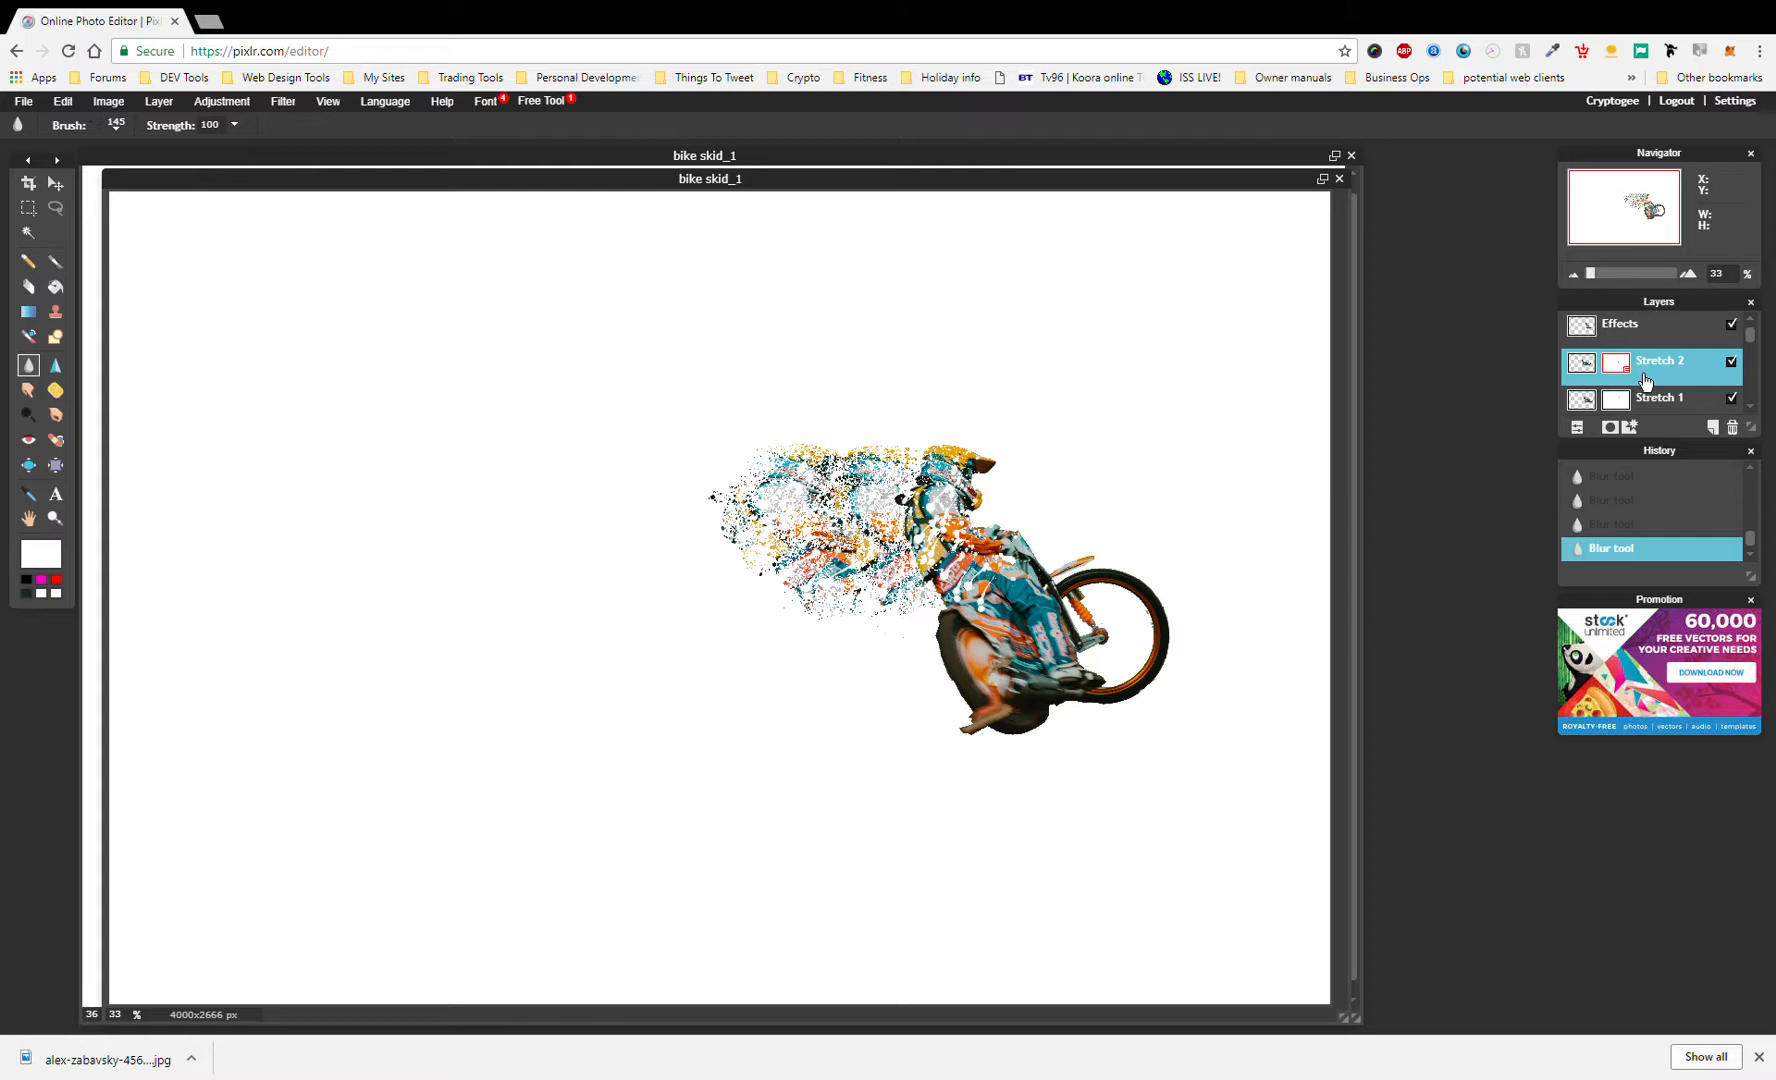
- Duplicate the Effects layer, place the copy directly below Effects, and rename it Stretch 3
left_click(1624, 335)
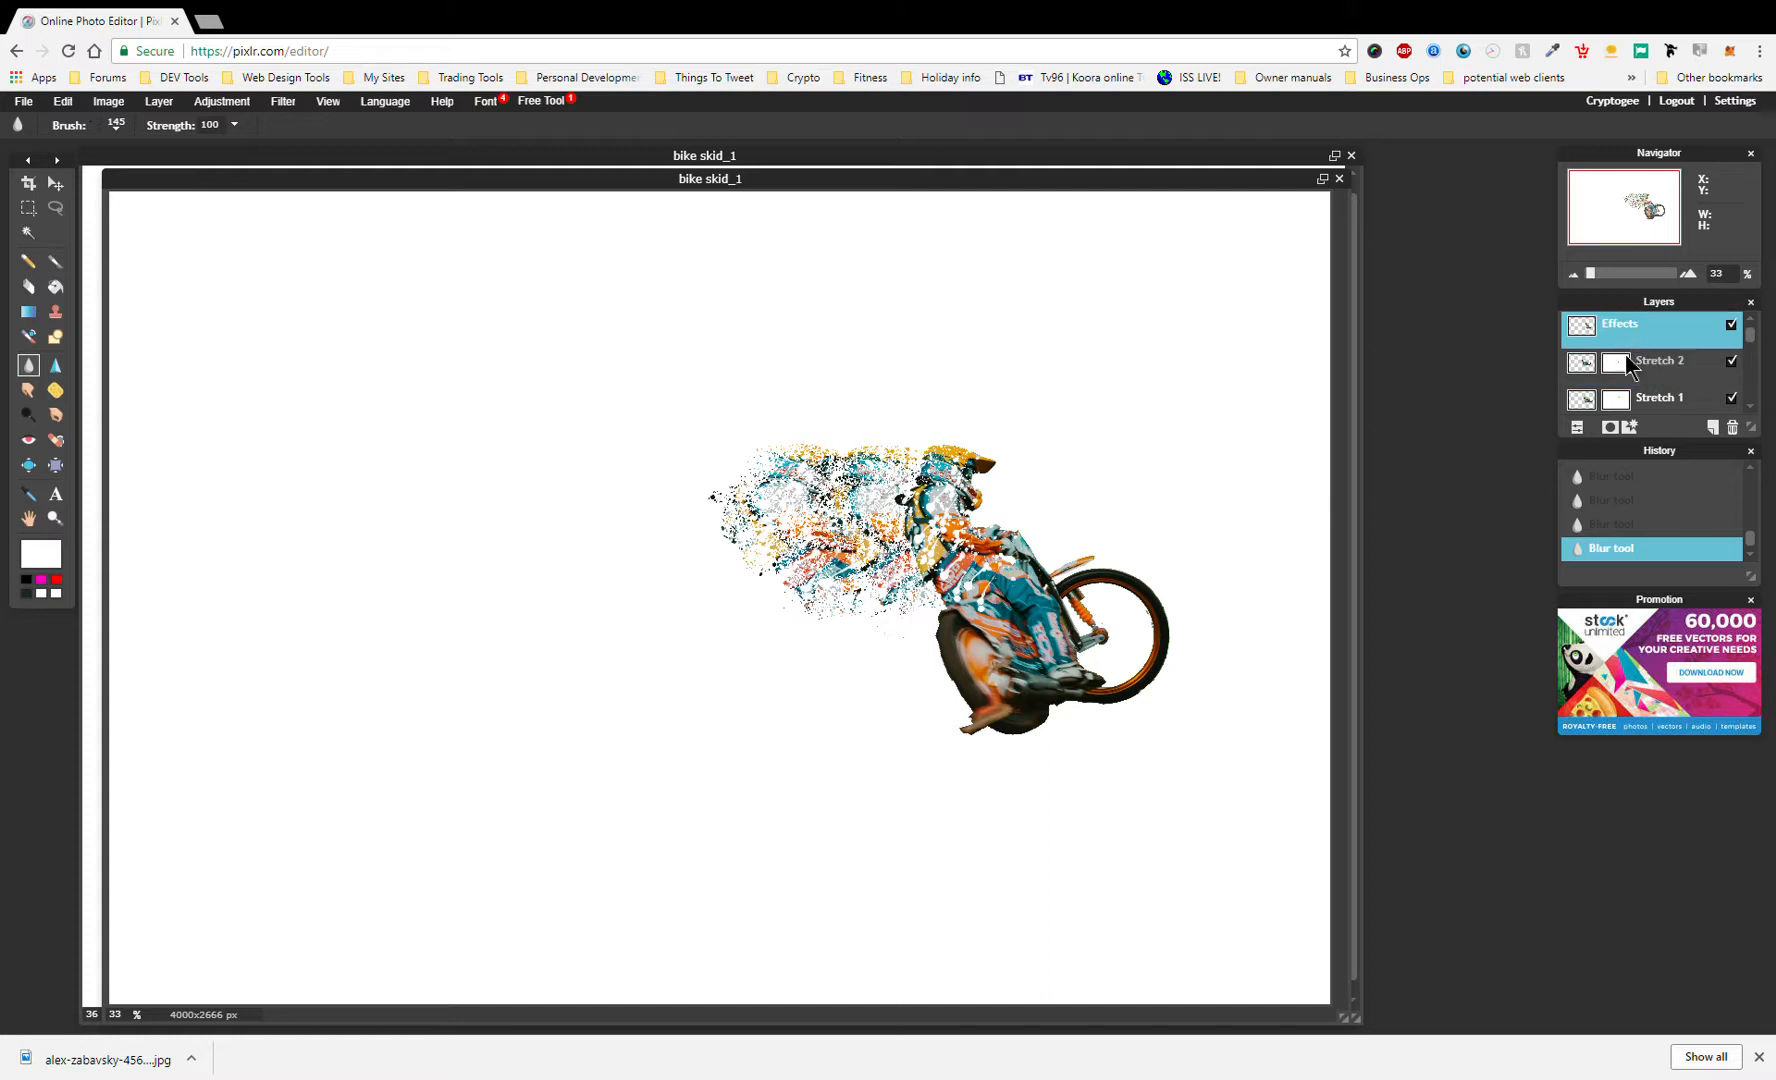
key("ctrl+j")
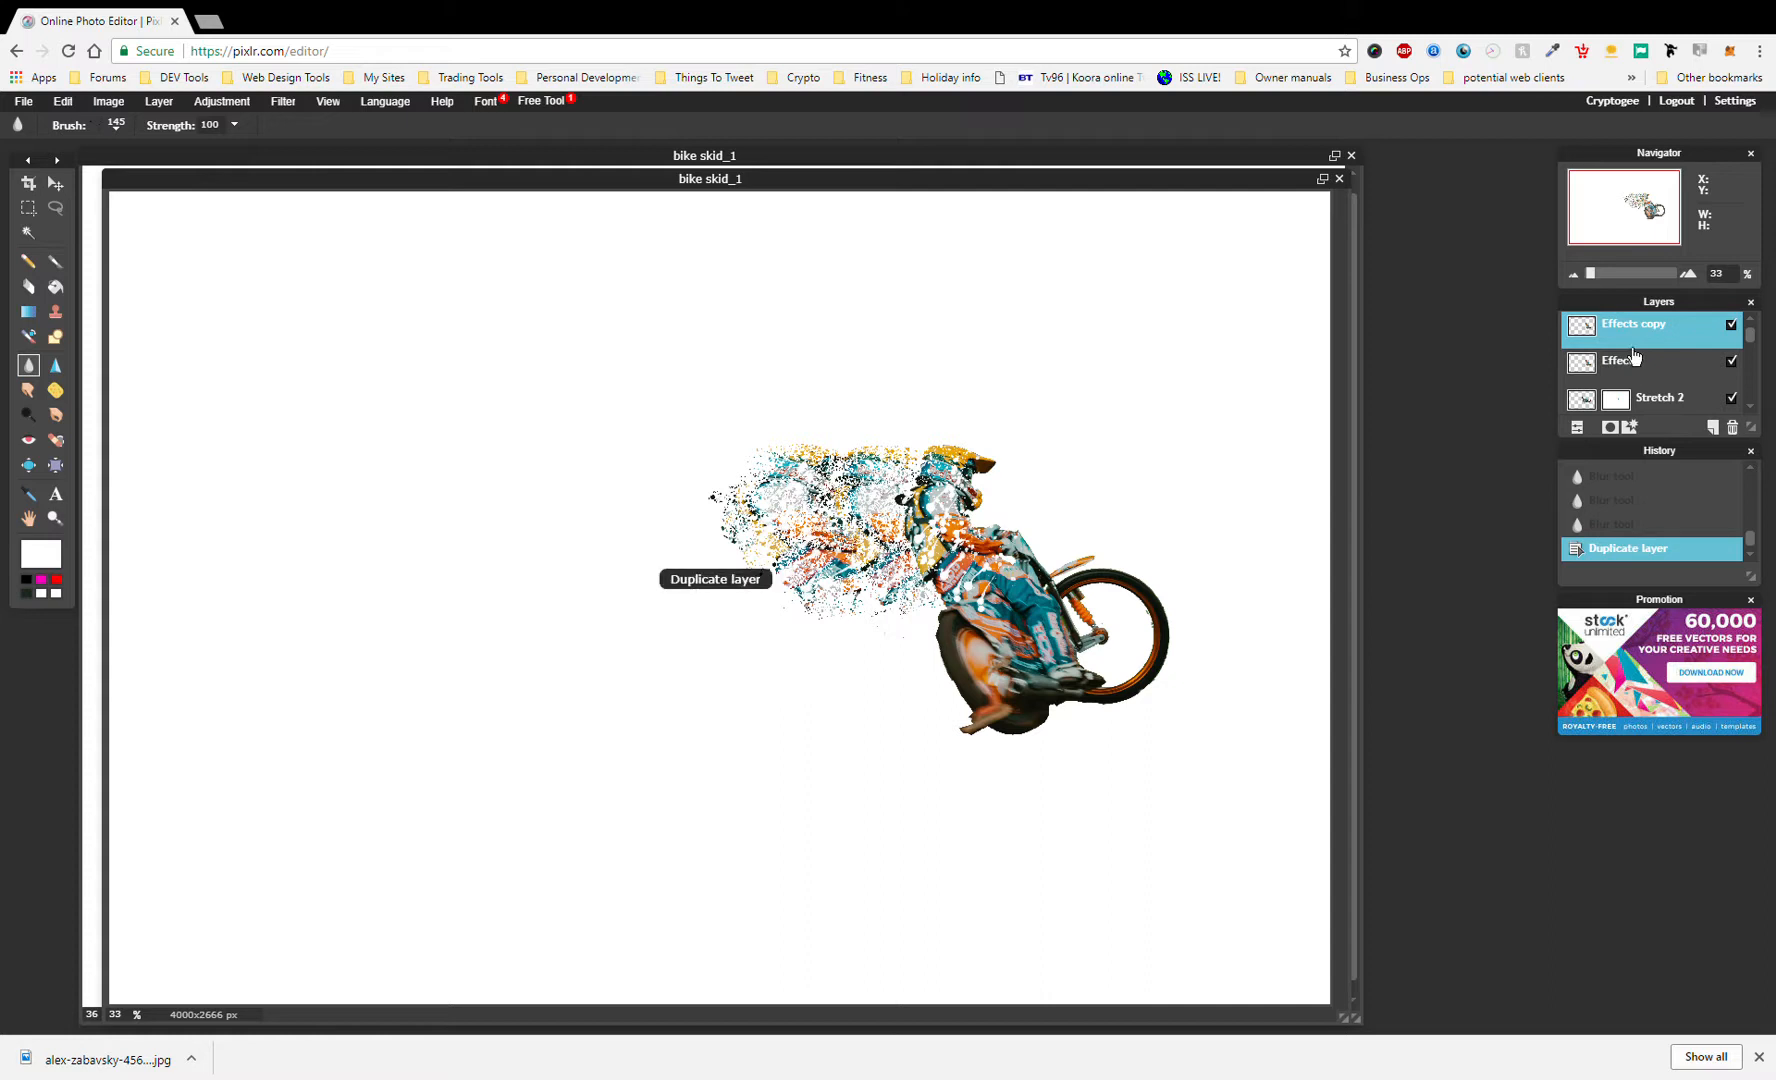
left_click_drag(1624, 340, 1643, 392)
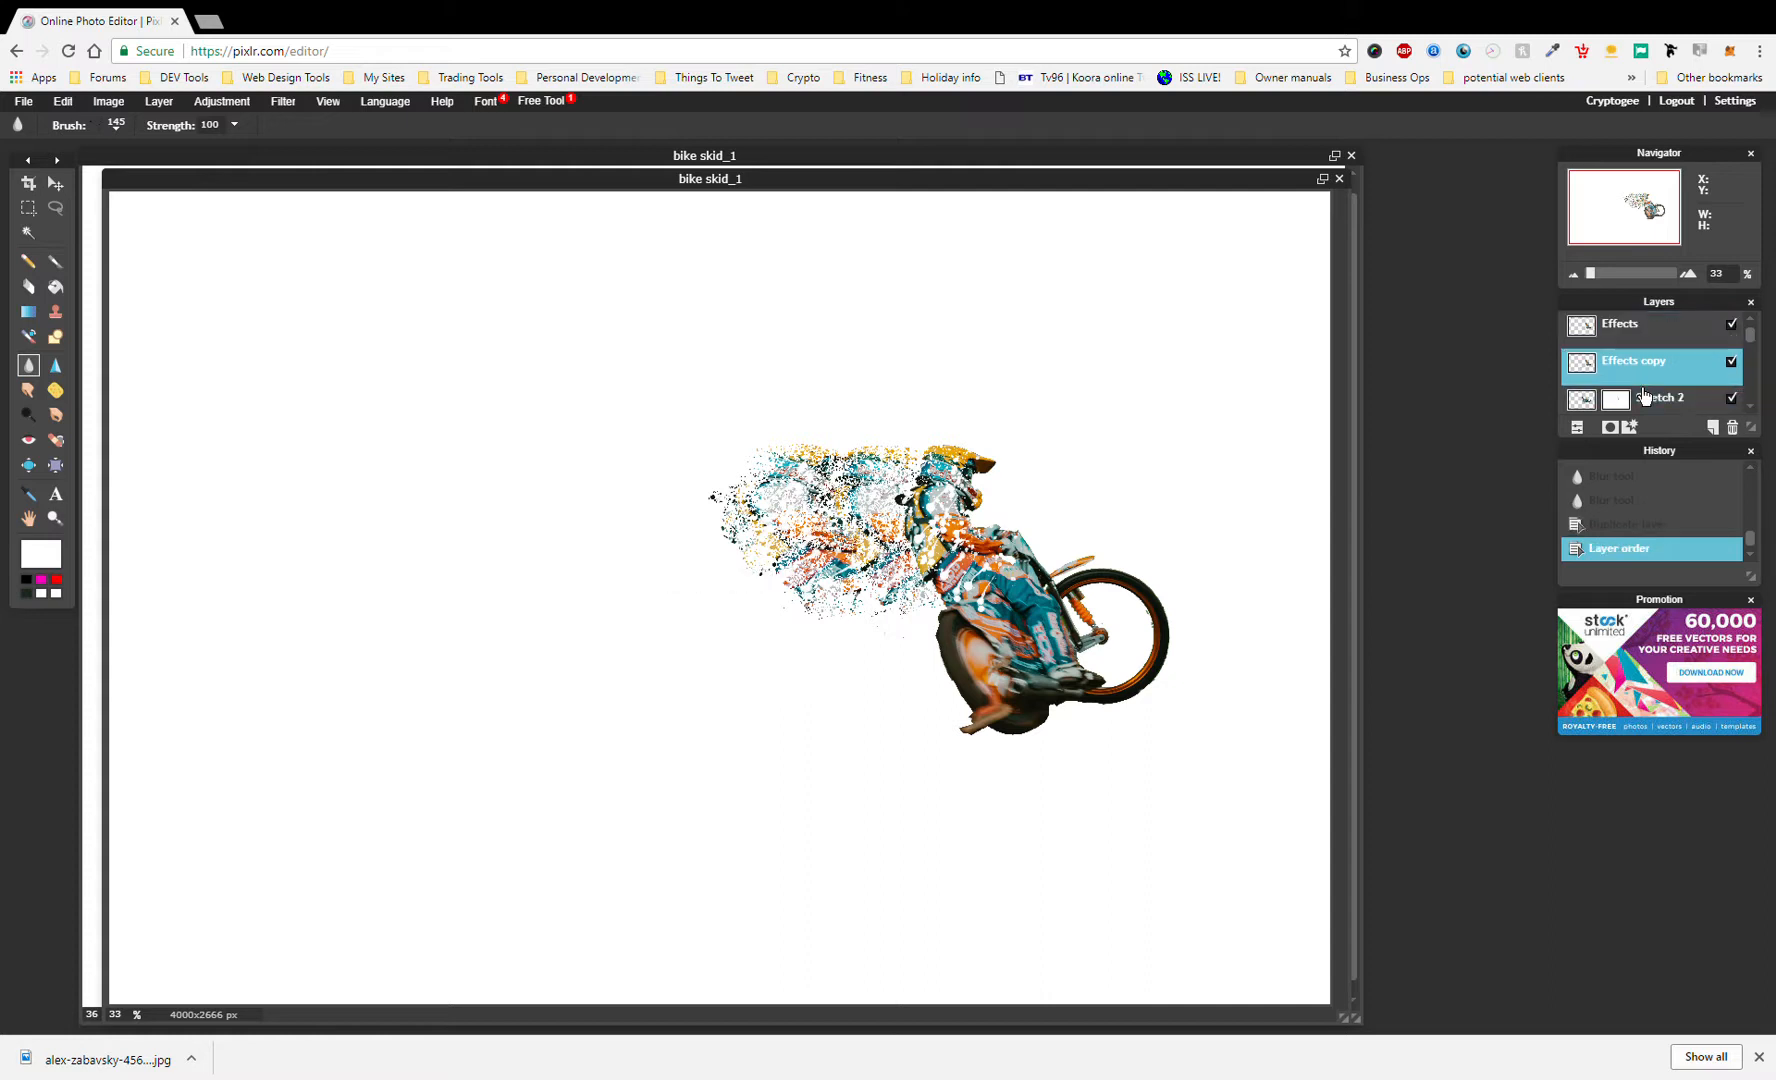
double_click(1637, 372)
type("Stretch 3")
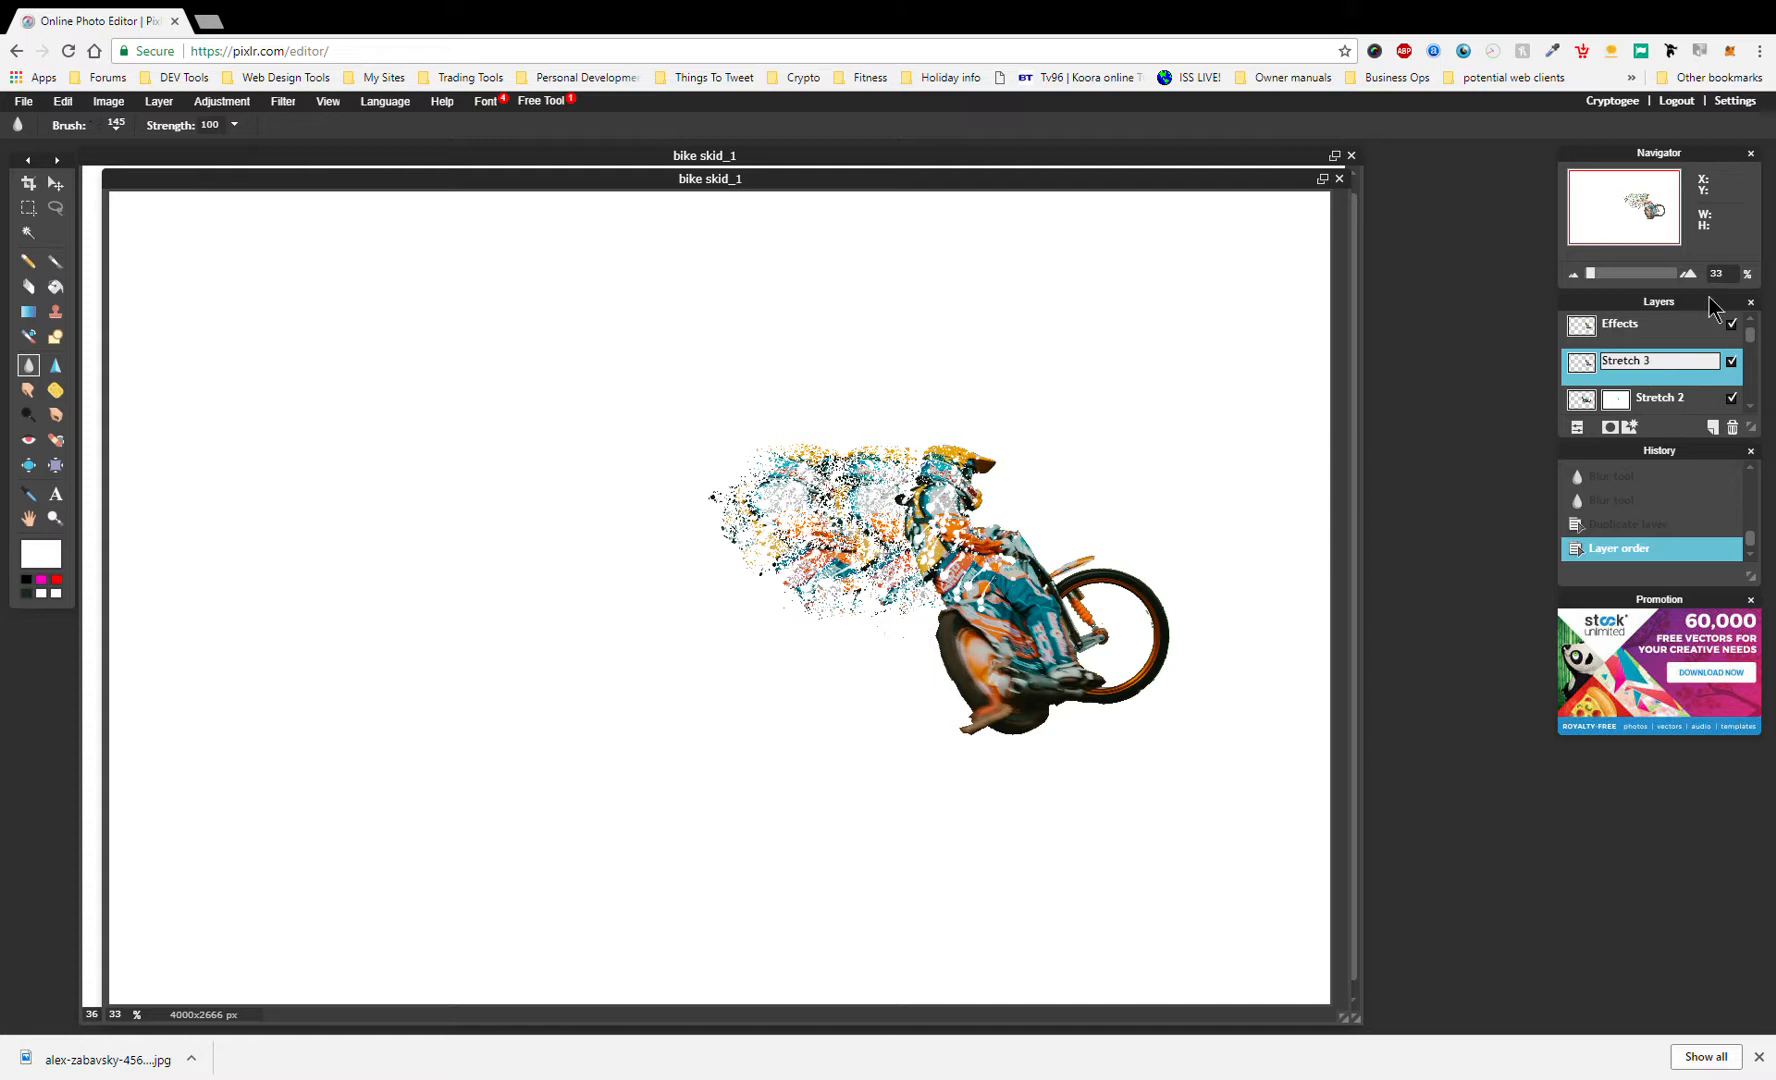
left_click(1465, 397)
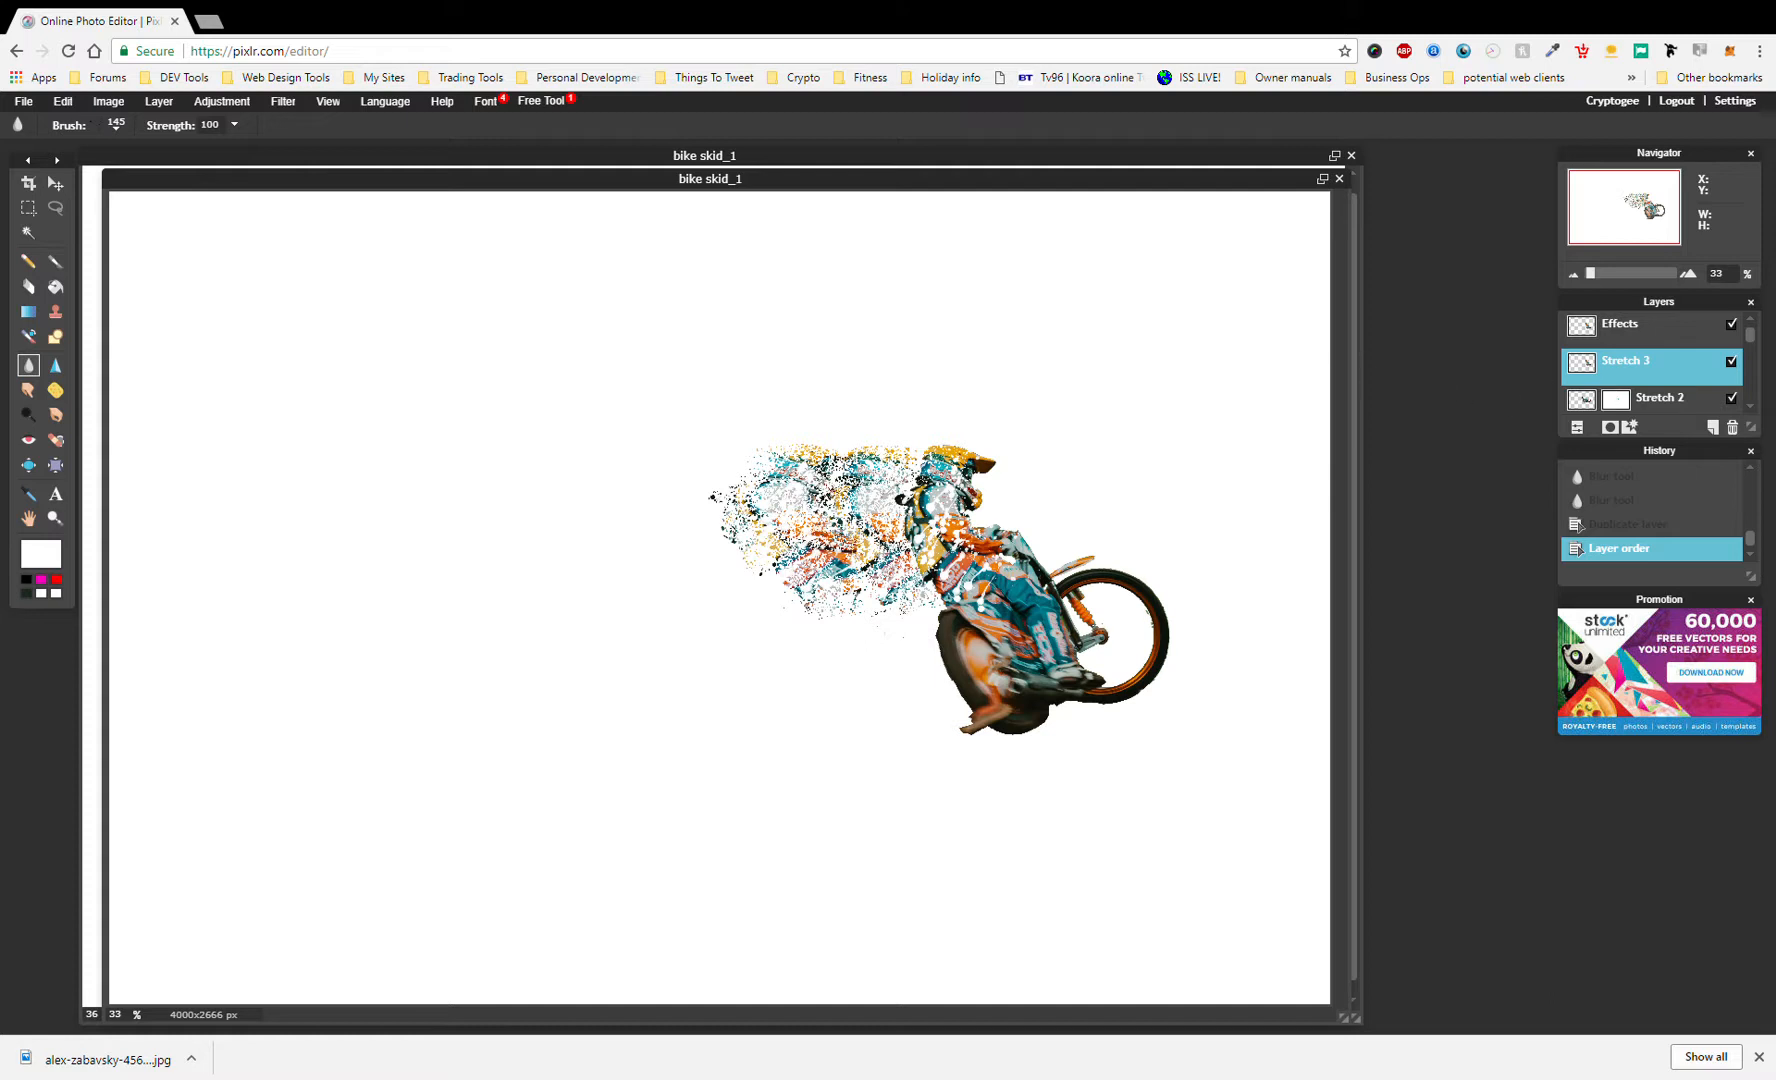
- Free transform Stretch 3 by shifting it left behind the rider and stretching it horizontally well past the particle trail
left_click(62, 101)
left_click(118, 238)
left_click_drag(842, 541, 765, 541)
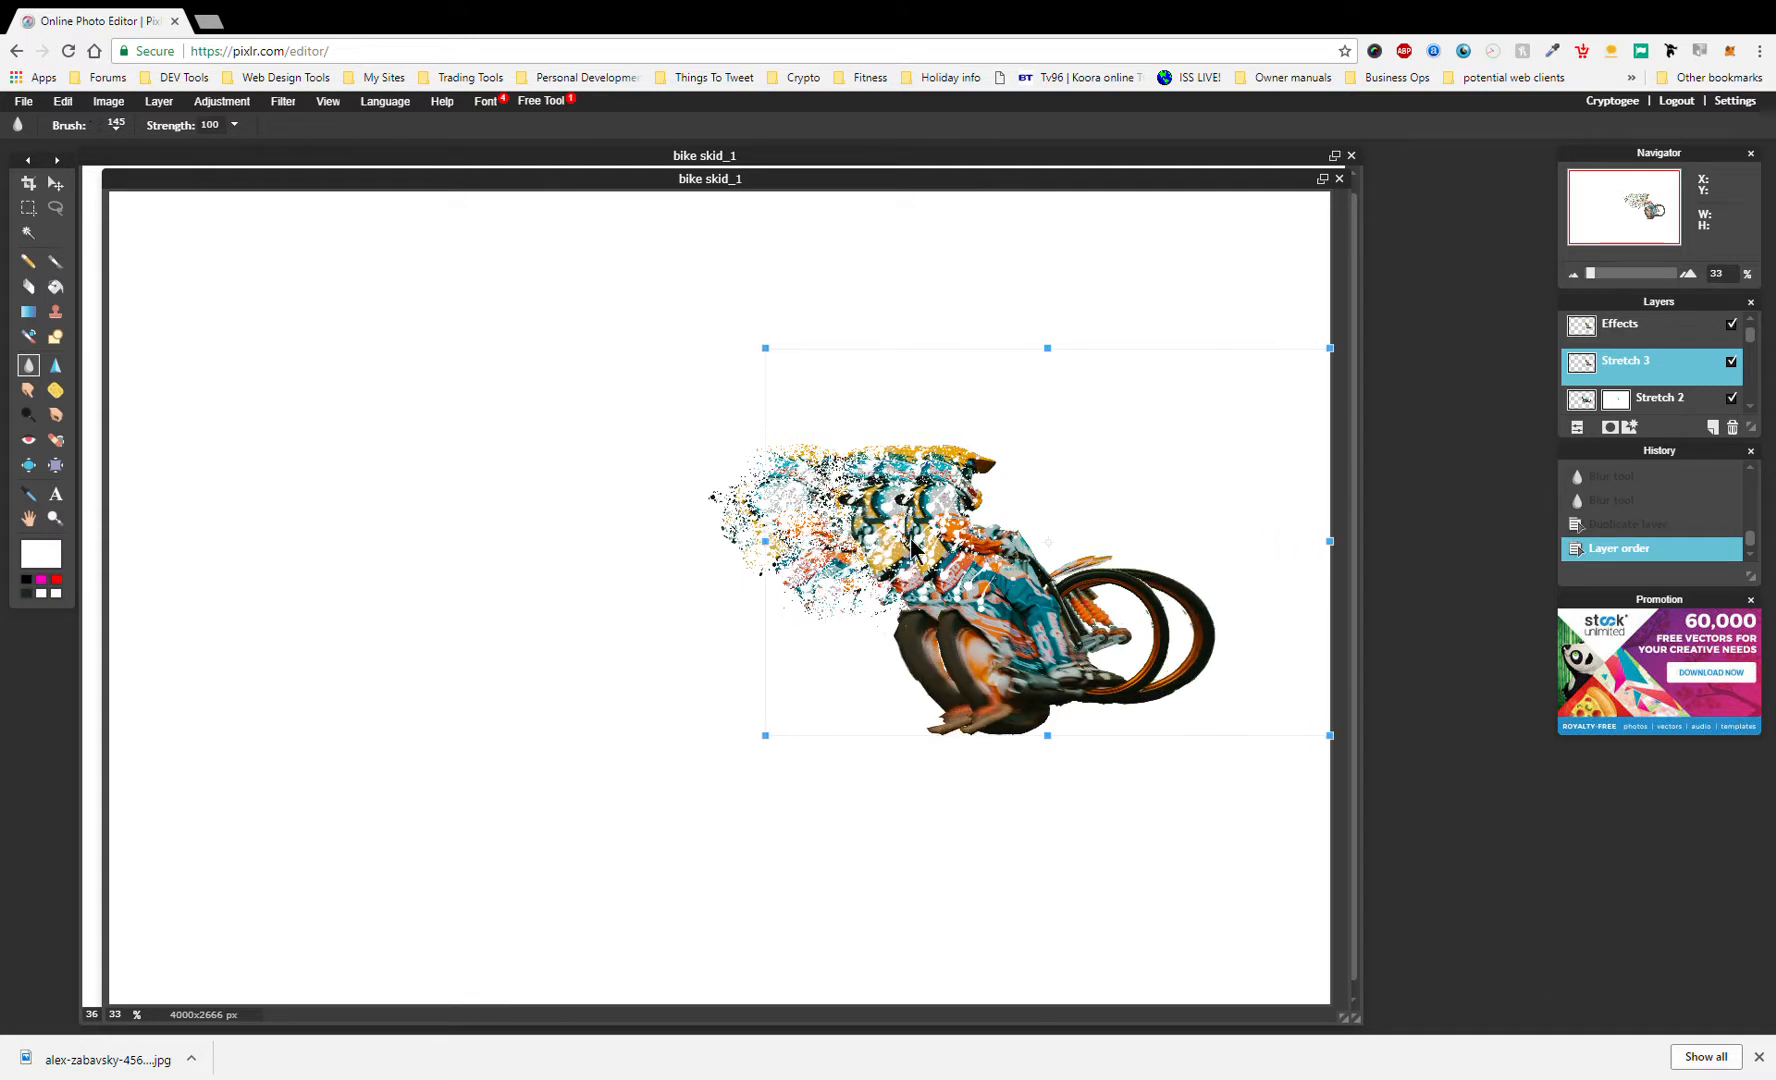
left_click_drag(915, 545, 857, 538)
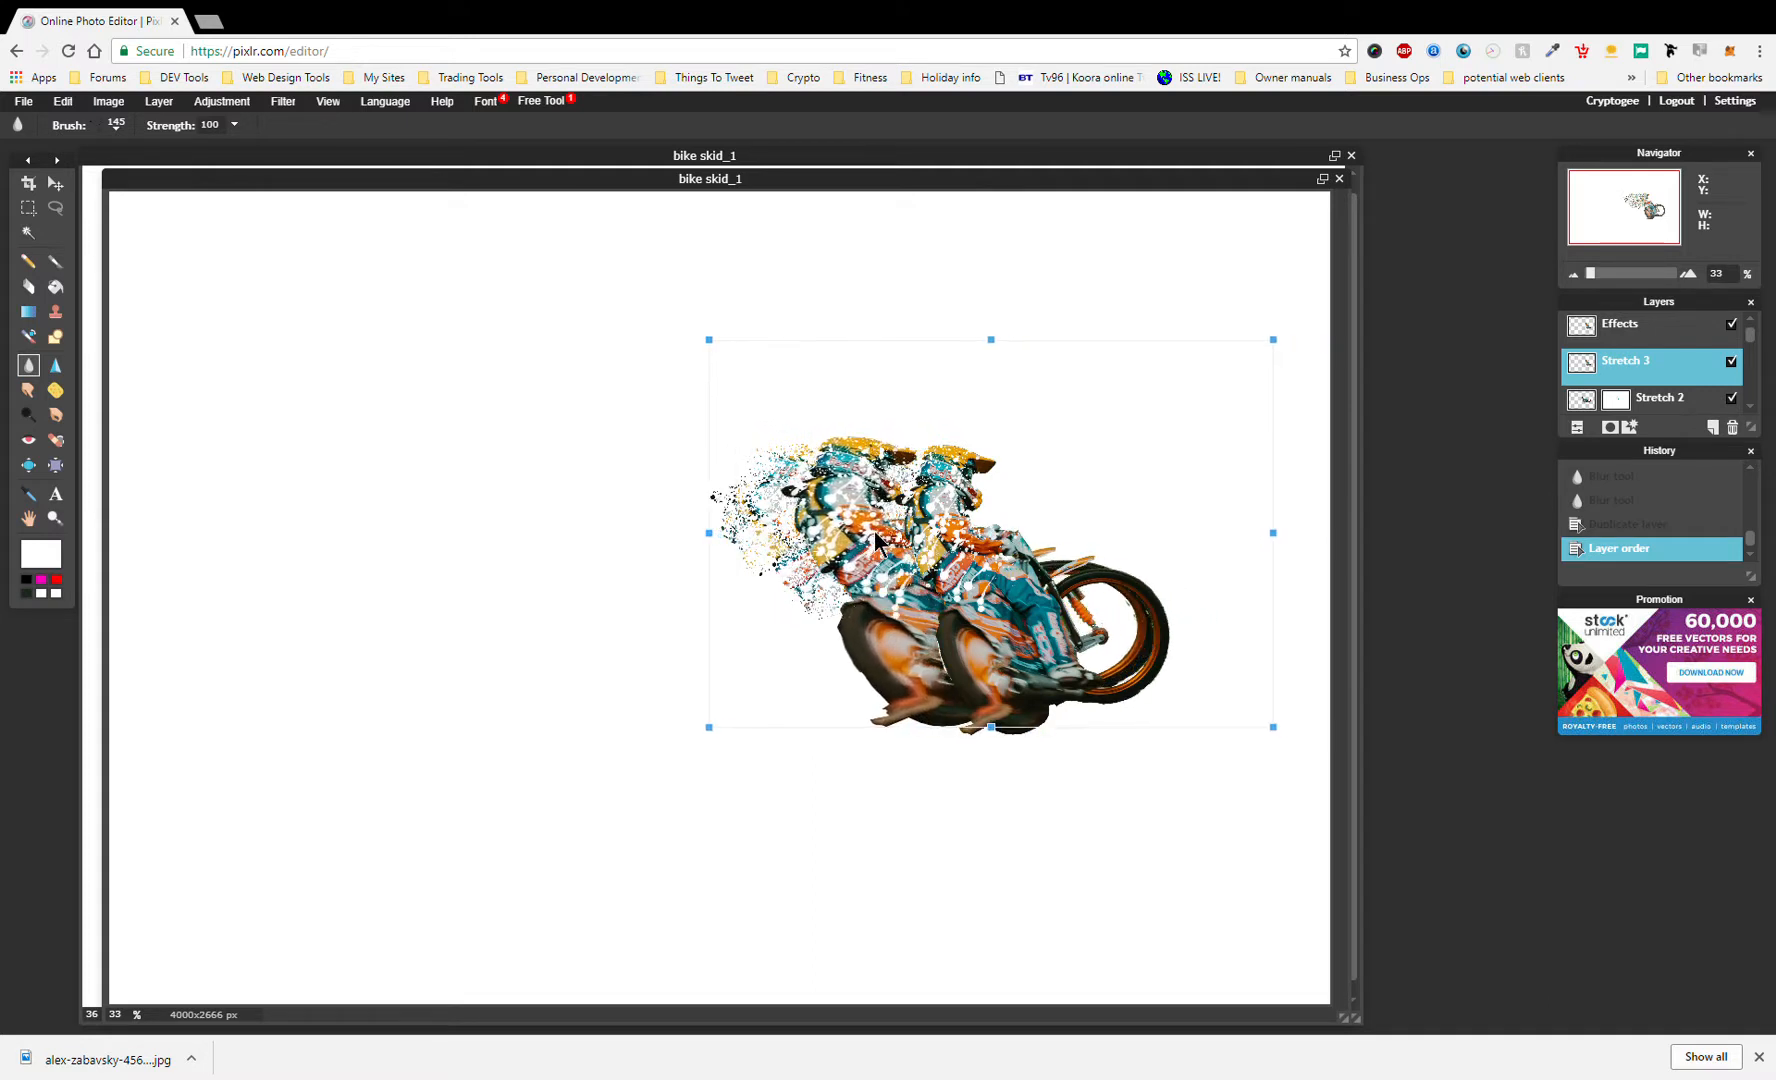
left_click_drag(715, 540, 521, 527)
left_click_drag(770, 535, 708, 522)
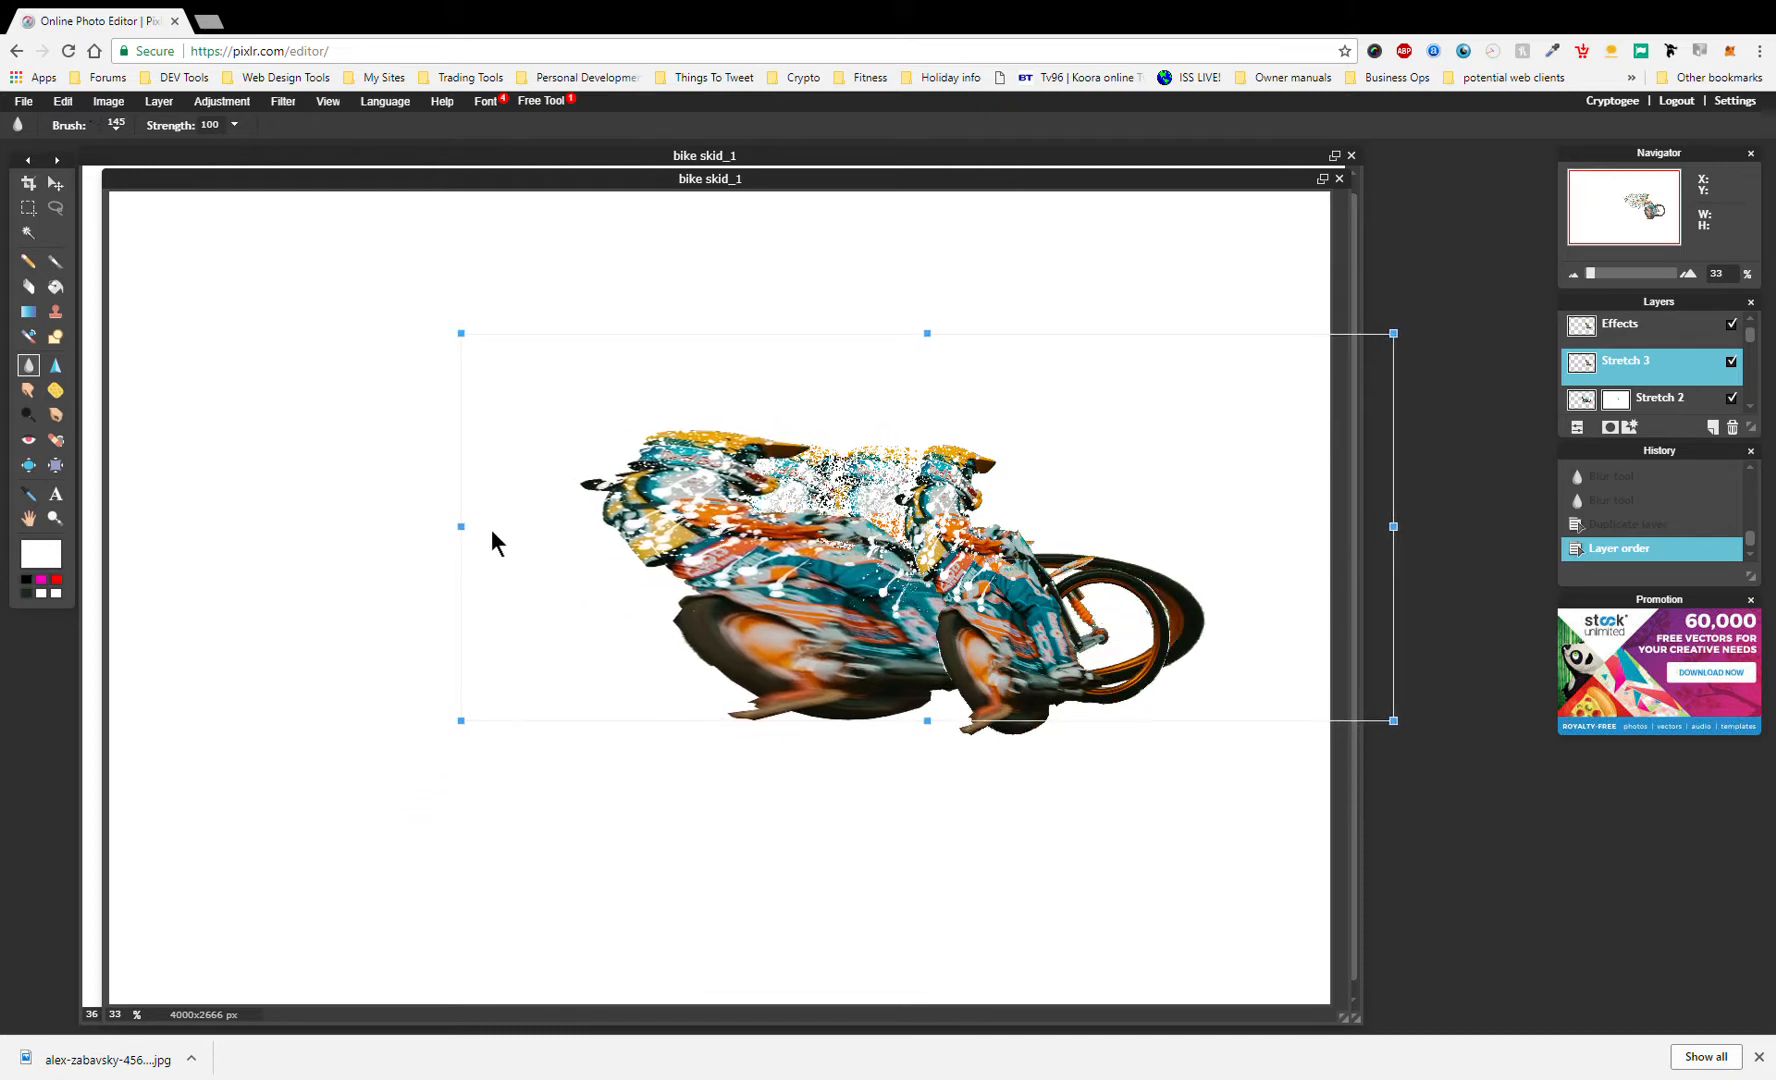
left_click_drag(456, 525, 428, 525)
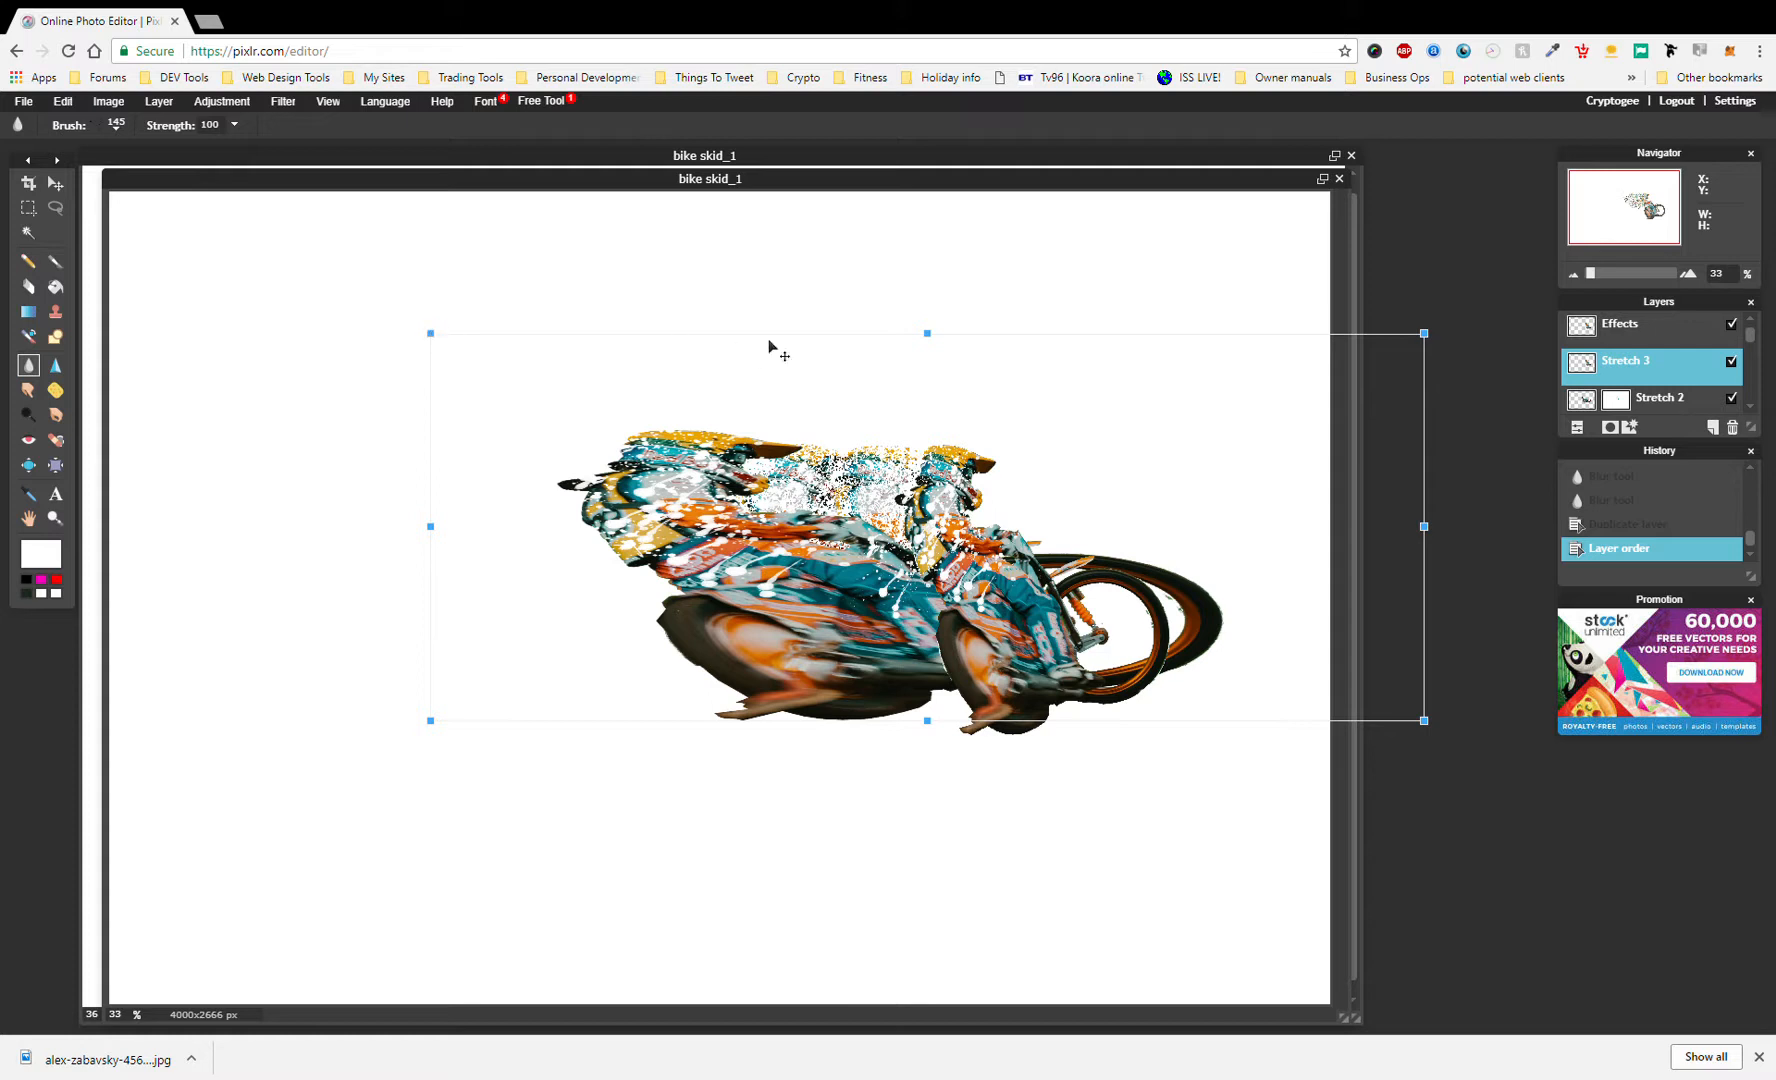
- Stretch Stretch 3 slightly taller, lower it to line up with the rider, and apply the transform
left_click_drag(922, 332, 905, 306)
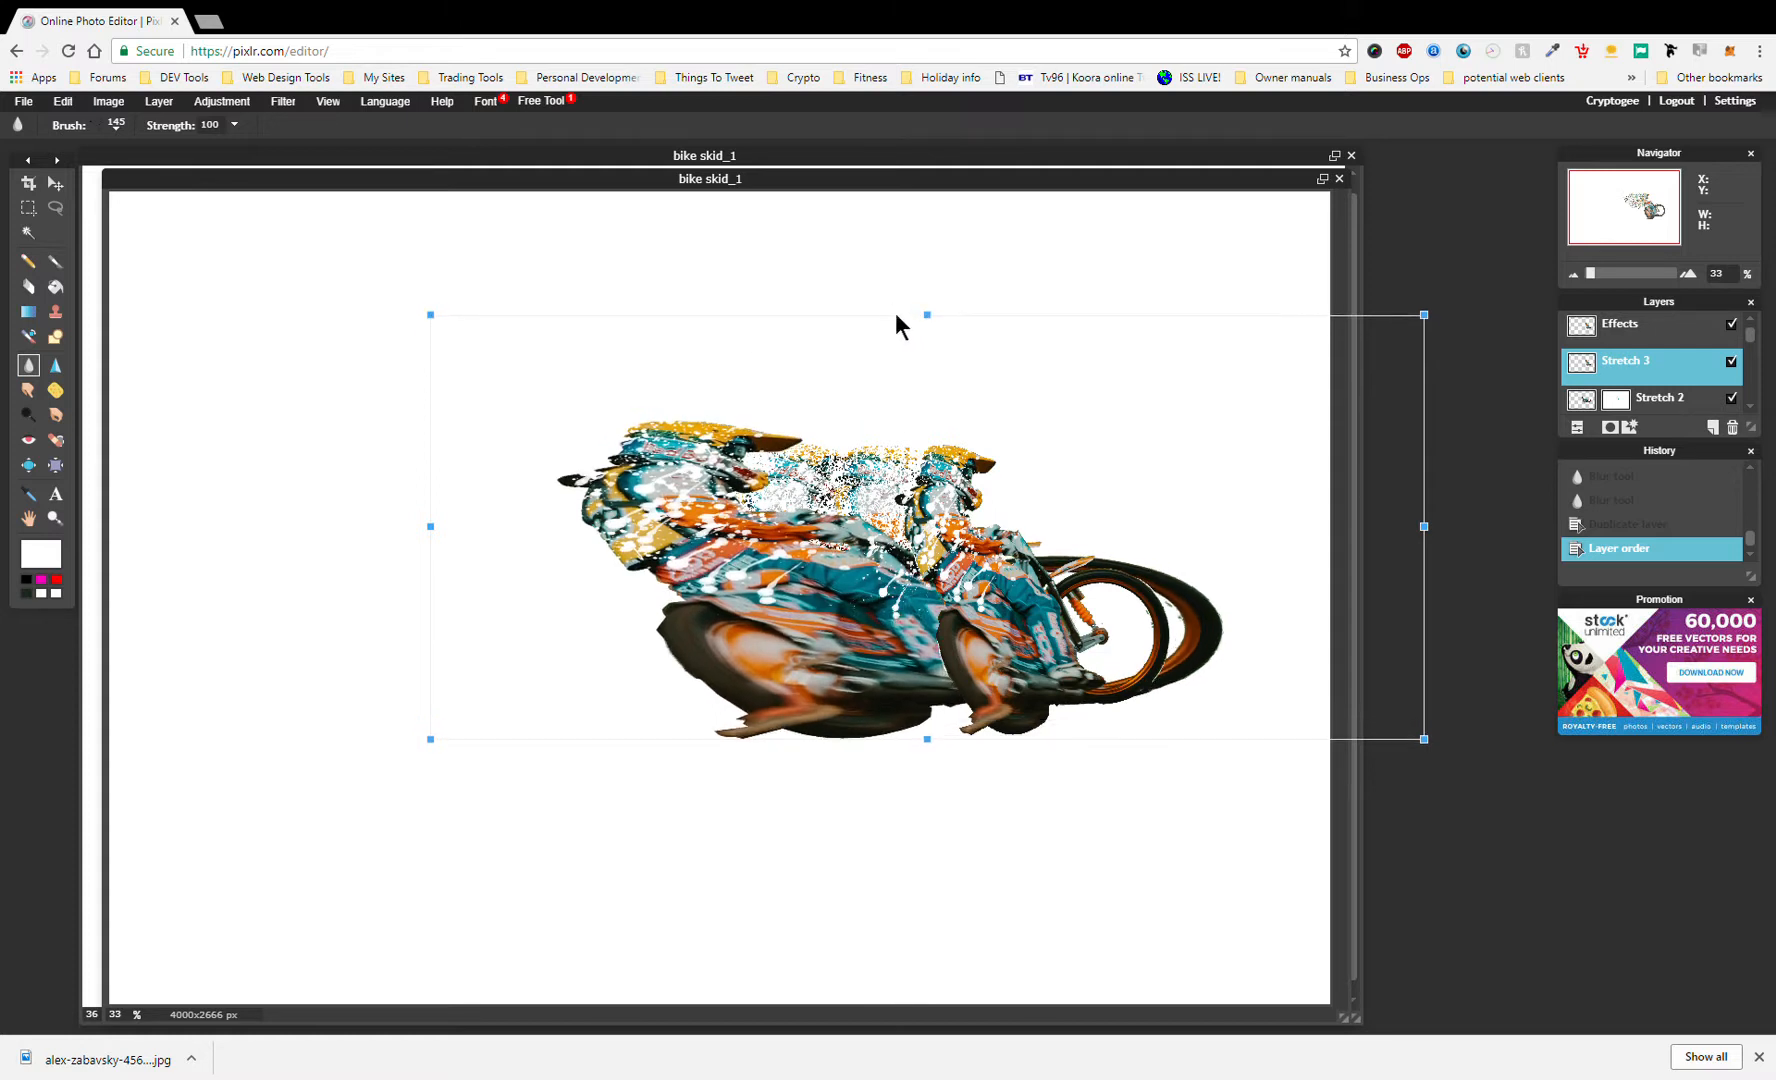
left_click_drag(747, 500, 757, 528)
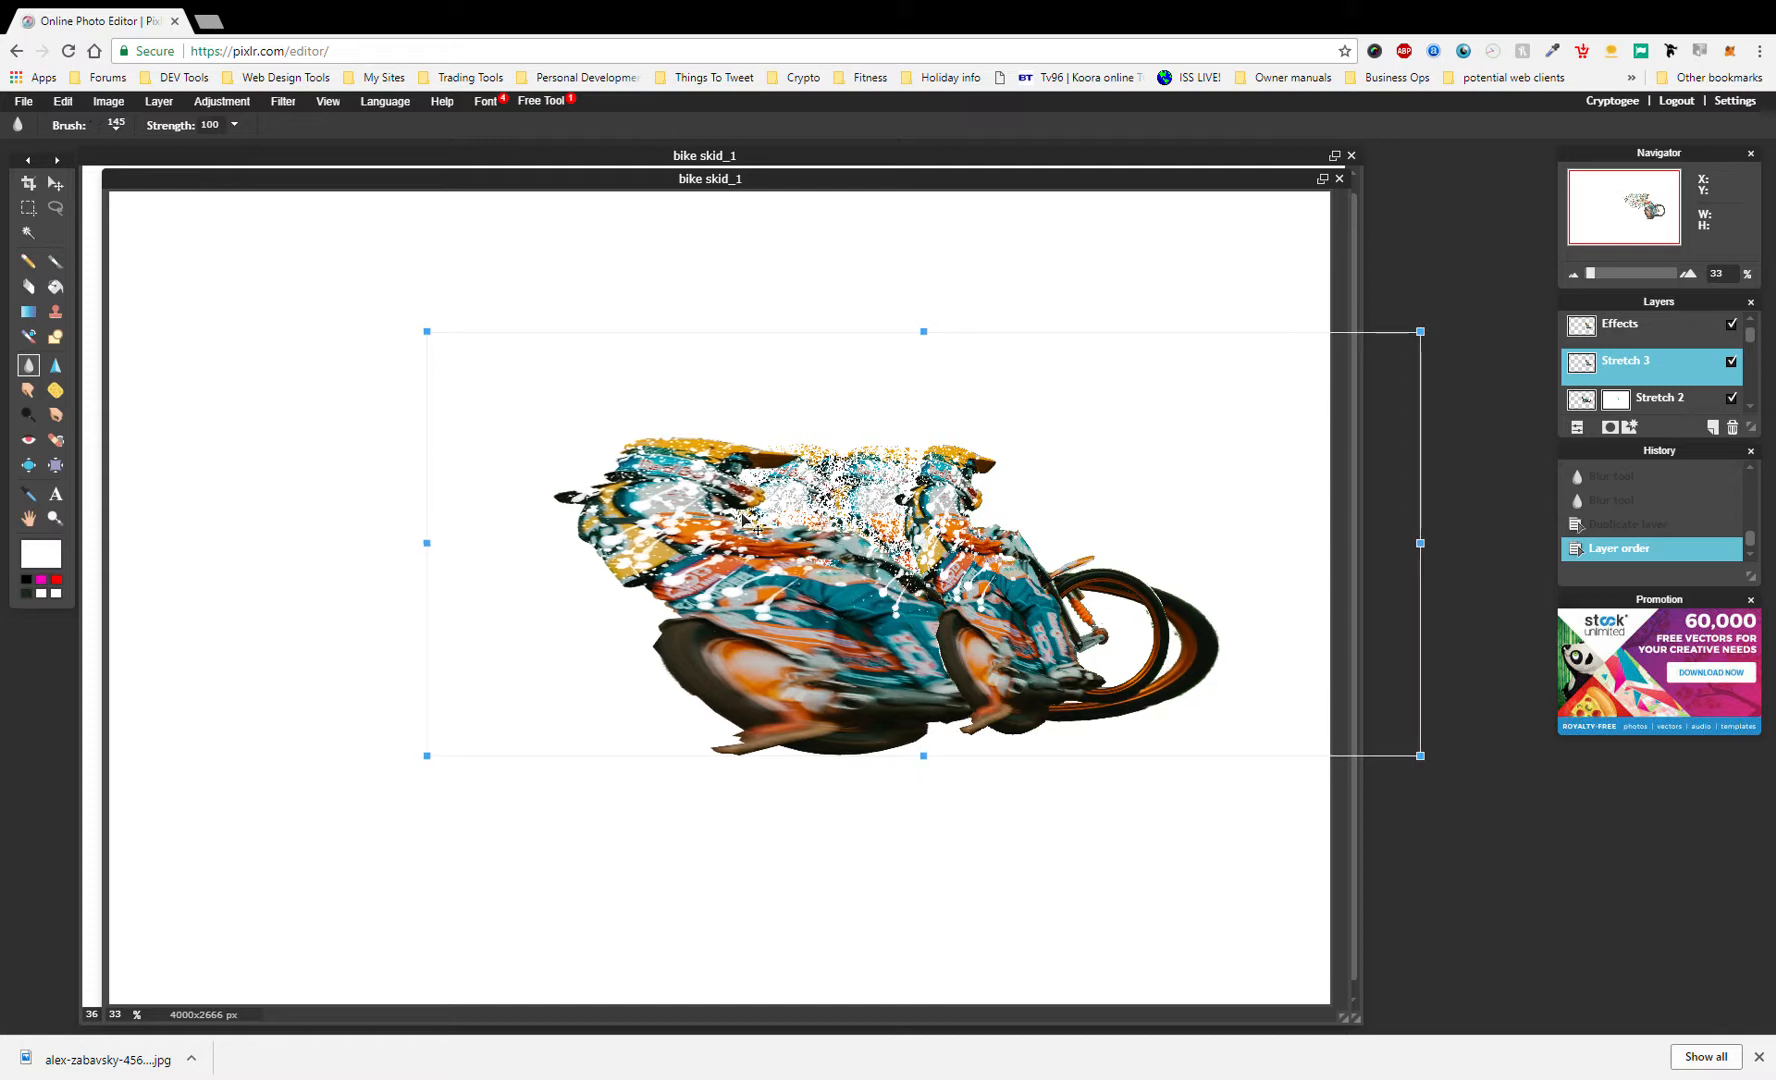
left_click_drag(758, 529, 763, 529)
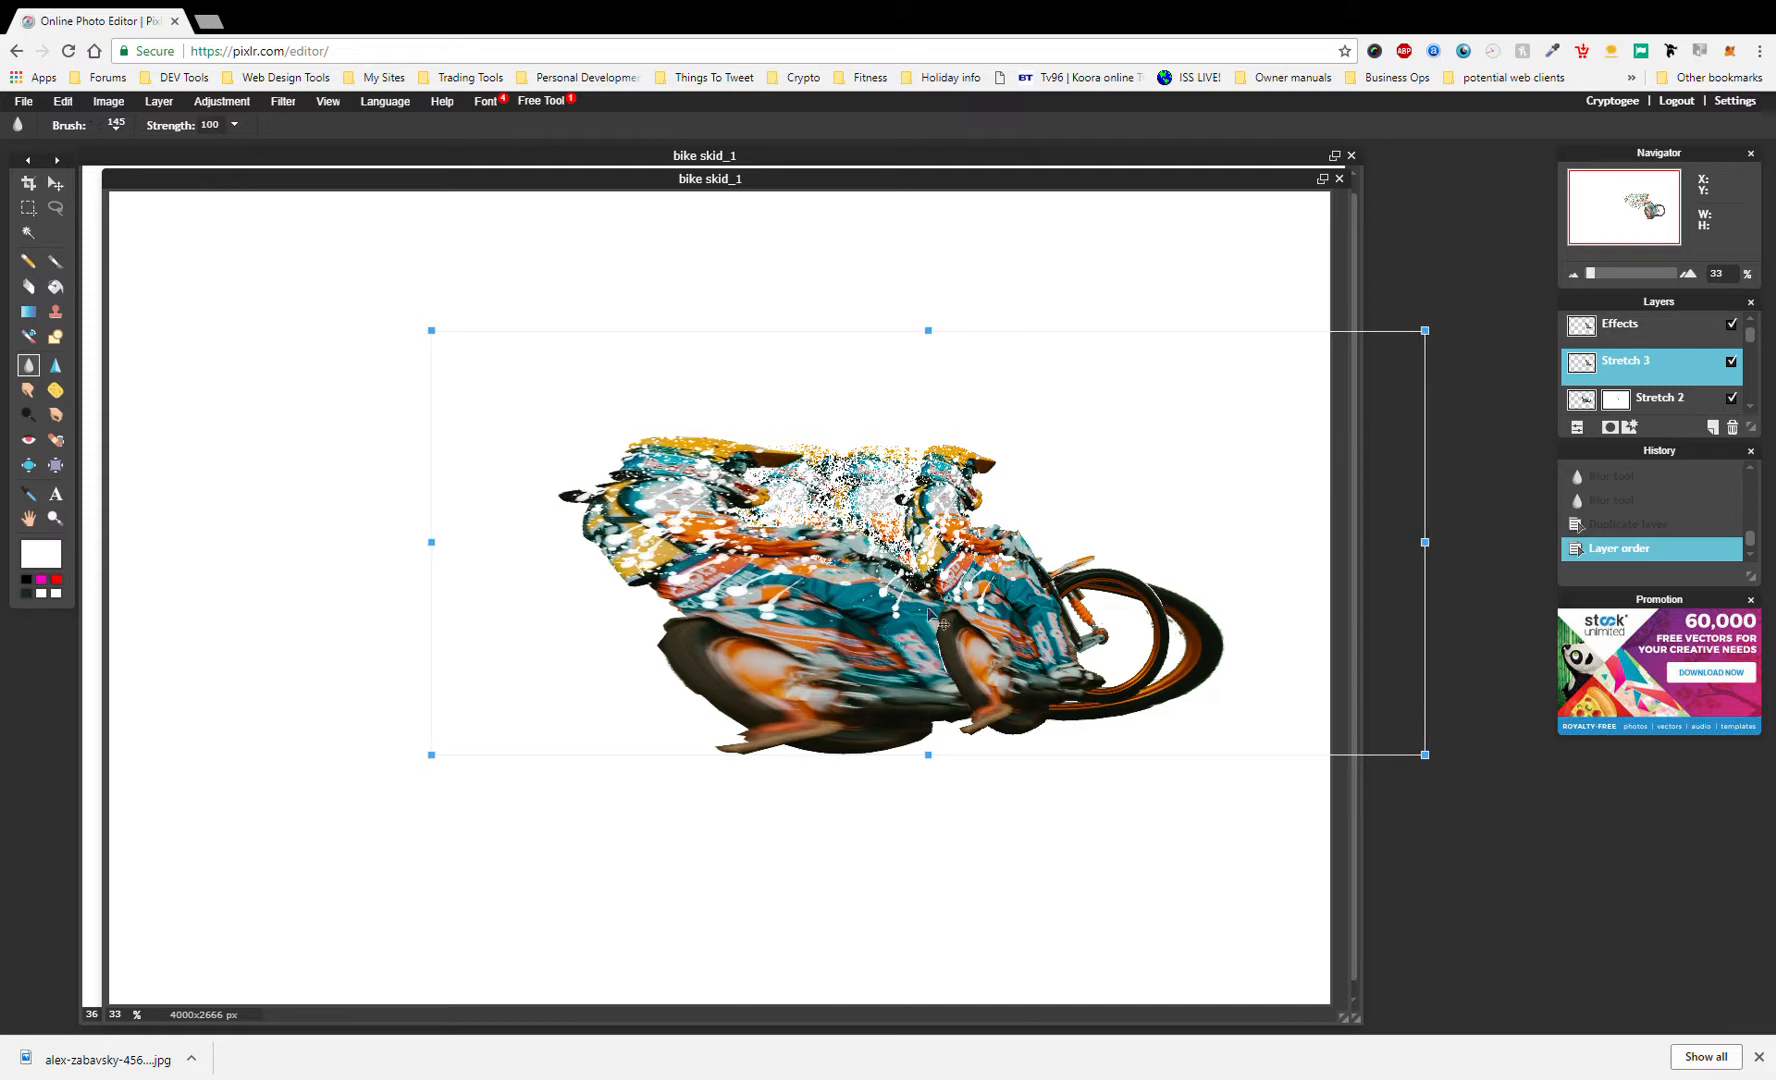
left_click(1497, 476)
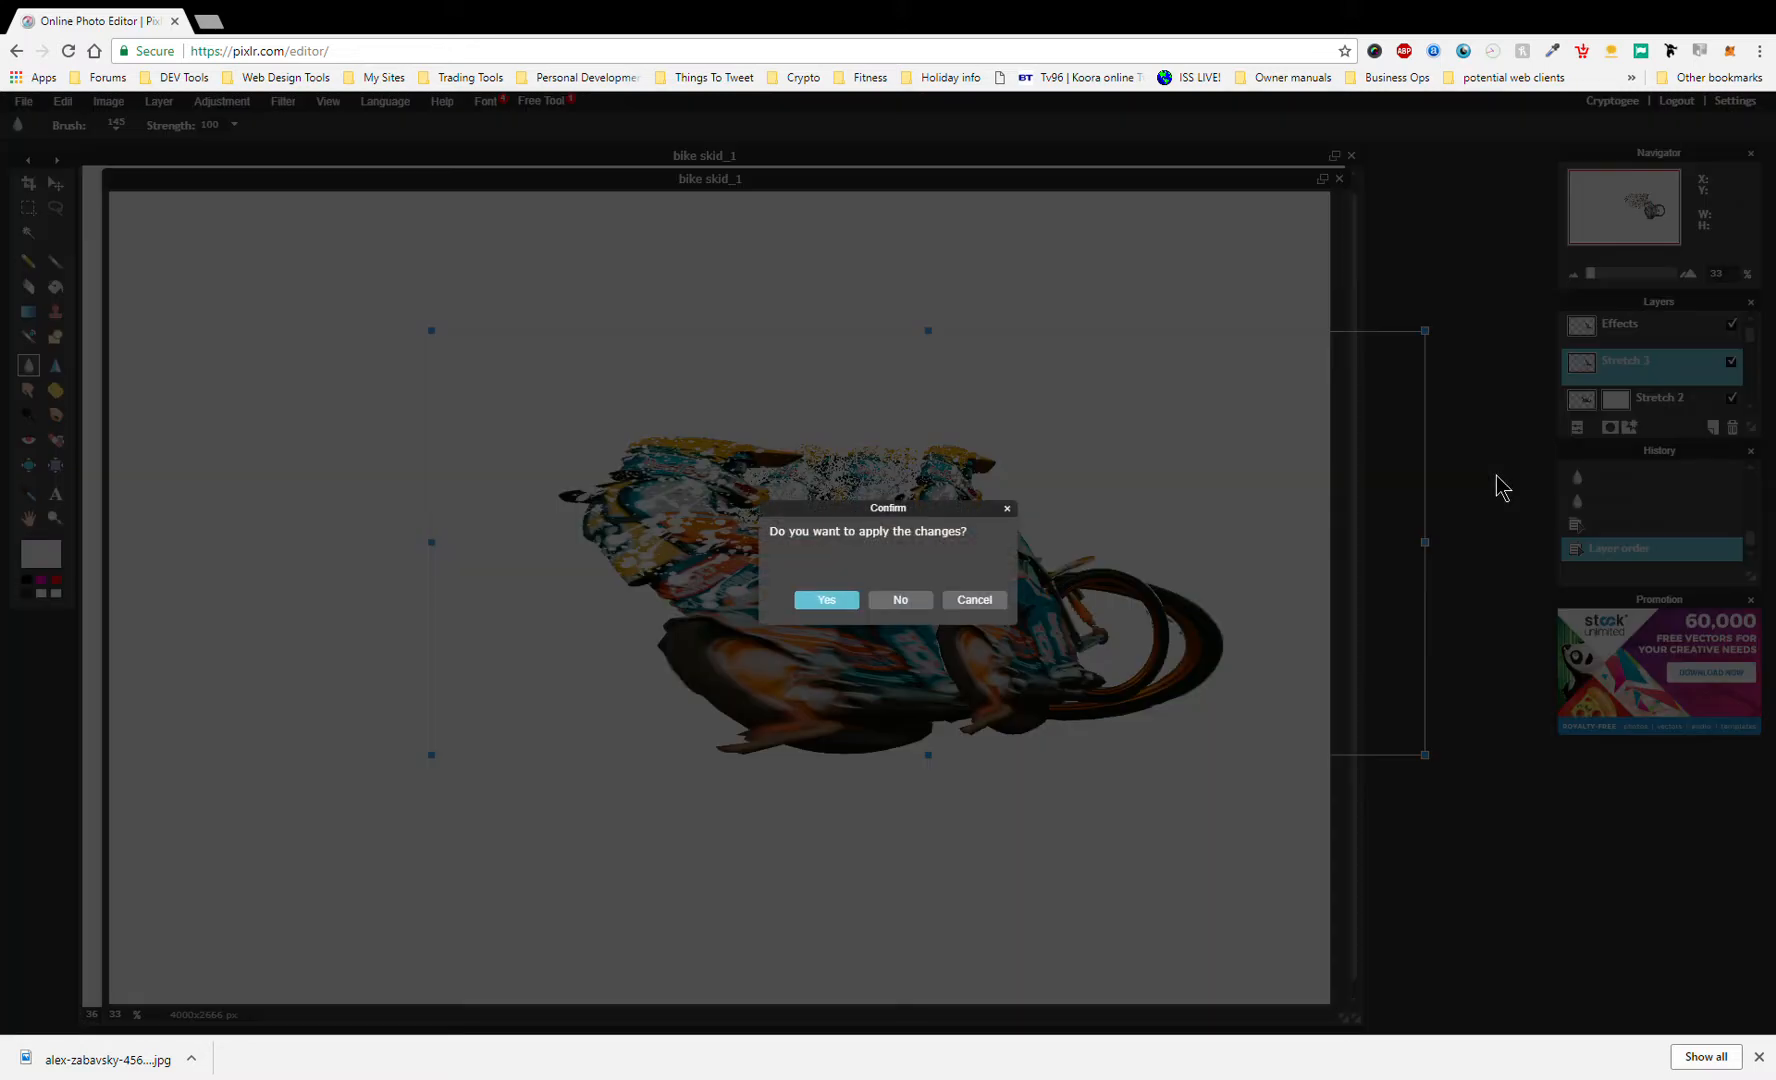
left_click(900, 599)
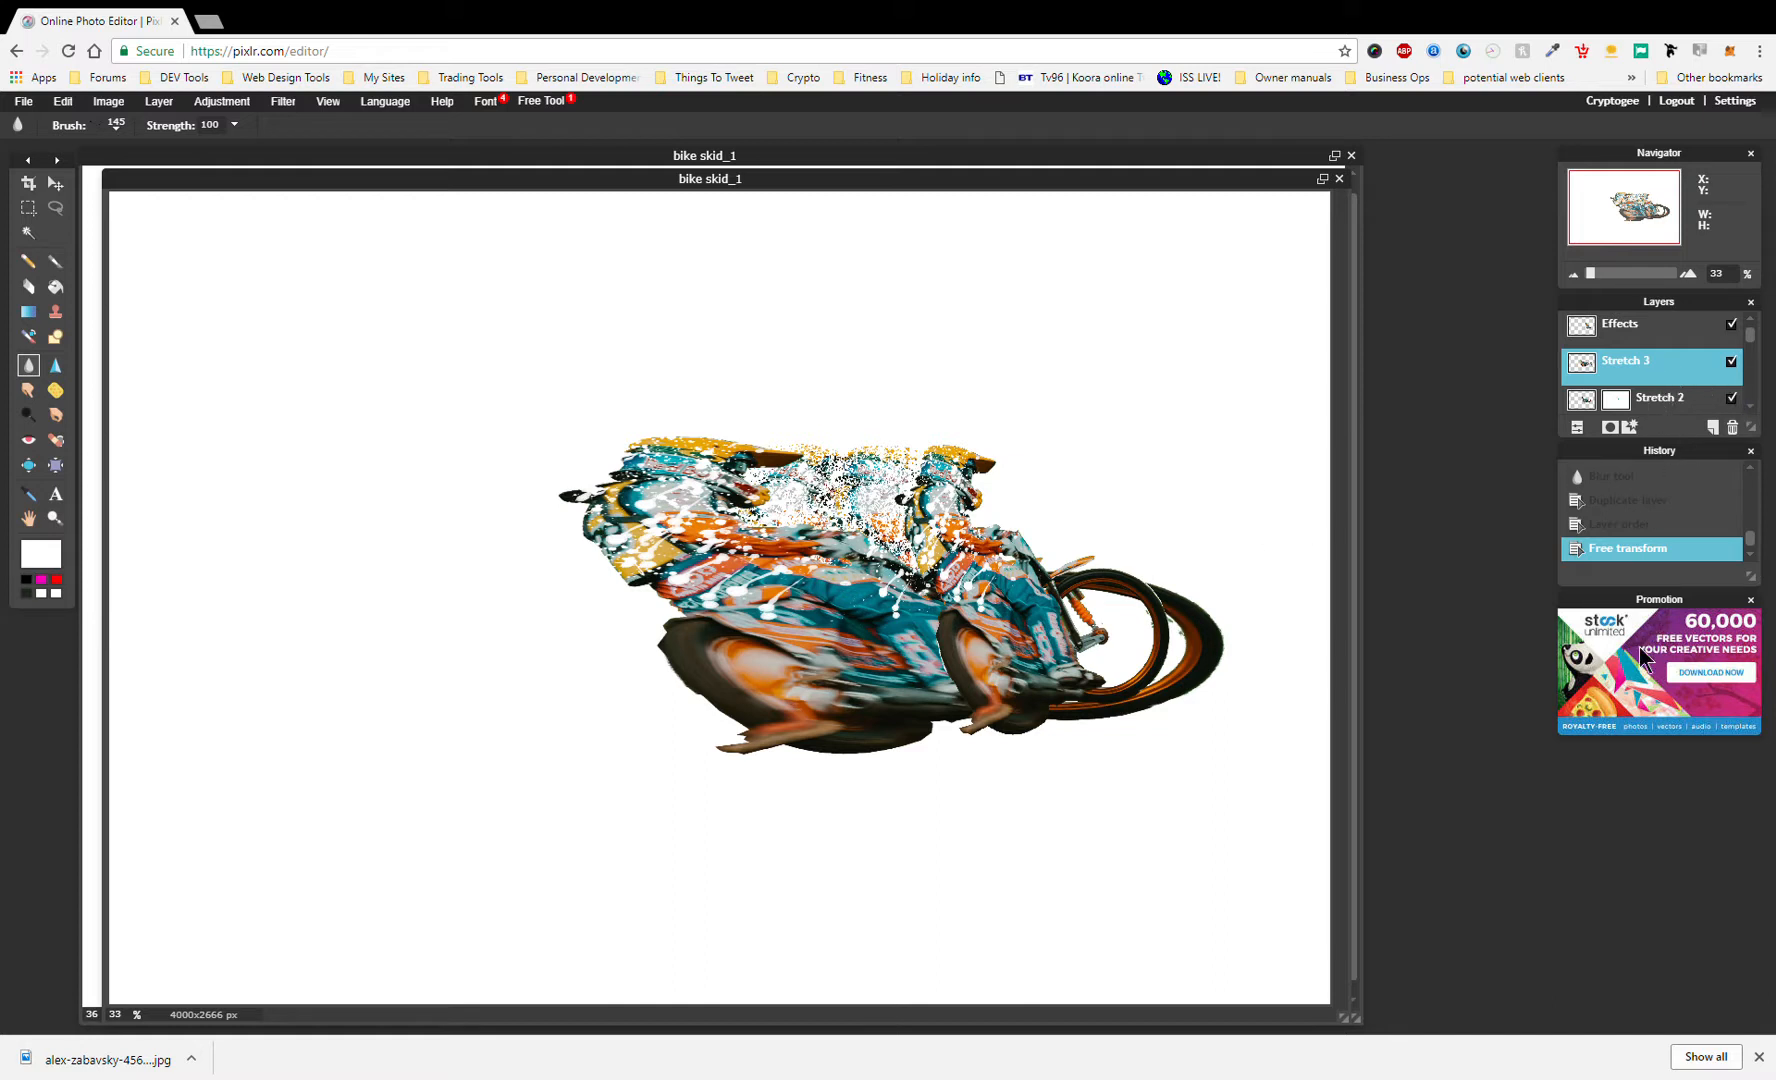
- Add a layer mask to Stretch 3 and reveal particles beyond the far end of the trail using the 105 splatter brush
left_click(1610, 427)
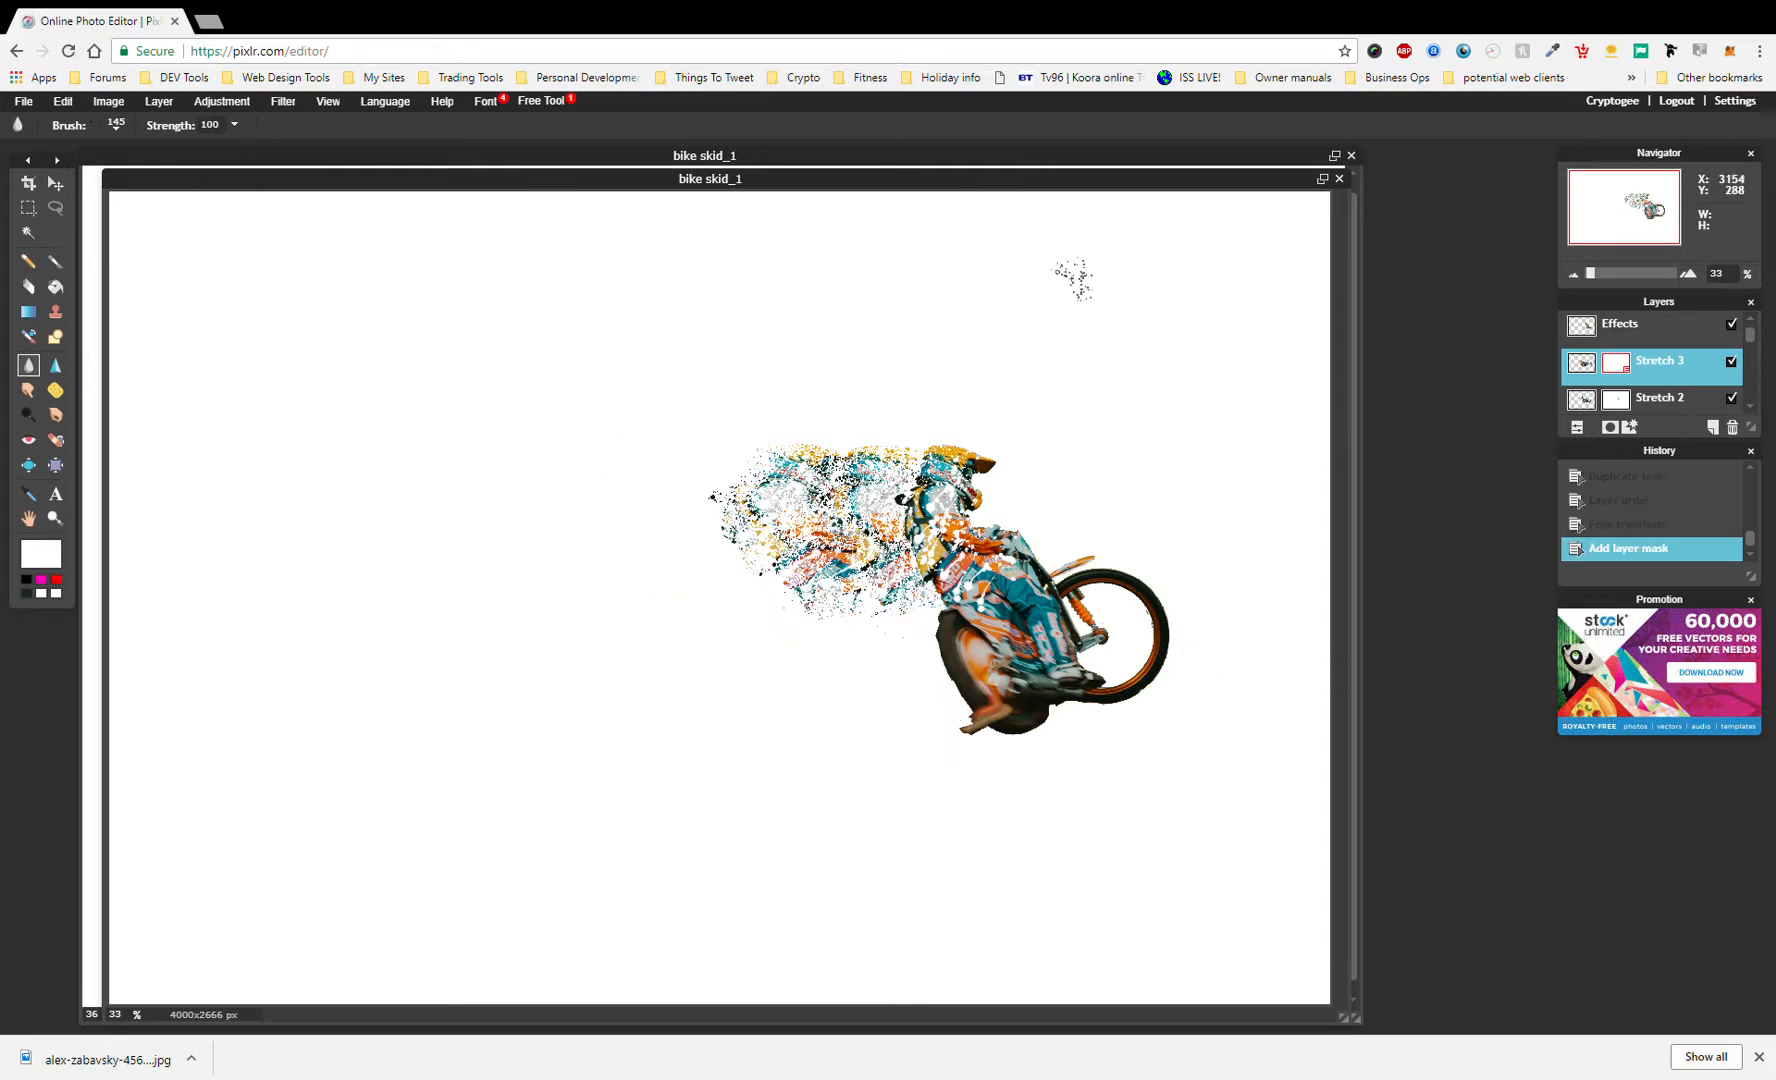
left_click(114, 126)
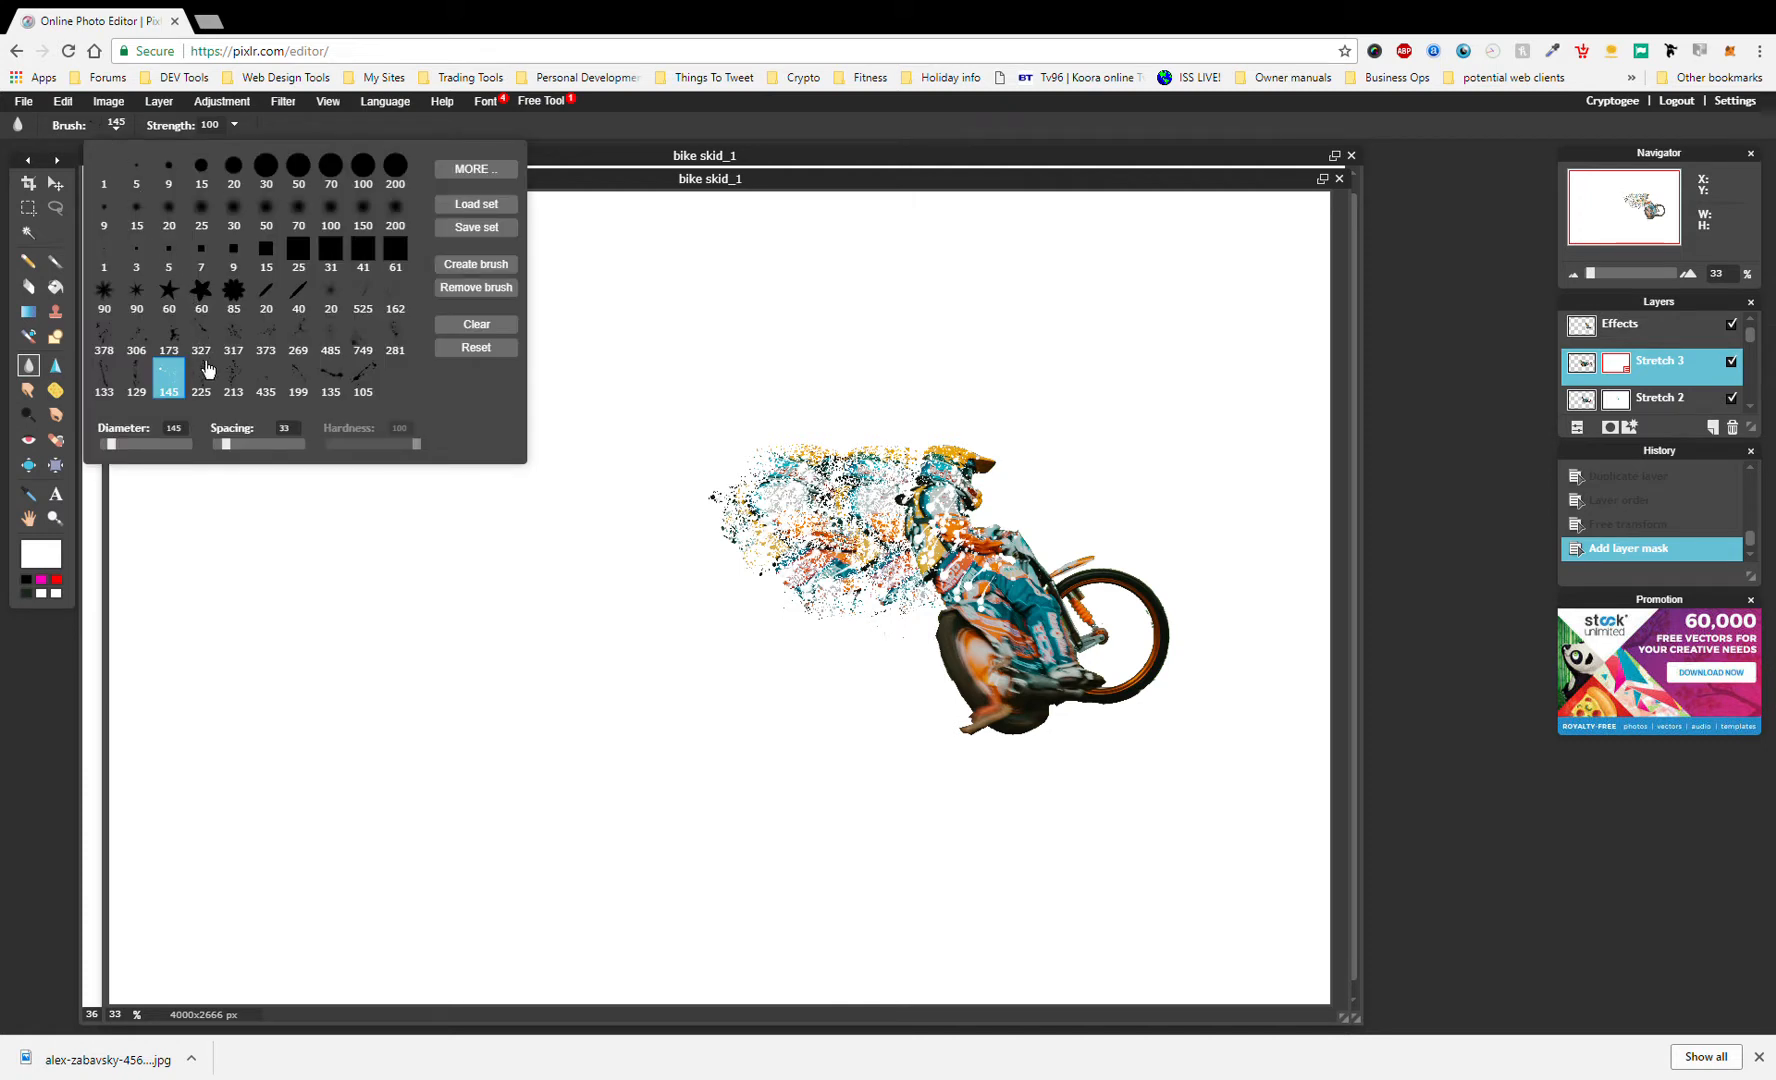
left_click(364, 386)
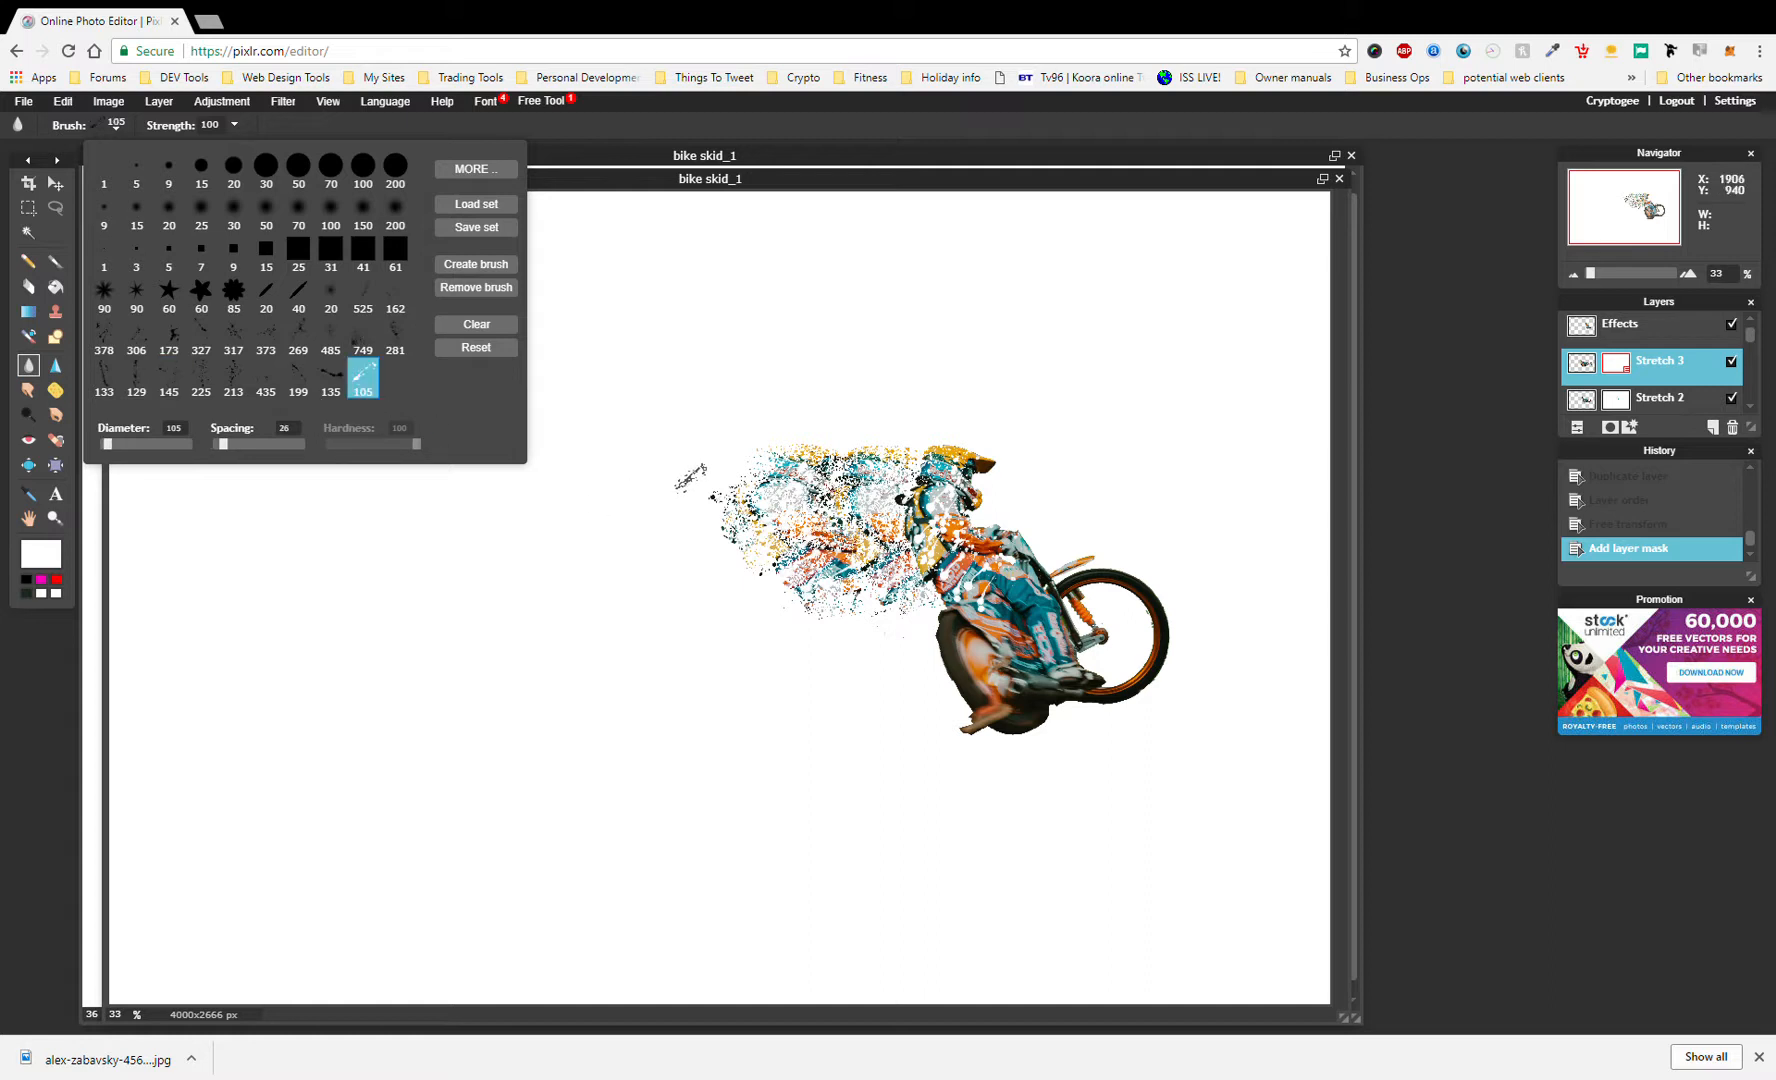
left_click(705, 470)
left_click(707, 468)
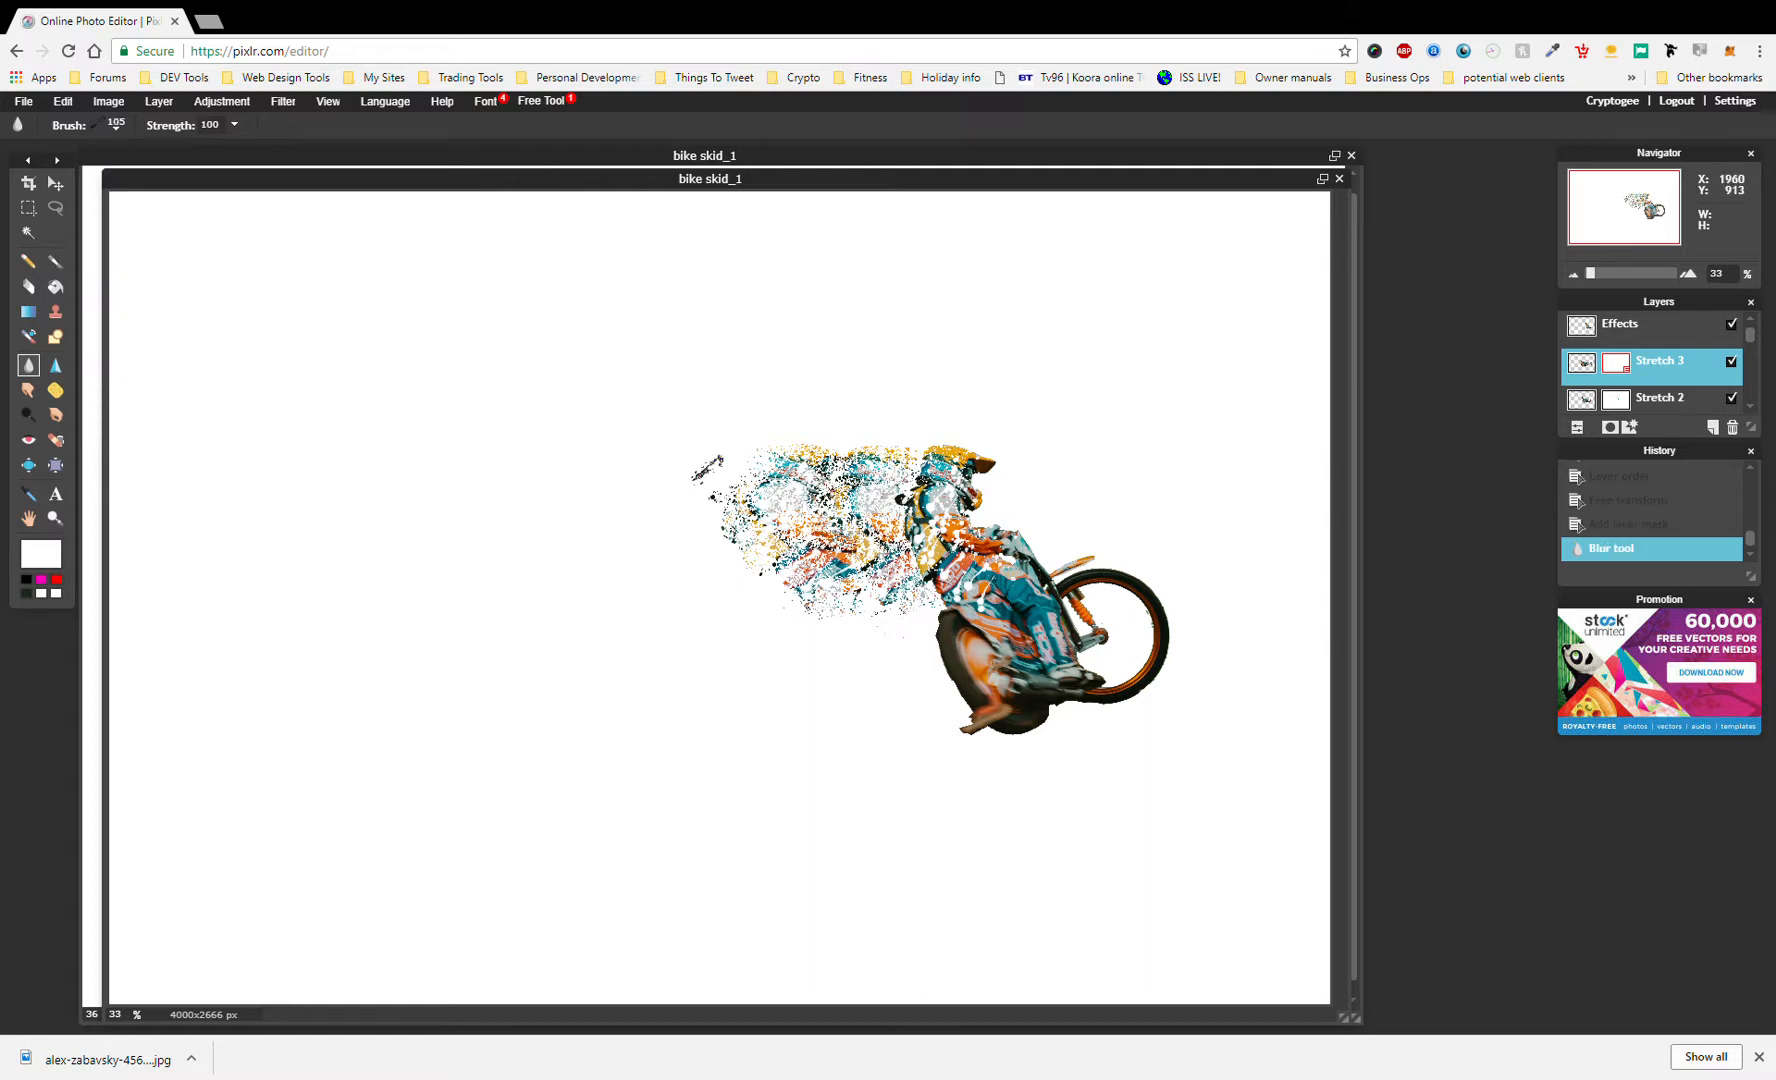
mouse_move(707, 468)
left_mouse_down()
mouse_move(806, 516)
mouse_move(697, 500)
mouse_move(590, 513)
left_mouse_up()
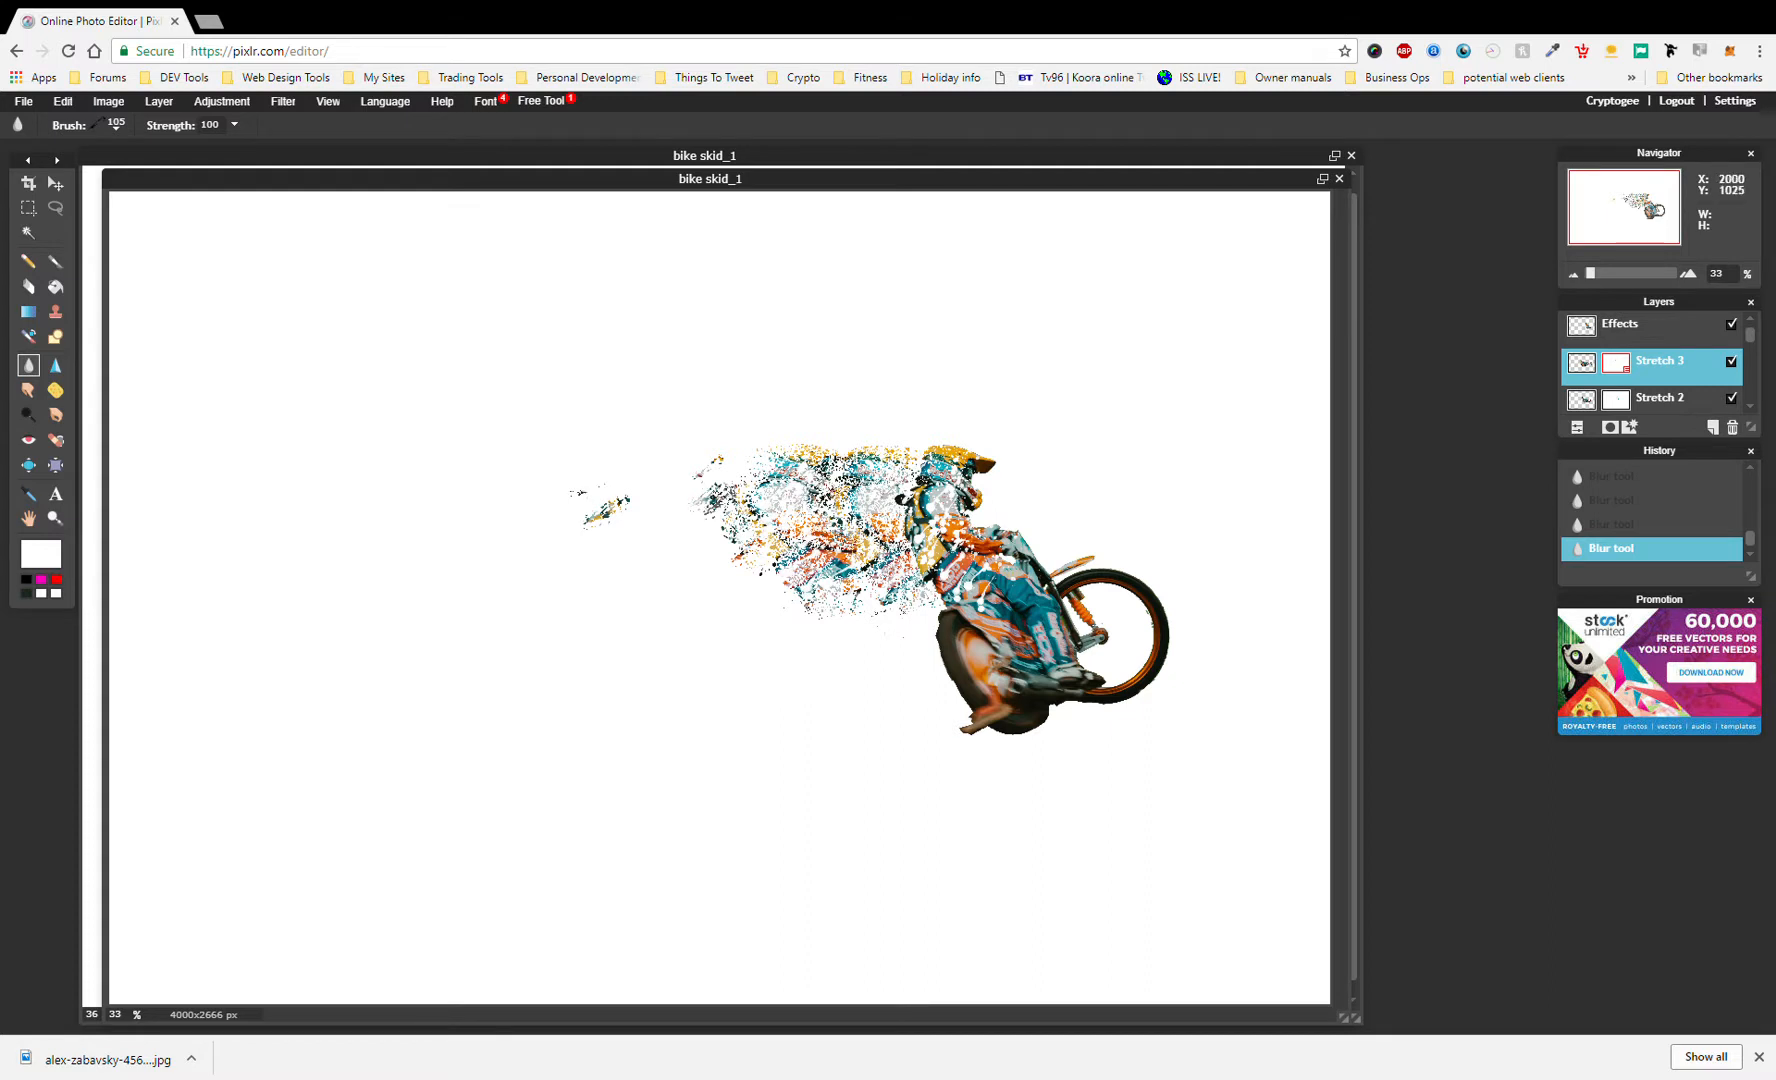
left_click_drag(630, 479, 647, 506)
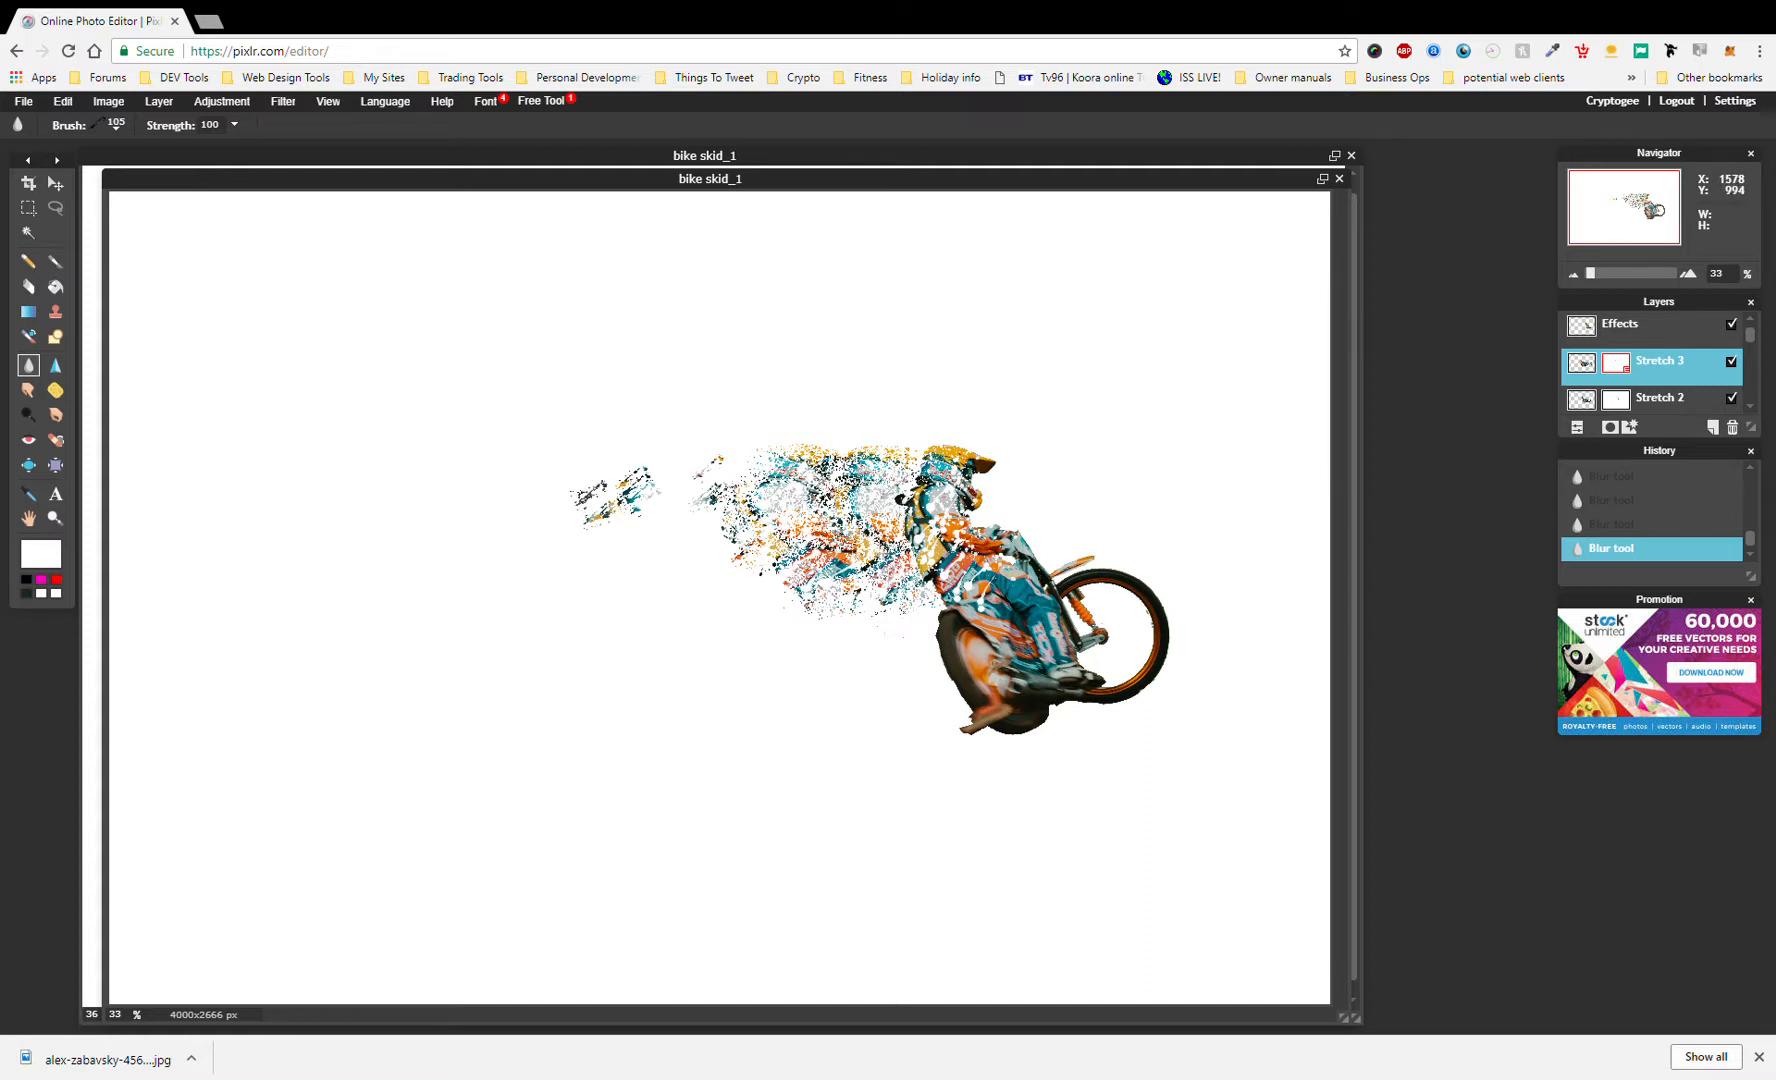
- Reveal Stretch 3 particles between the far cluster and the existing trail using the 213 splatter brush, undoing the misplaced stroke
left_click(97, 133)
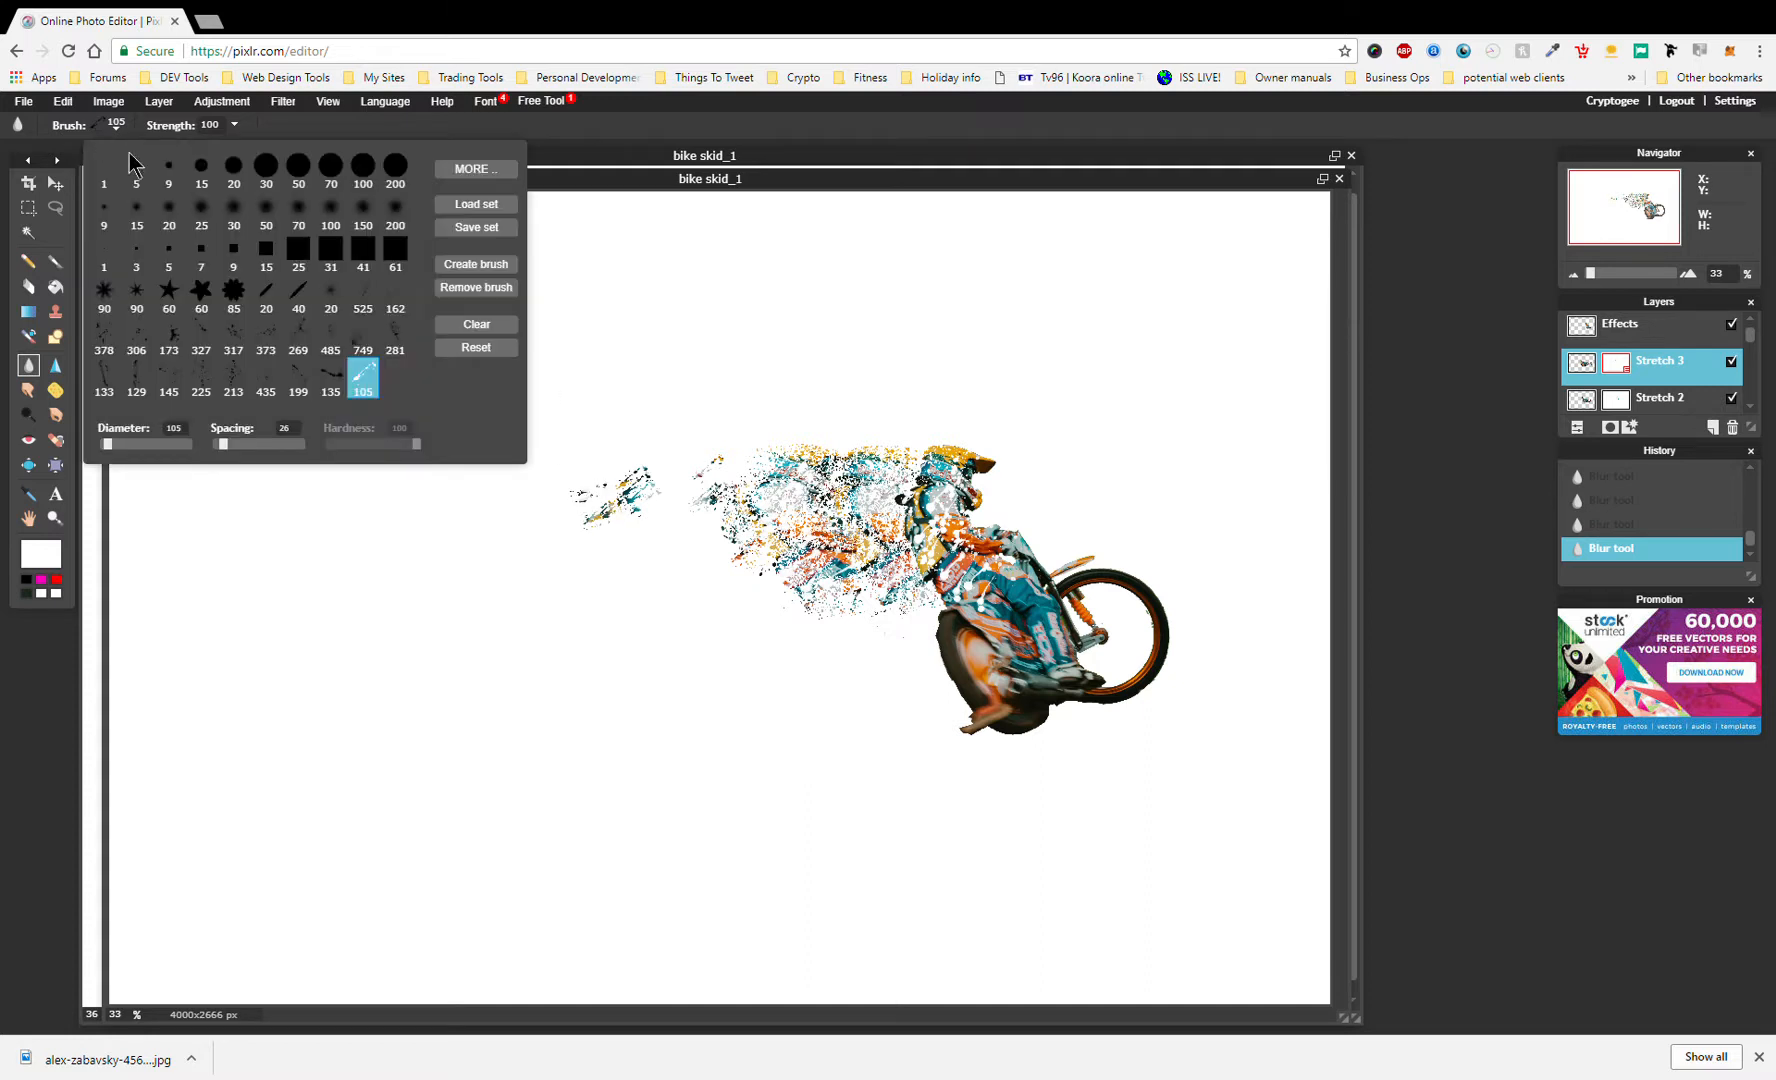
left_click(236, 378)
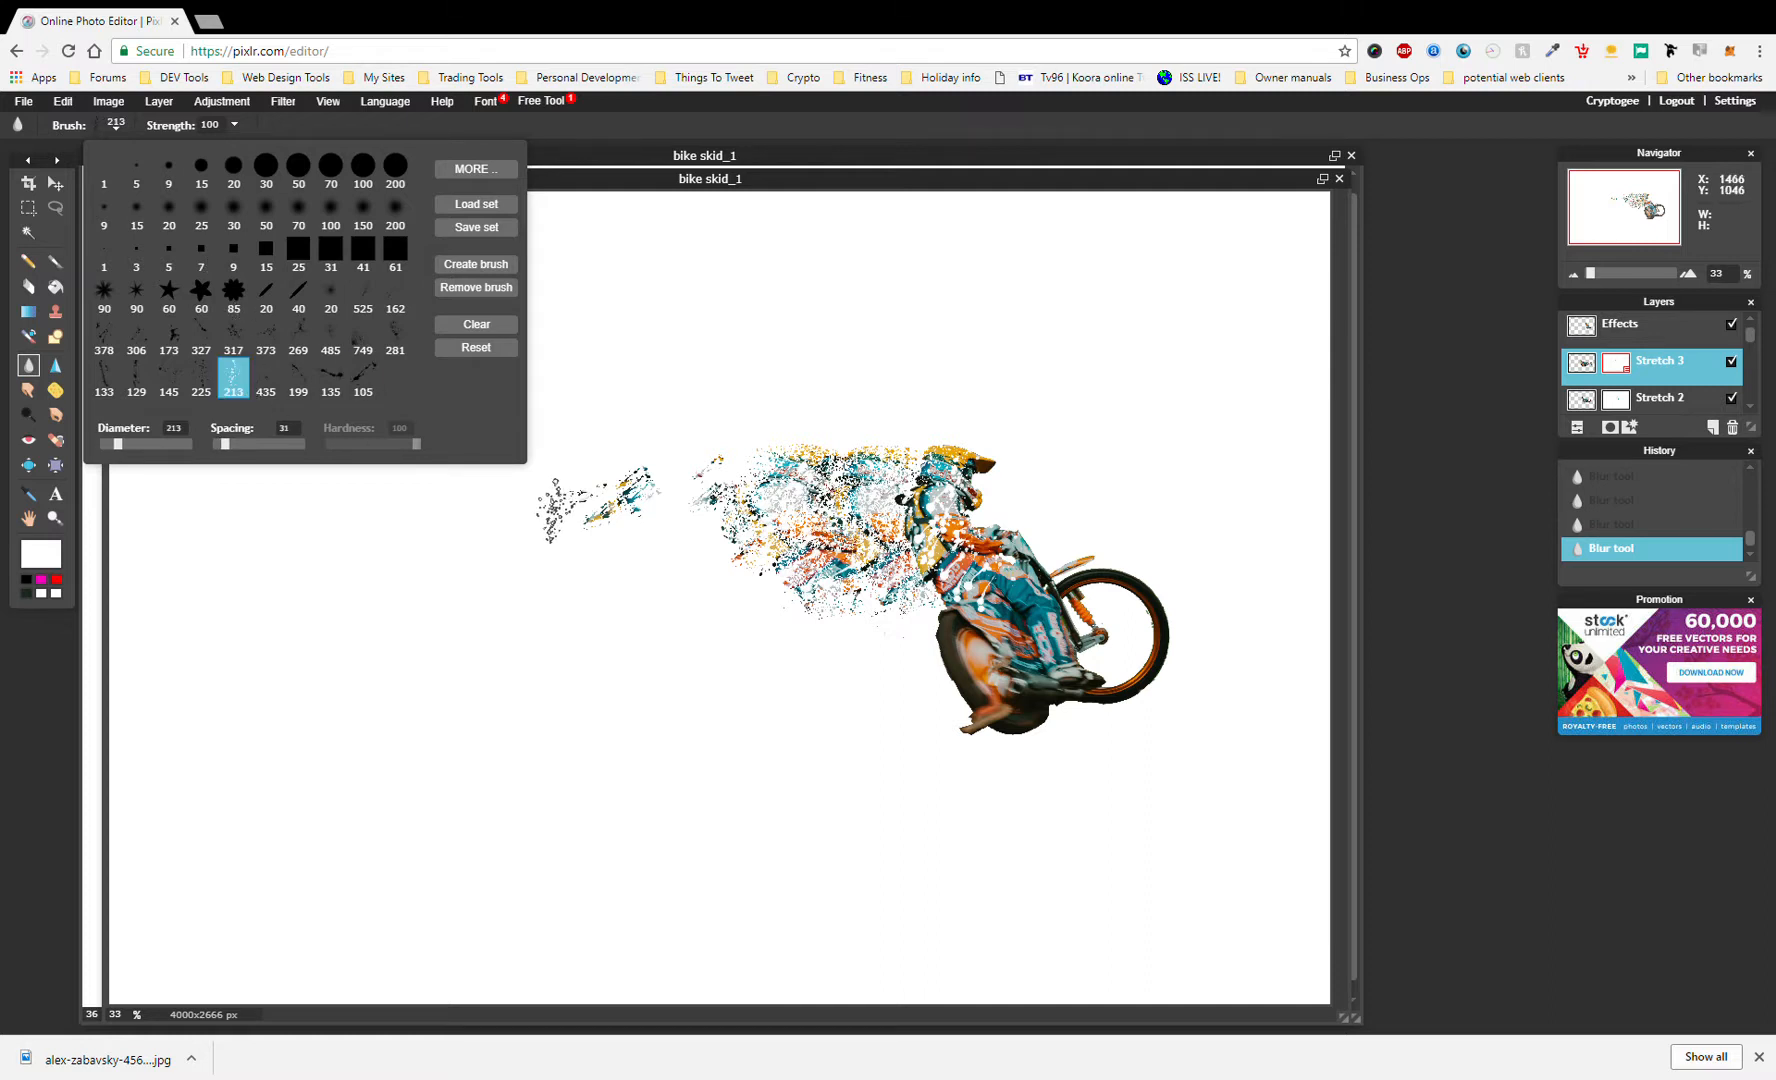
left_click(650, 506)
mouse_move(649, 505)
left_mouse_down()
mouse_move(628, 575)
mouse_move(589, 492)
left_mouse_up()
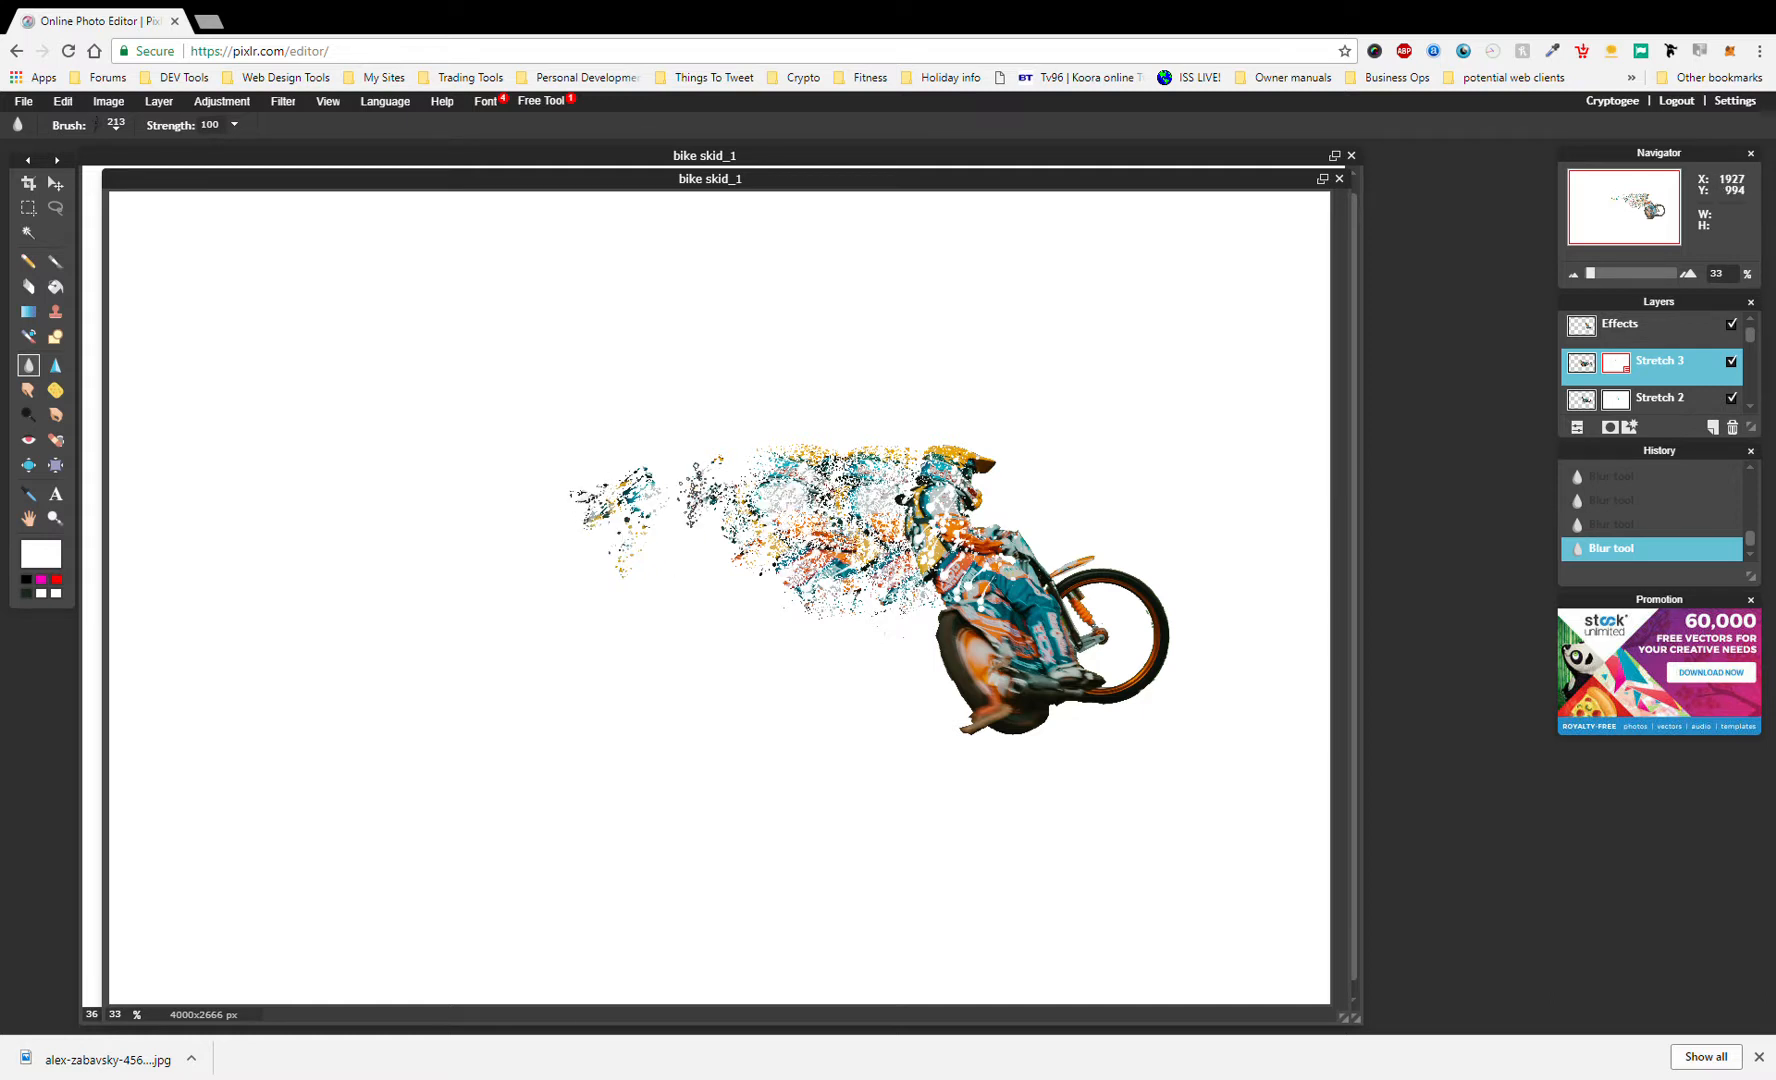
mouse_move(692, 494)
left_mouse_down()
mouse_move(643, 532)
mouse_move(671, 506)
mouse_move(706, 554)
mouse_move(555, 468)
mouse_move(642, 538)
left_mouse_up()
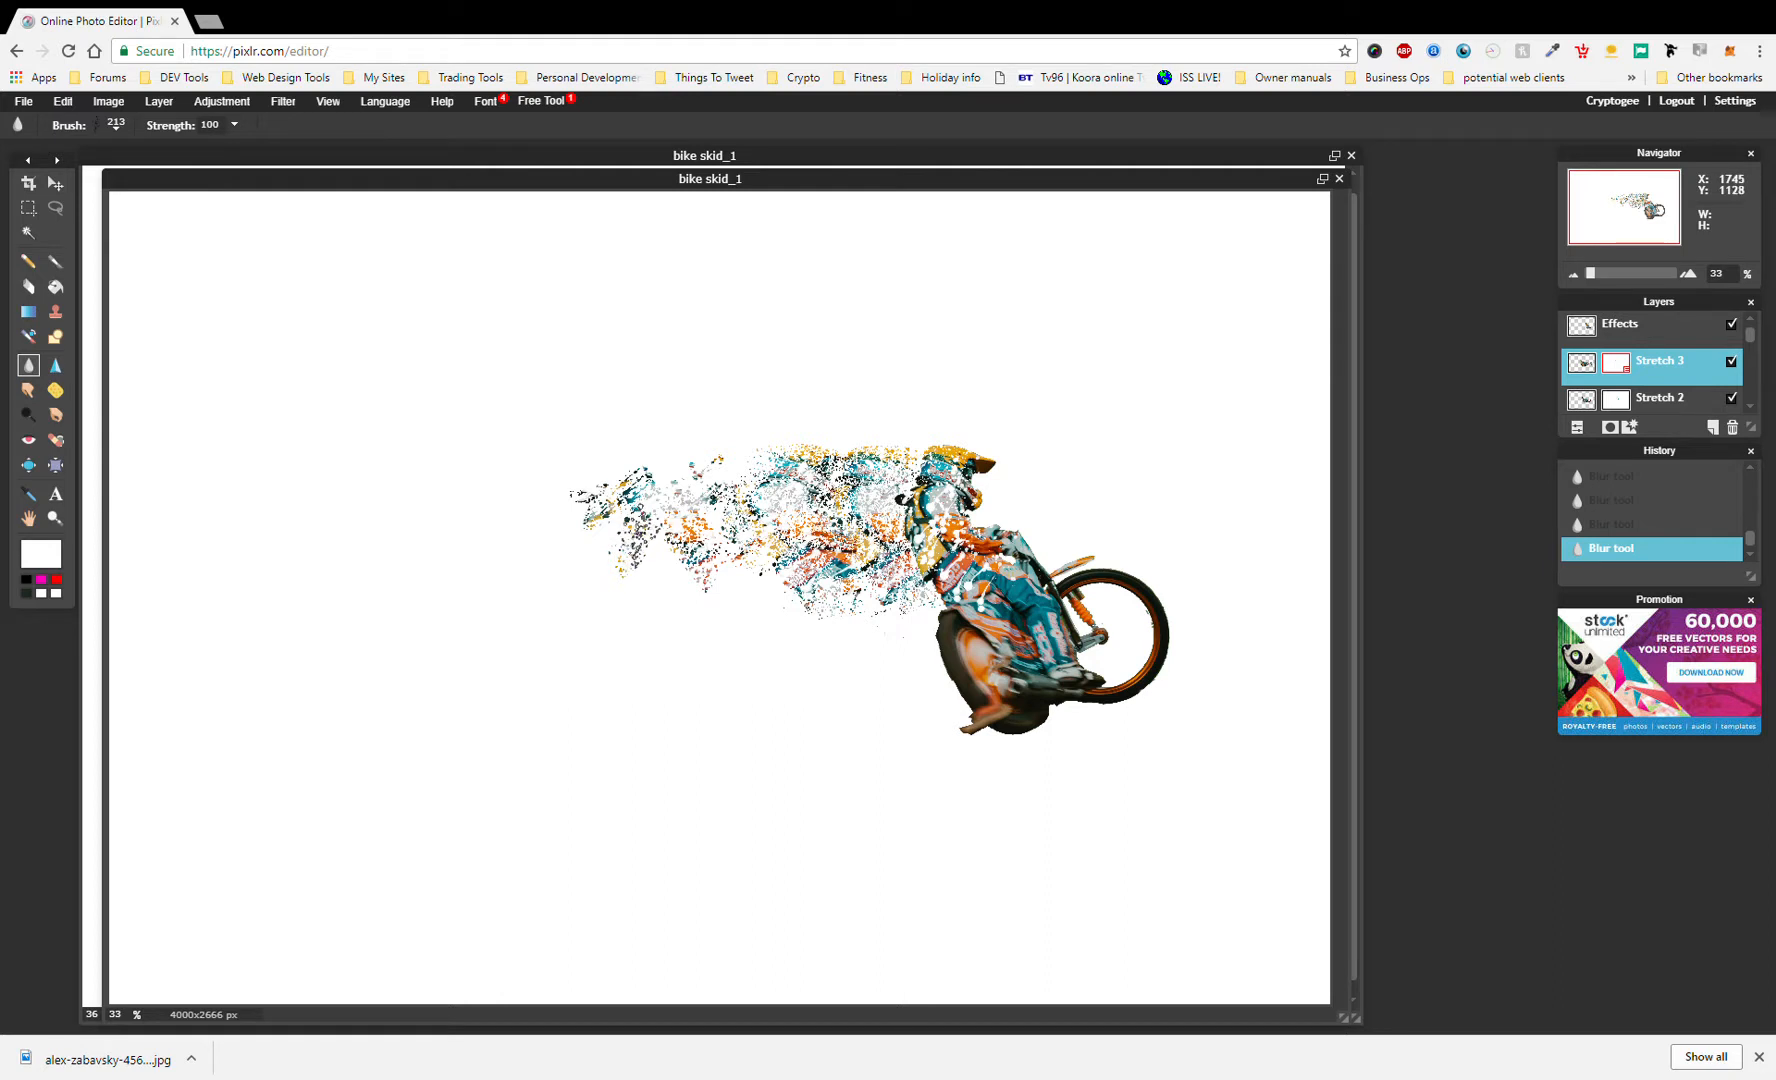
key("ctrl+z")
left_click_drag(684, 531, 708, 546)
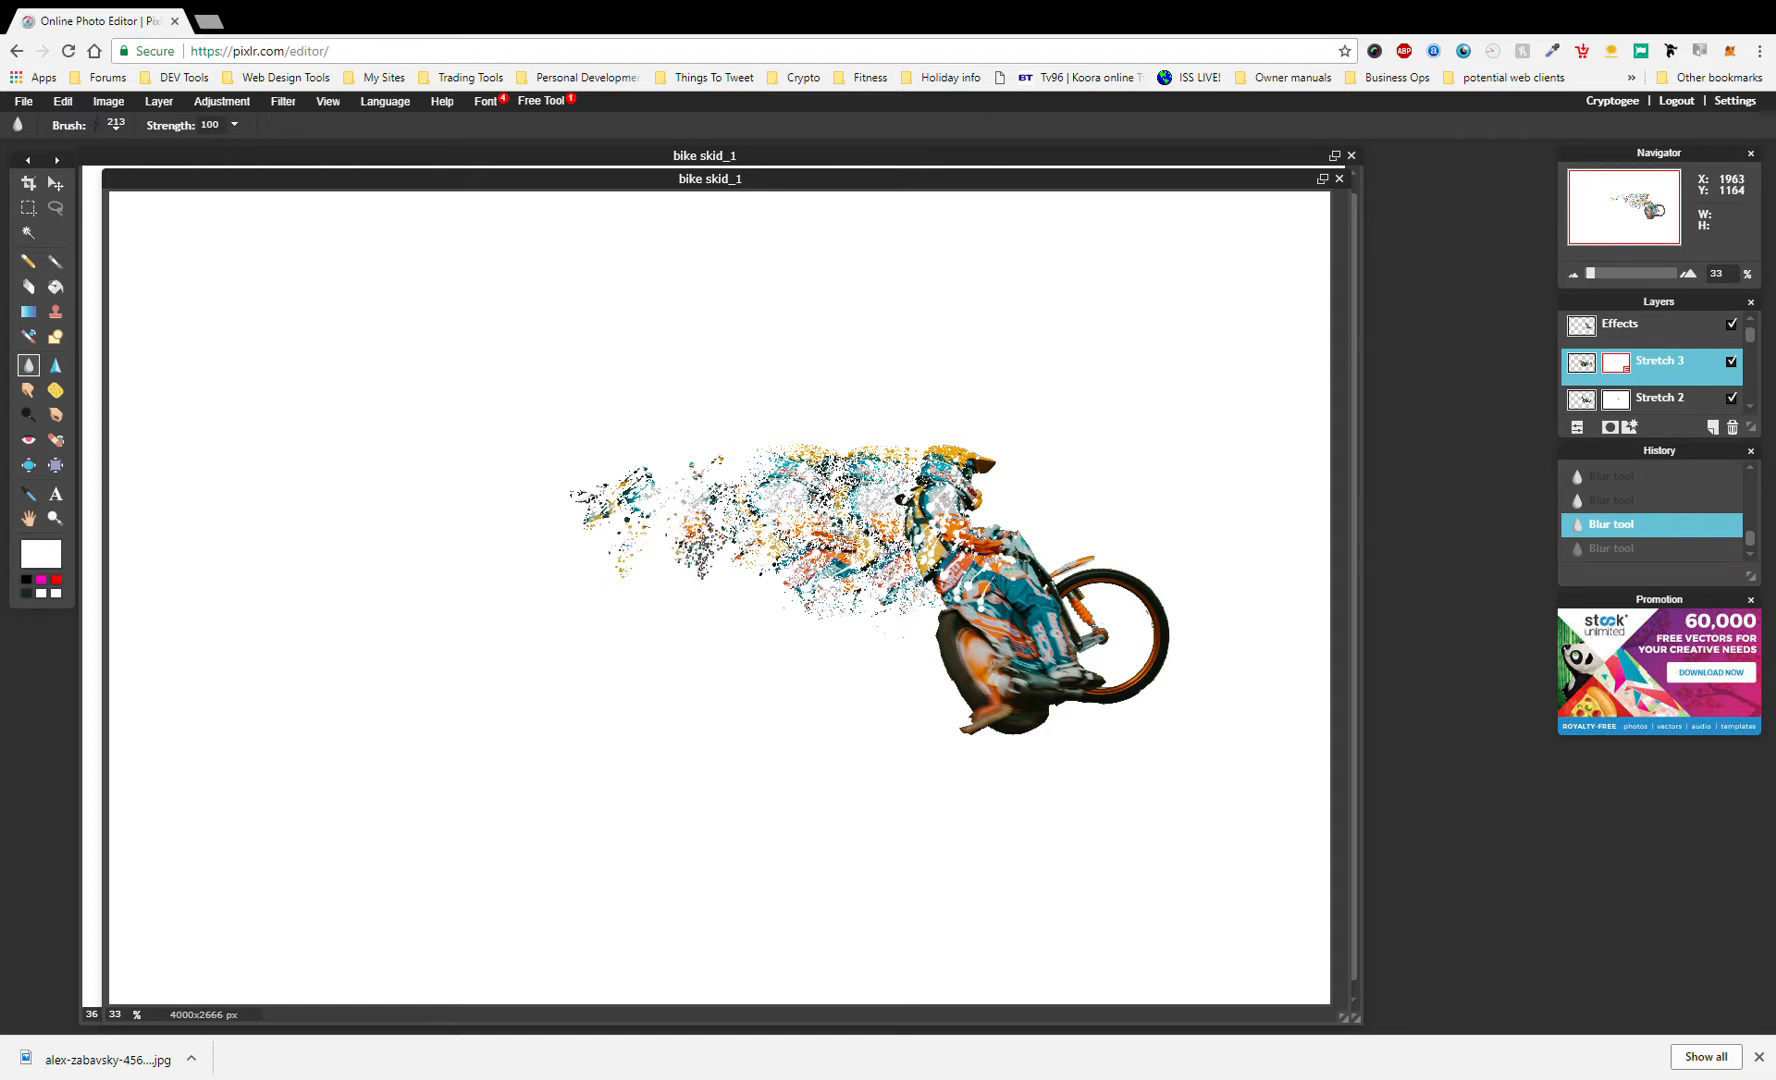
left_click_drag(634, 485, 705, 519)
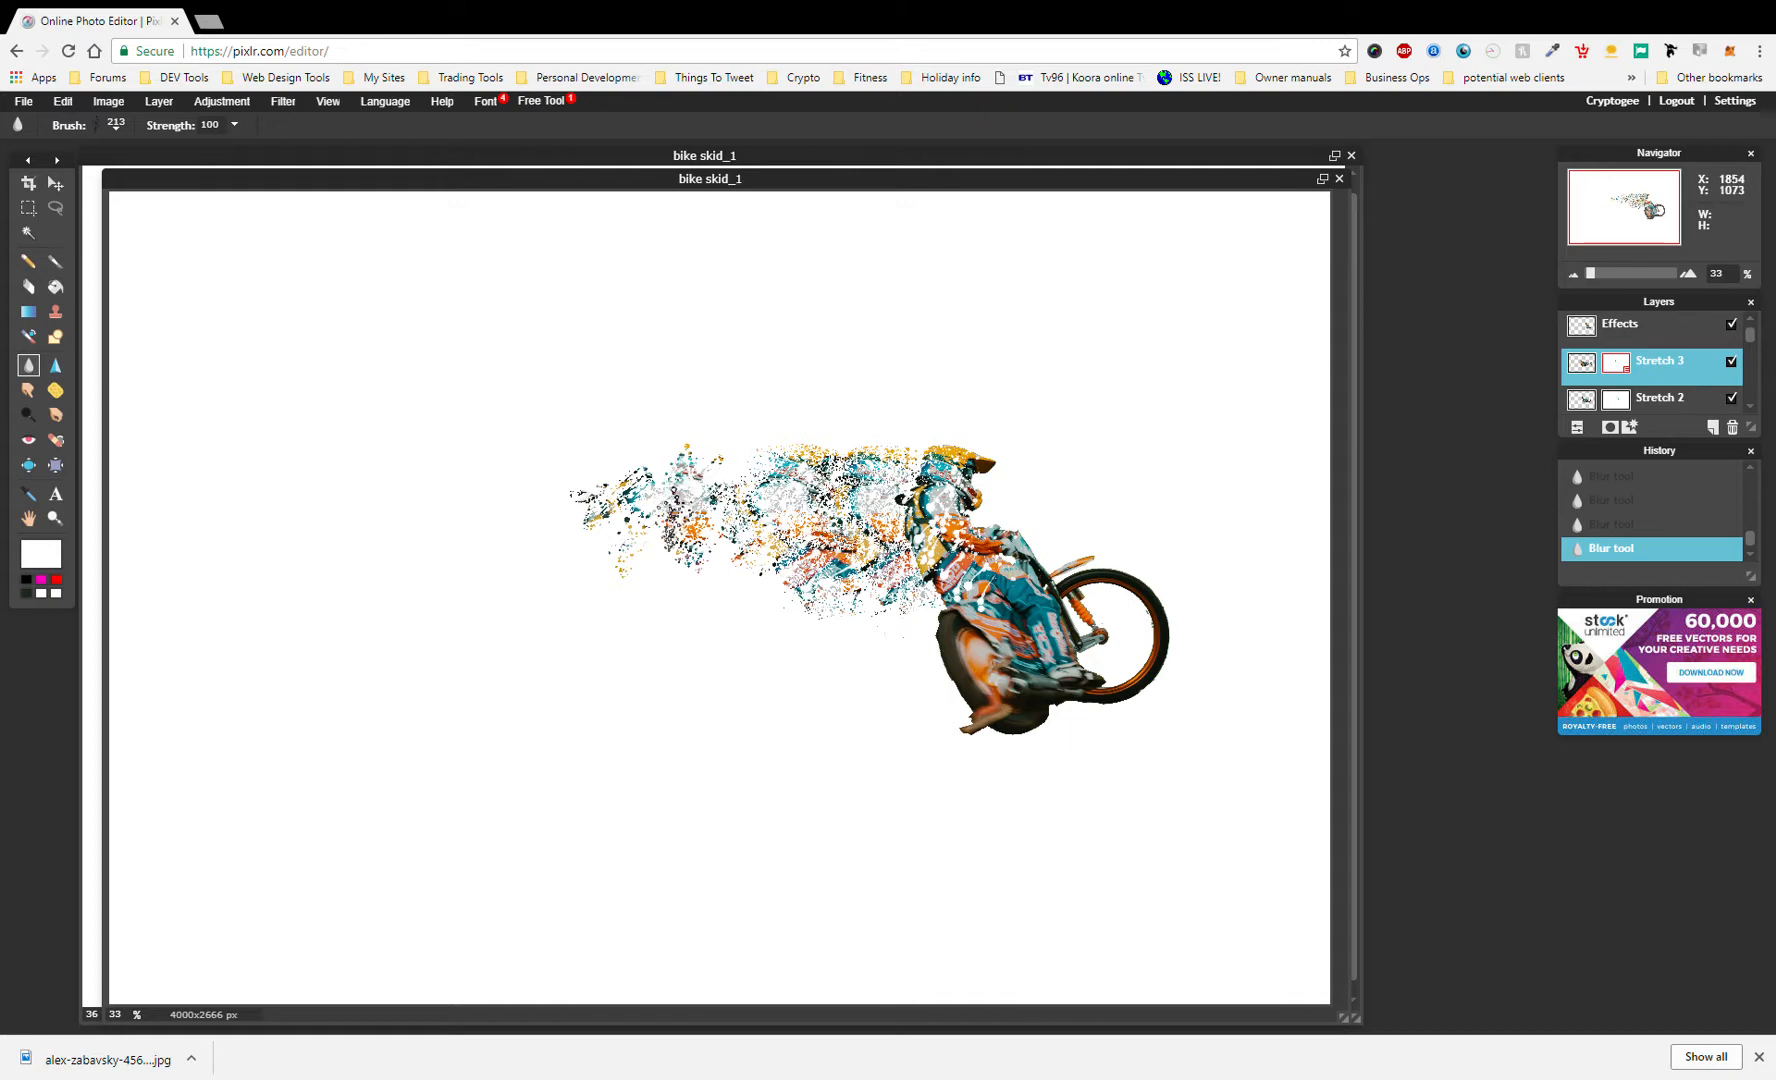
- Reveal more Stretch 3 particles along the lower and upper edges of the trail's far end with the 213 splatter brush
left_click_drag(672, 544, 663, 612)
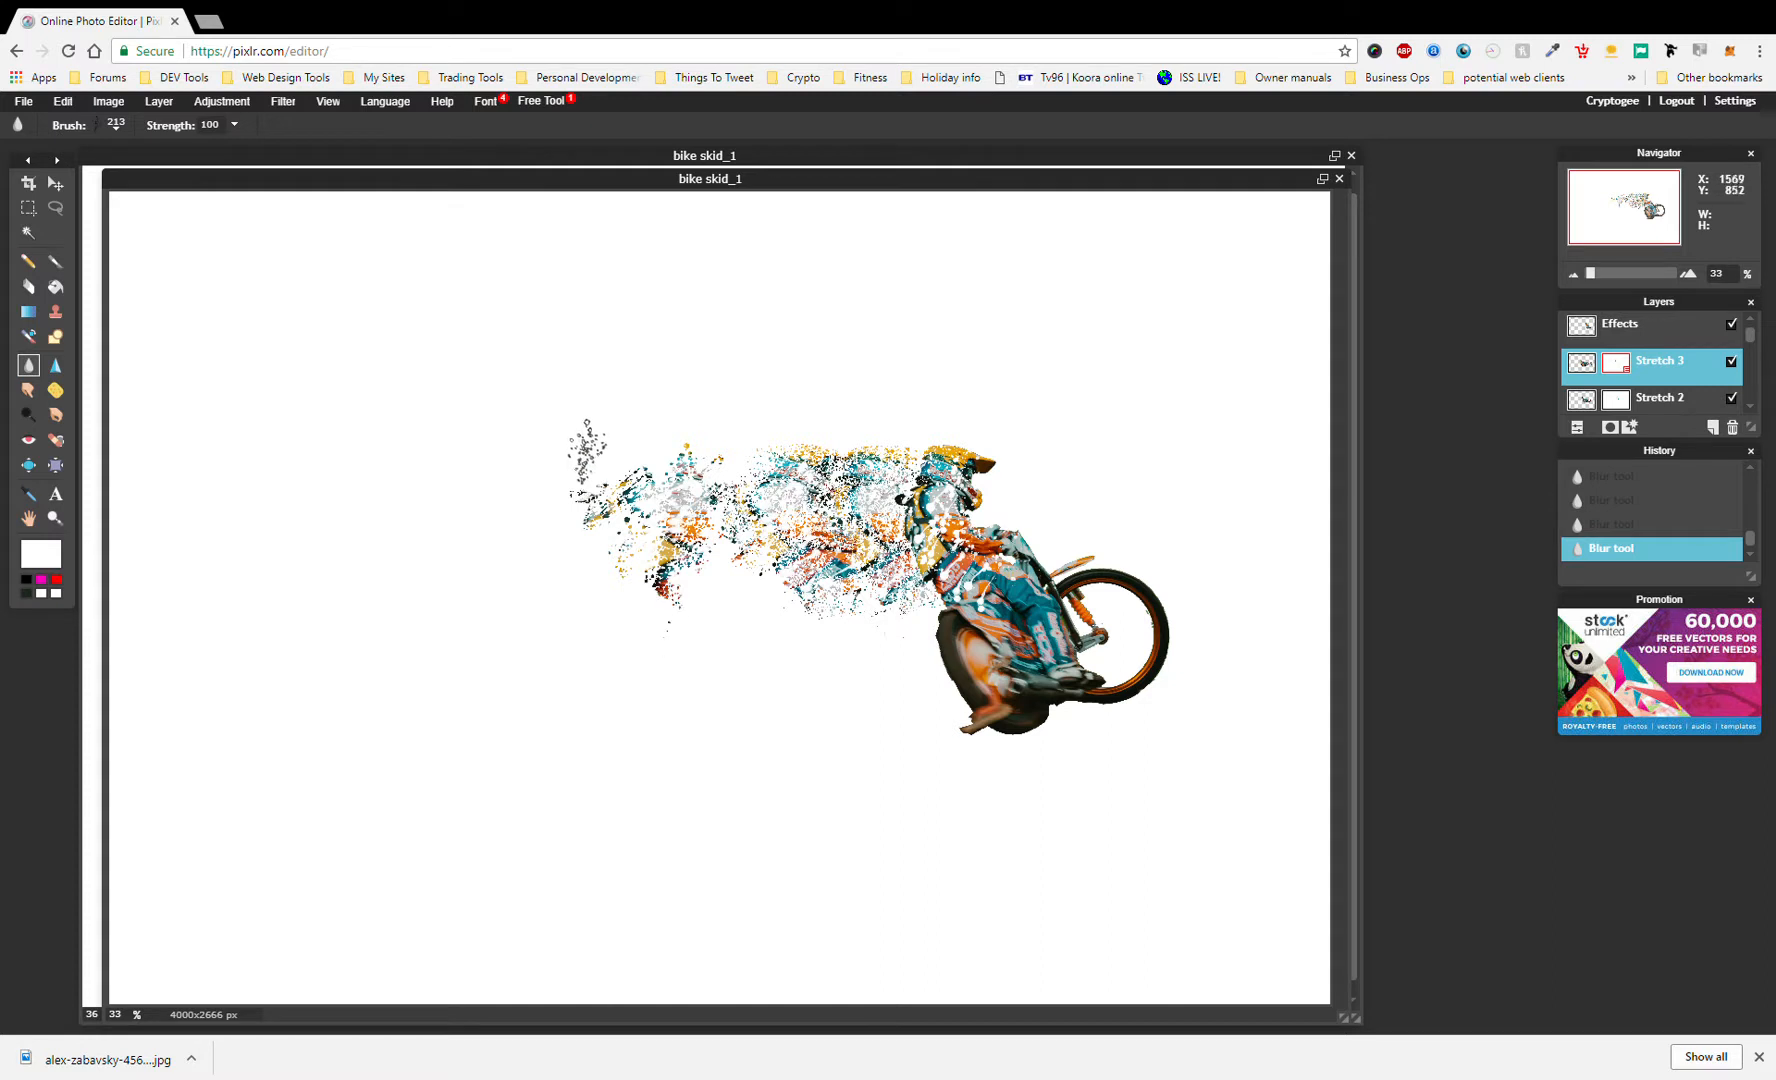
mouse_move(622, 534)
left_mouse_down()
mouse_move(651, 559)
mouse_move(727, 456)
mouse_move(655, 463)
mouse_move(700, 520)
mouse_move(725, 475)
mouse_move(759, 475)
left_mouse_up()
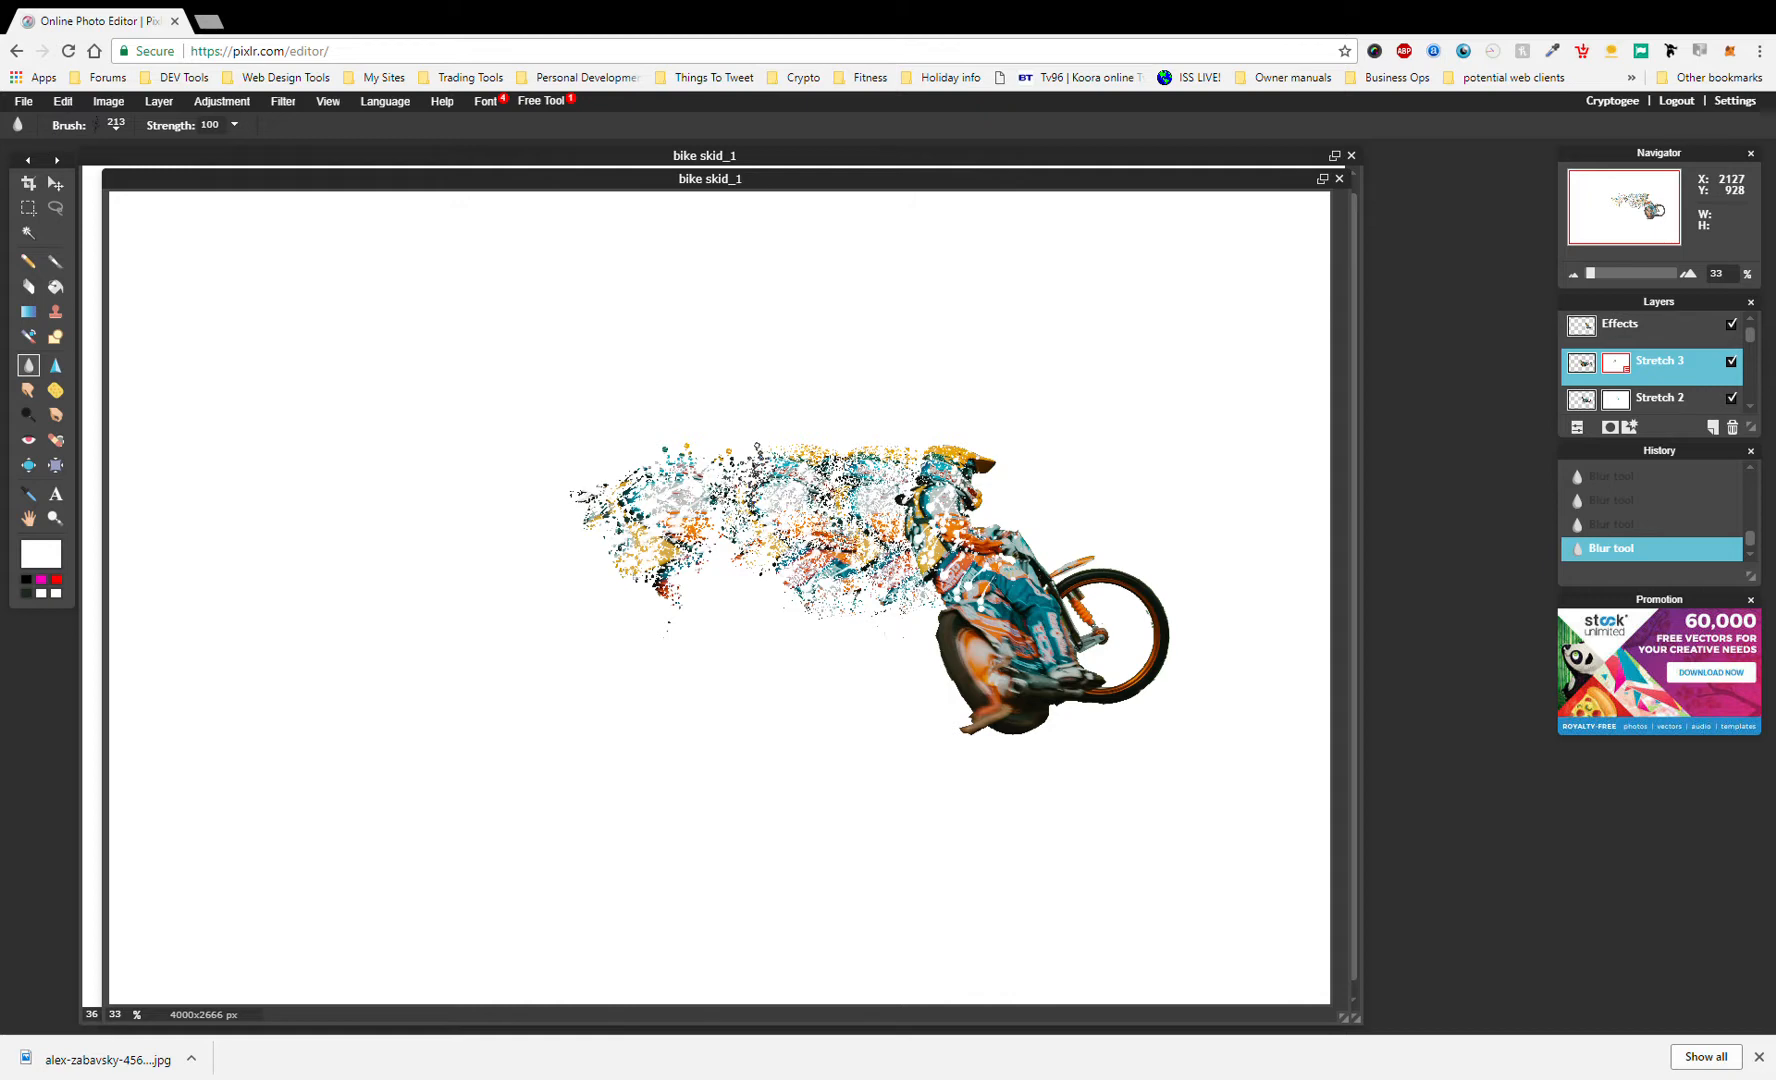
left_click(677, 502)
left_click(695, 475)
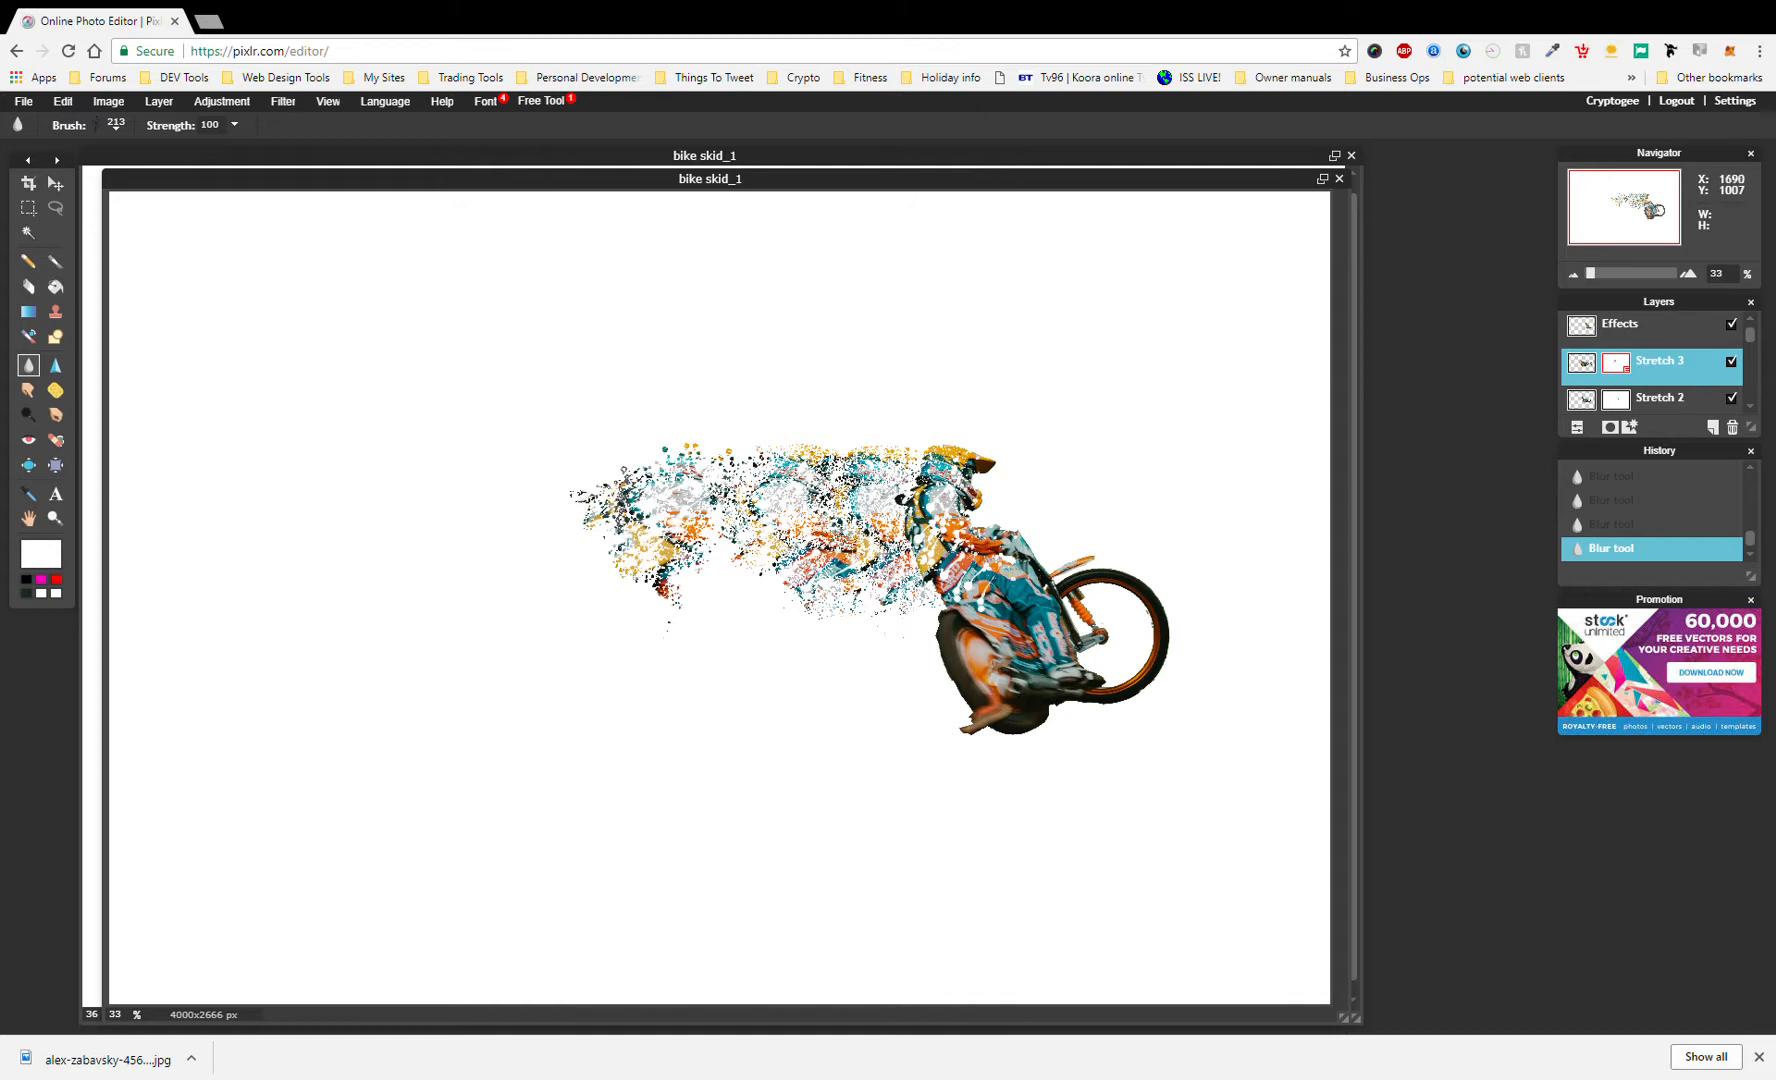
left_click(616, 499)
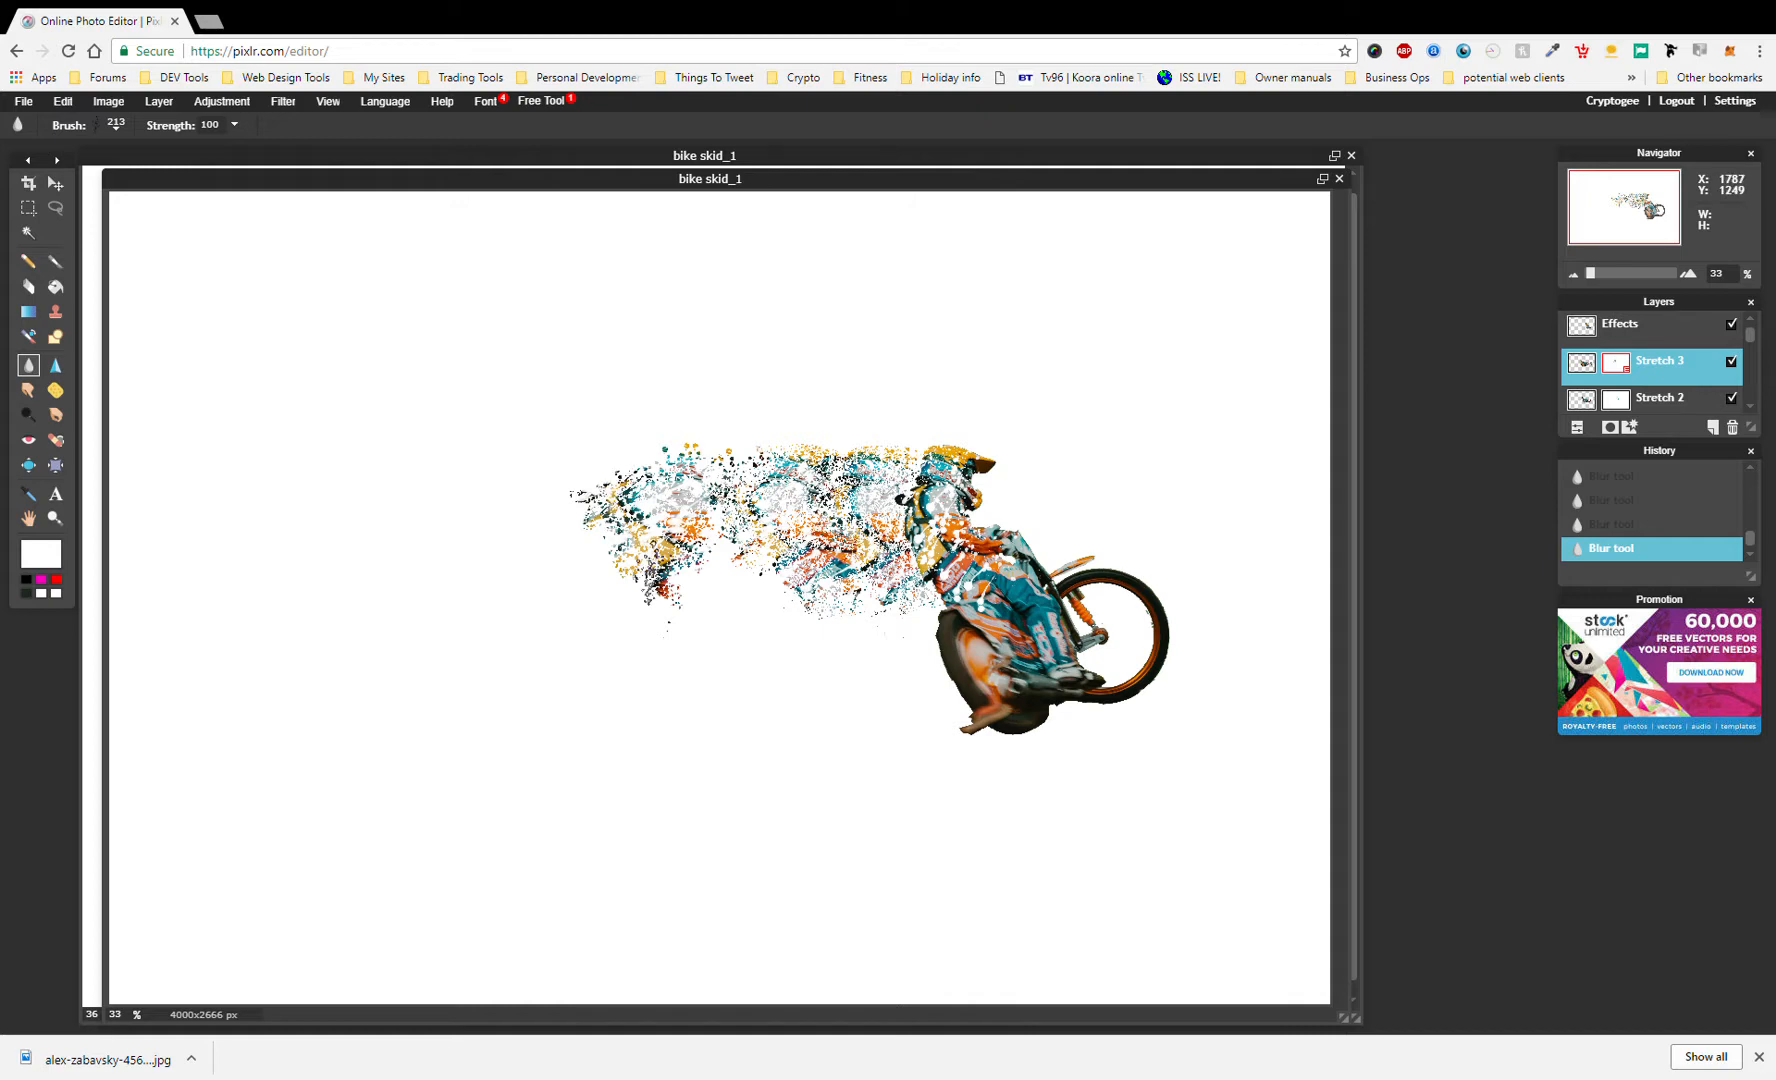
left_click(608, 554)
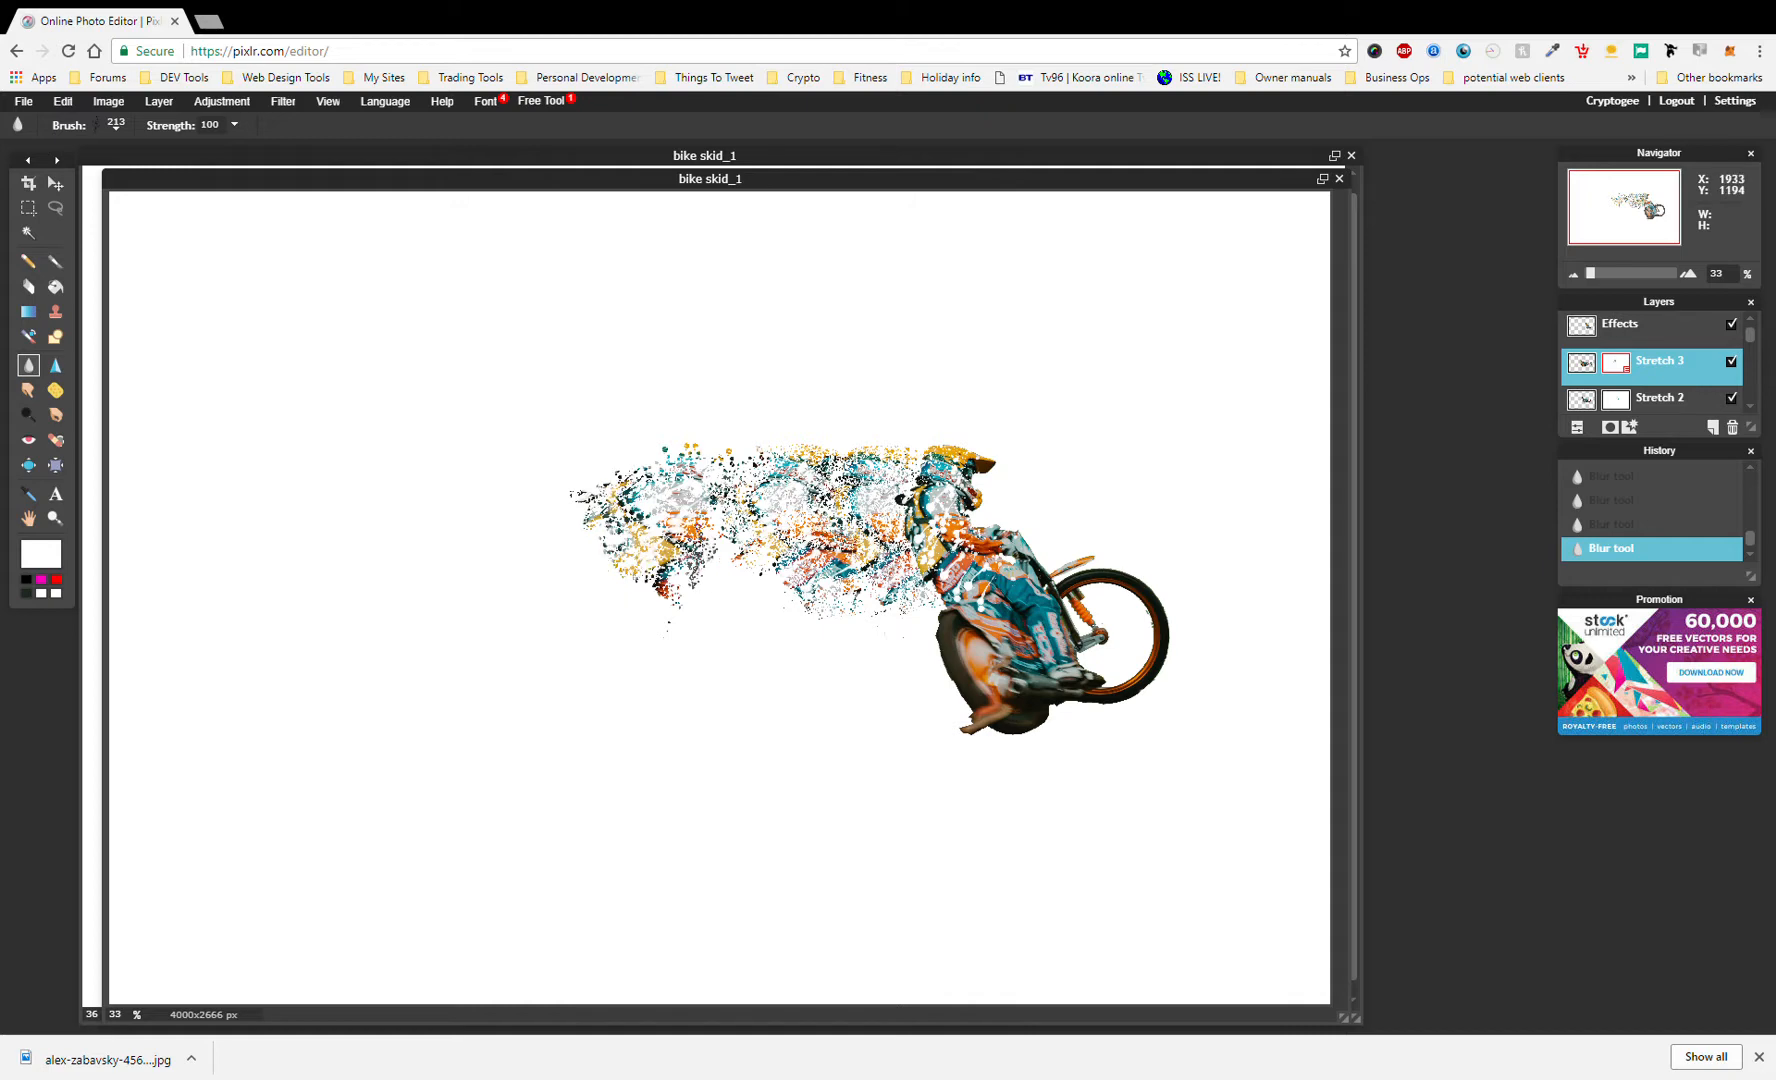
- Fill the lower gap between the far Stretch 3 cluster and the rest of the trail with splatter dabs
left_click(716, 550)
left_click(831, 570)
left_click(758, 551)
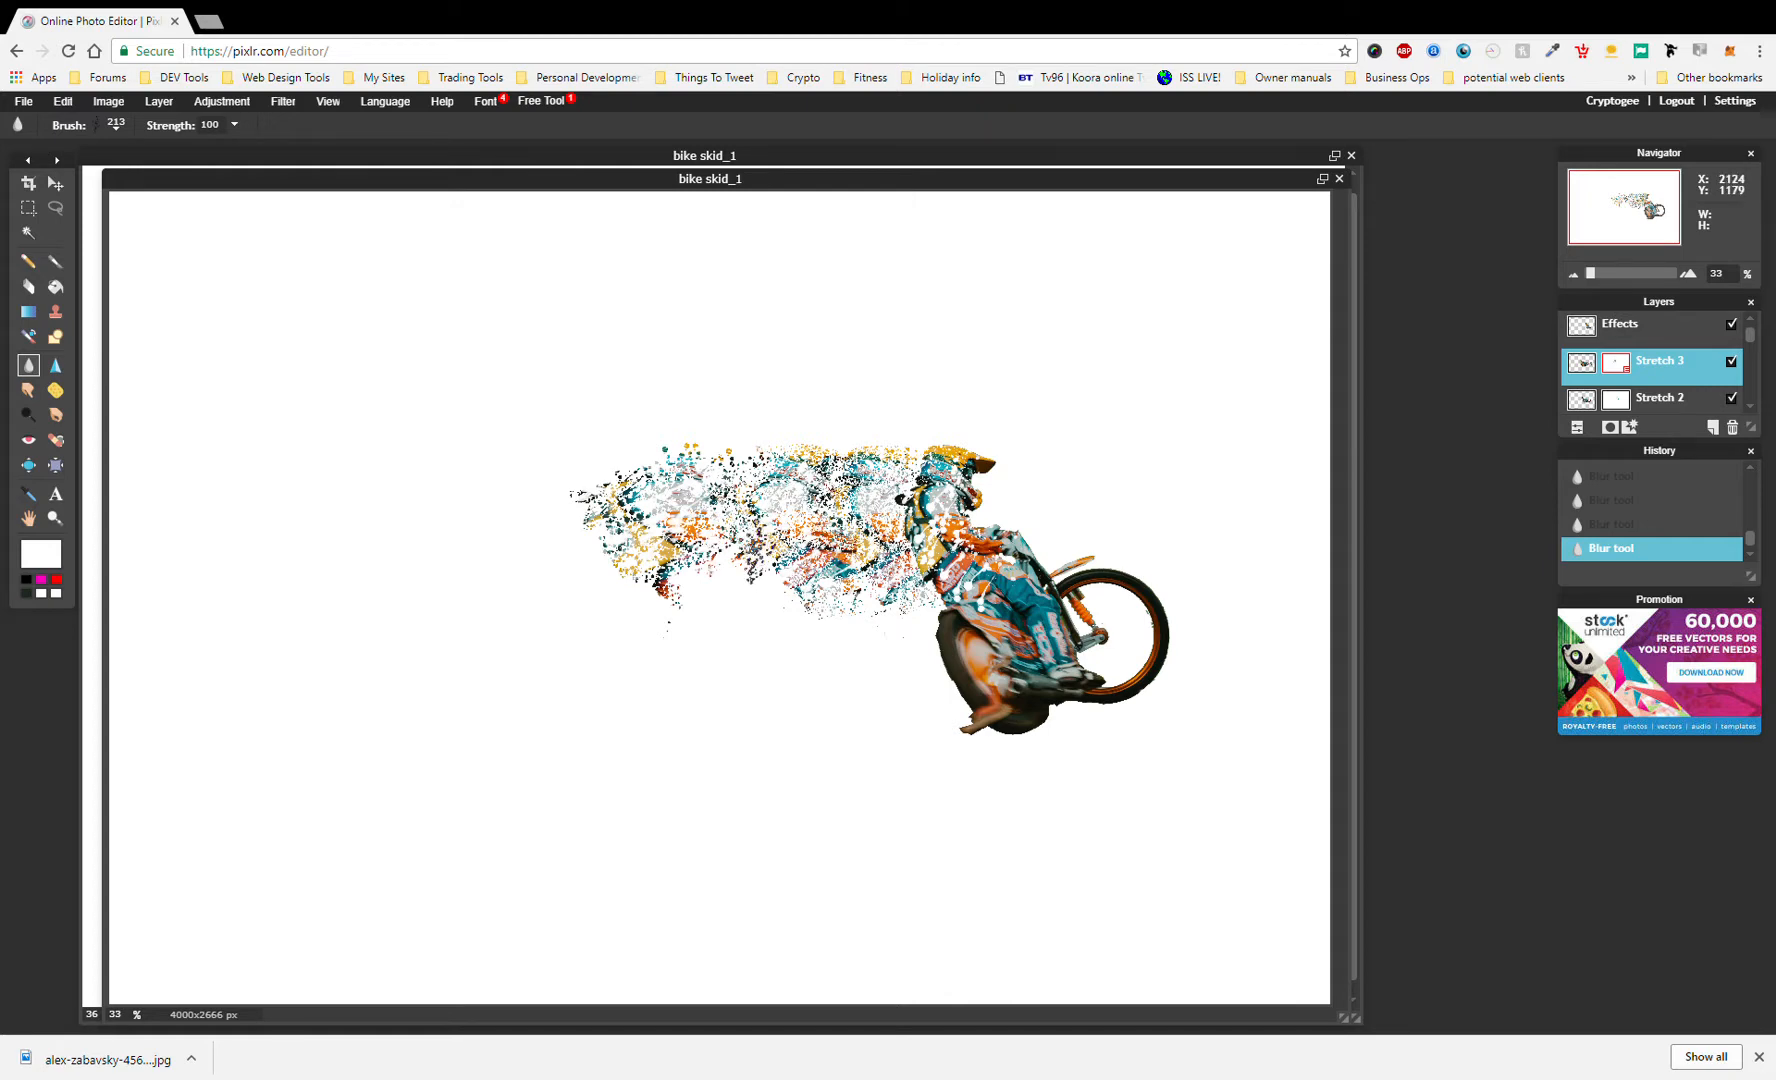
left_click(741, 546)
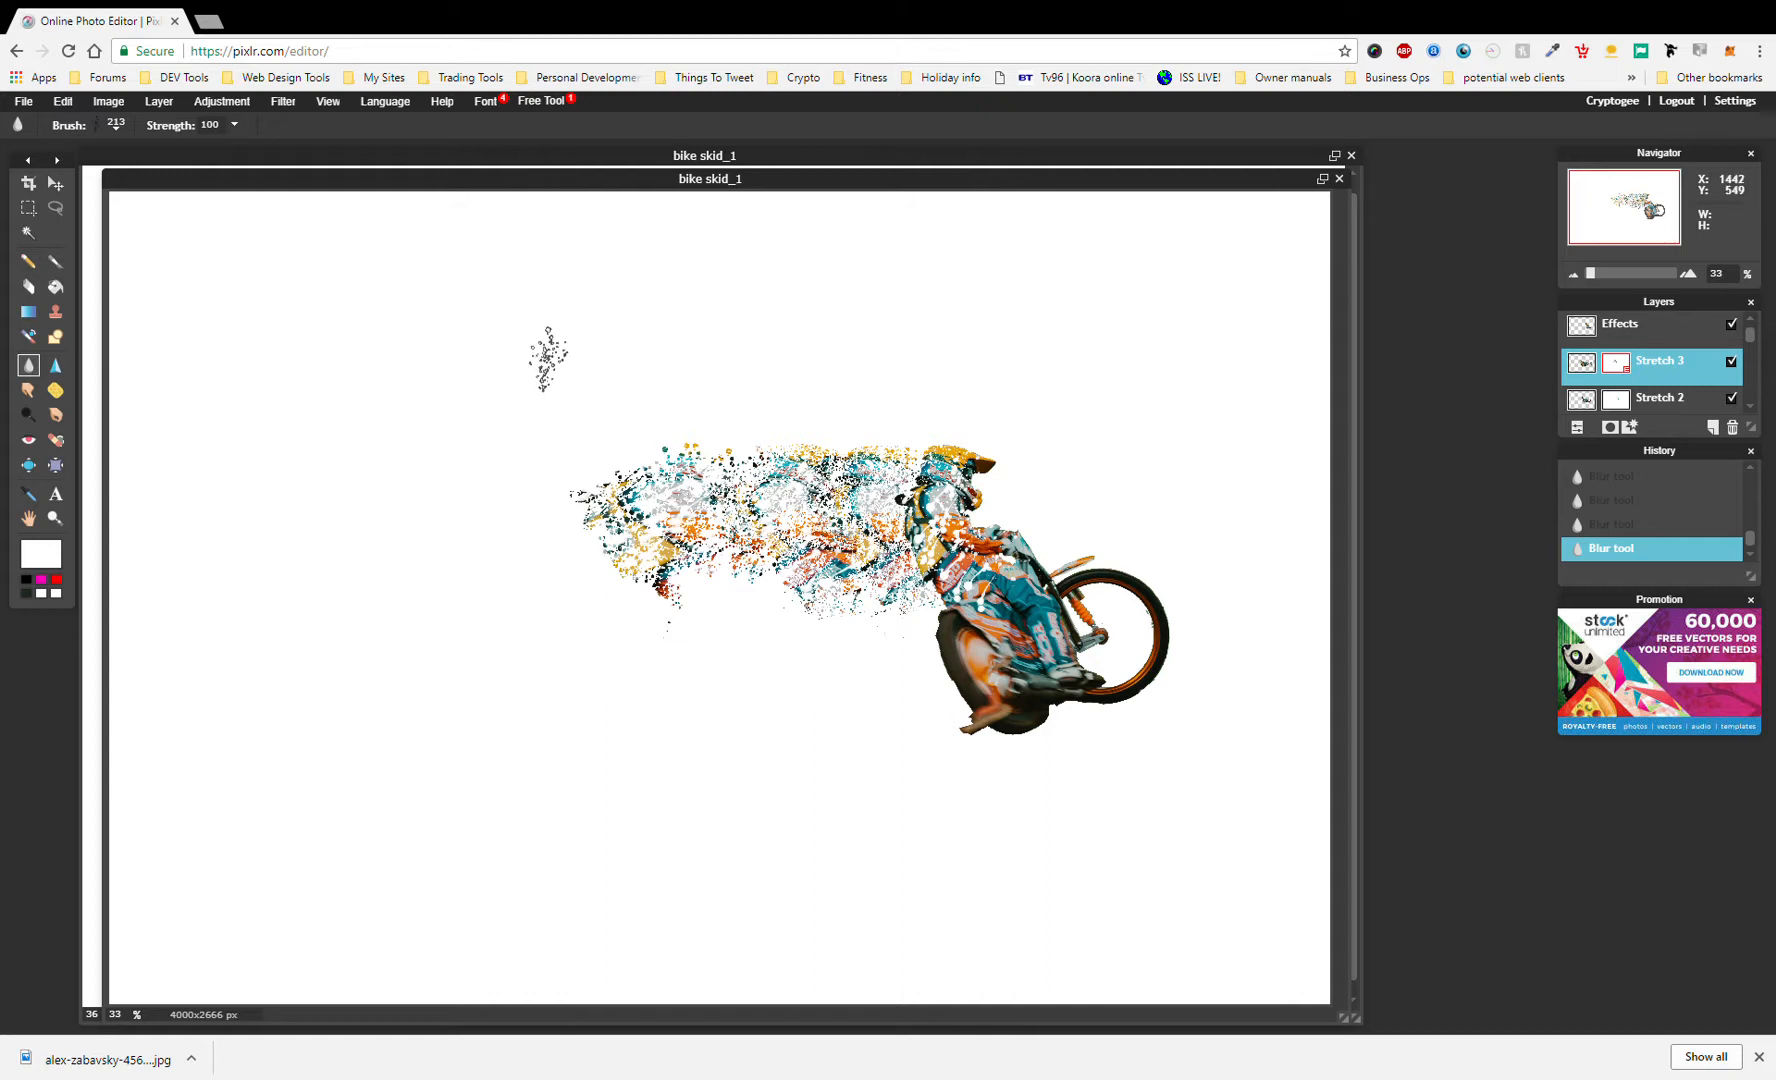
- Apply the Water swirl filter to the Stretch 1 layer with amount 3 and size about 100, leaving Horizontal off
left_click(291, 104)
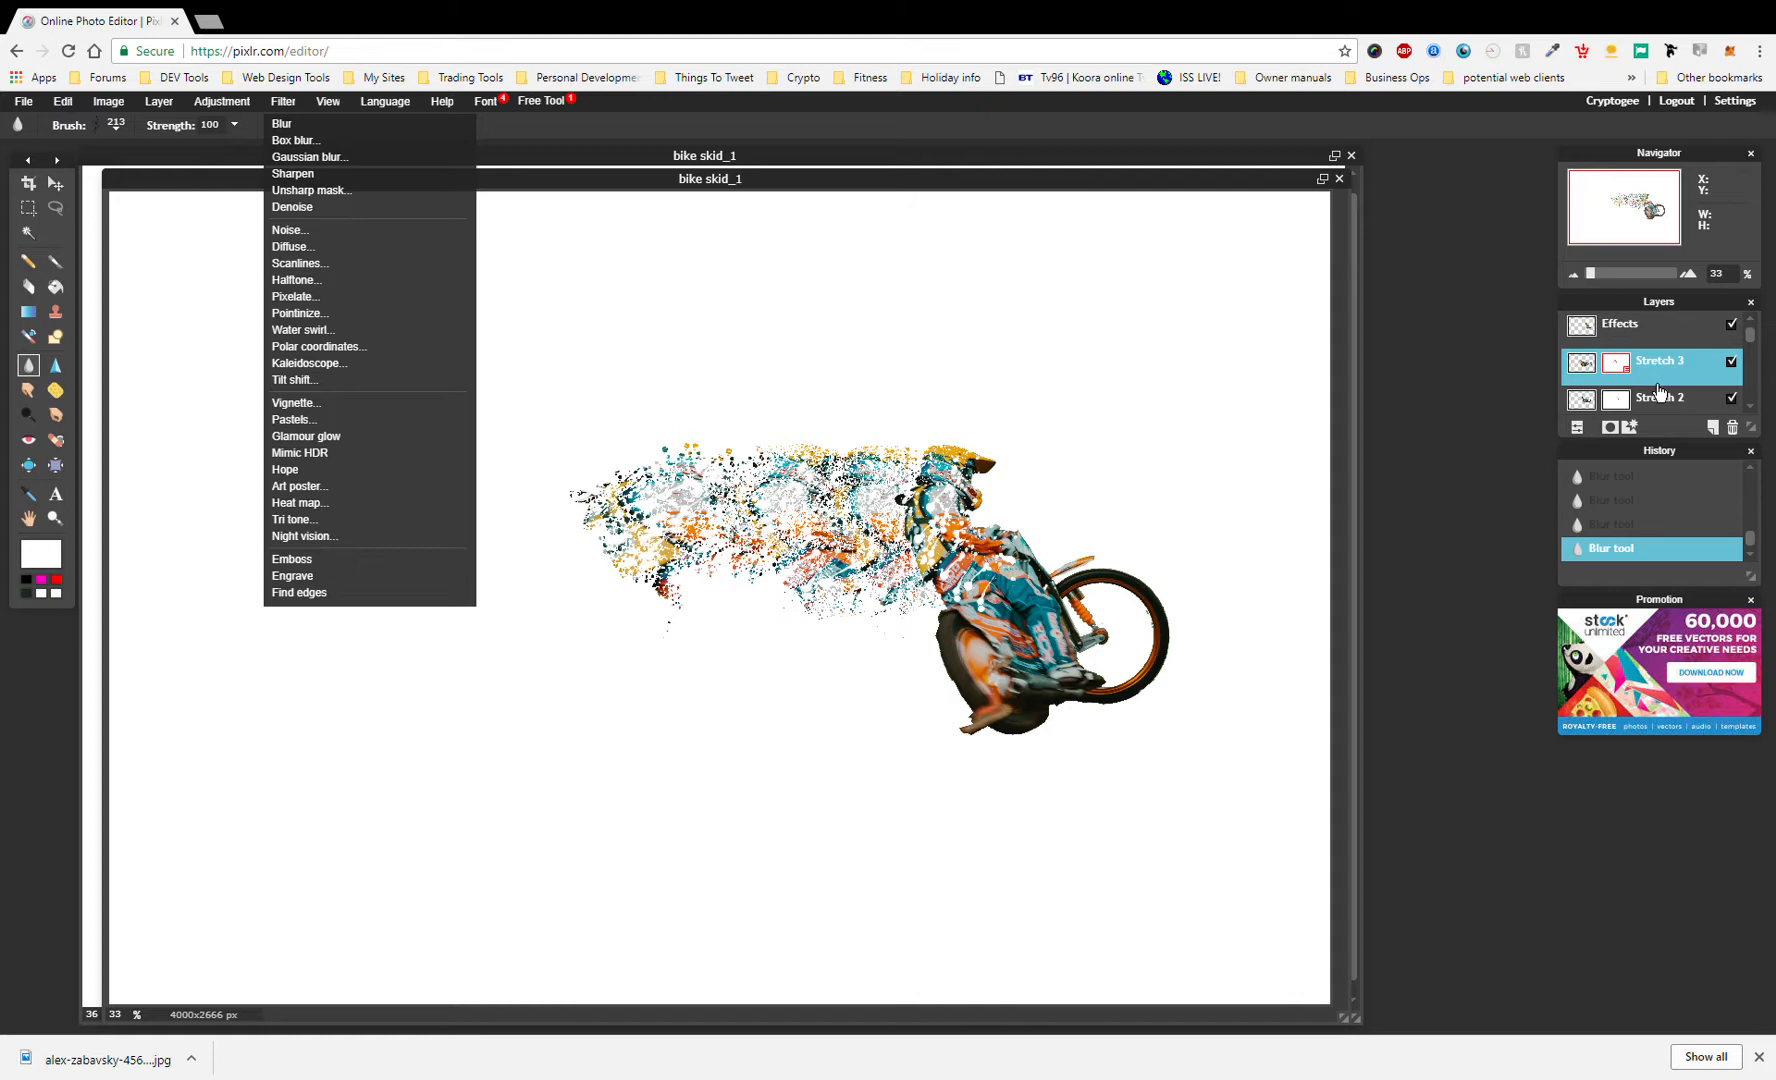
scroll(1660, 390, "down", 1)
scroll(1660, 390, "down", 2)
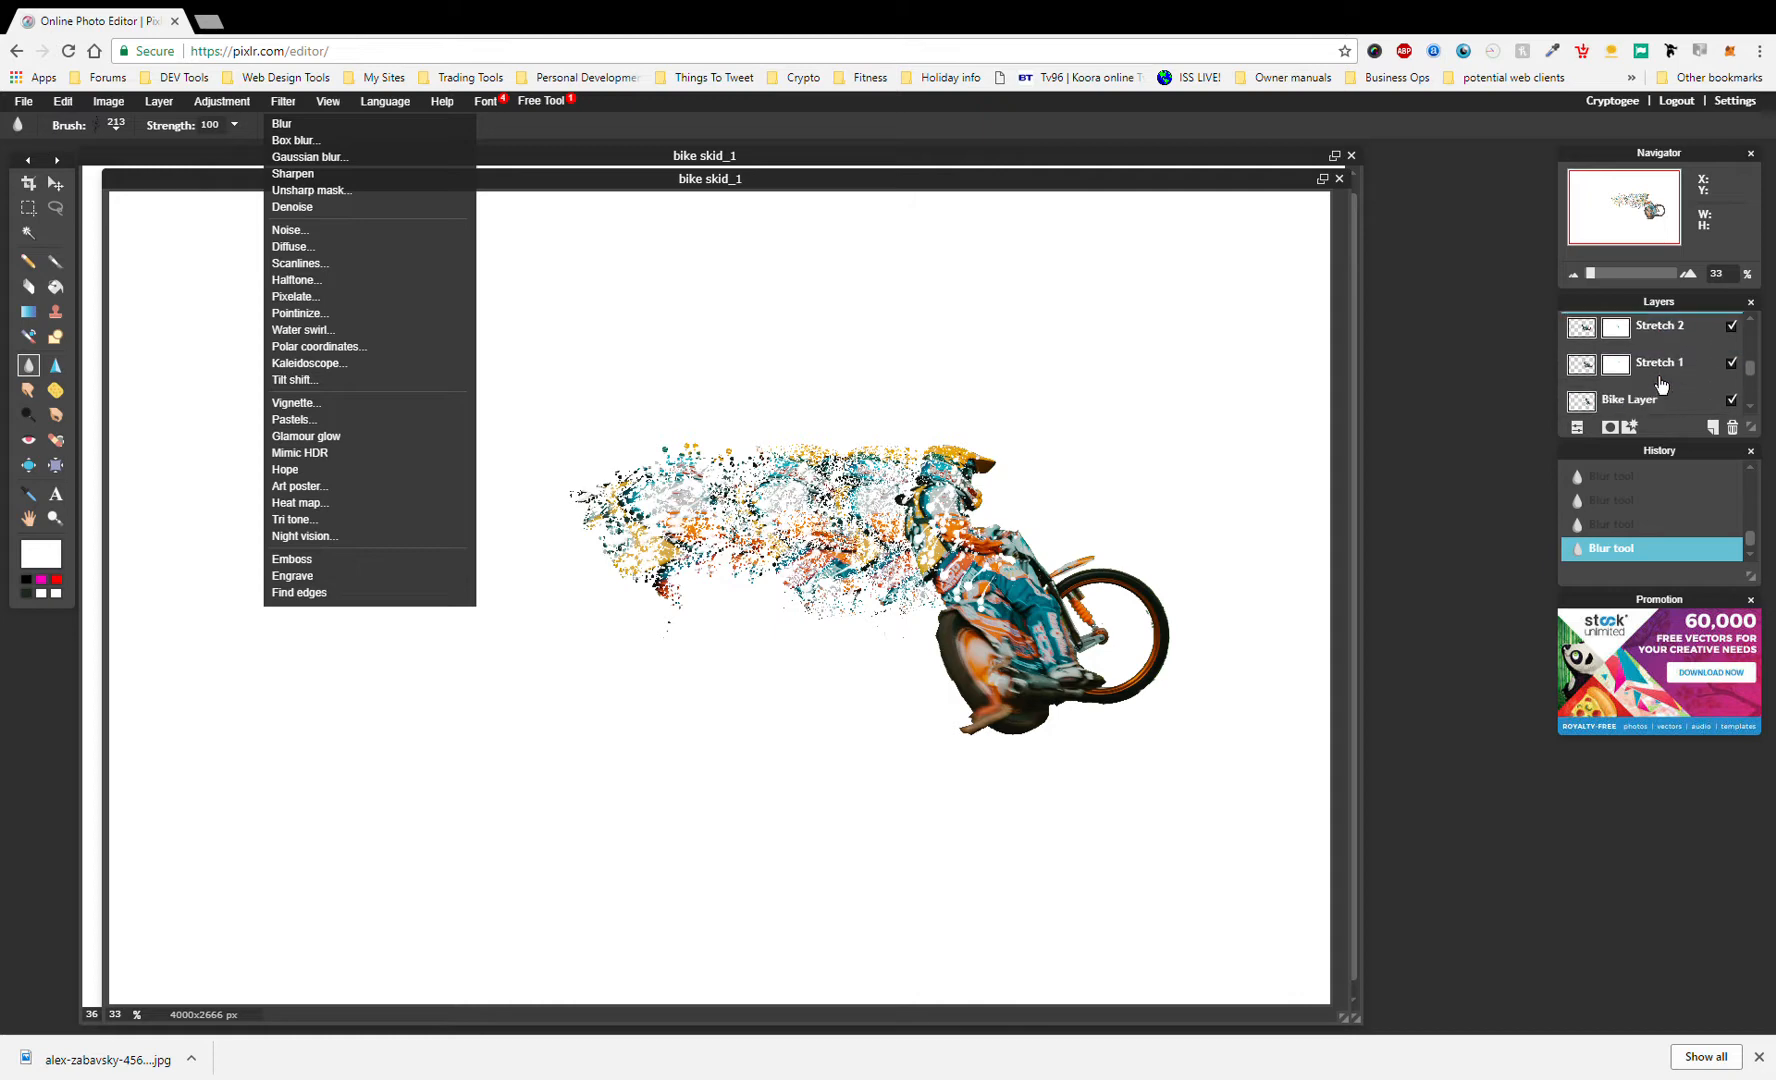
left_click(1657, 380)
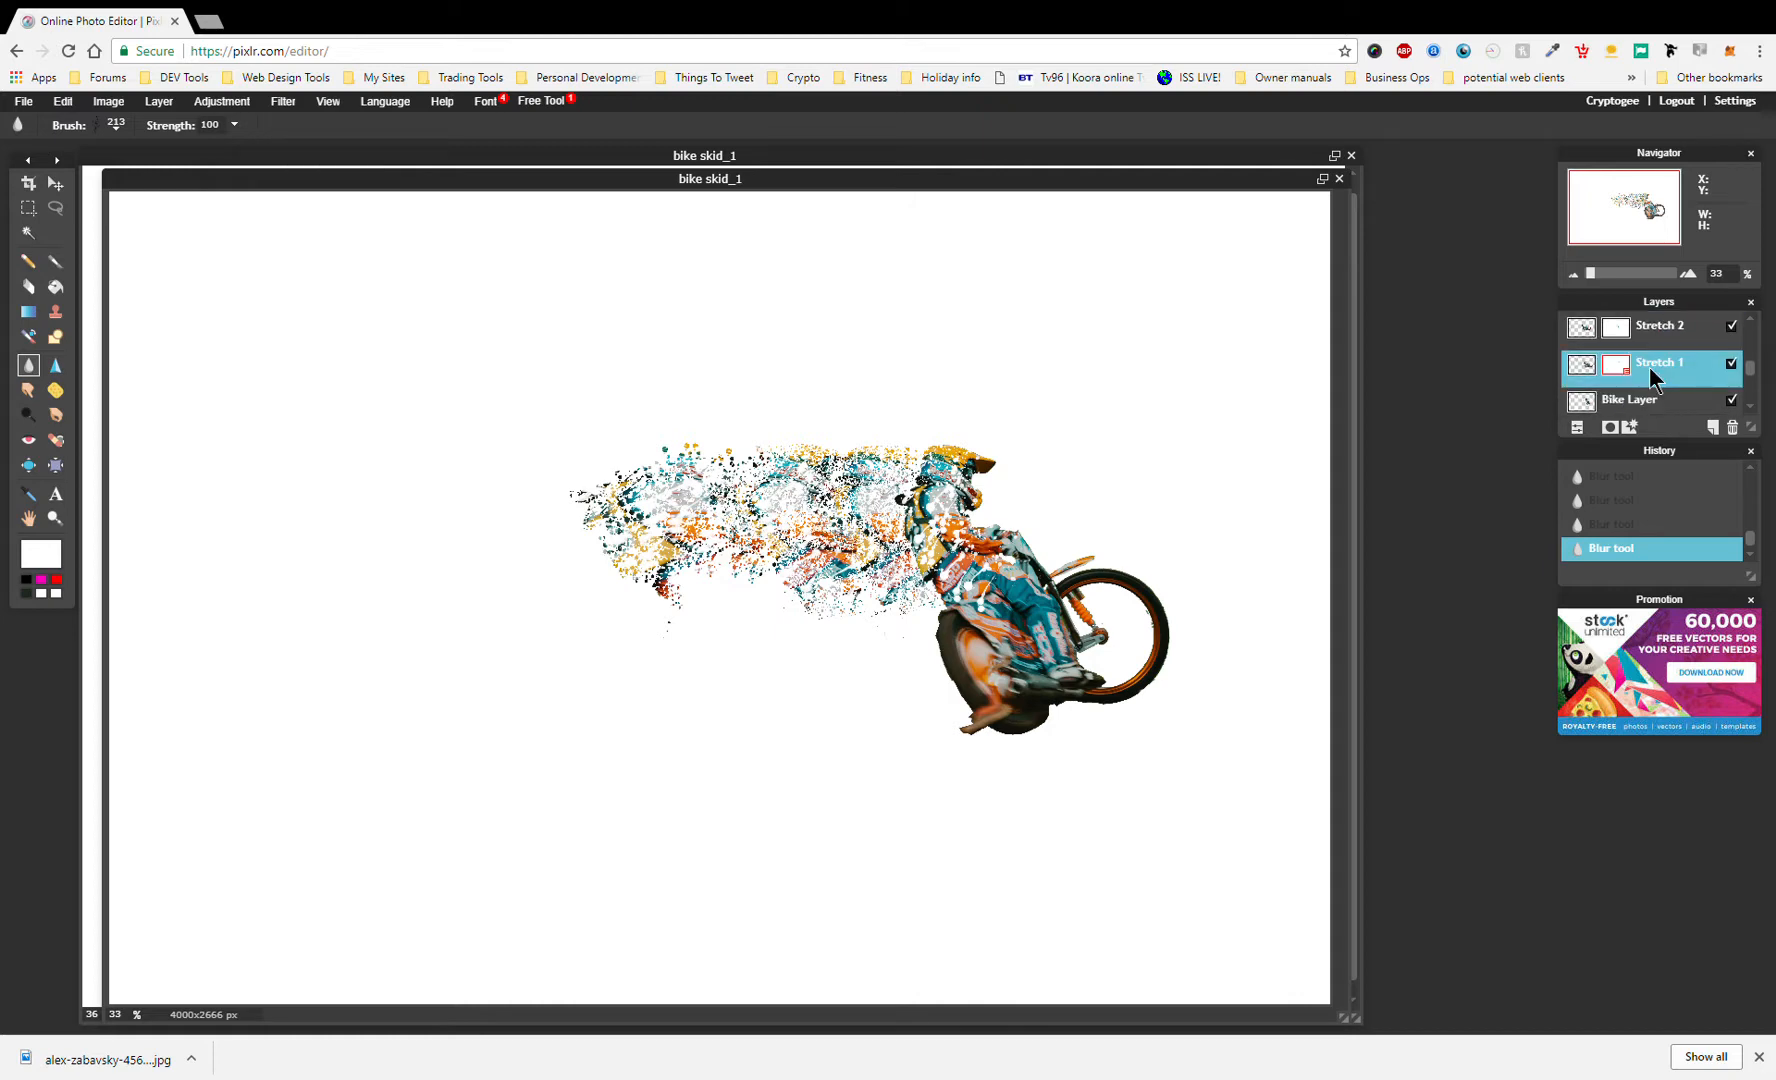
left_click(1740, 377)
left_click(1733, 367)
left_click(1733, 366)
left_click(1733, 366)
left_click(285, 102)
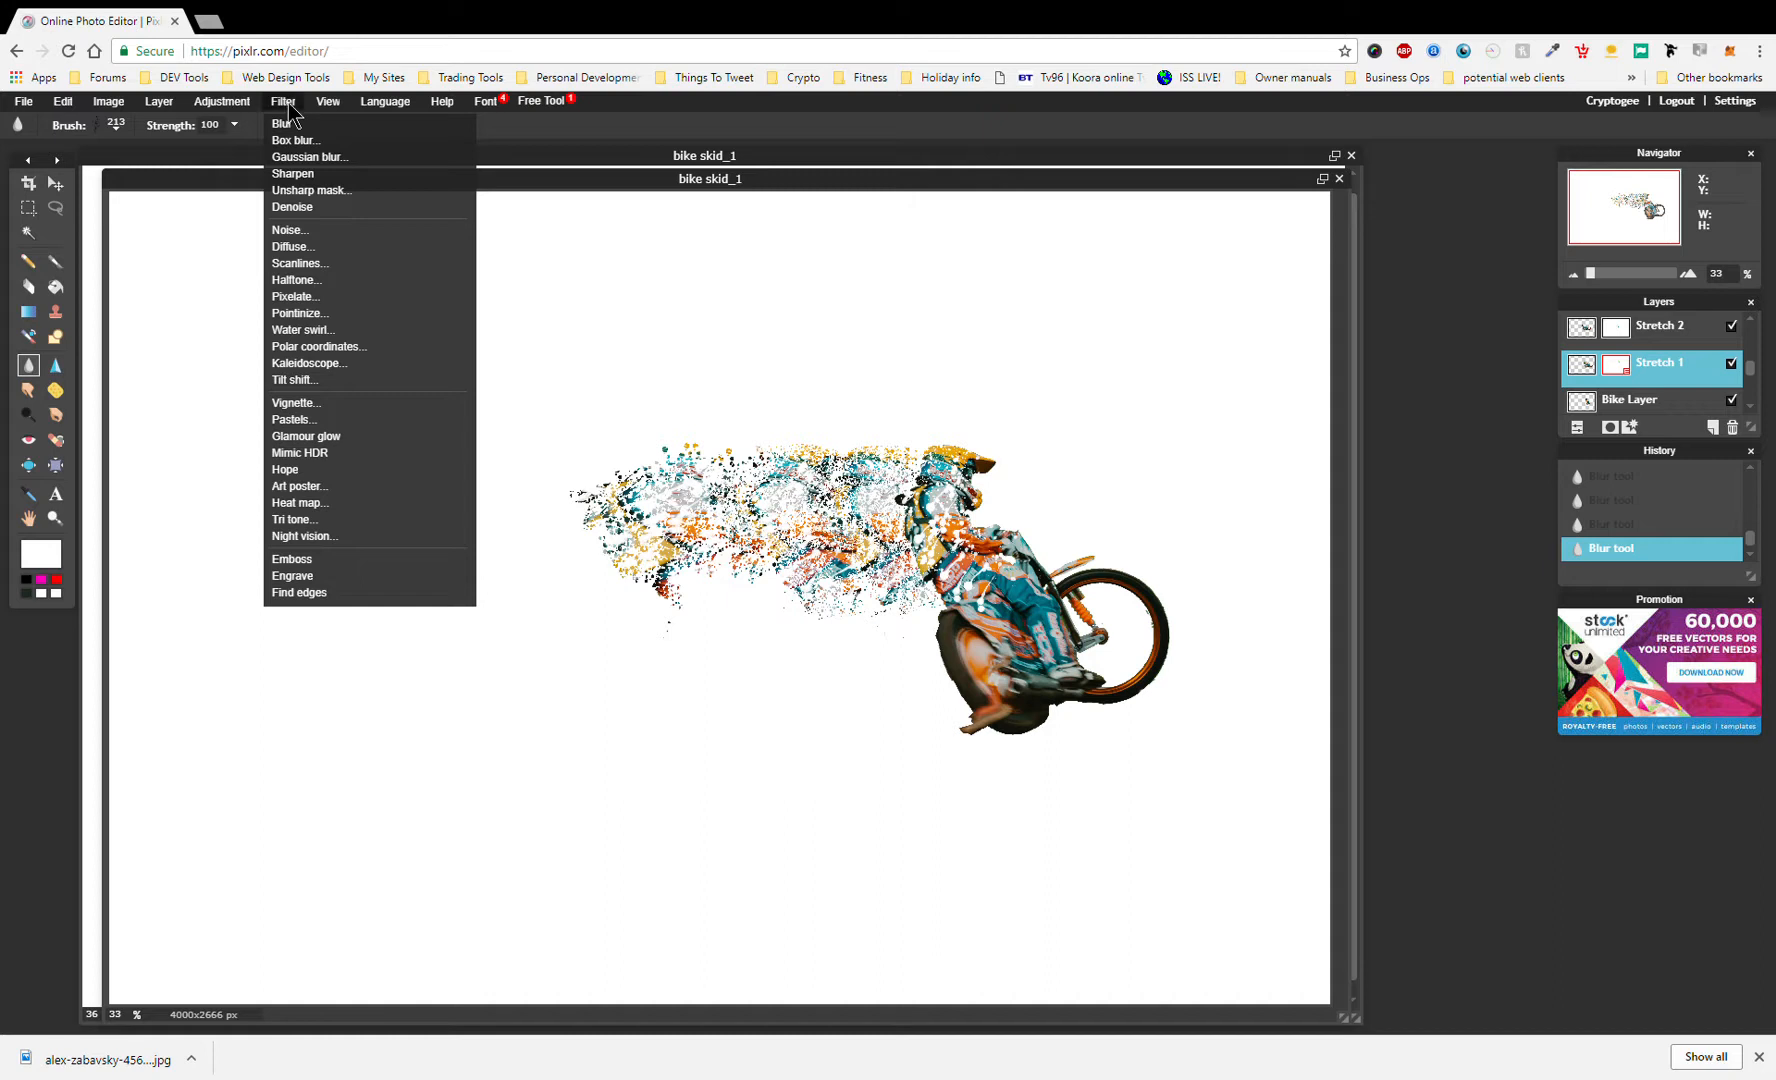
left_click(338, 330)
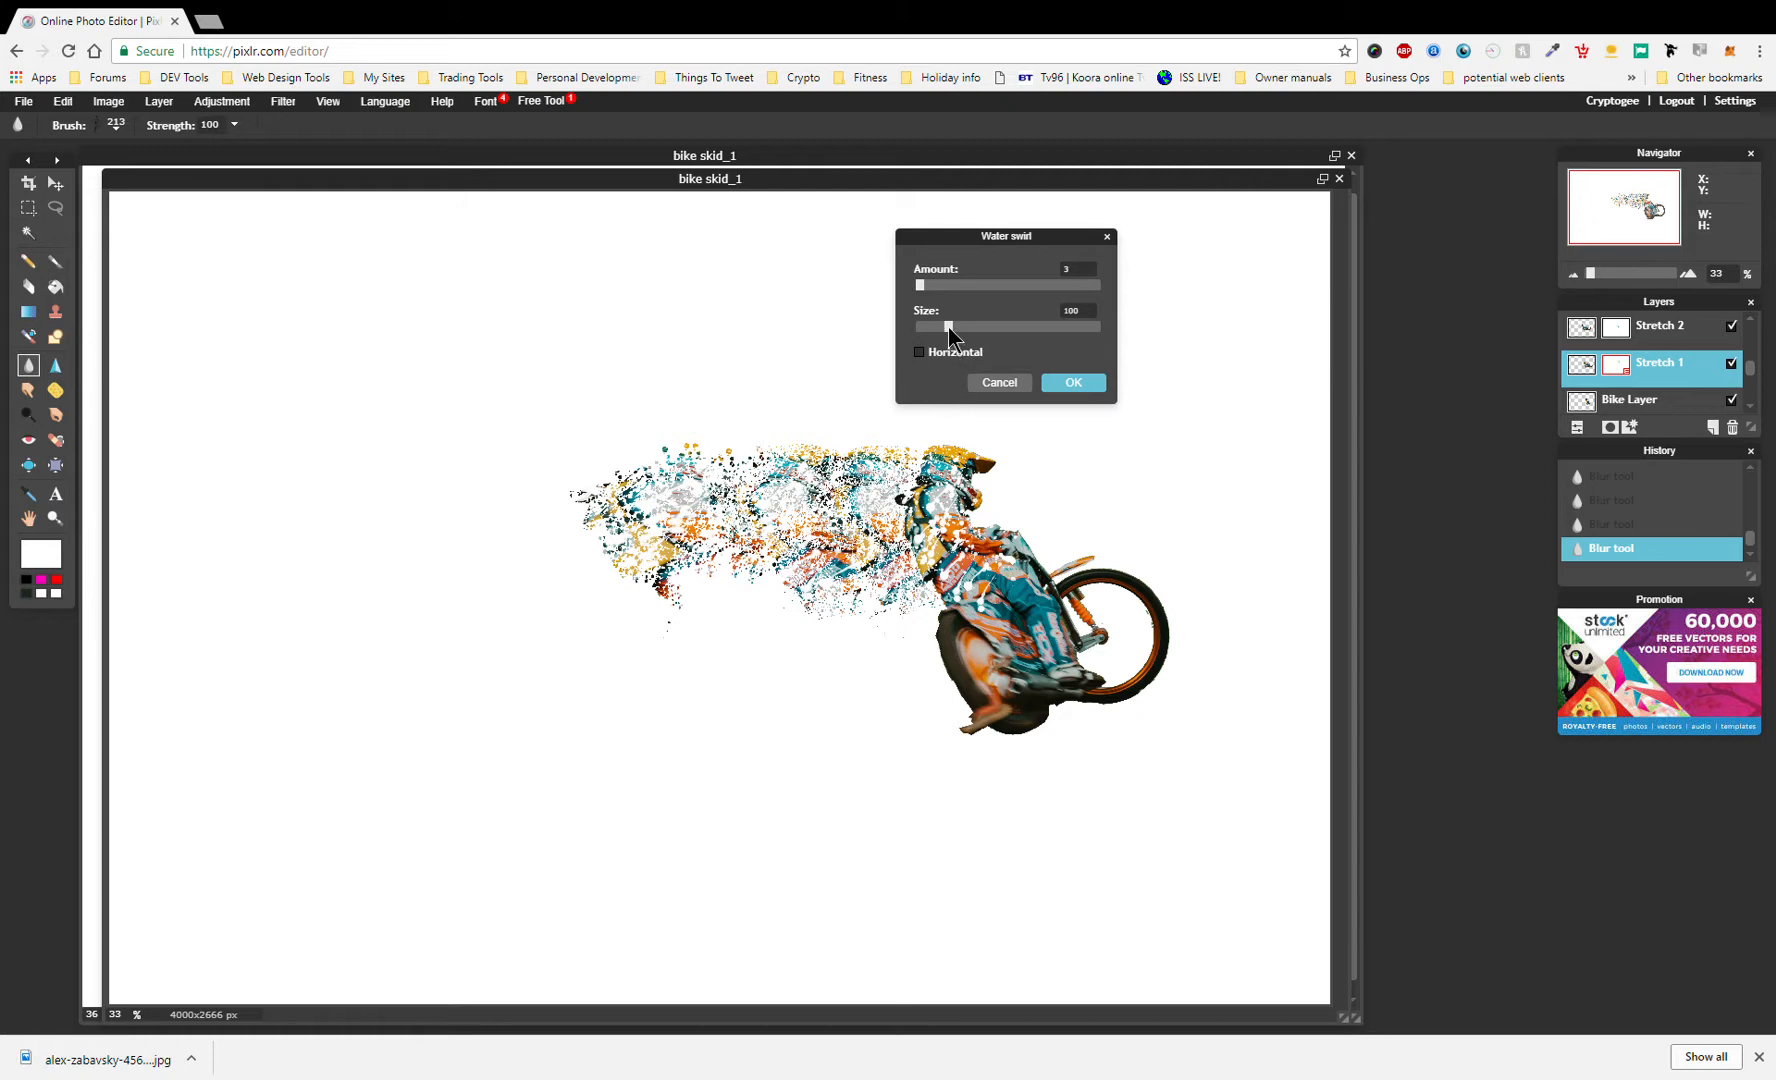
left_click_drag(948, 326, 951, 327)
left_click(1082, 380)
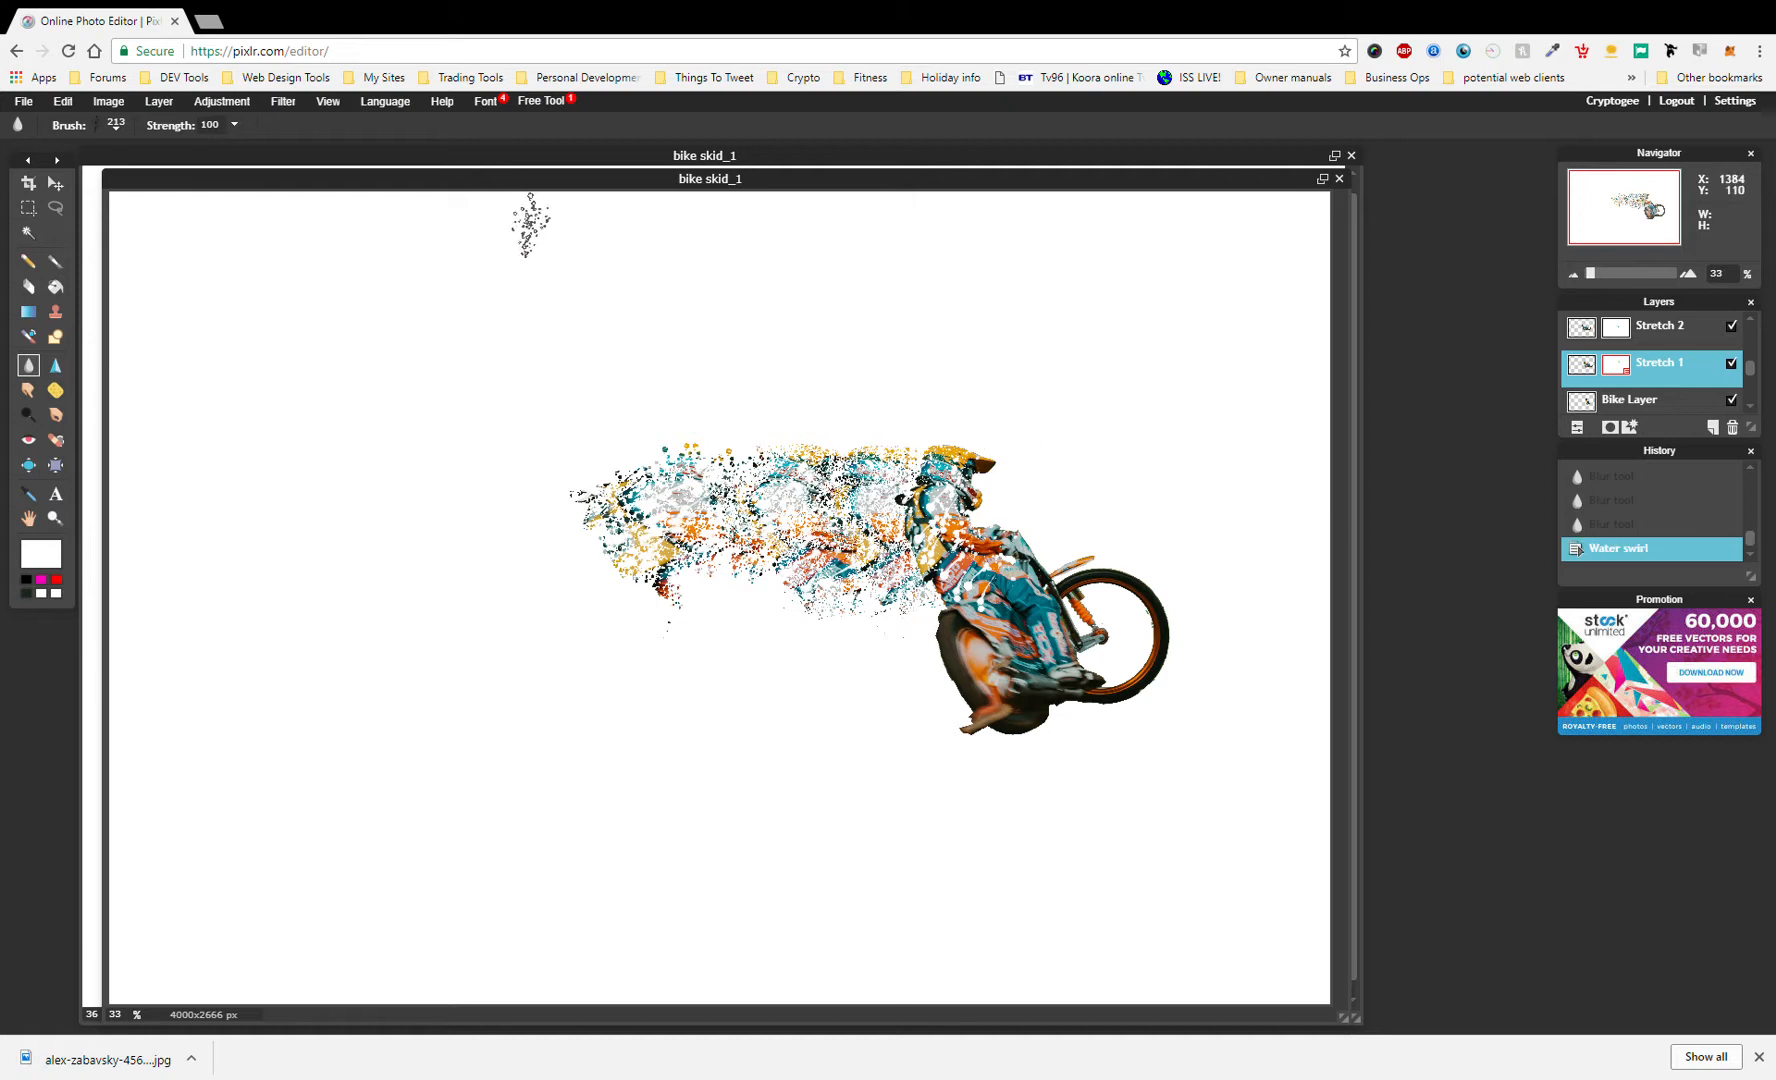
- Apply the Water swirl filter to the Stretch 2 layer with amount 8, size 100 and Horizontal enabled
left_click(1648, 338)
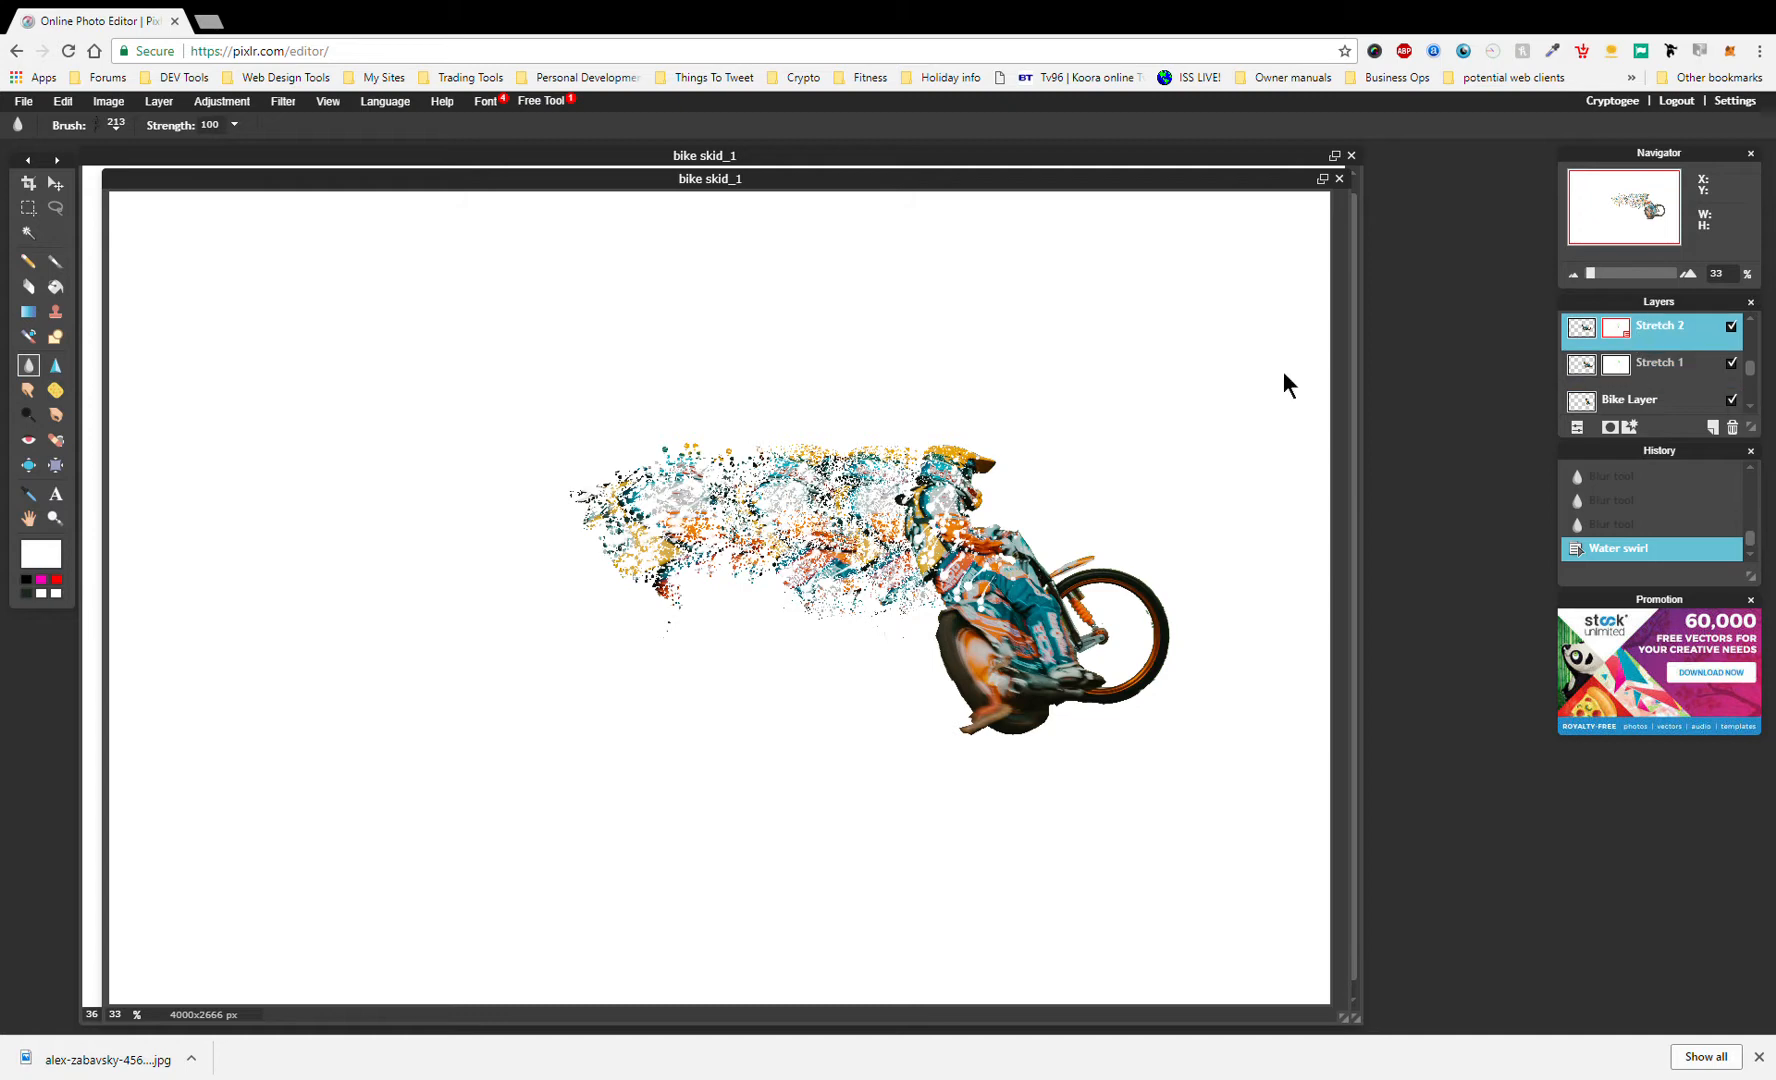
left_click(1733, 328)
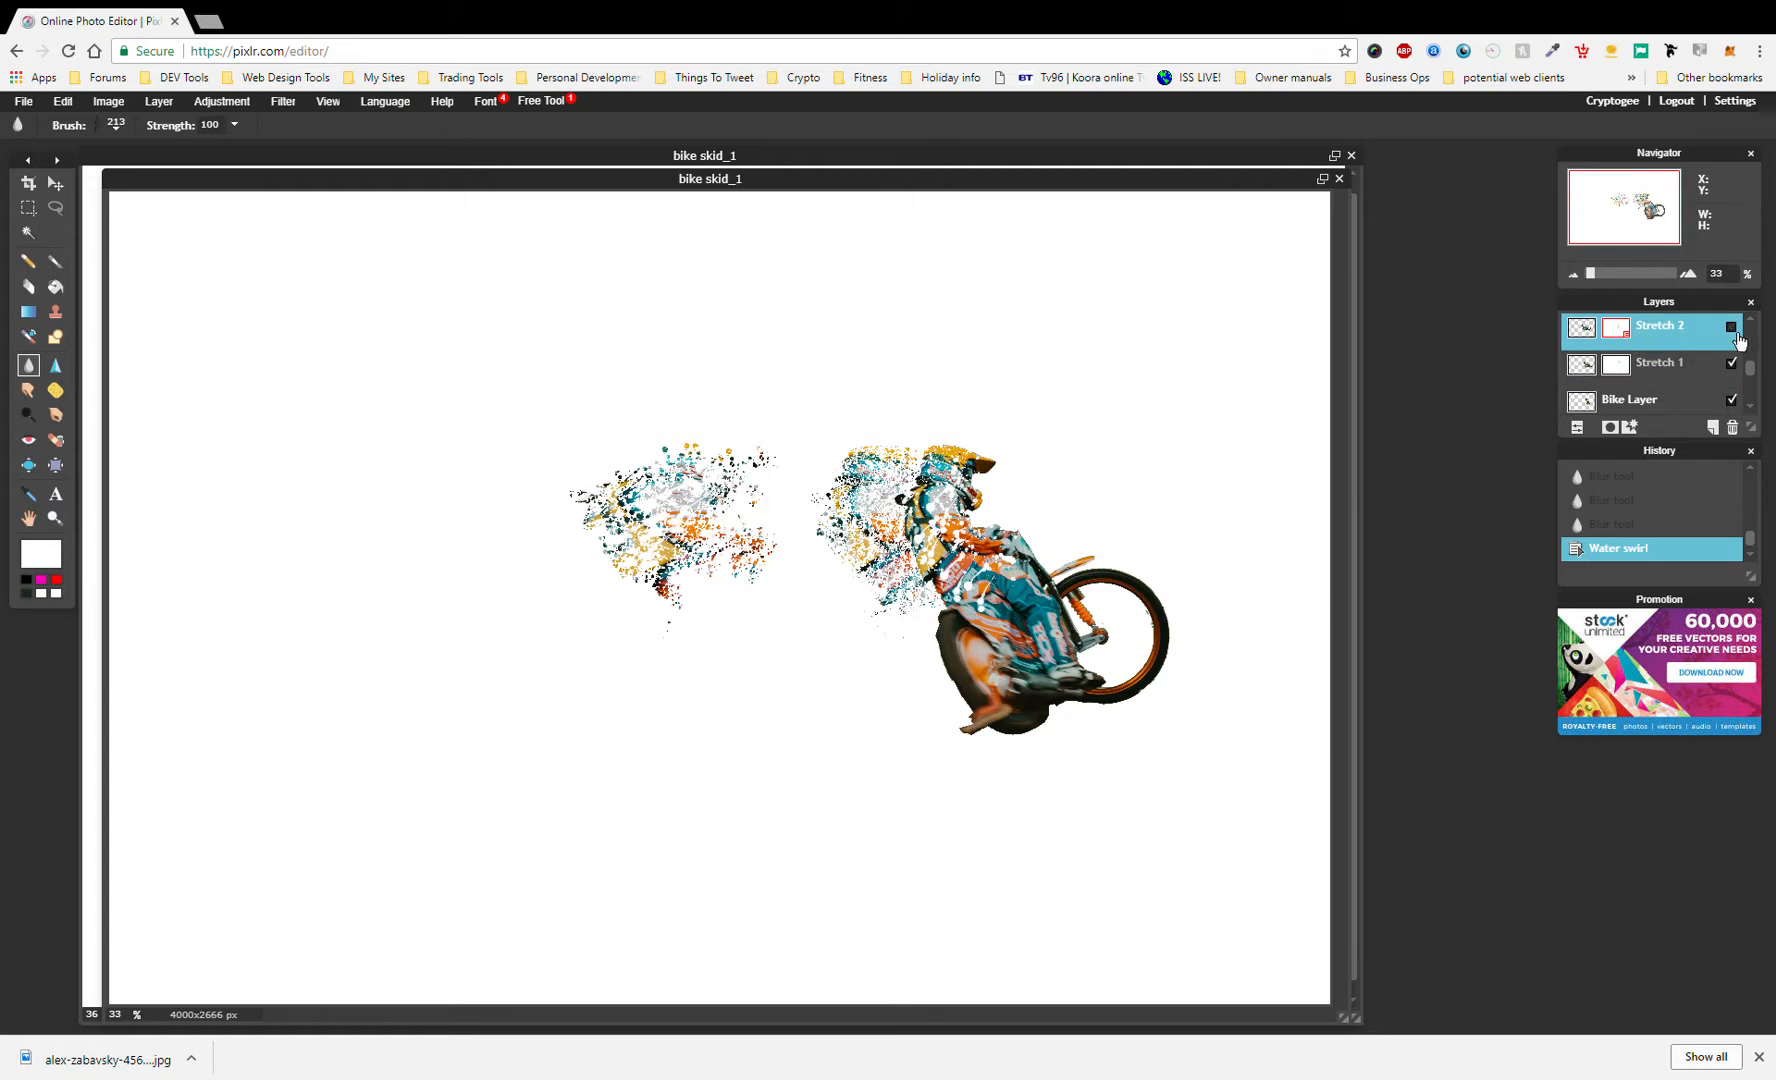
left_click(1733, 330)
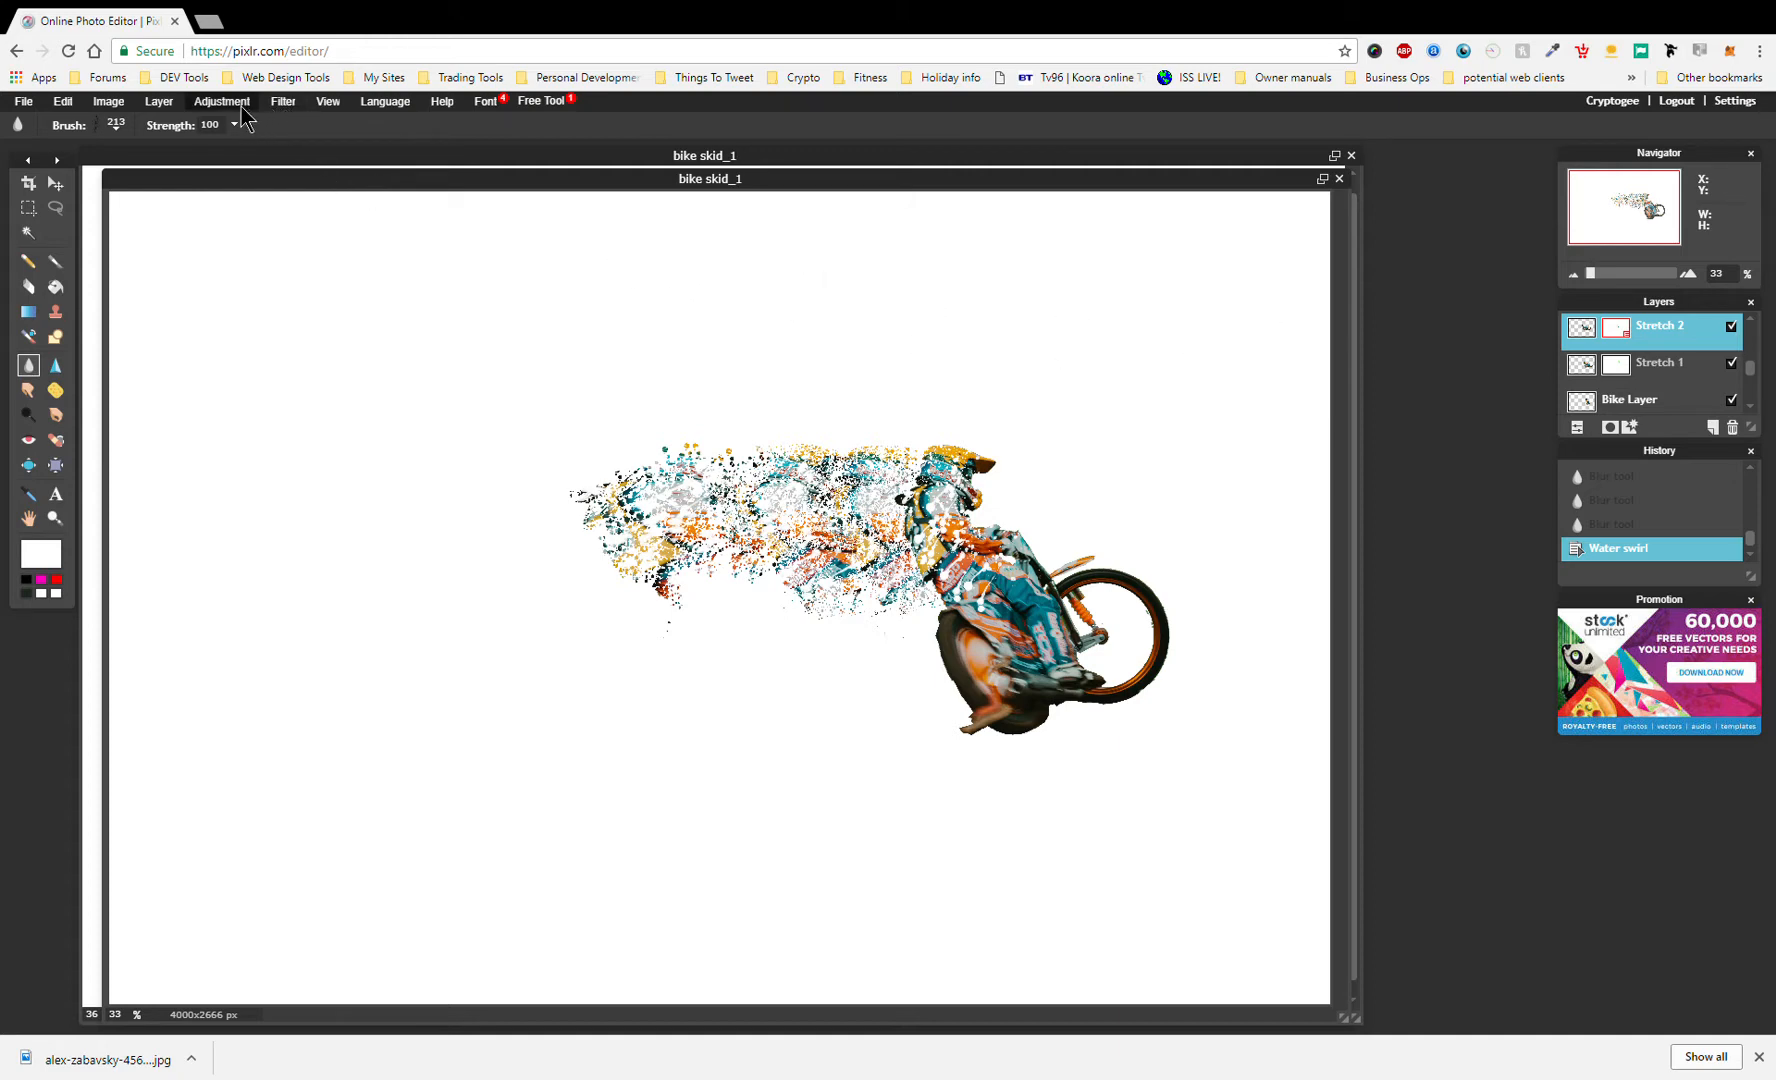
left_click(283, 102)
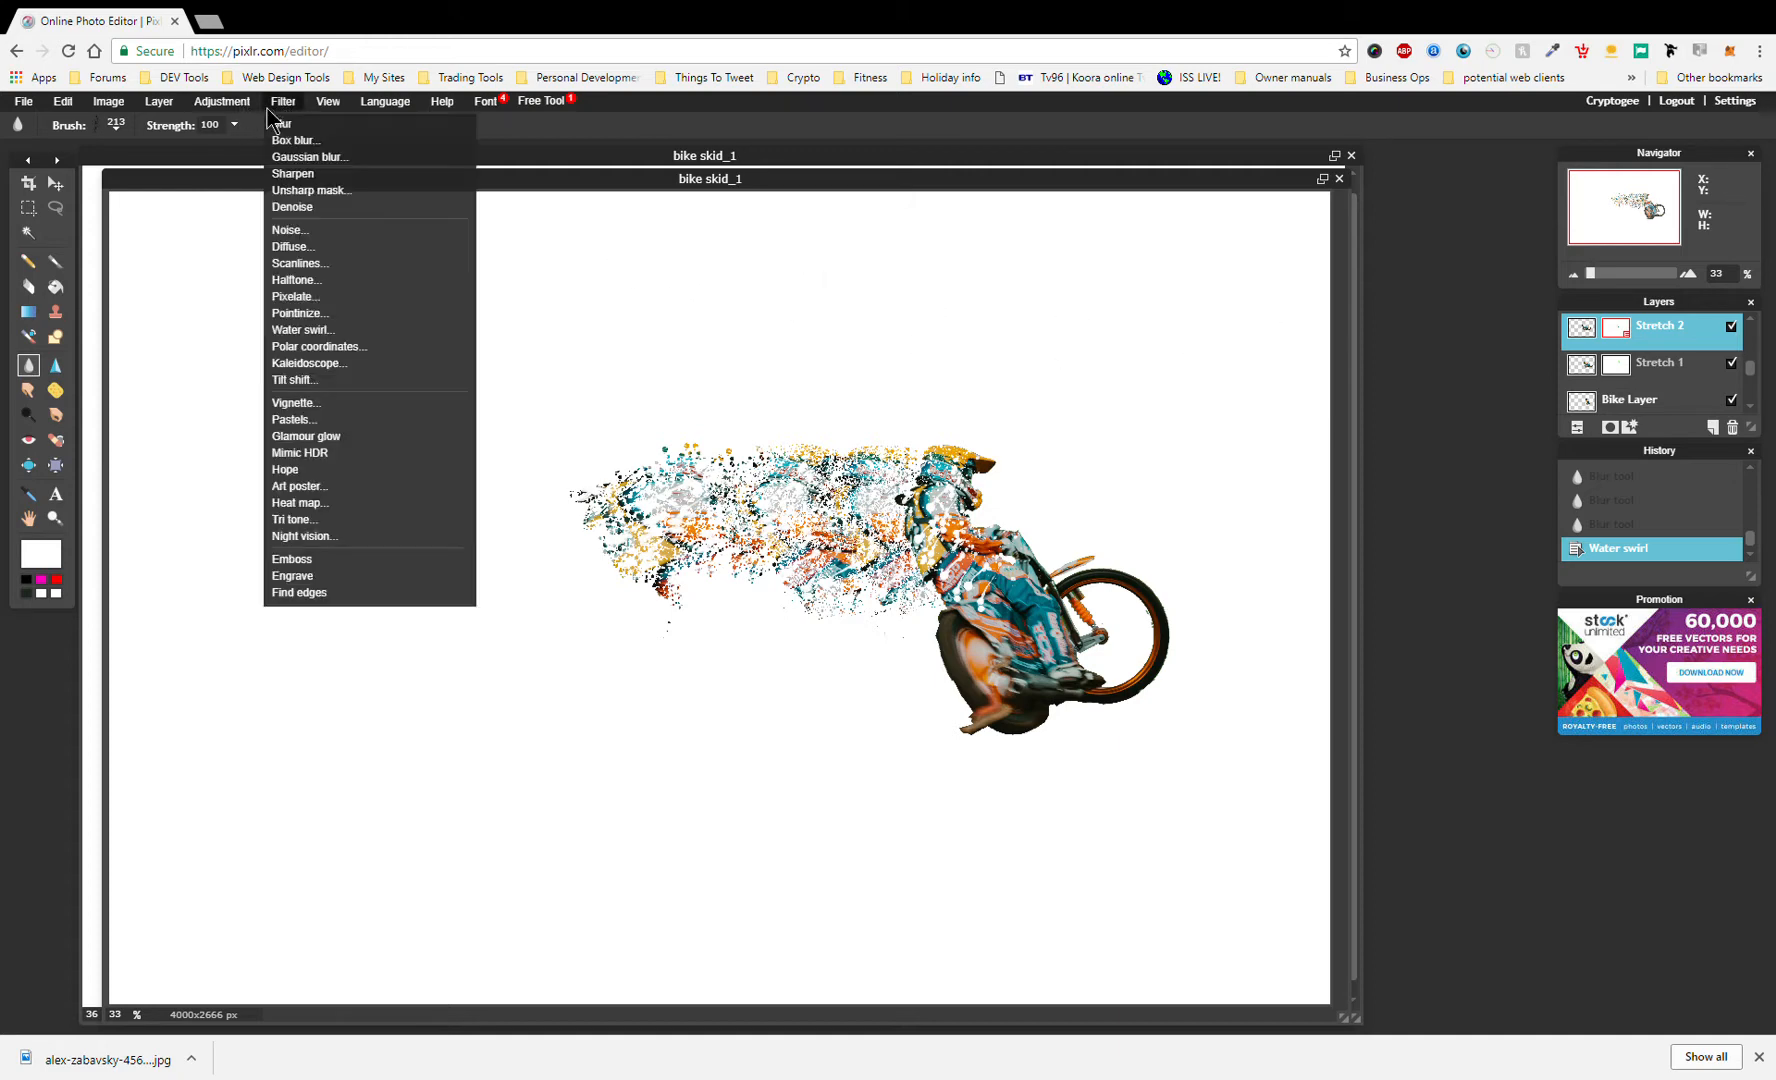
left_click(312, 330)
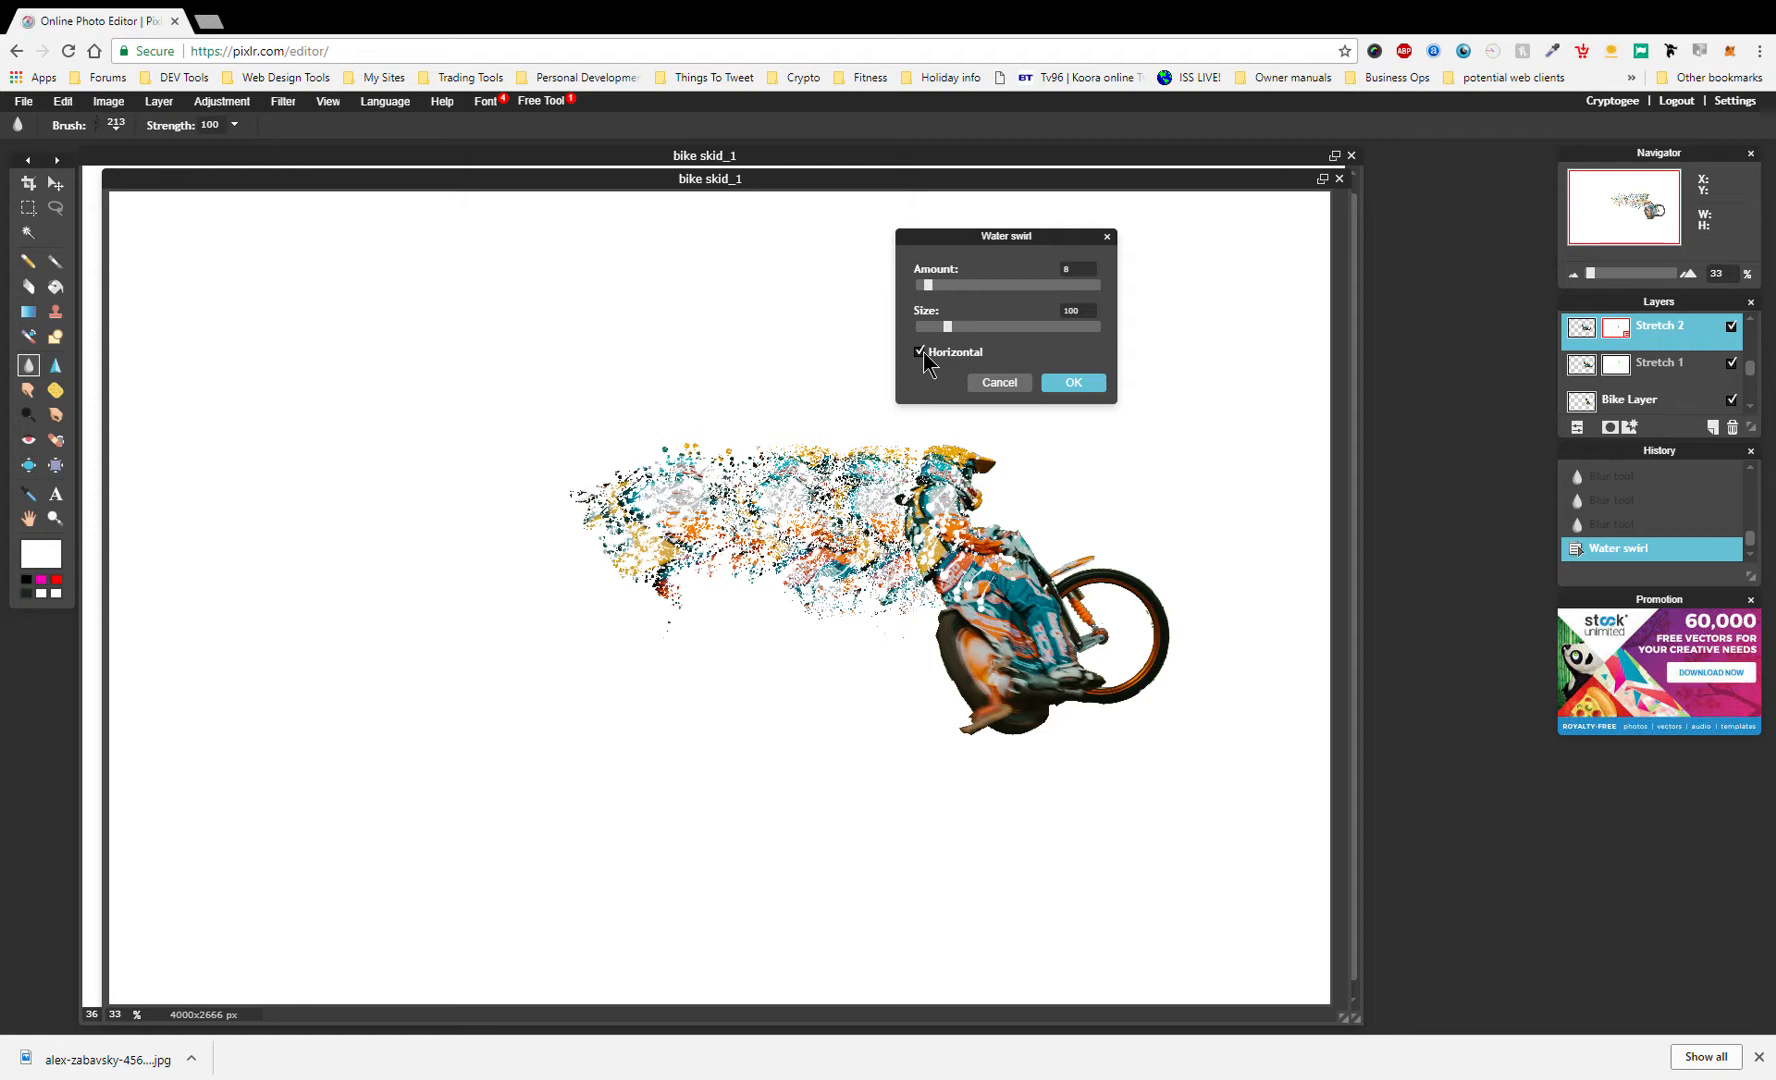
left_click(1066, 384)
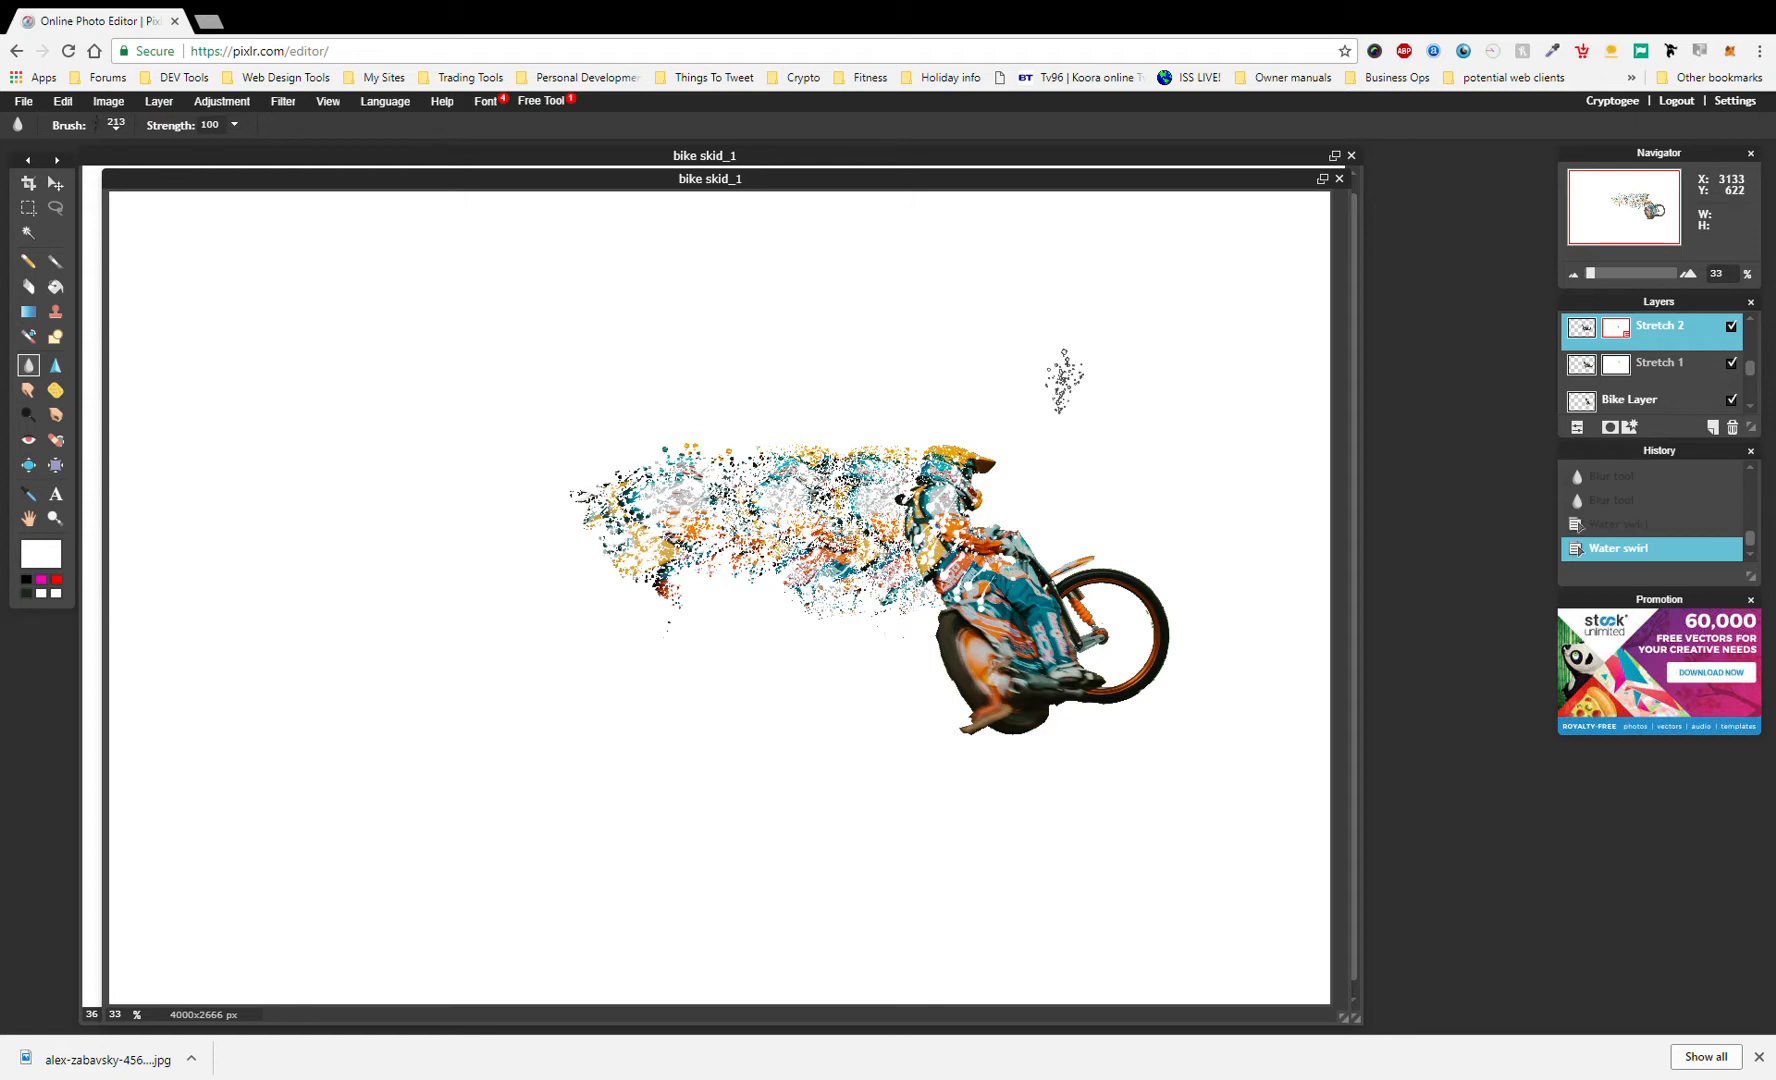
- Apply the Water swirl filter to the Stretch 3 layer with amount 14, size about 108 and Horizontal enabled
scroll(1647, 379, "up", 3)
left_click(1649, 363)
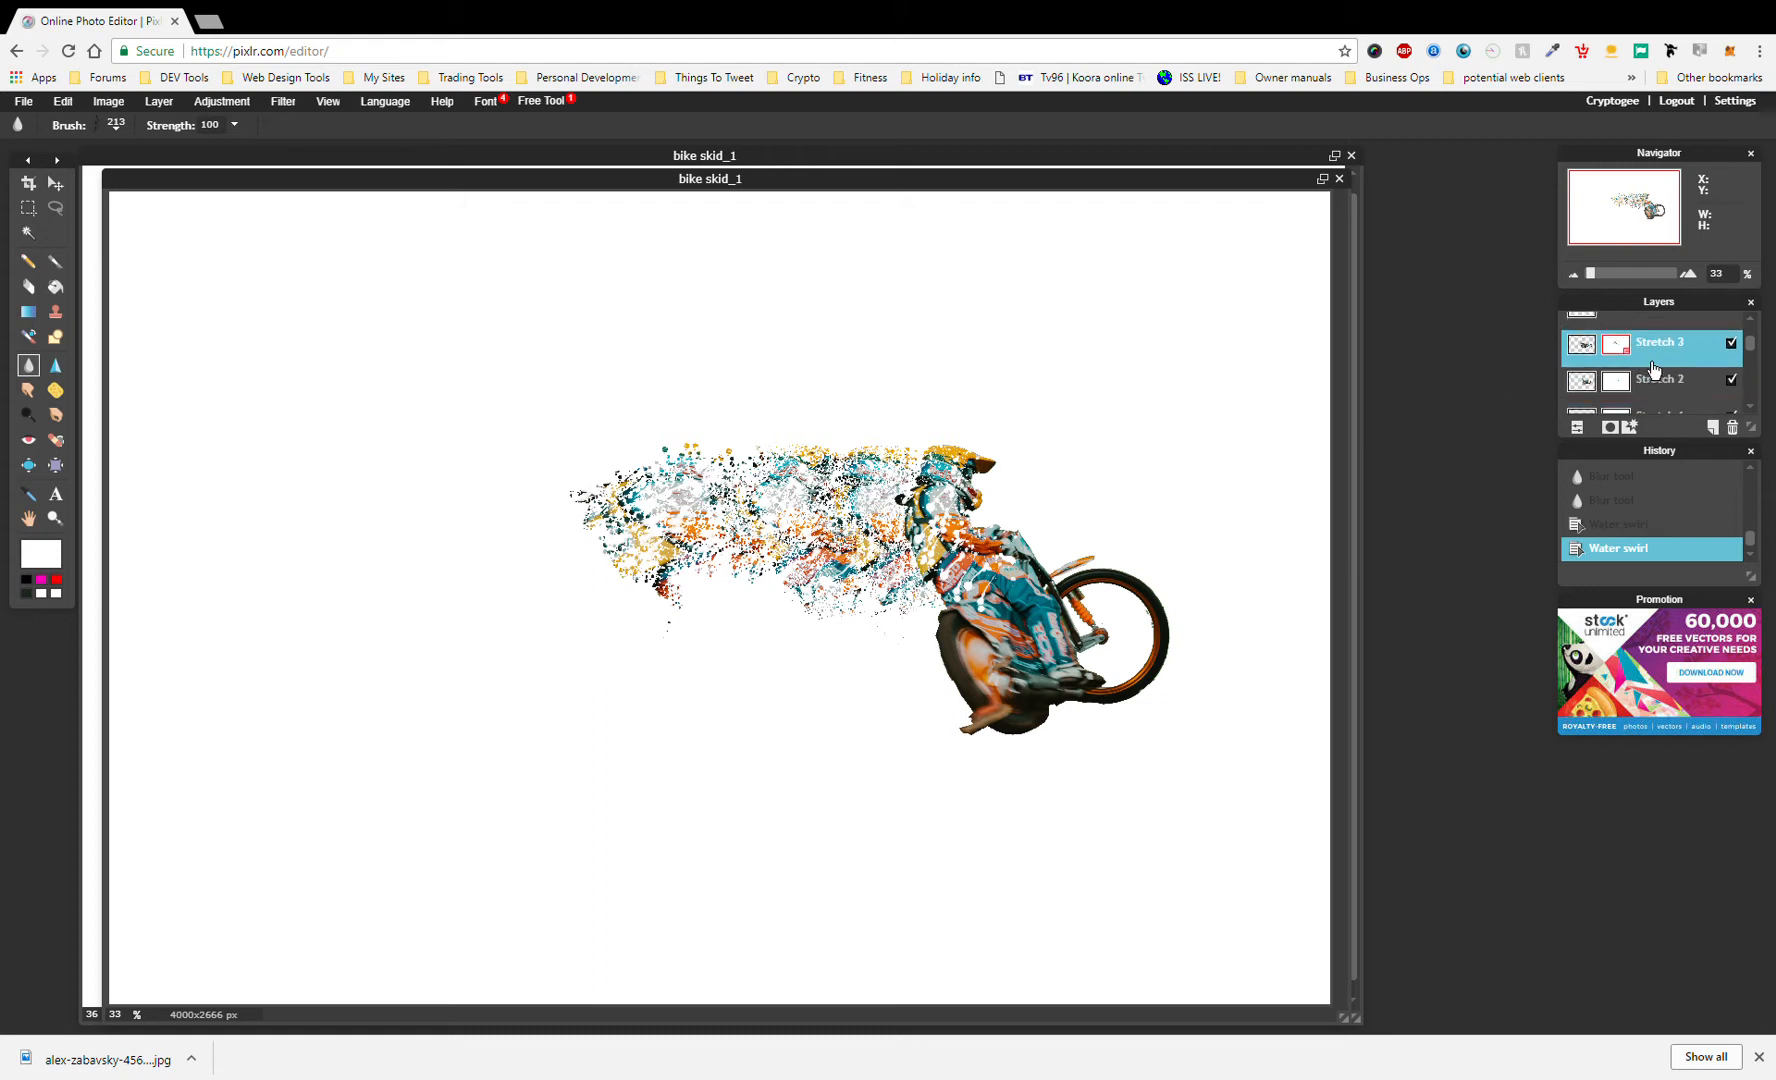
left_click(1734, 346)
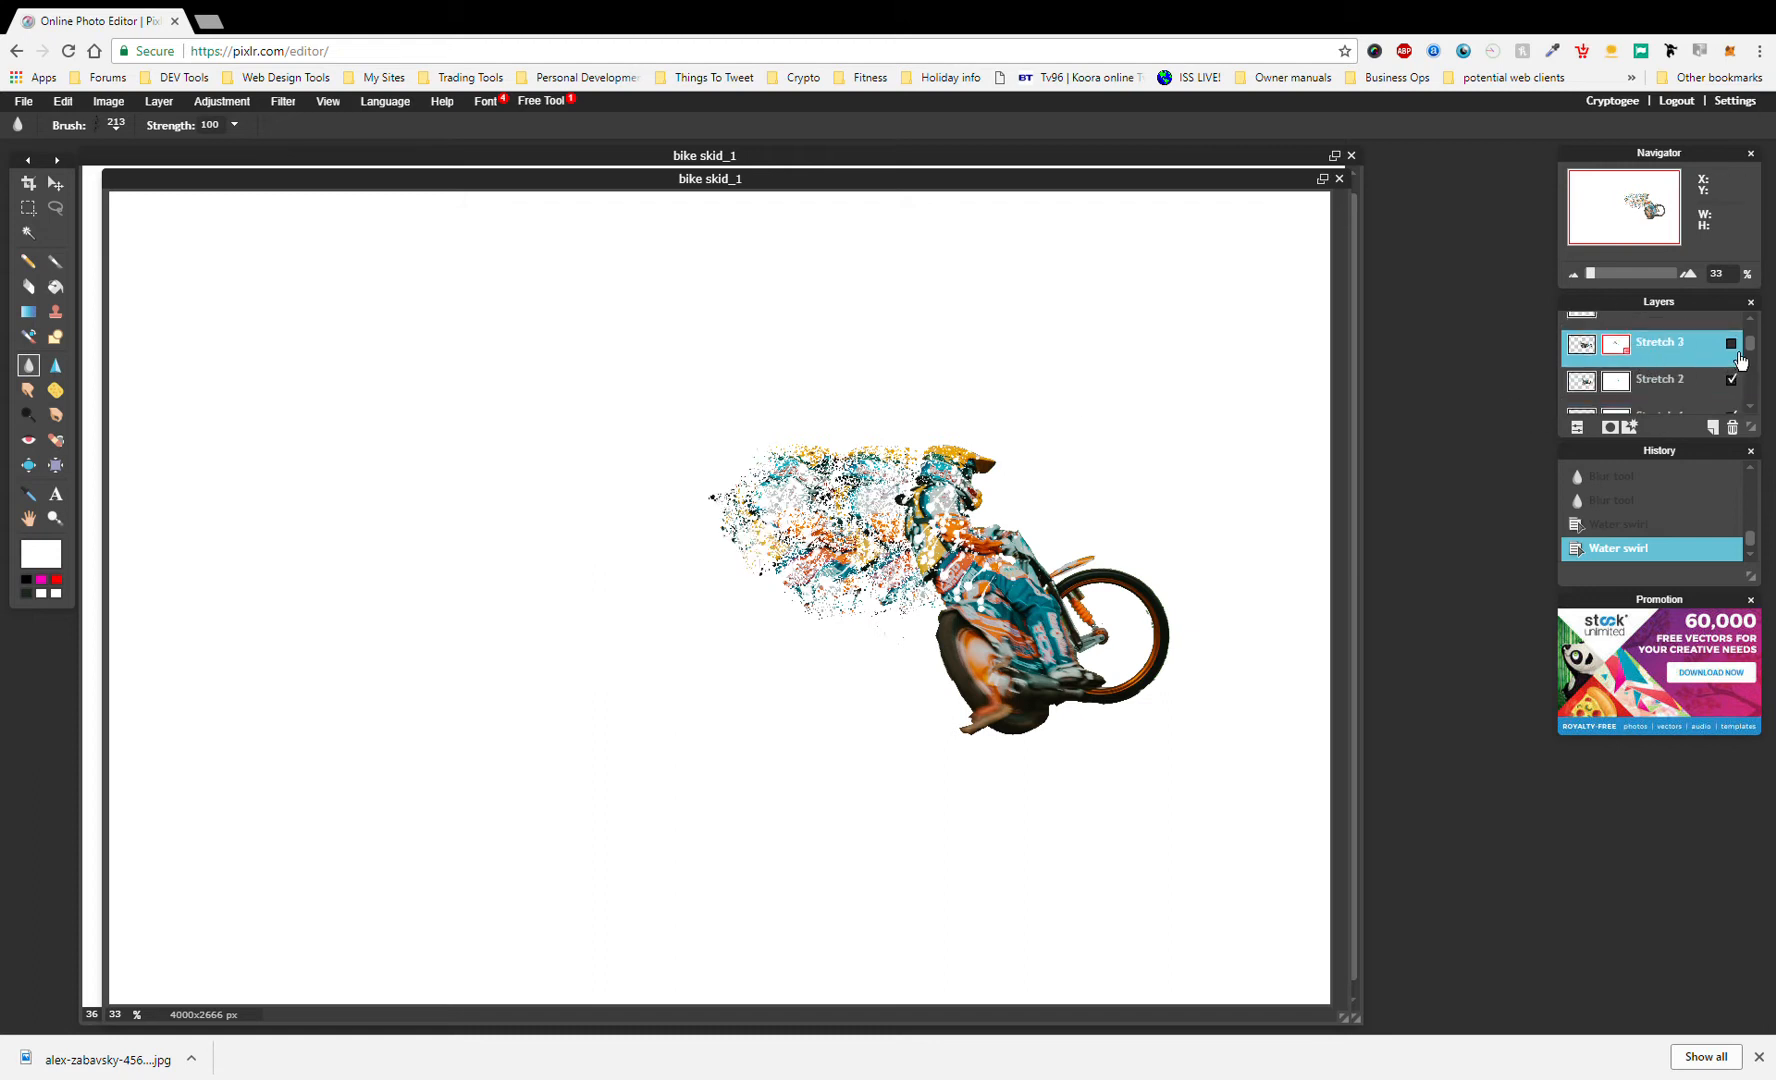
left_click(1733, 345)
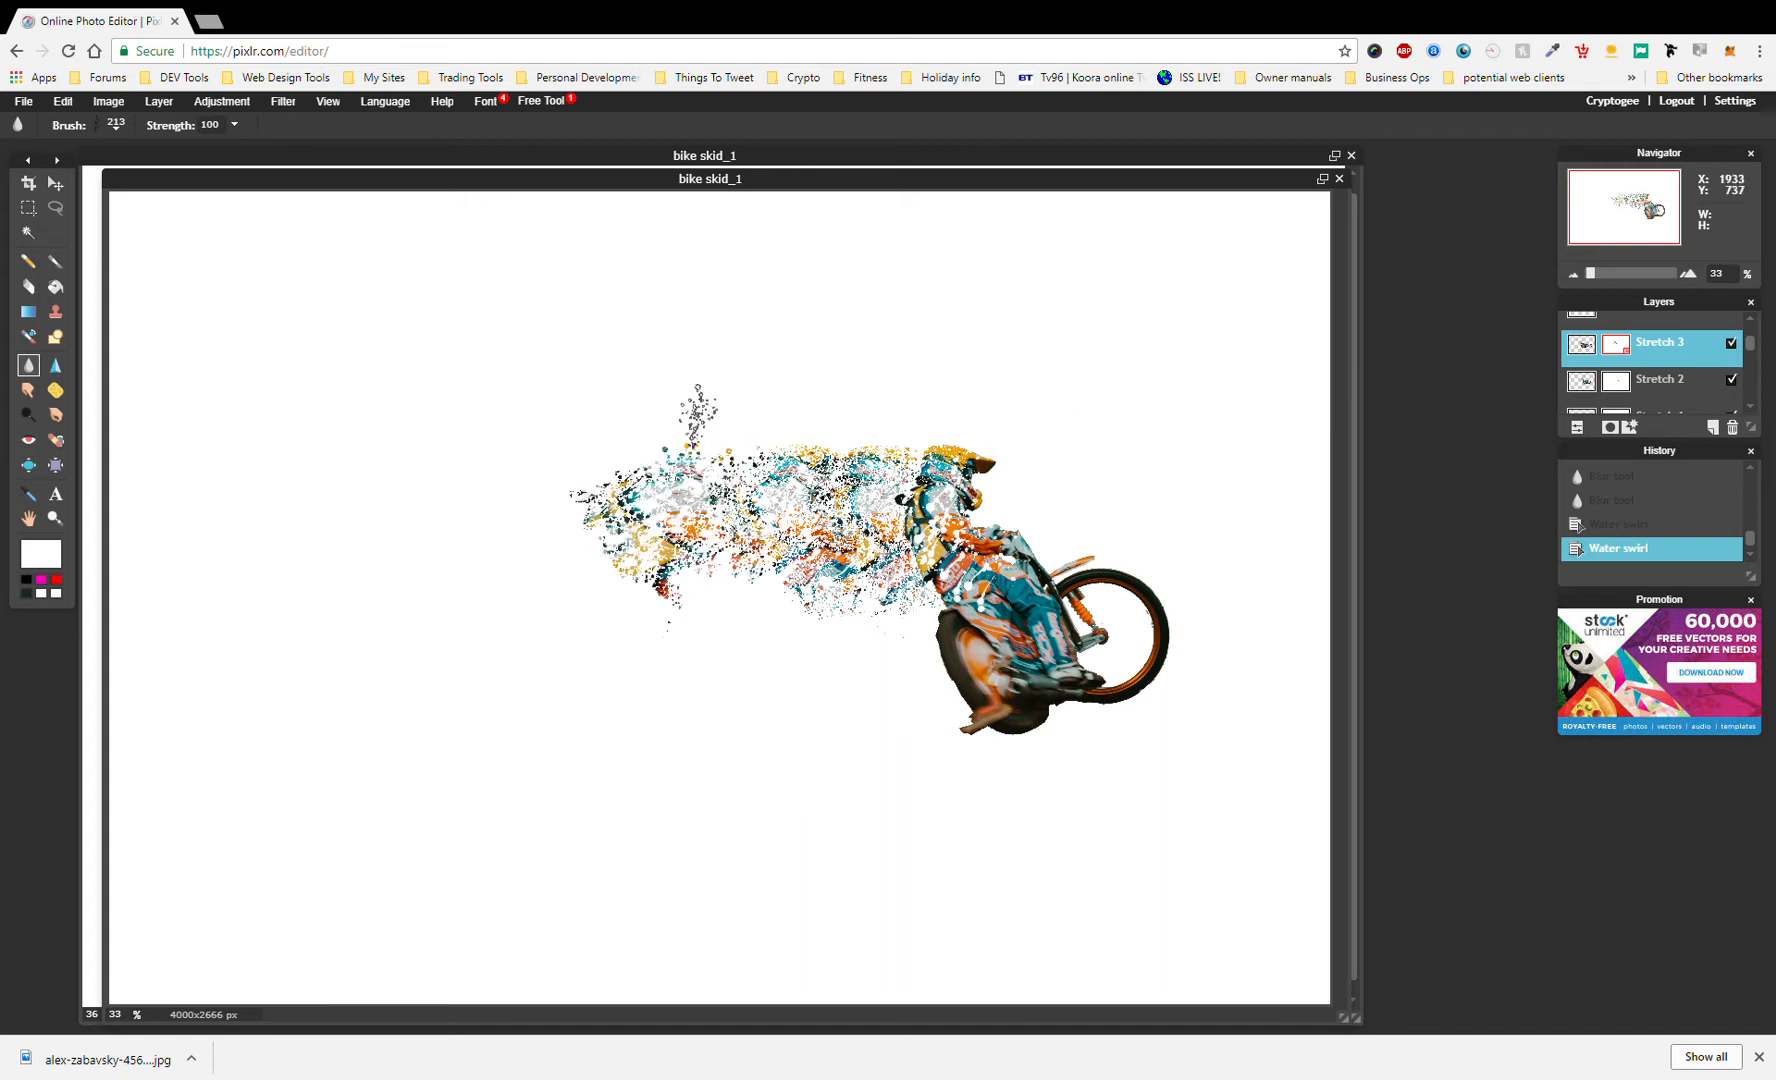
left_click(282, 103)
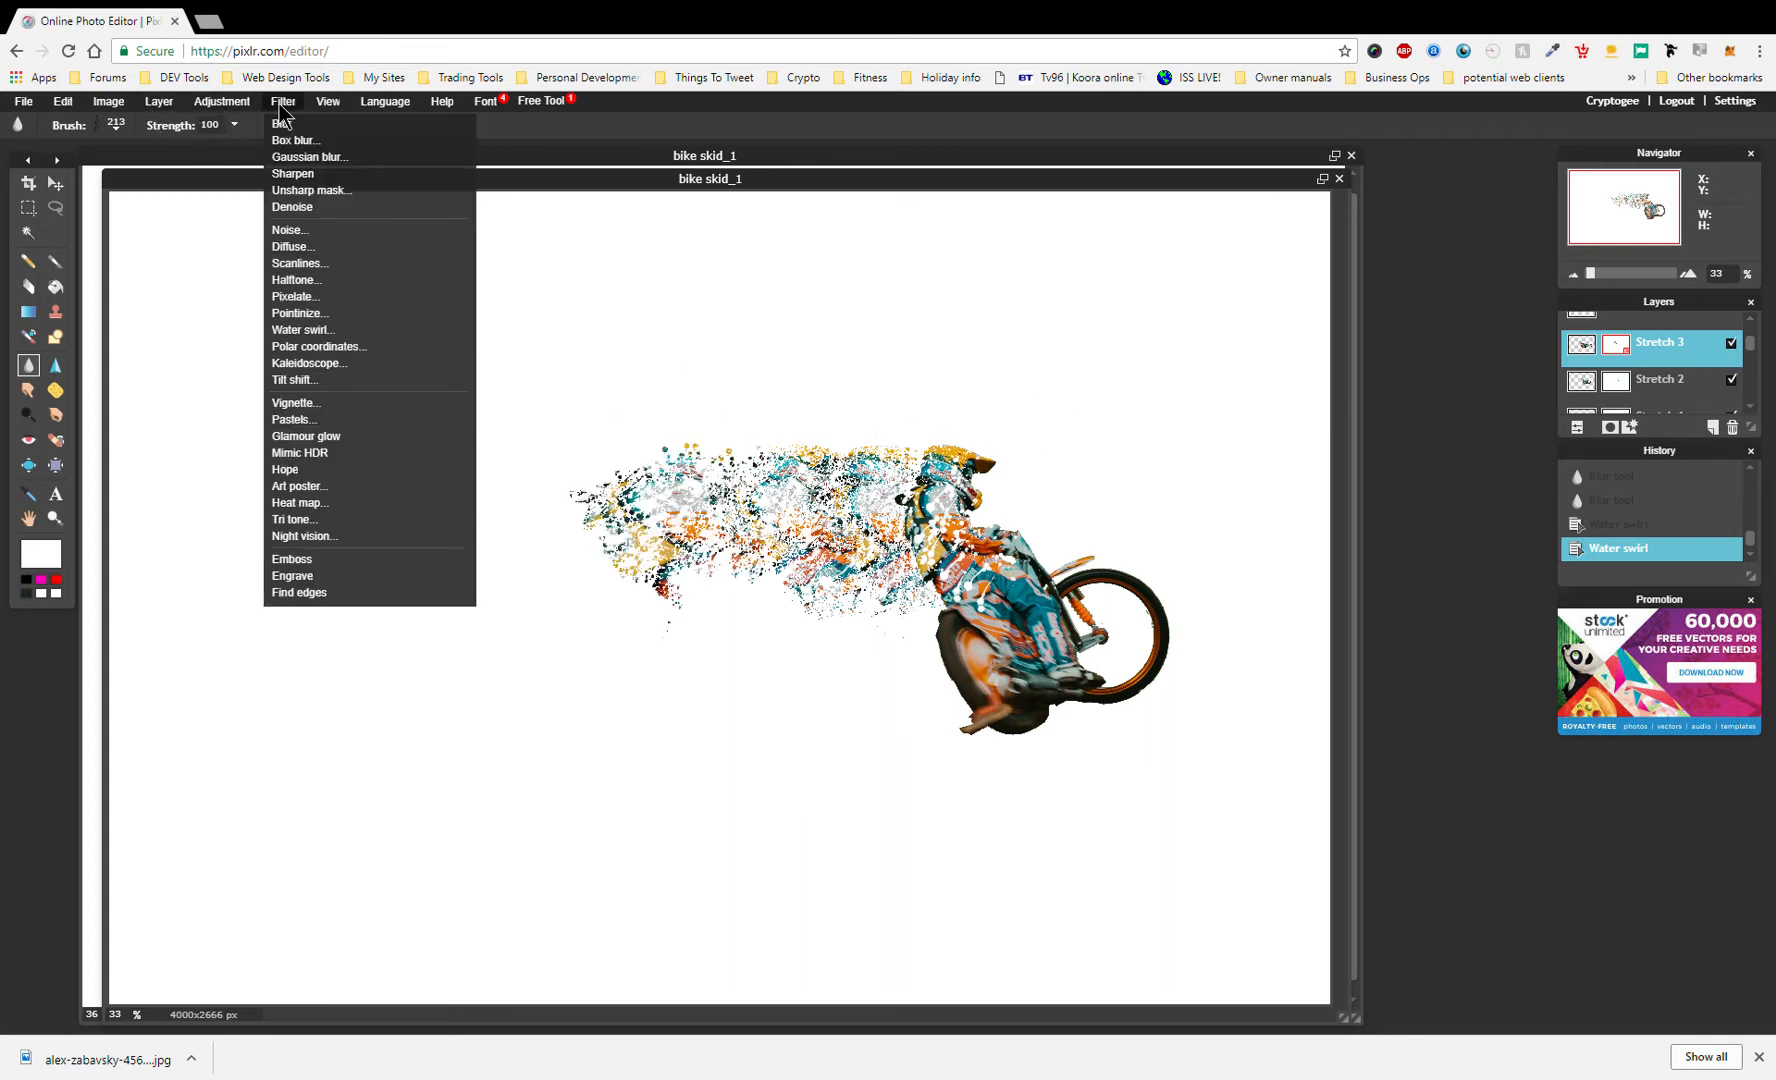
left_click(302, 331)
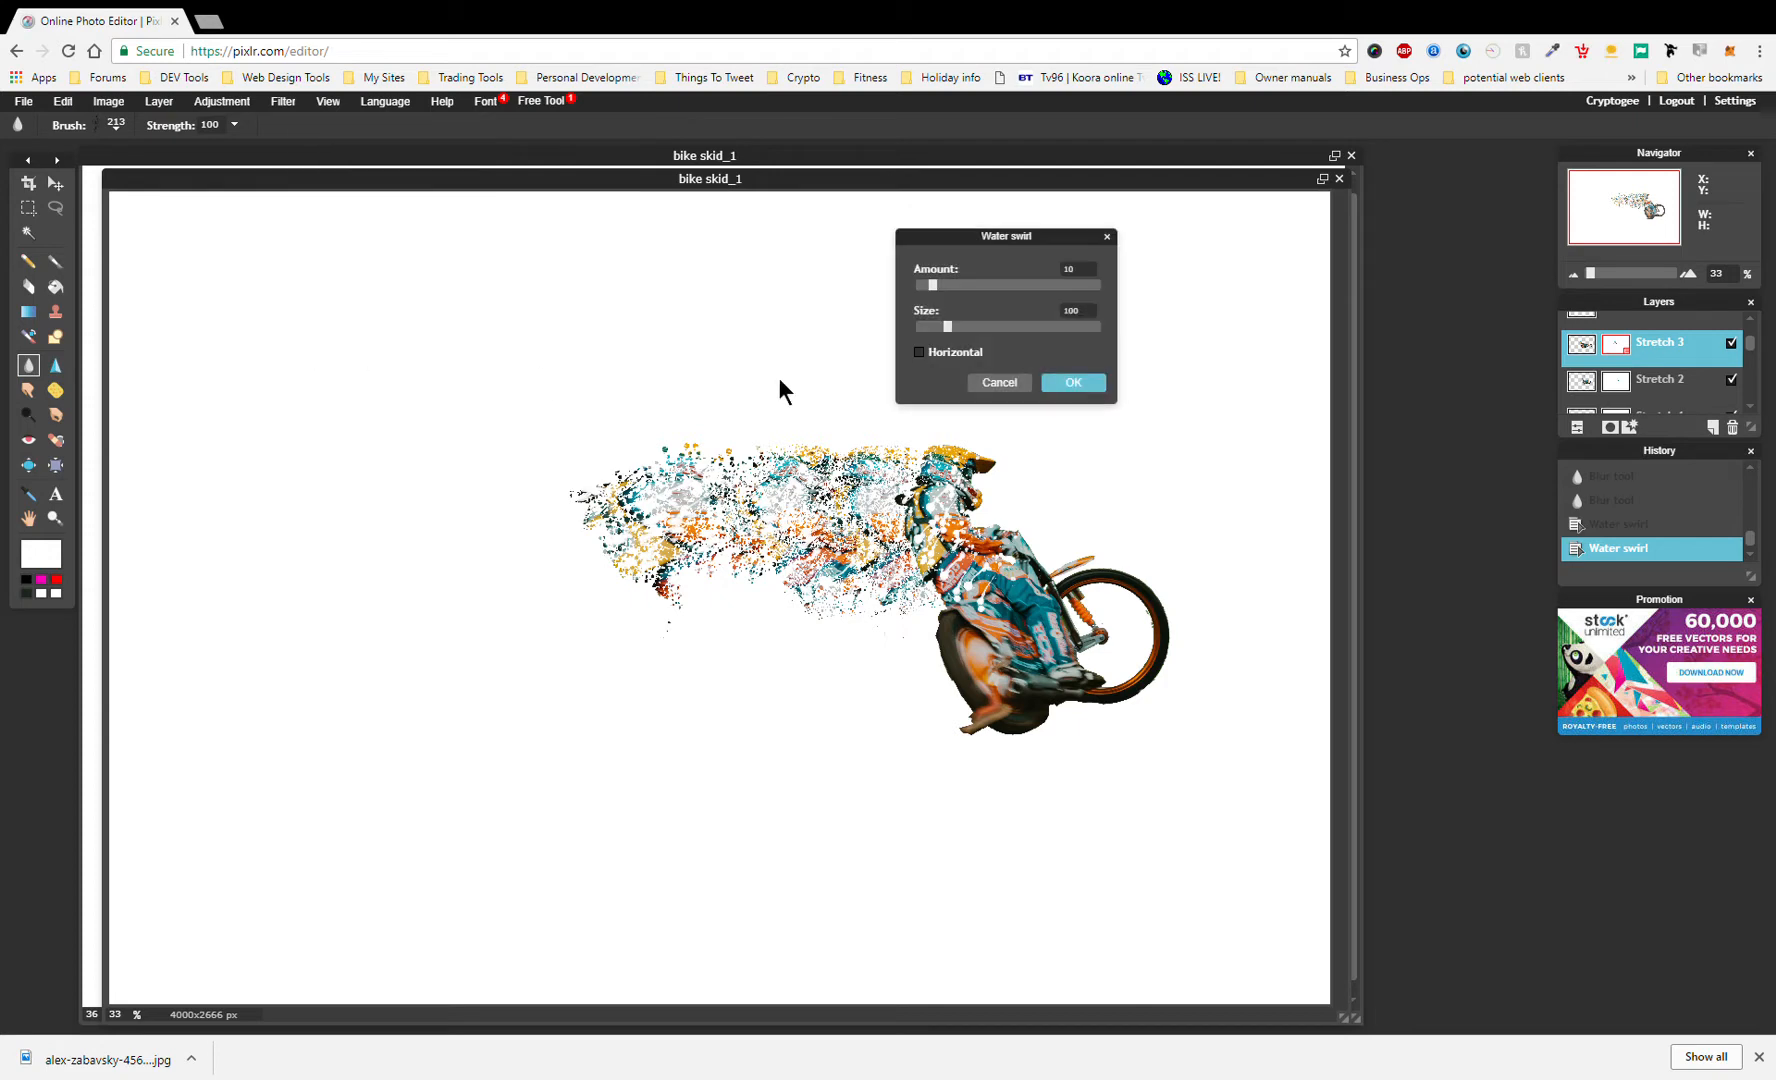
left_click(920, 353)
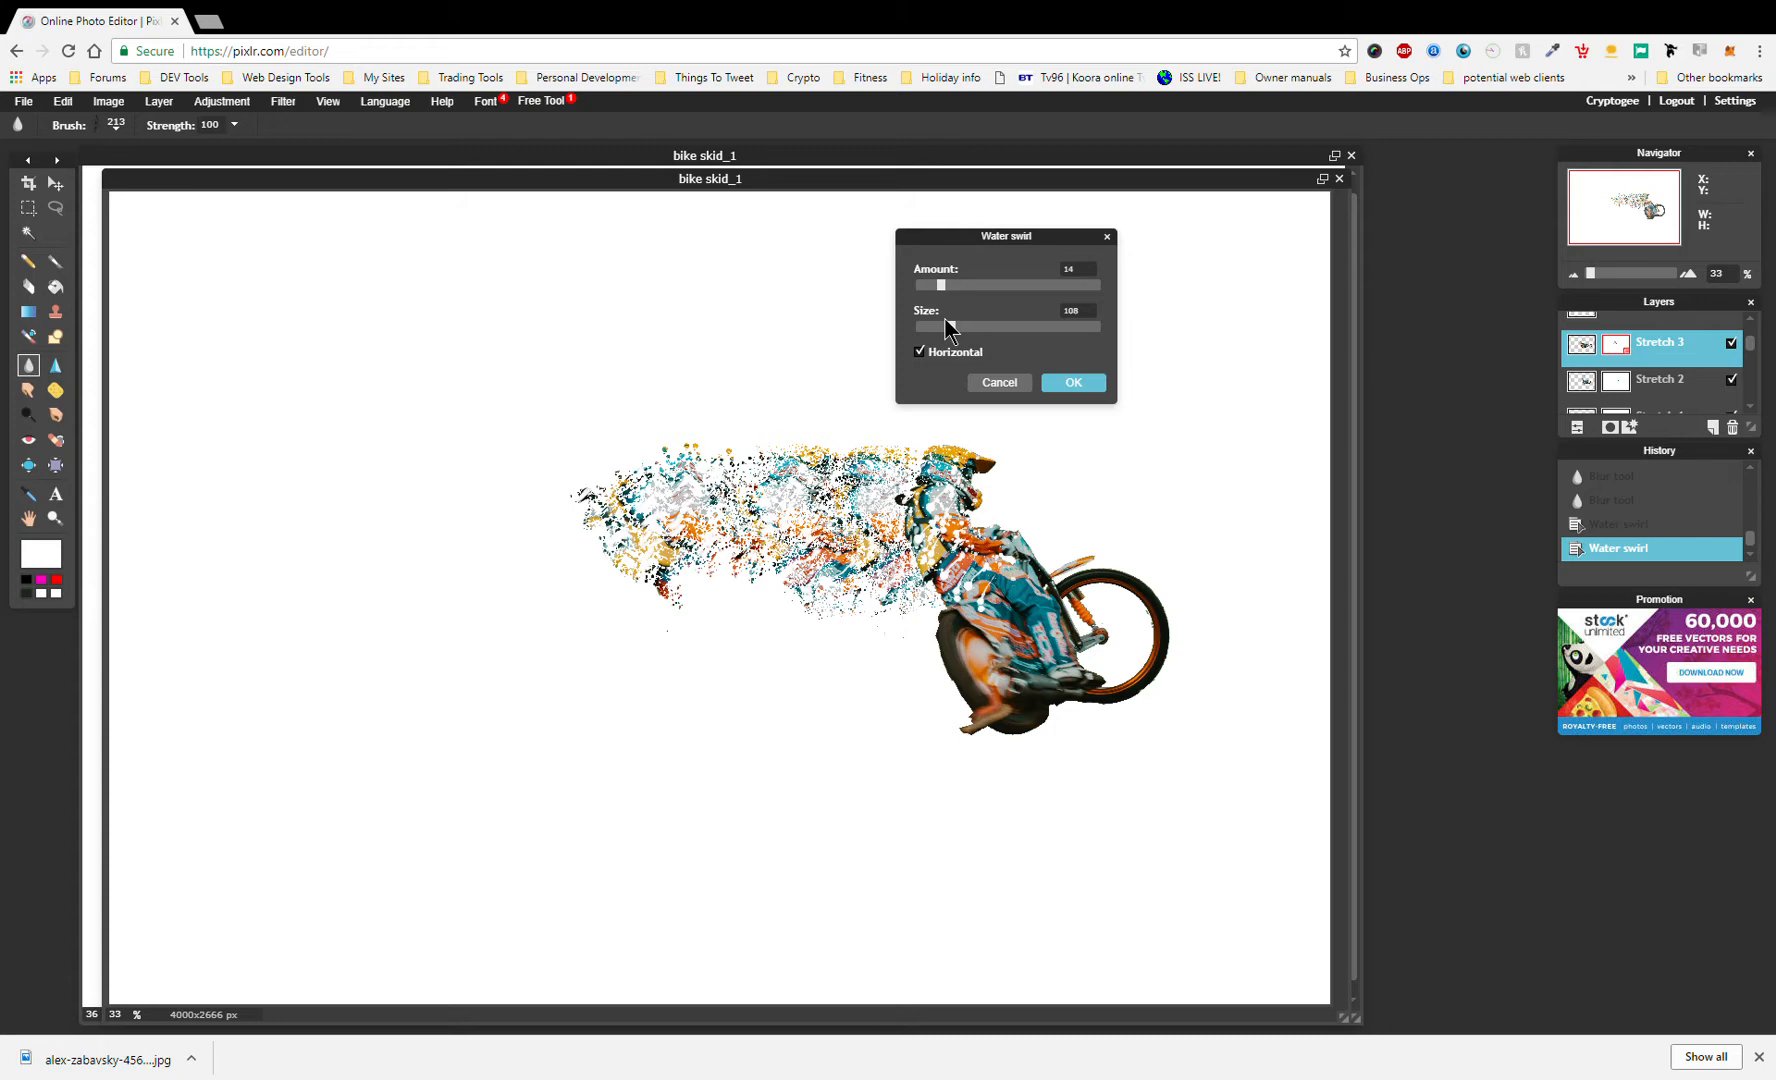
left_click(1061, 377)
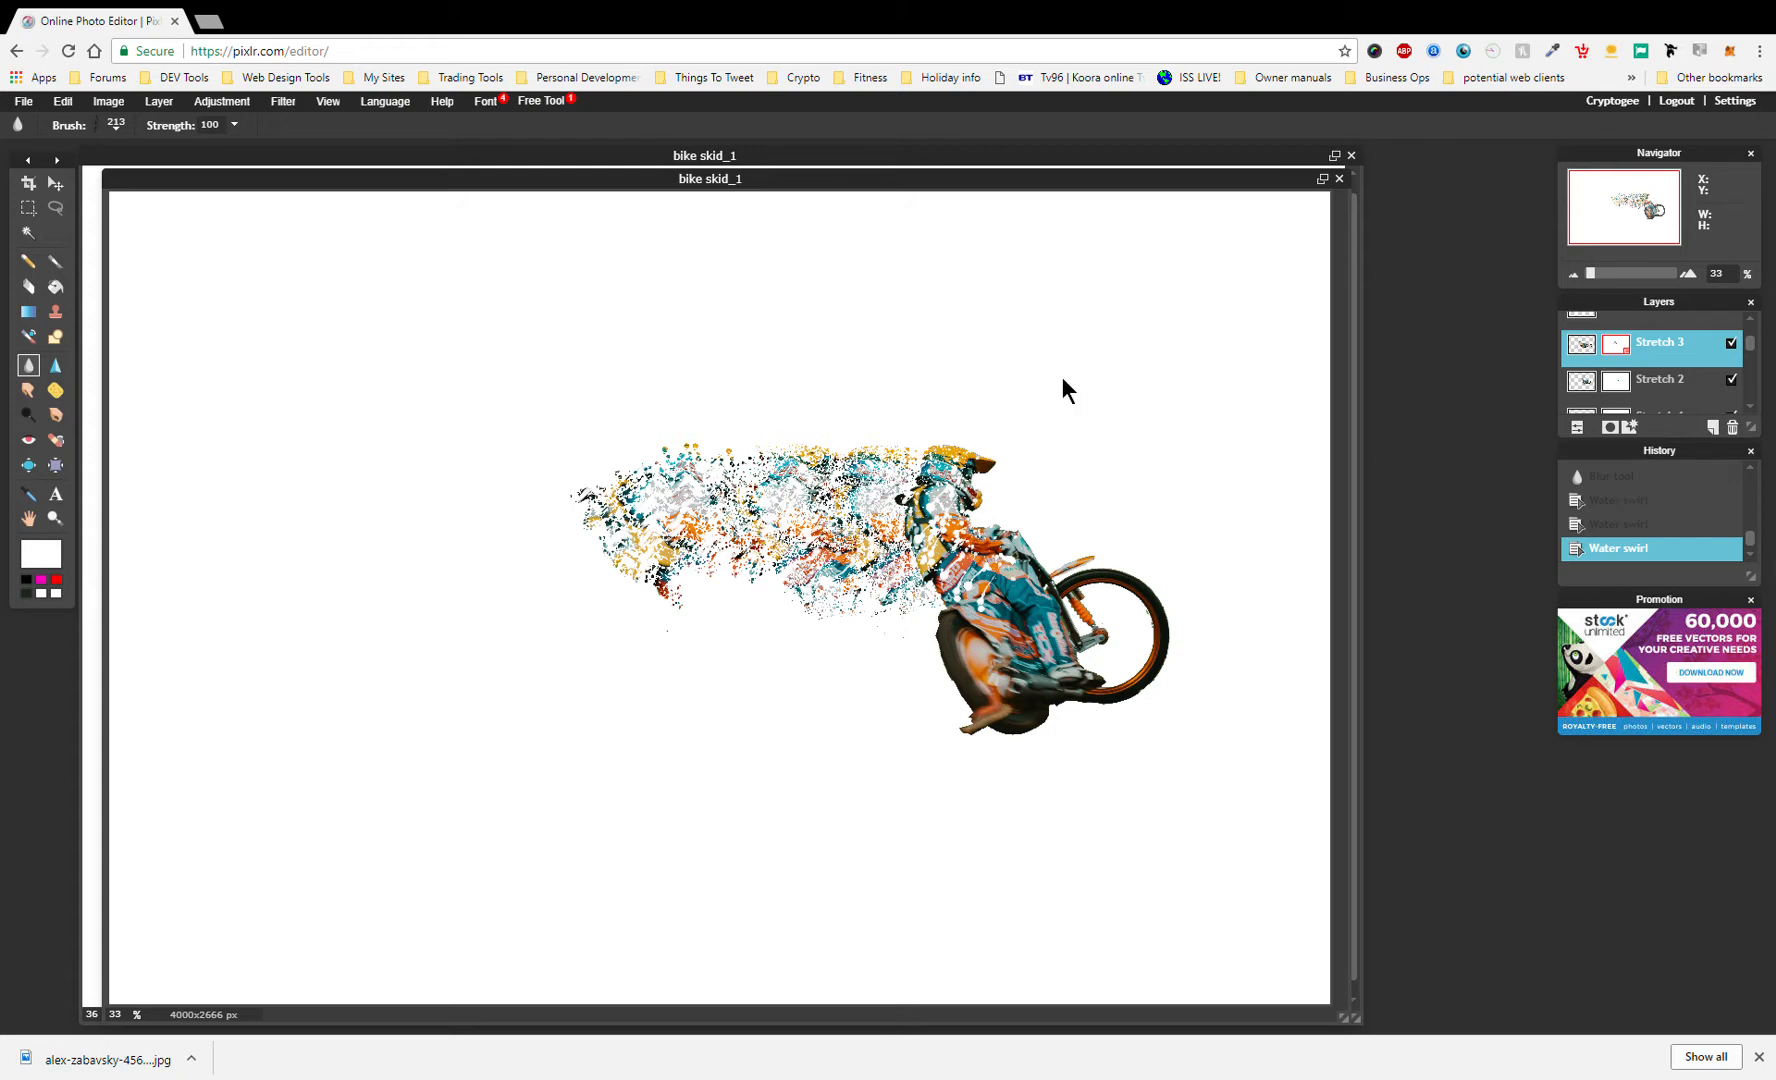
left_click(282, 102)
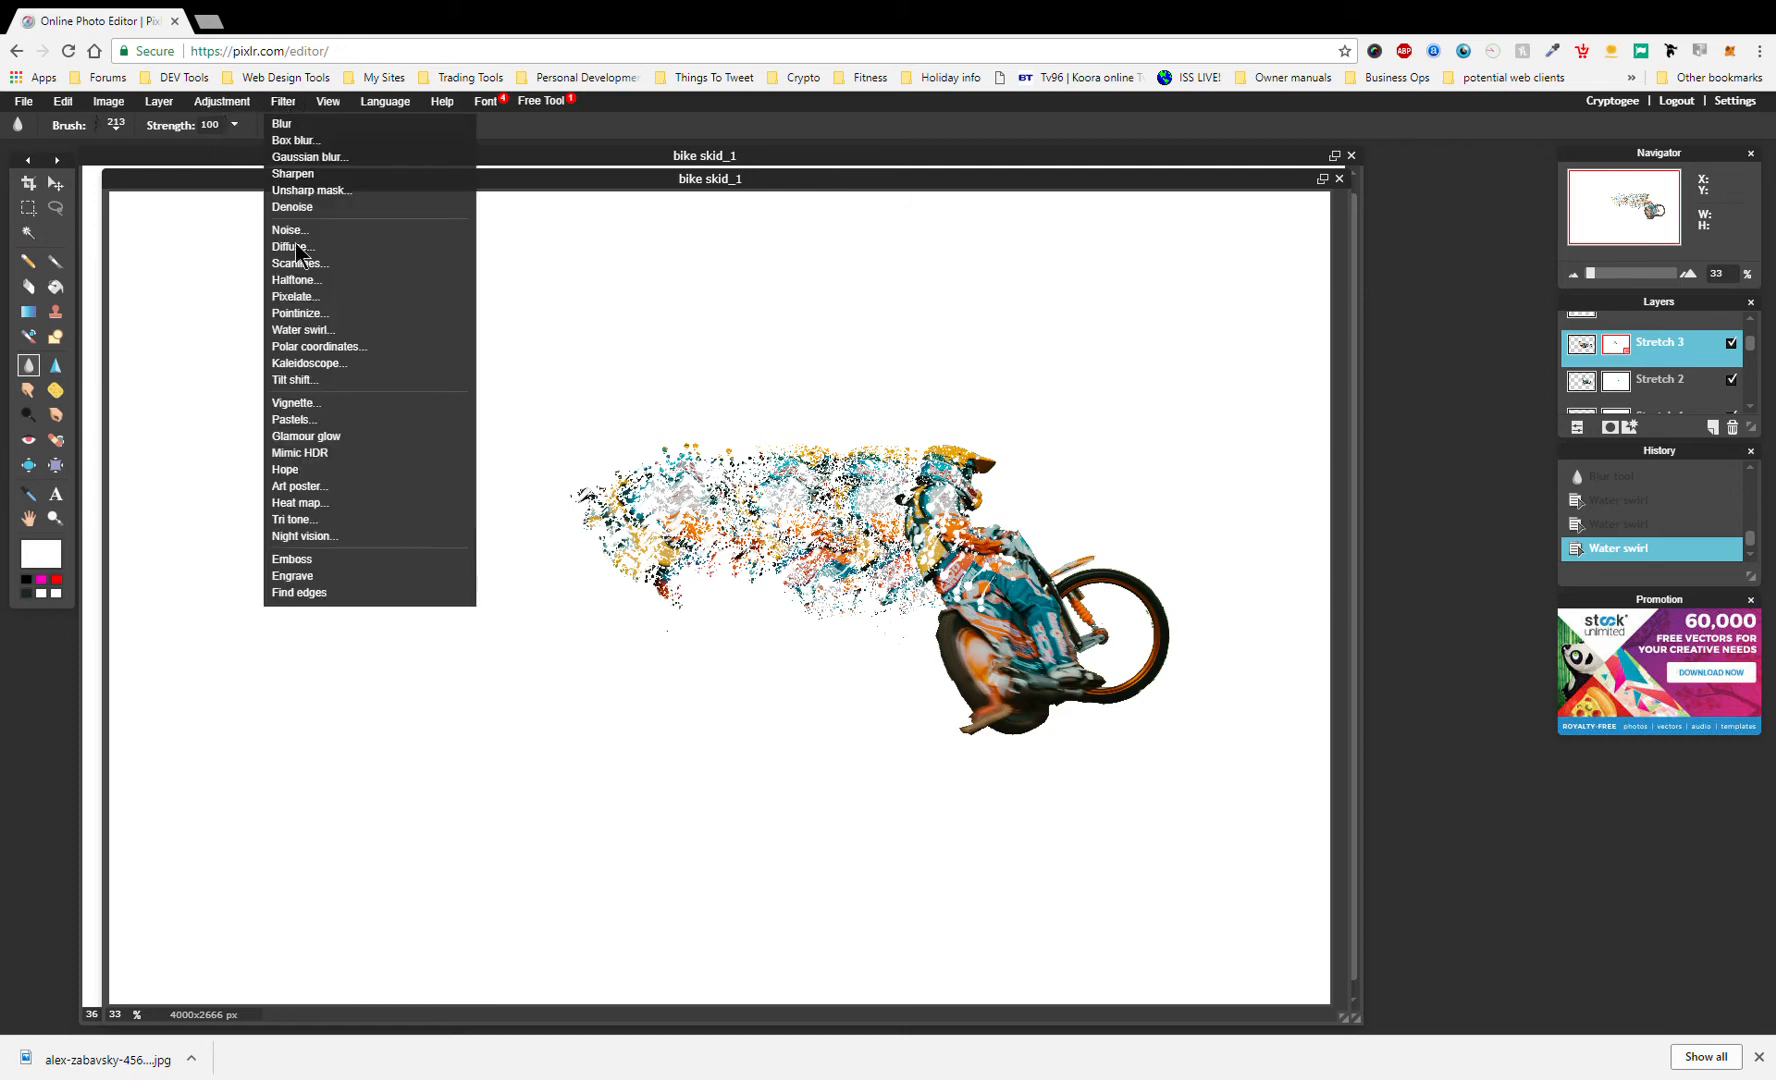
left_click(341, 486)
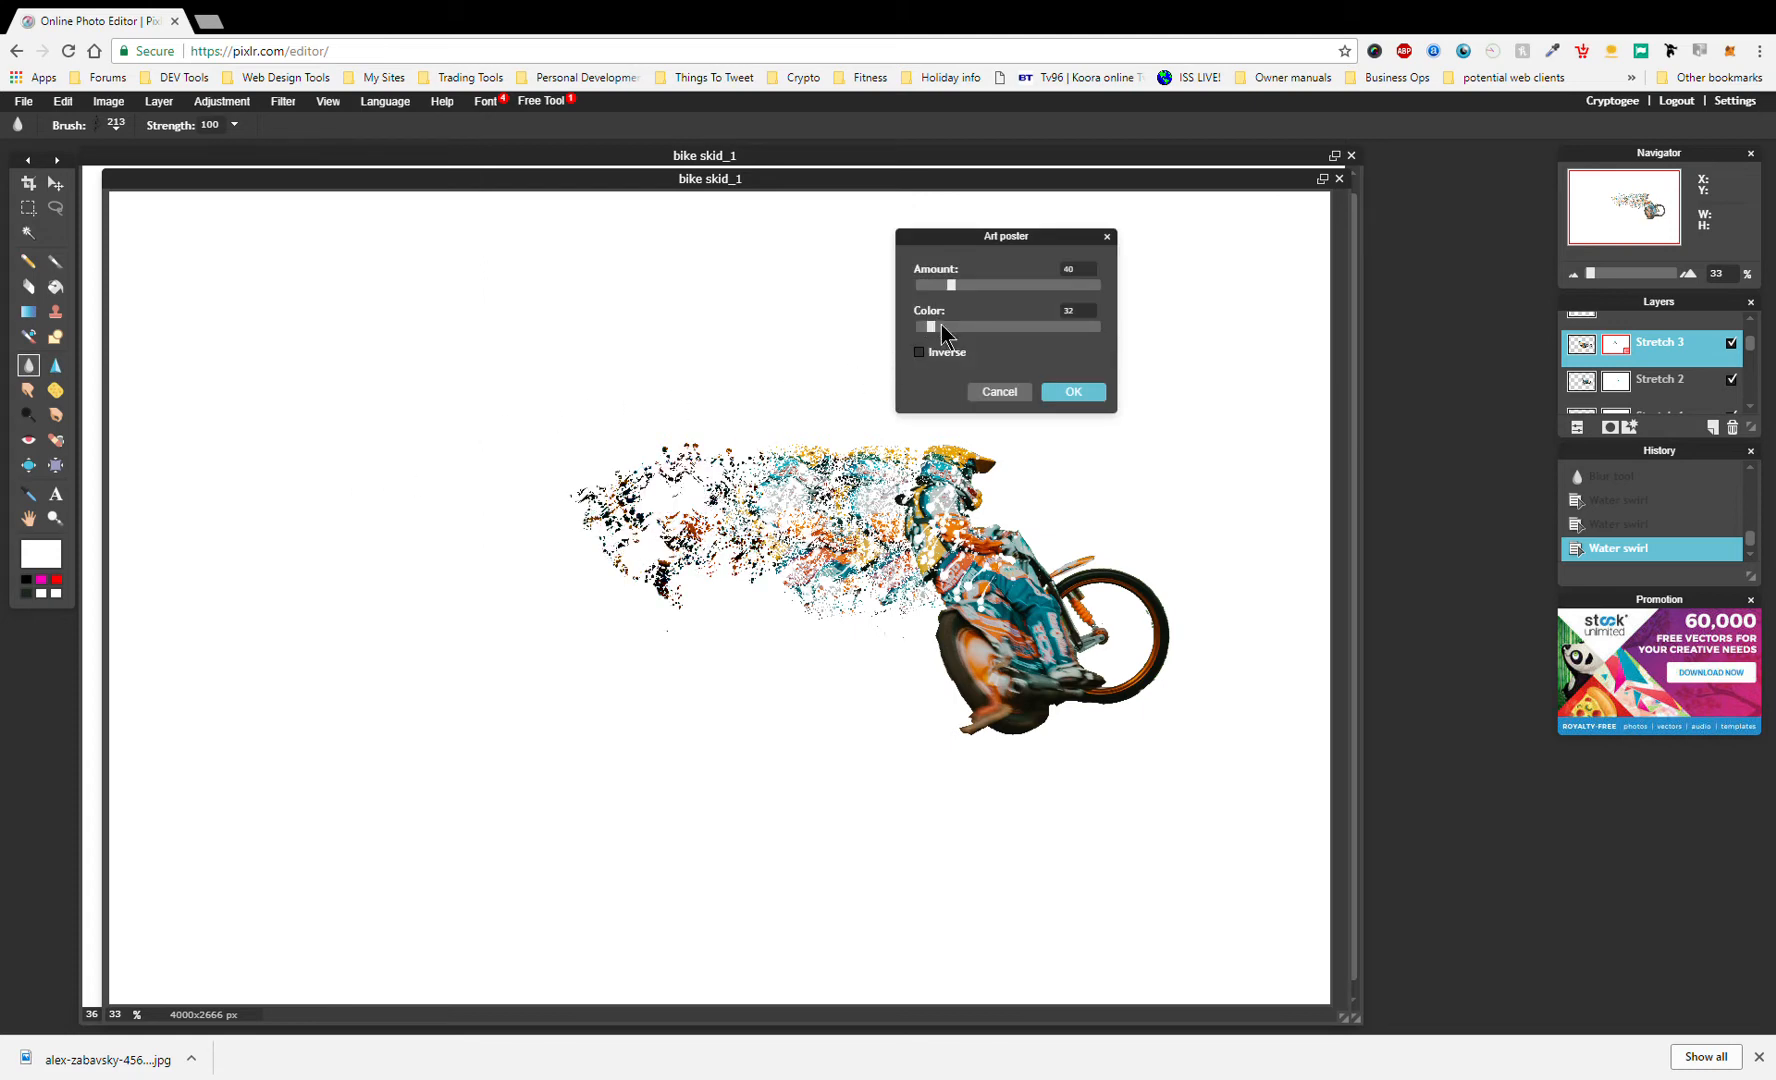
left_click_drag(928, 327, 950, 333)
left_click_drag(966, 286, 942, 287)
left_click_drag(946, 325, 928, 324)
left_click(1011, 396)
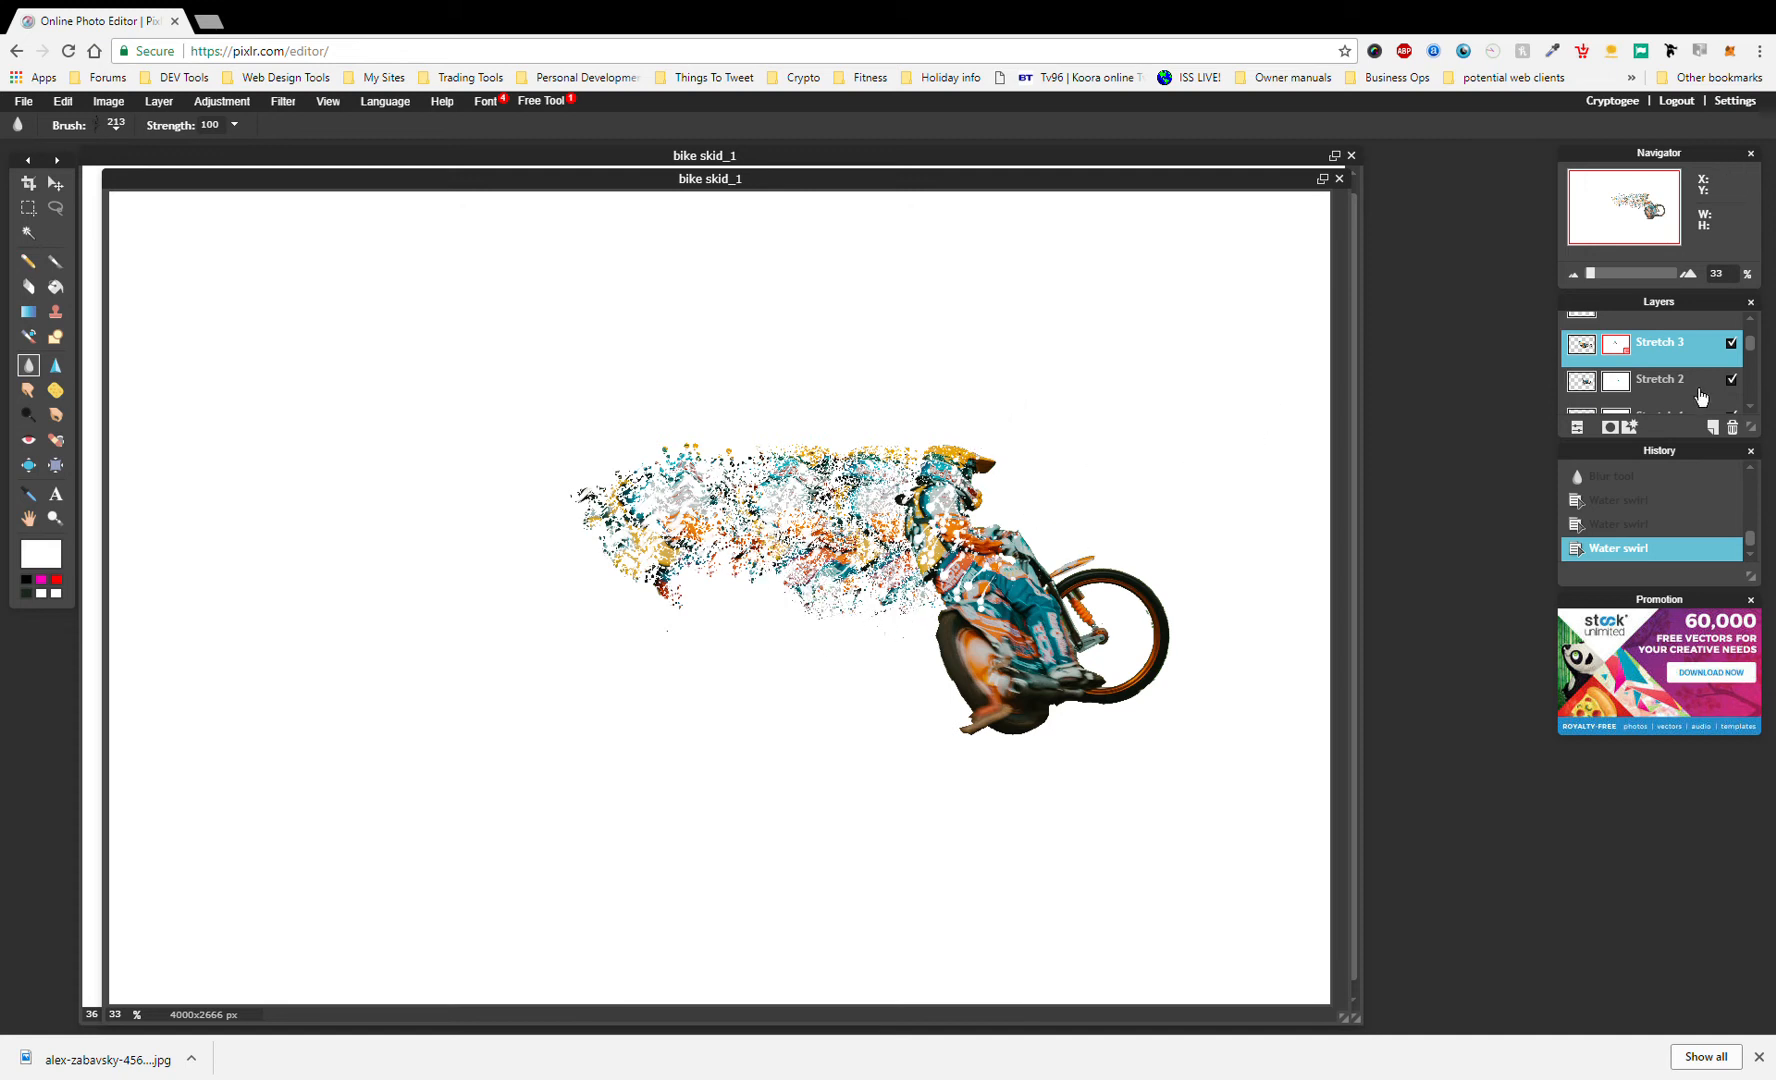
scroll(1700, 395, "down", 3)
scroll(1689, 378, "up", 3)
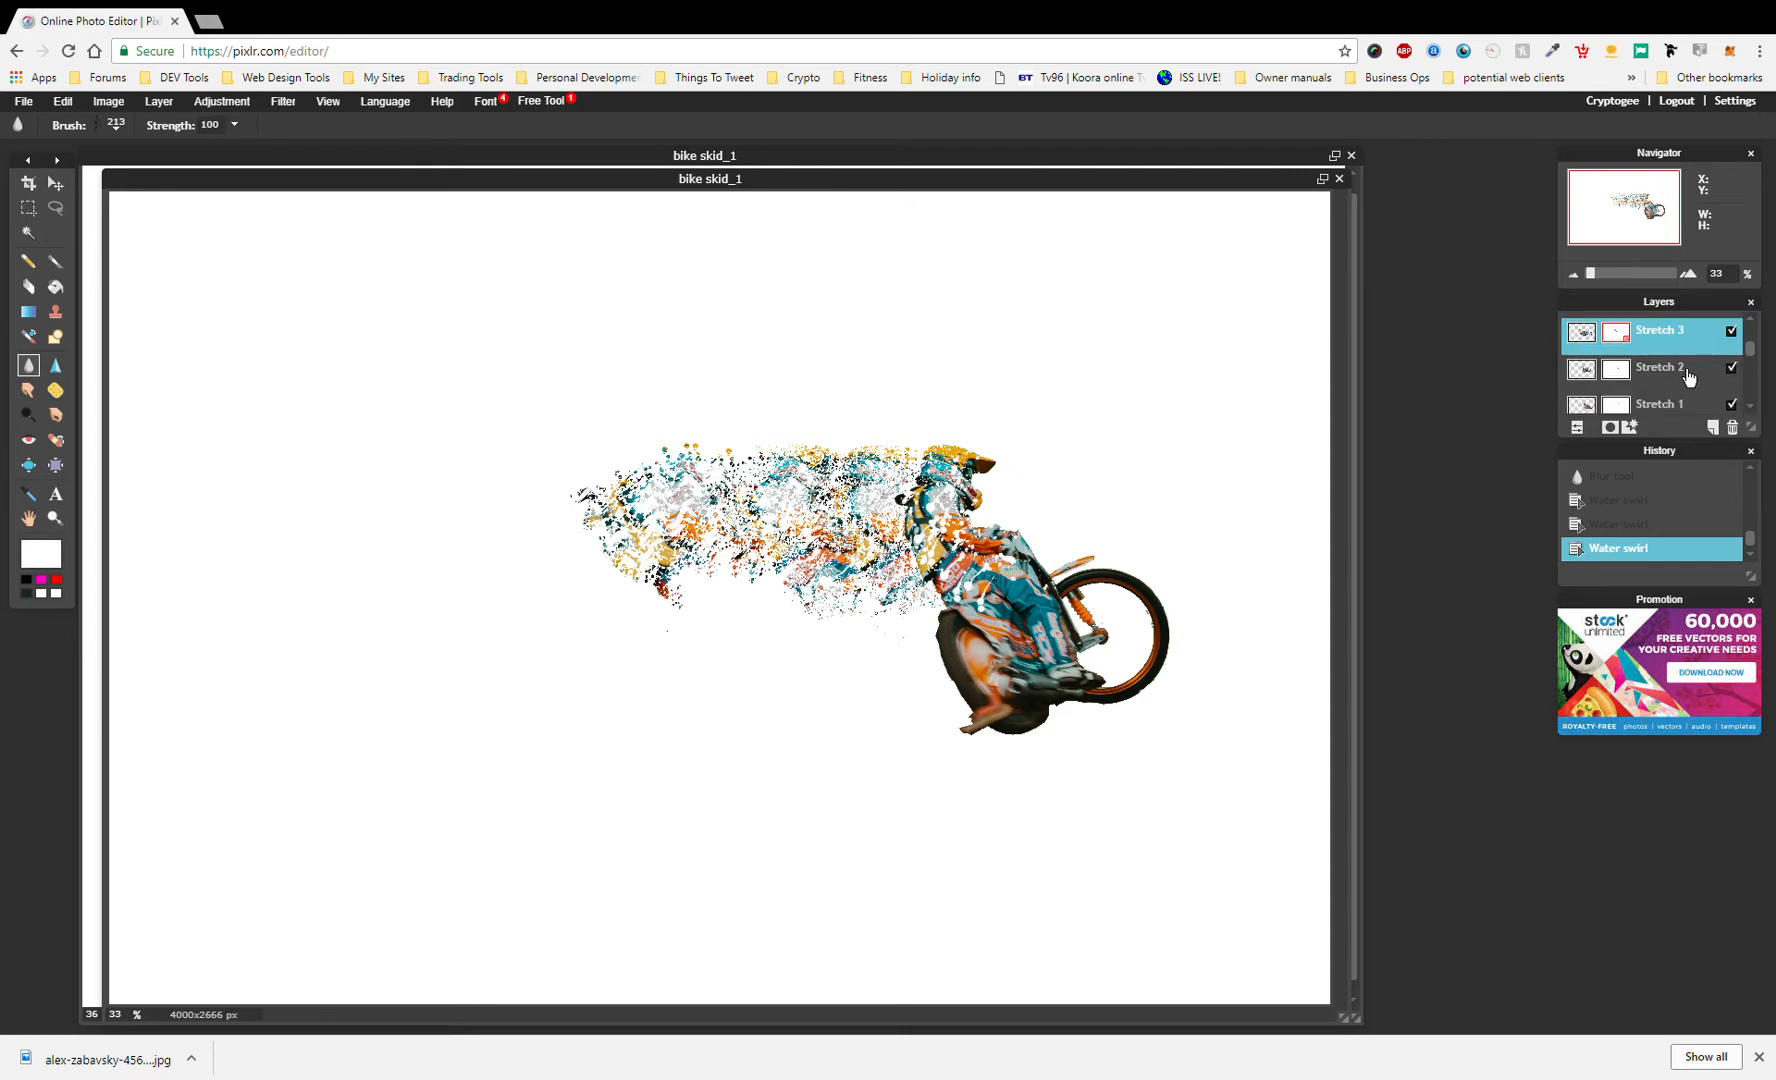